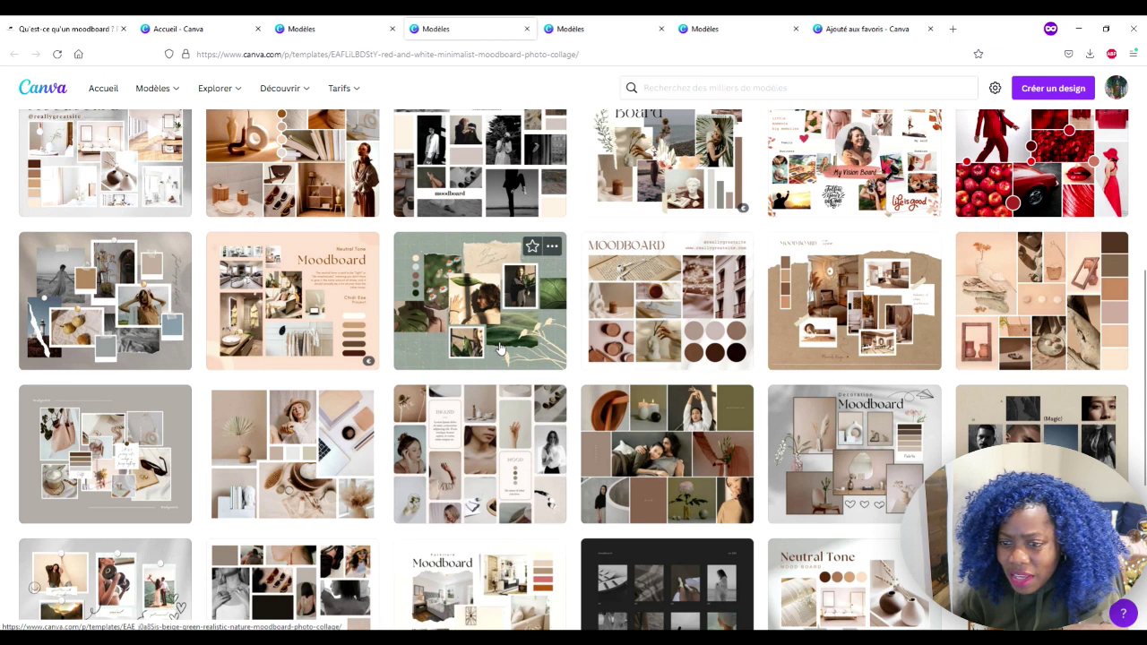
- Examine the Red and White Minimalist Moodboard template page and browse its related moodboard templates down to the end of the list
scroll(506, 345, "down", 1)
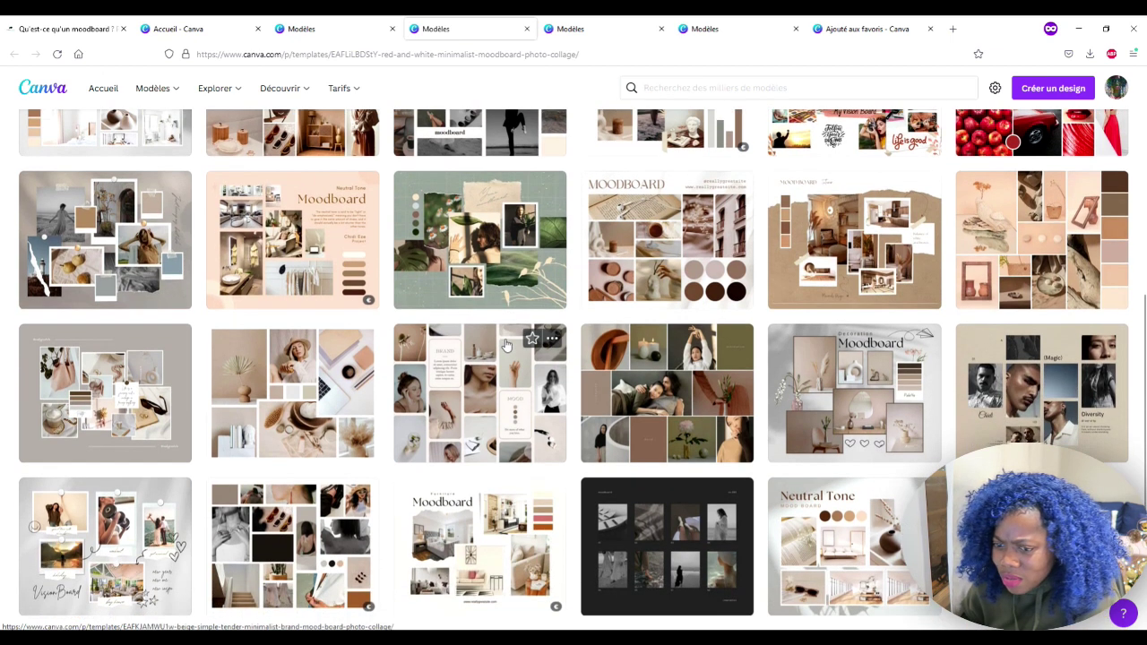
scroll(505, 346, "down", 1)
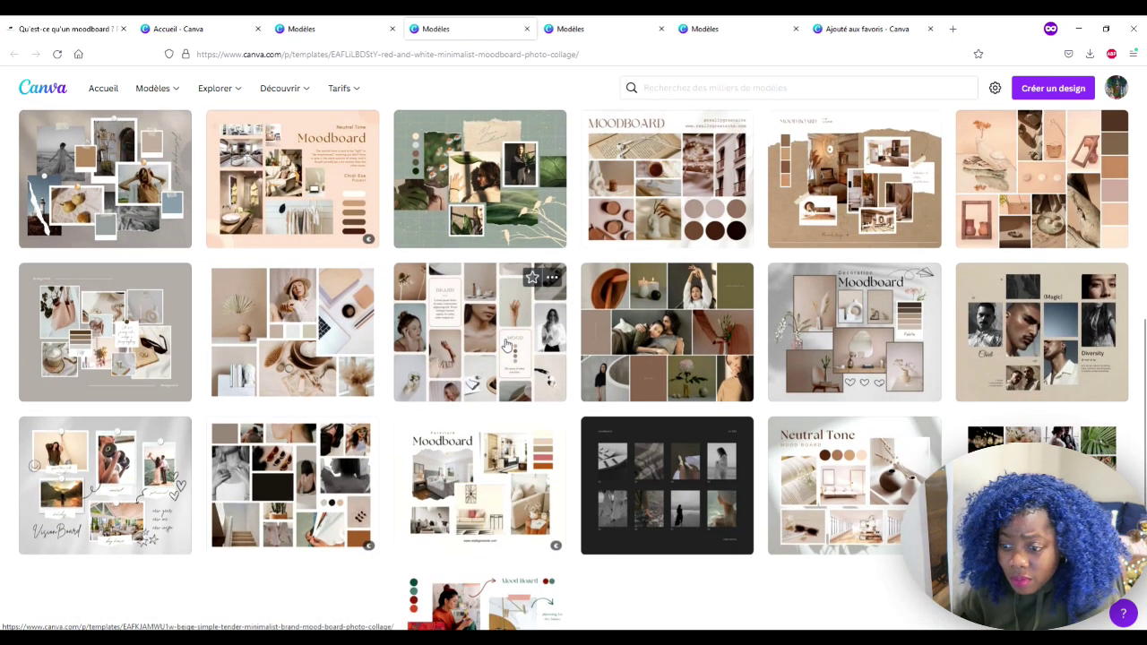
scroll(505, 346, "down", 2)
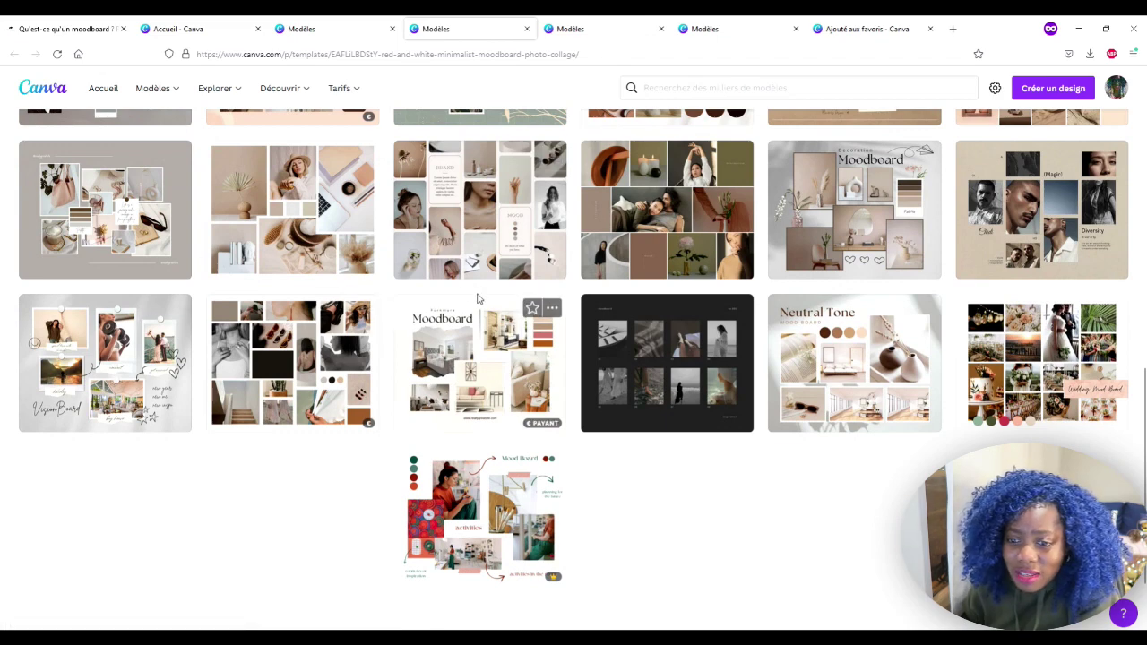
scroll(475, 300, "down", 2)
scroll(503, 314, "up", 5)
scroll(503, 314, "up", 5)
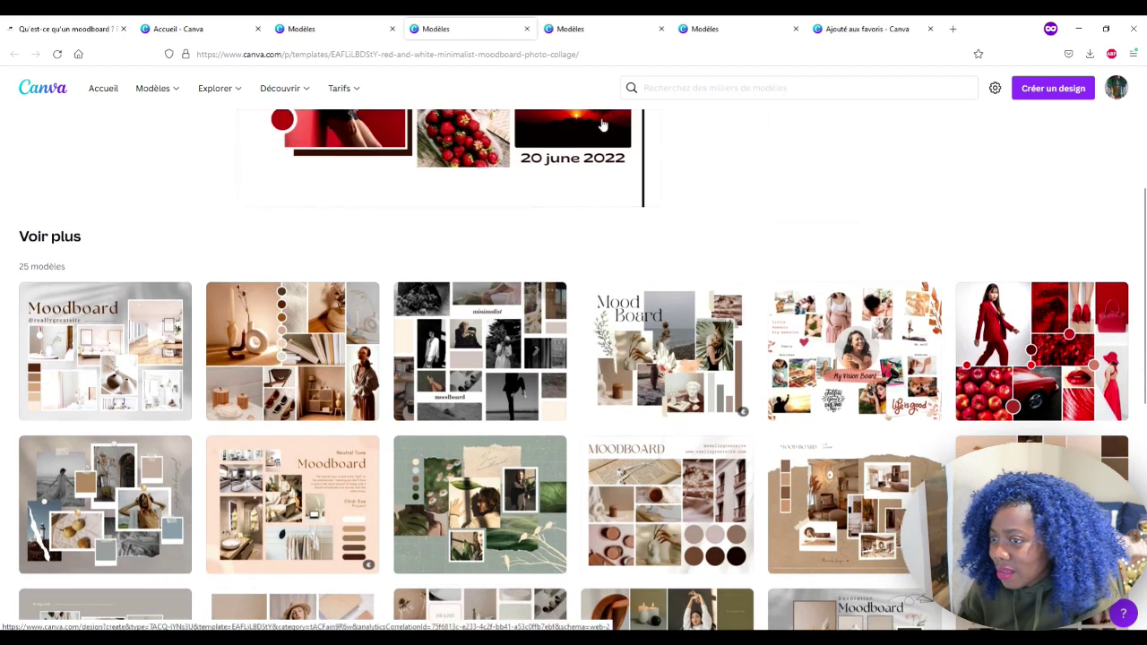
scroll(487, 240, "up", 3)
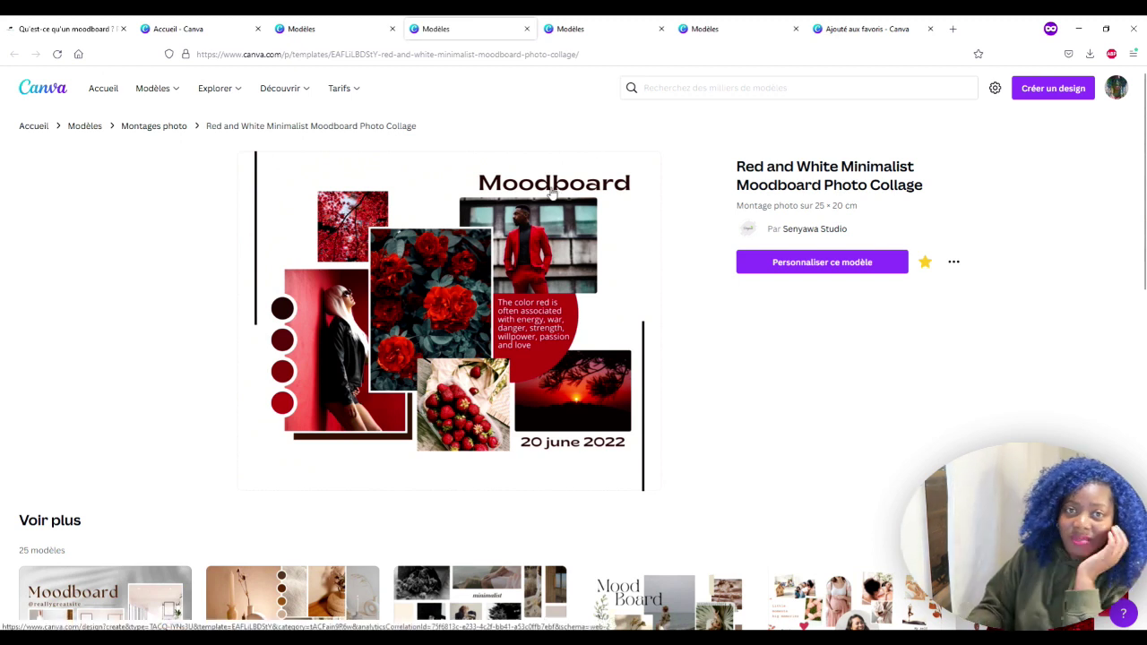
scroll(681, 243, "down", 2)
scroll(681, 244, "down", 1)
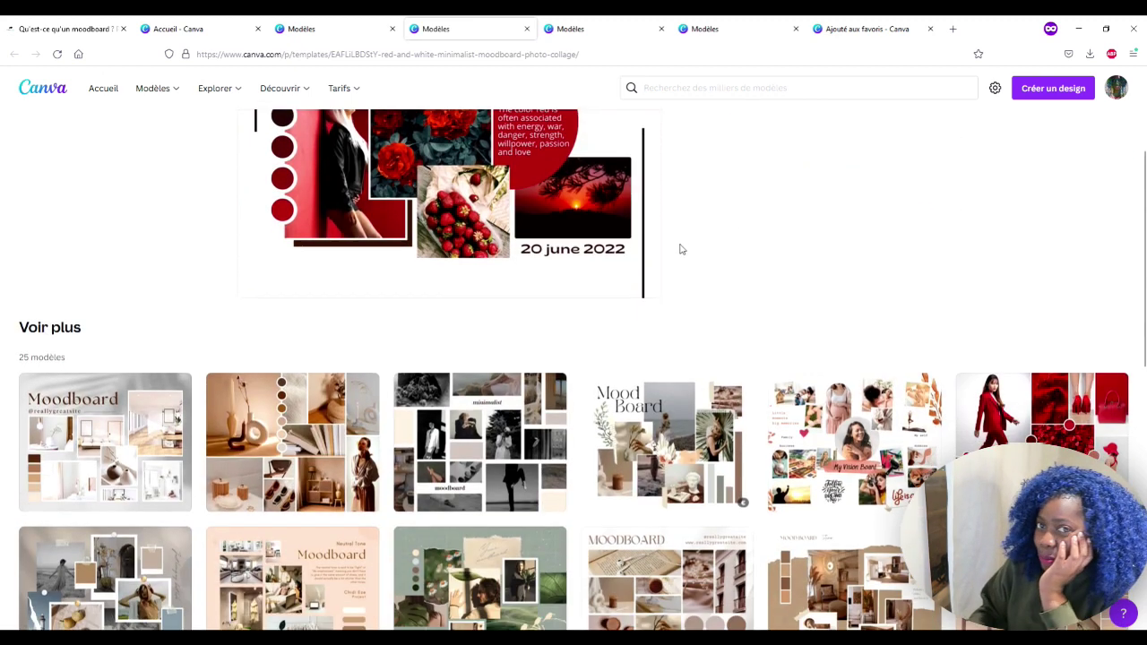
scroll(679, 249, "down", 1)
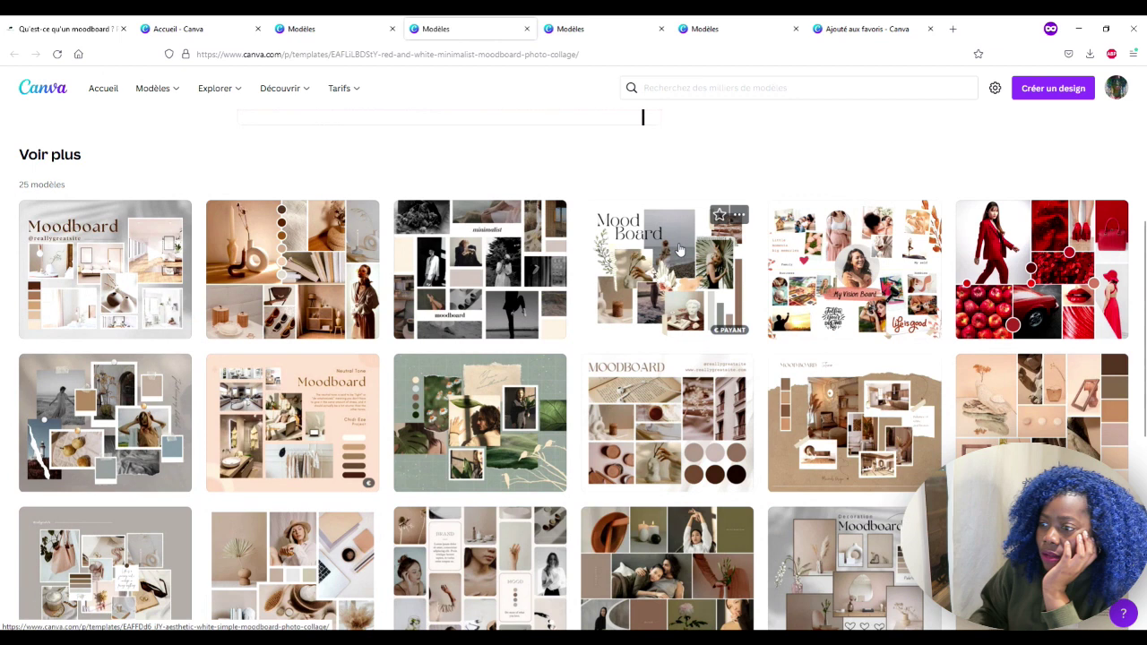
scroll(679, 249, "down", 4)
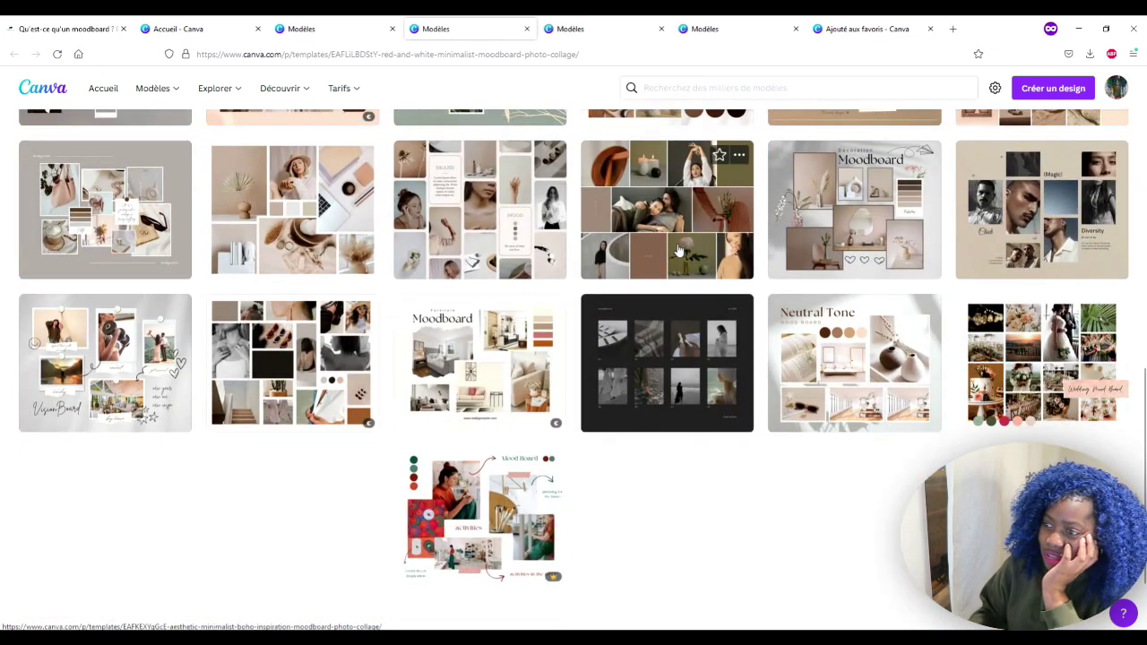
scroll(679, 250, "down", 1)
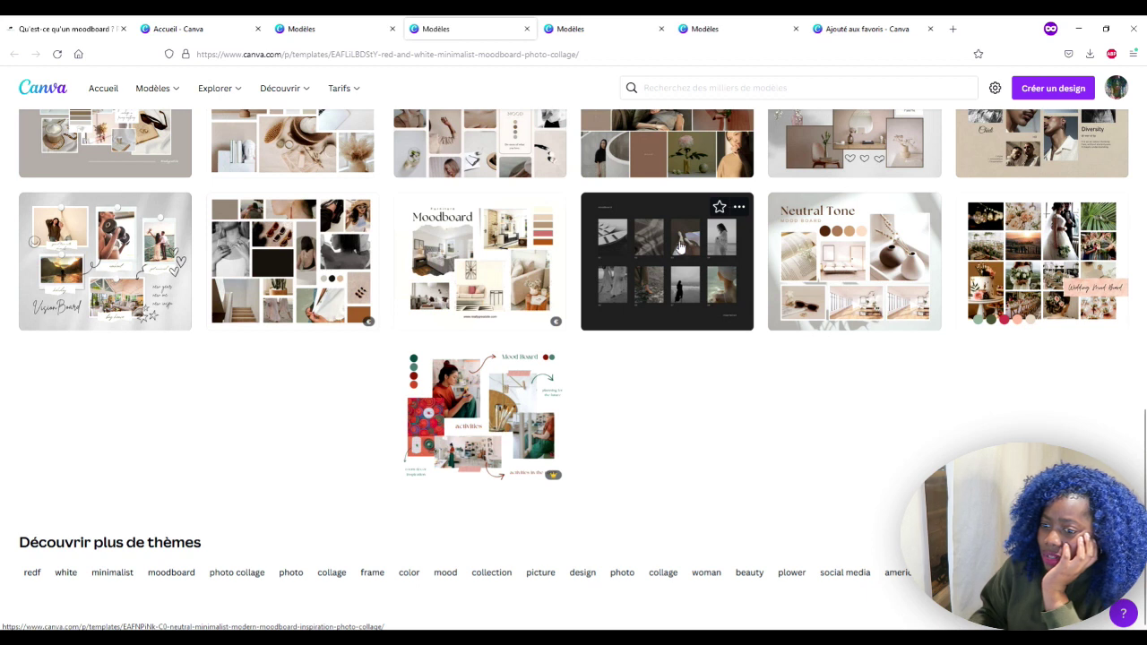
- Close the open template pages and the moodboard search results, and return to the home page
left_click(527, 29)
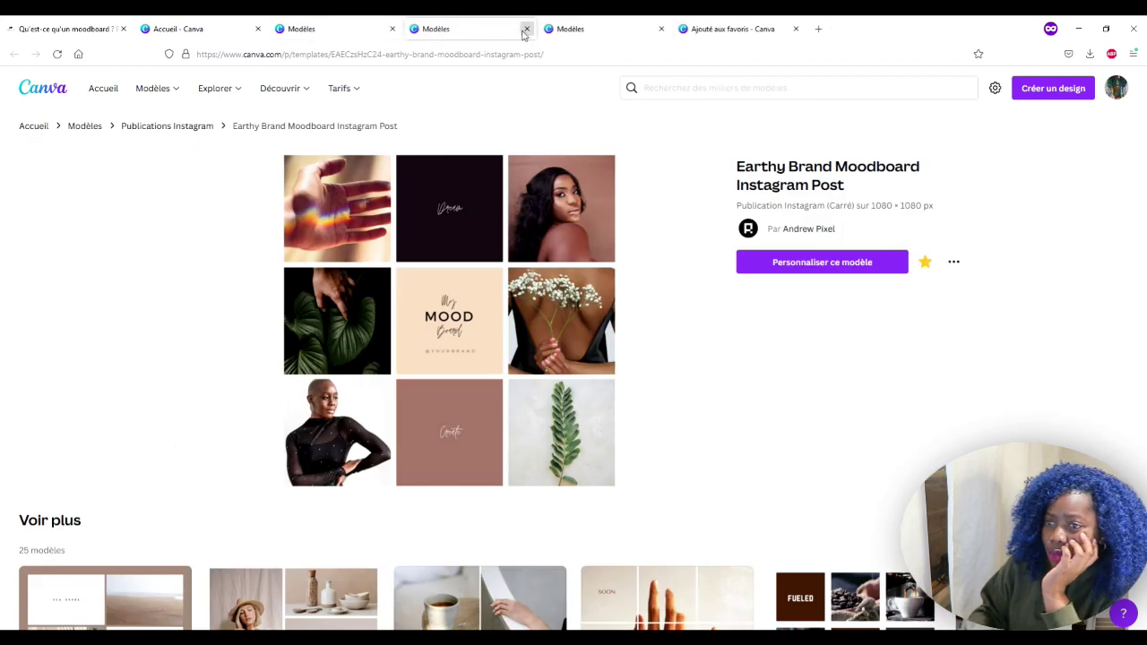
left_click(526, 30)
left_click(527, 29)
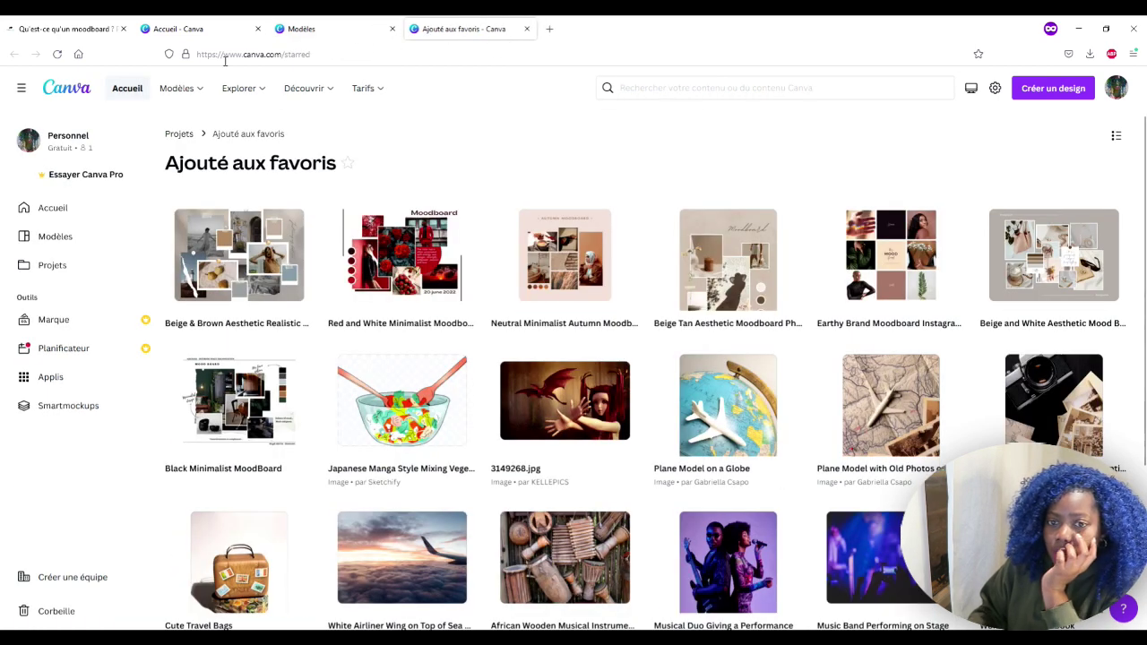
left_click(363, 33)
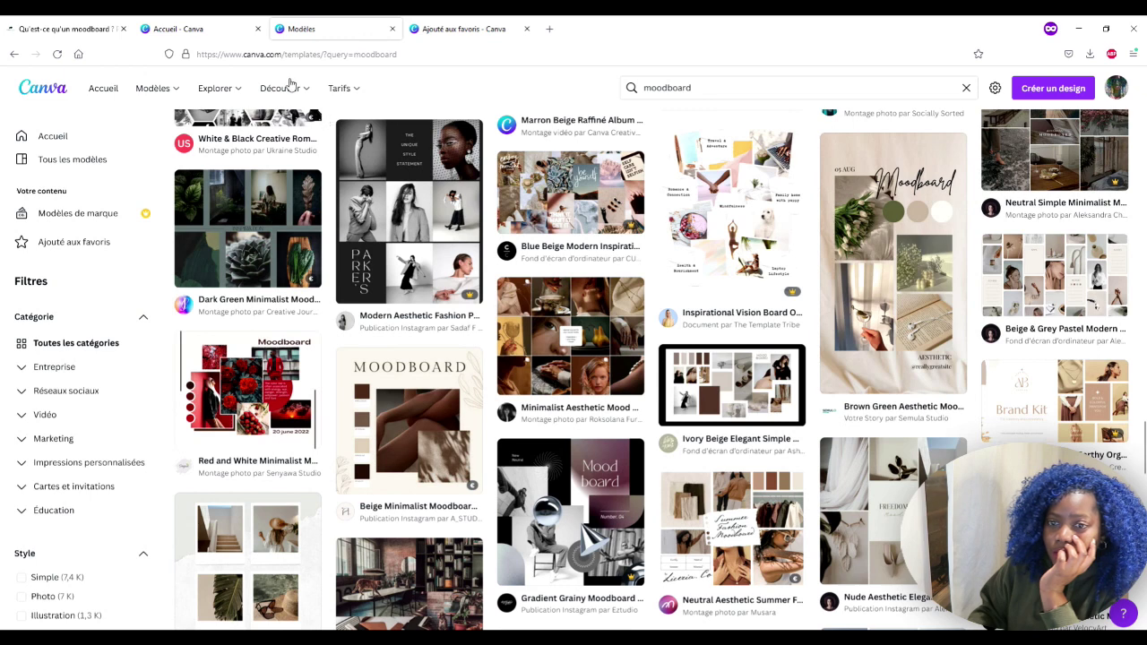
left_click(391, 29)
left_click(192, 28)
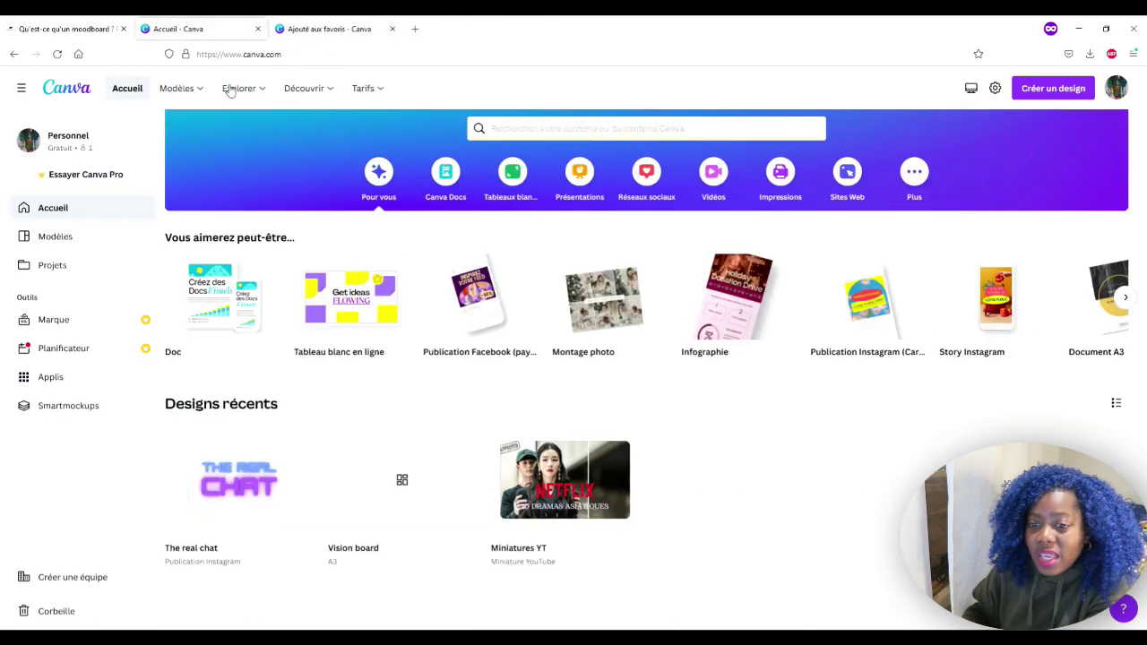
- Create a new blank design in the Document A4 format
left_click(1053, 88)
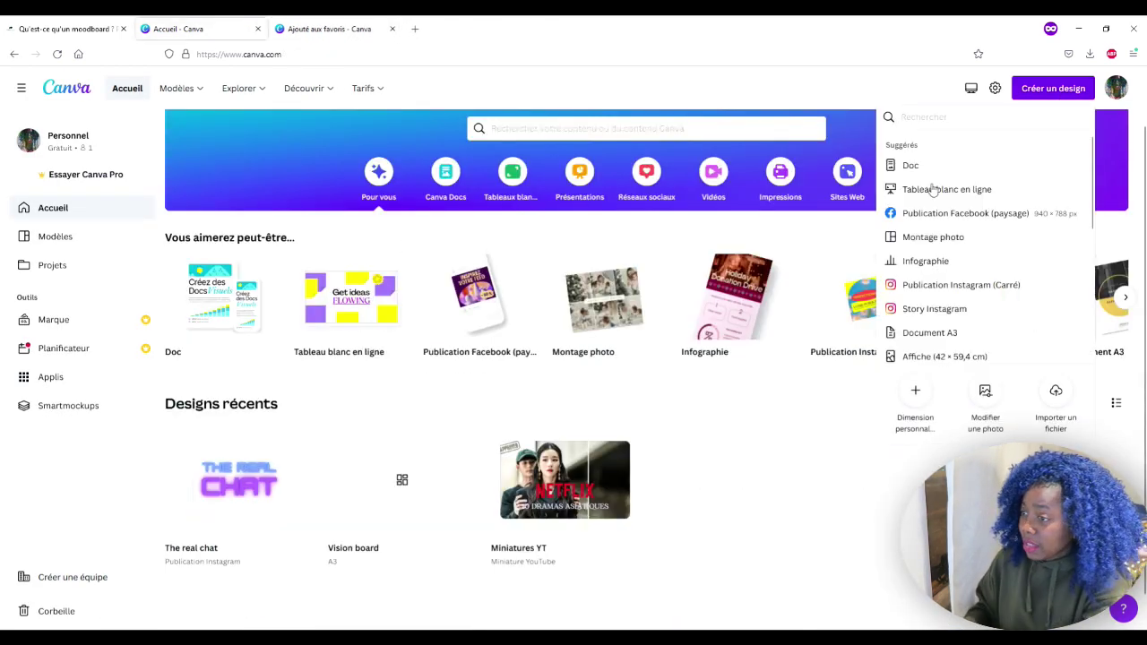
scroll(949, 310, "down", 2)
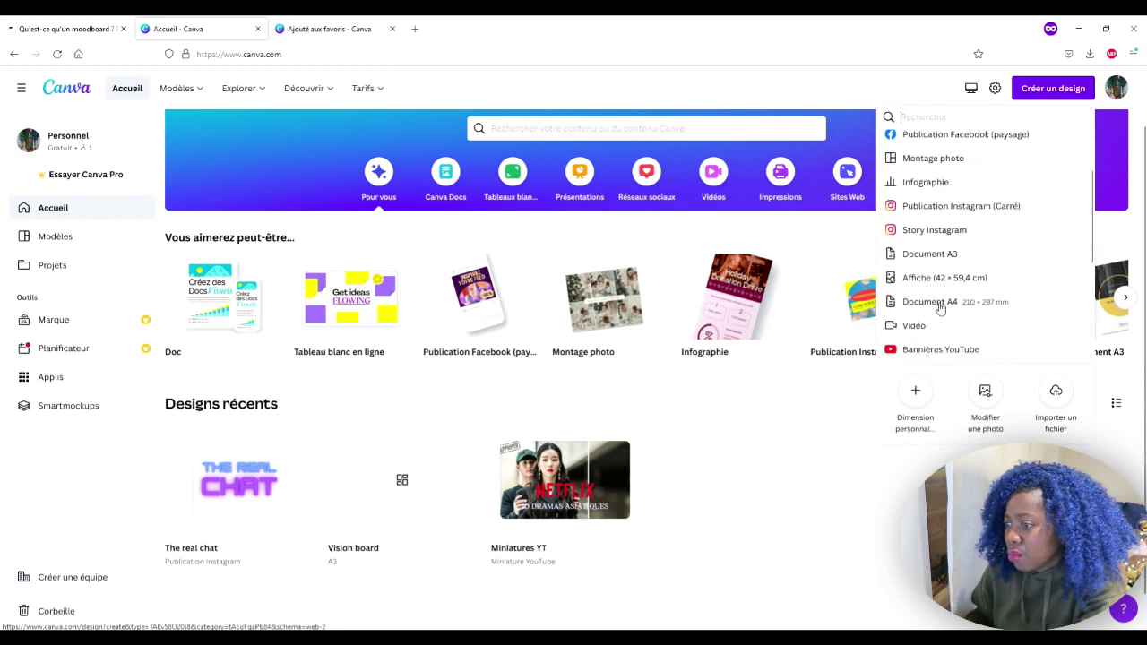
left_click(939, 302)
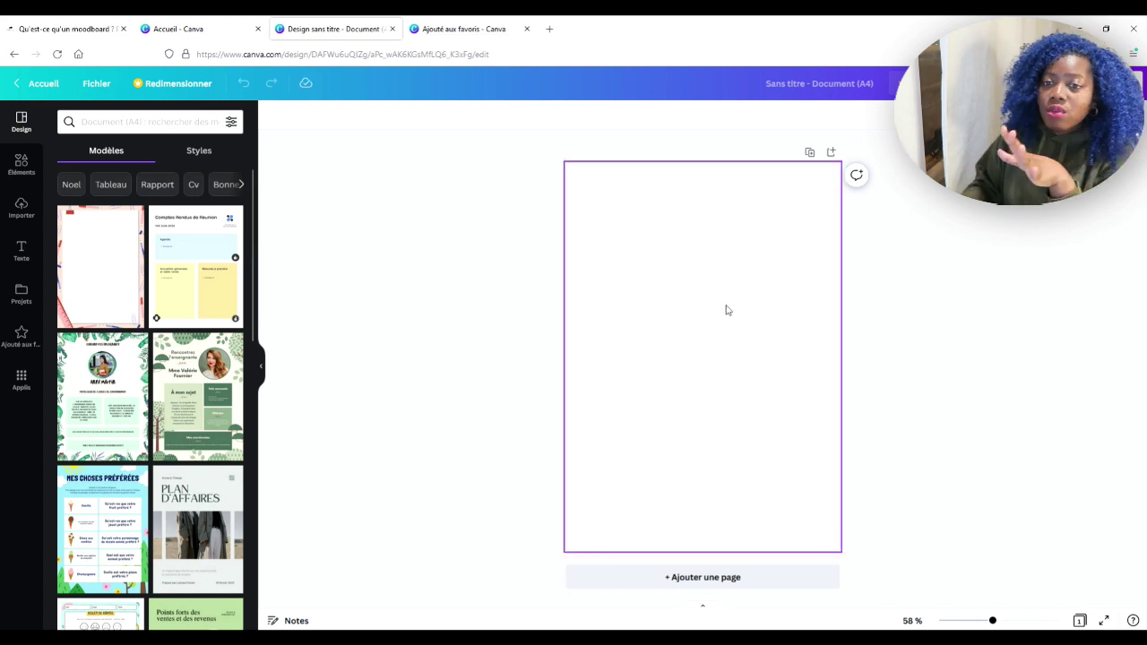
- Apply the starred Beige & Brown Aesthetic Realistic template to page 1 and the Red and White Minimalist Moodboard to a new page 2
left_click(21, 334)
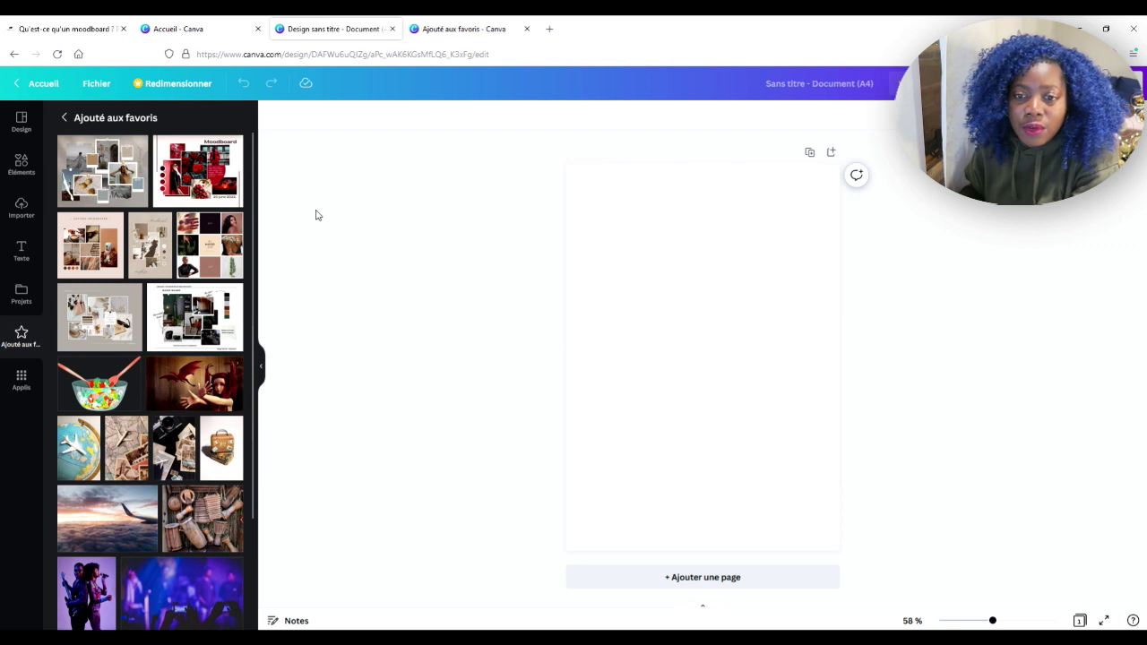
left_click(111, 186)
left_click(755, 580)
left_click(199, 175)
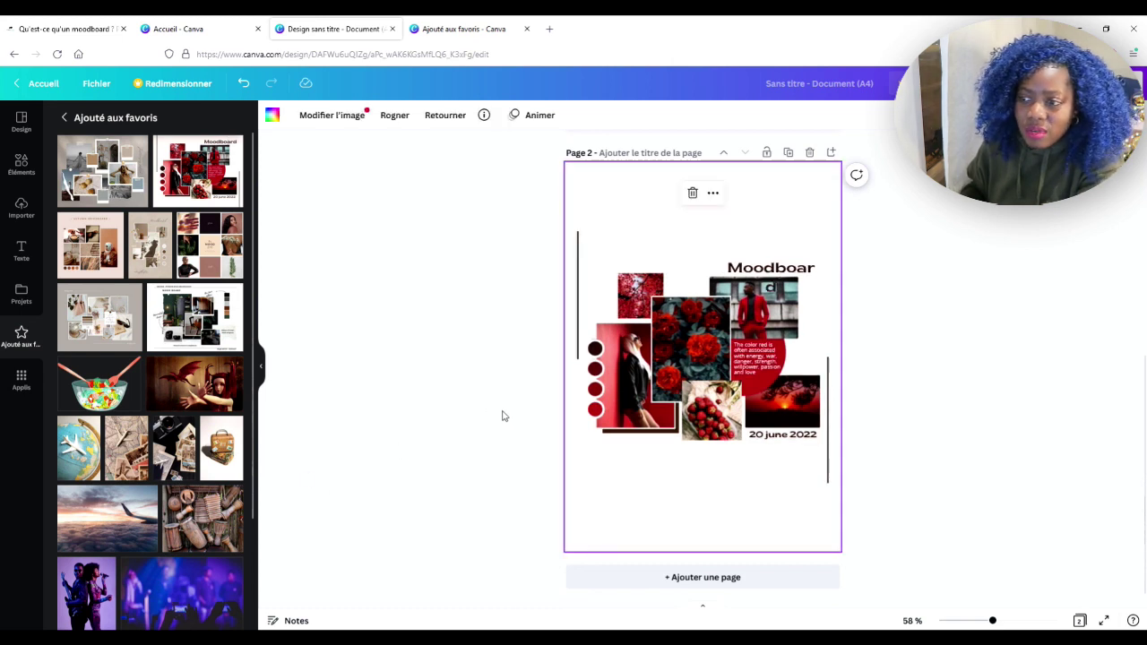
- Add pages 3 to 5 with the starred Earthy Brand Moodboard, Neutral Minimalist Autumn Moodboard and Beige and White Aesthetic templates, in that order
left_click(691, 576)
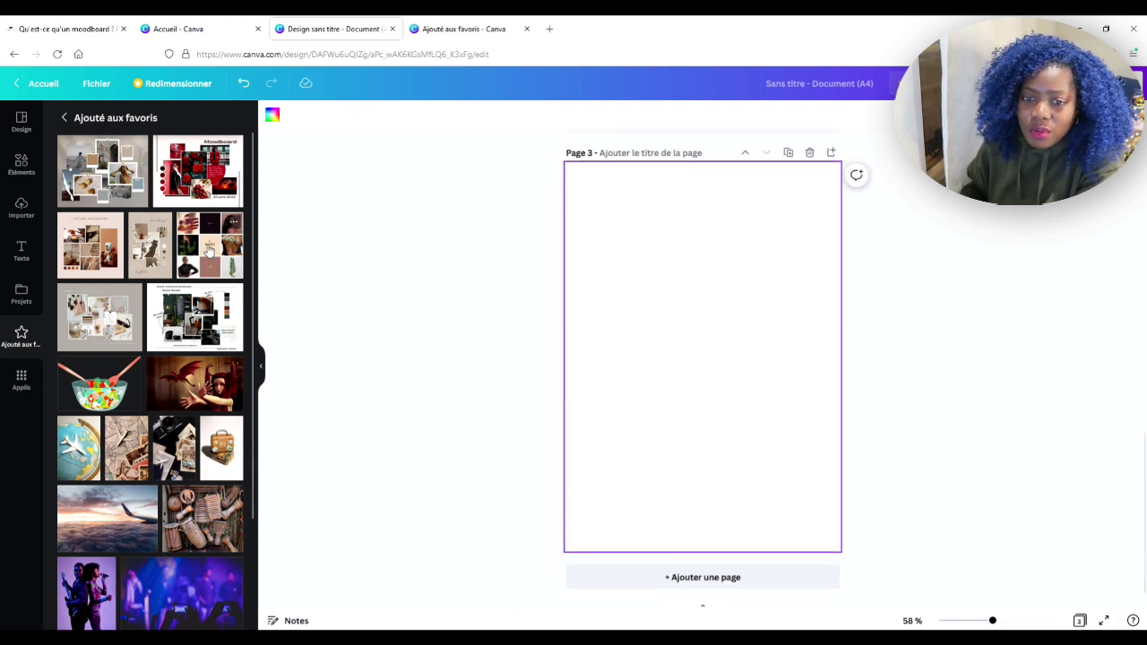
left_click(209, 253)
left_click(707, 578)
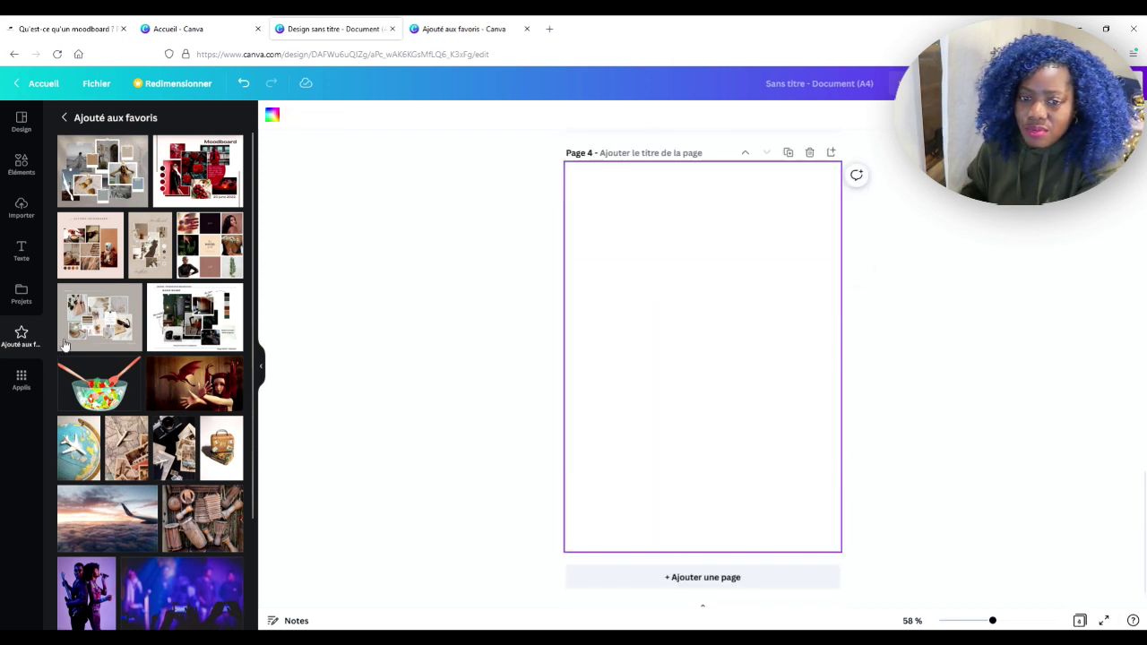
left_click(114, 224)
left_click(630, 576)
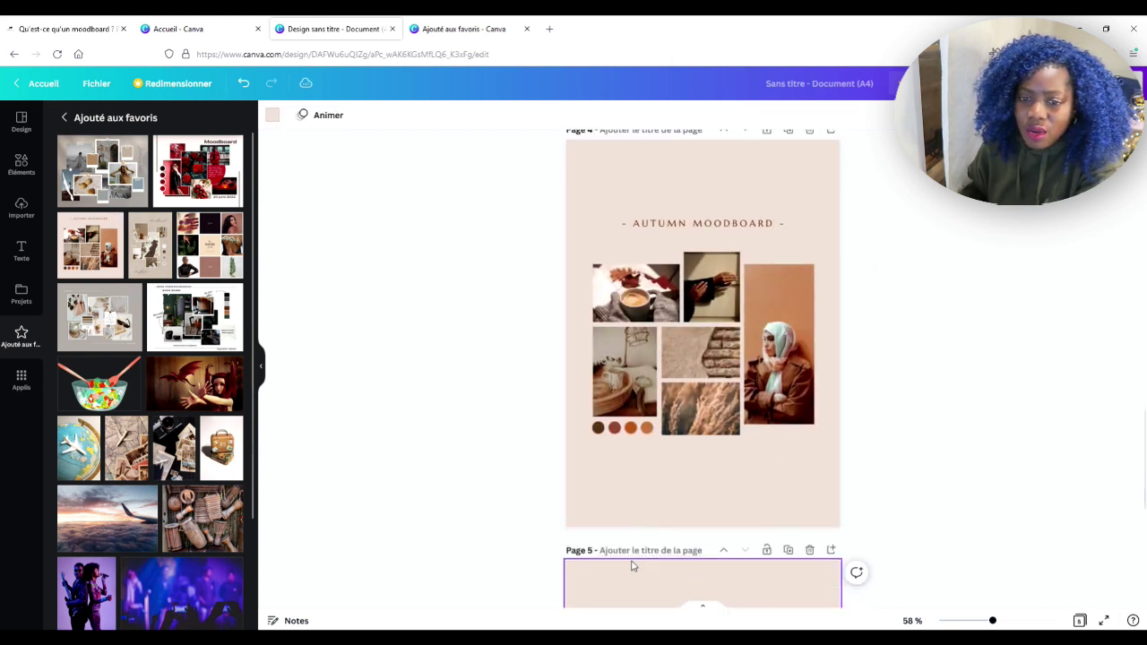
left_click(99, 318)
- Try the first layout of the starred Black Minimalist MoodBoard template on a new page 6, and delete that page
left_click(691, 578)
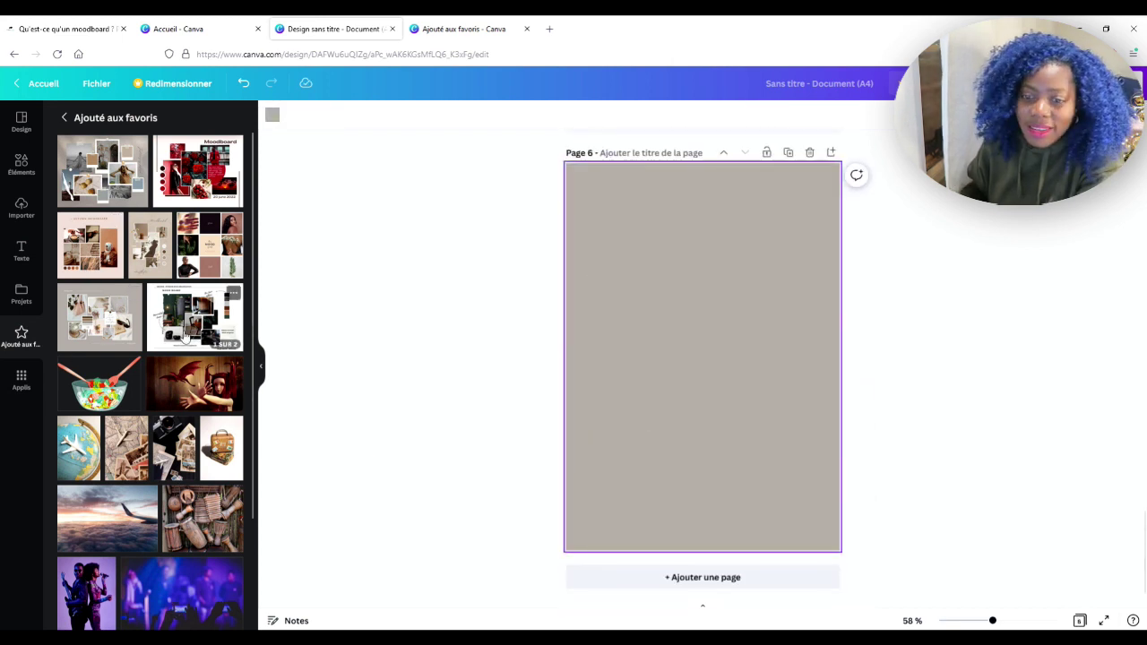
left_click(184, 333)
left_click(126, 203)
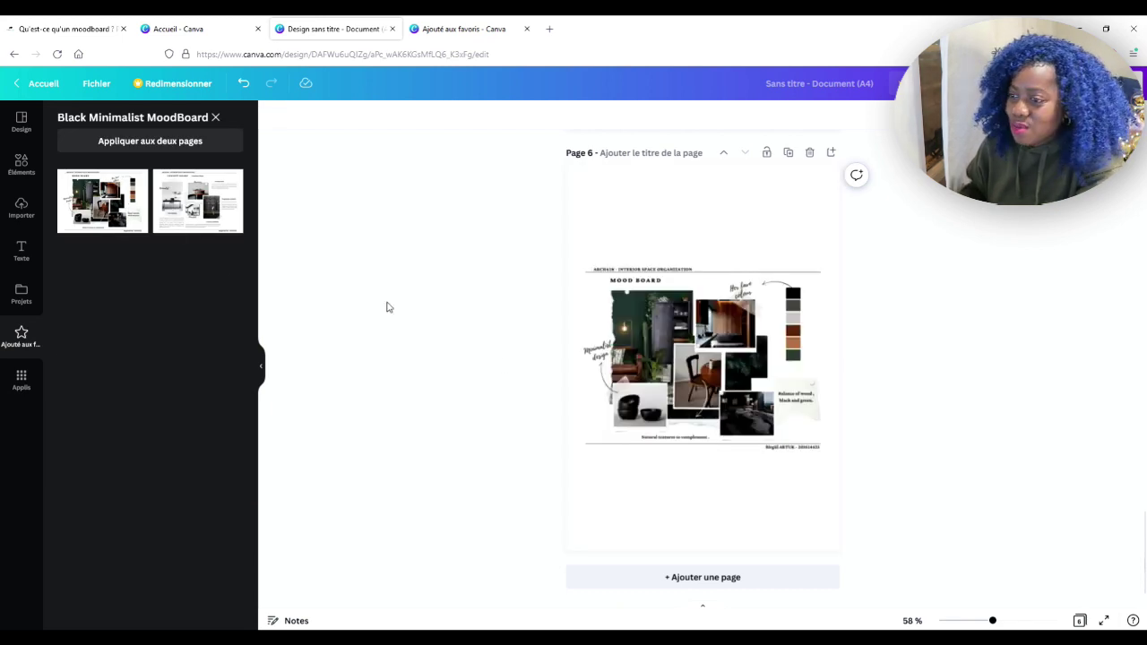
left_click(836, 503)
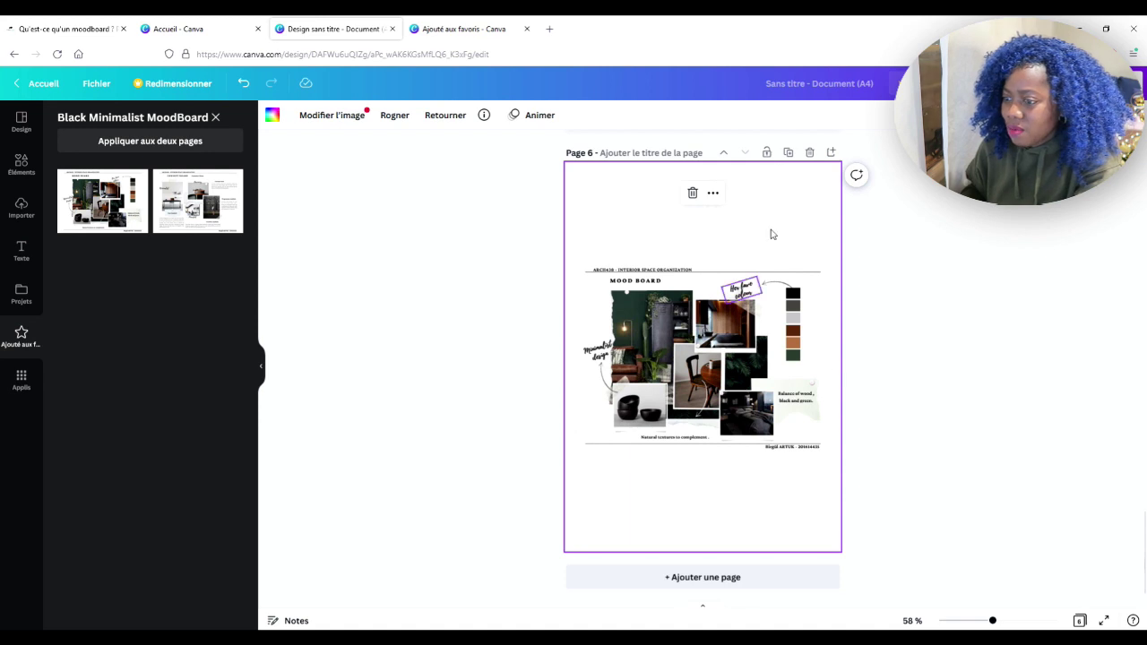
left_click(810, 154)
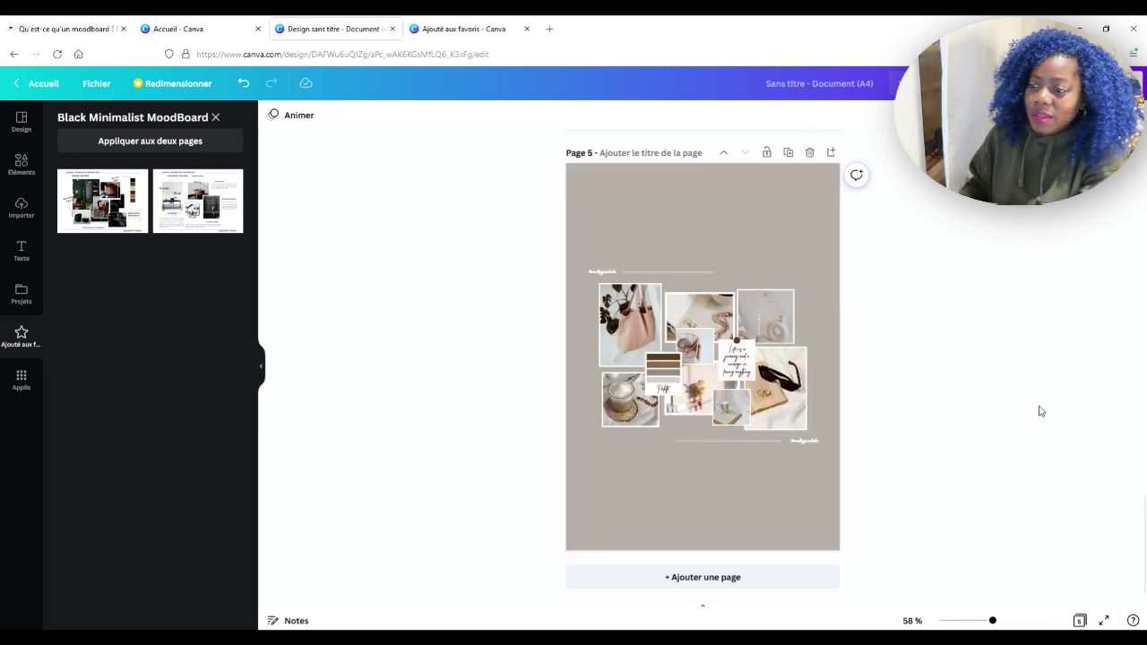
- Review the filled pages and display them all together in the grid overview
scroll(1039, 410, "up", 8)
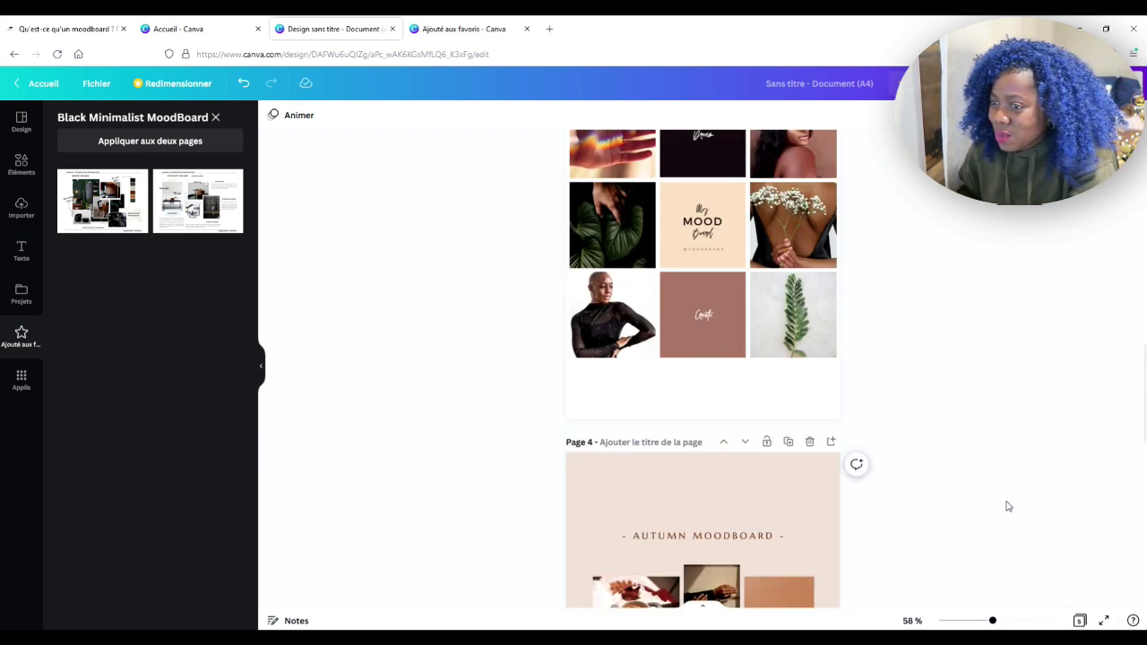
scroll(1007, 506, "up", 8)
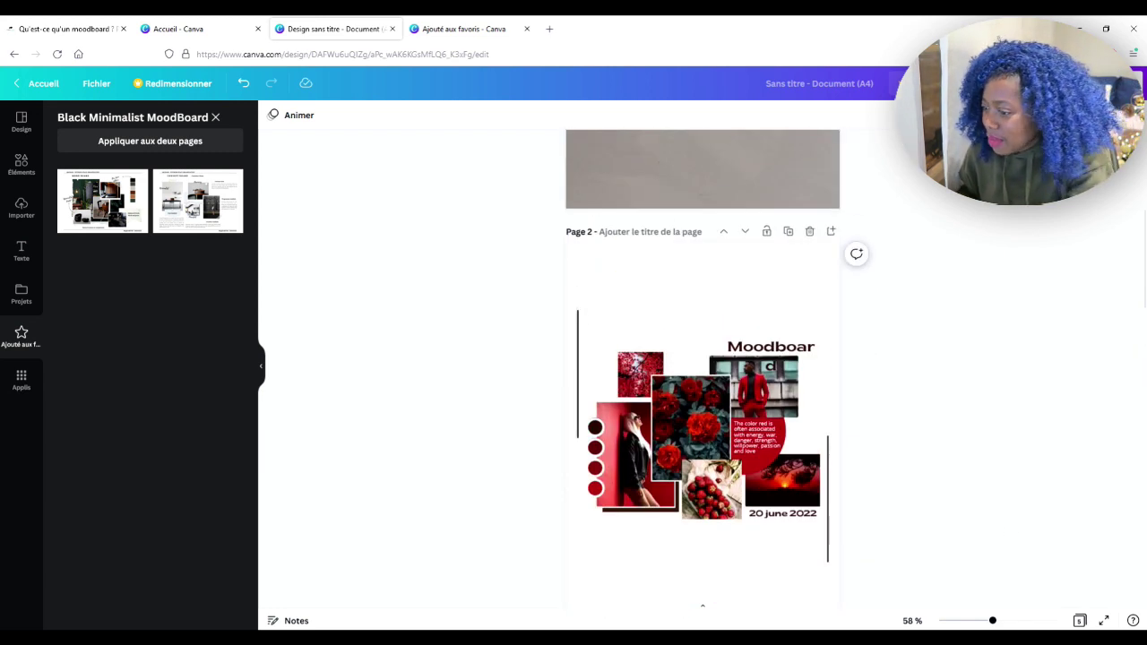
left_click(1079, 621)
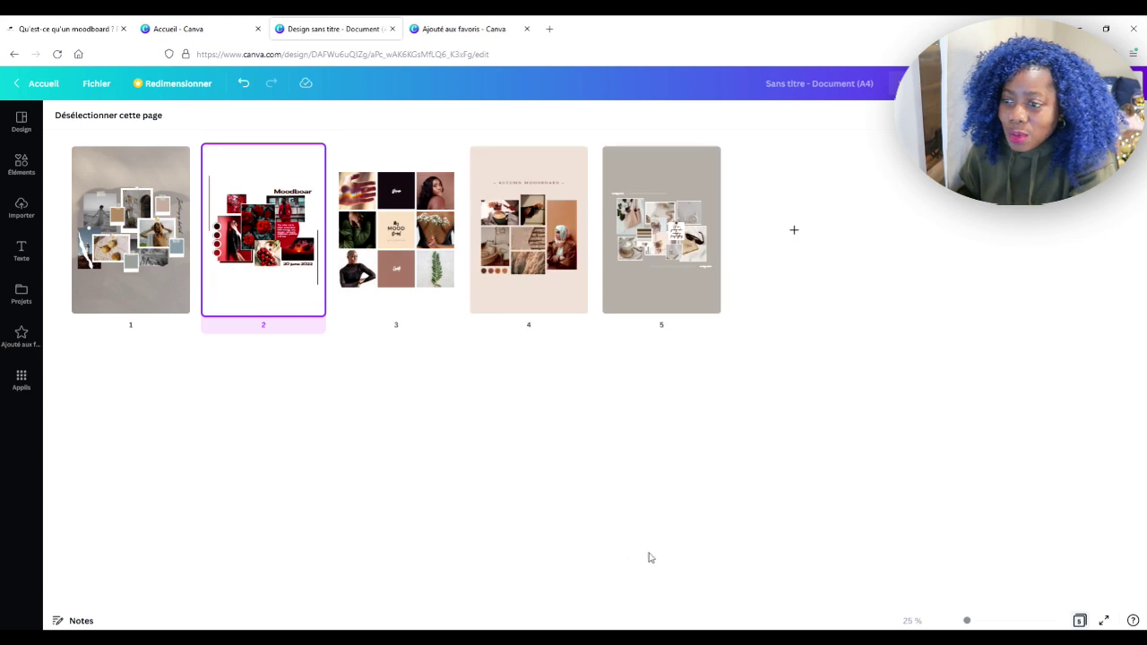
- Name the untitled A4 design Moodboard
left_click(813, 94)
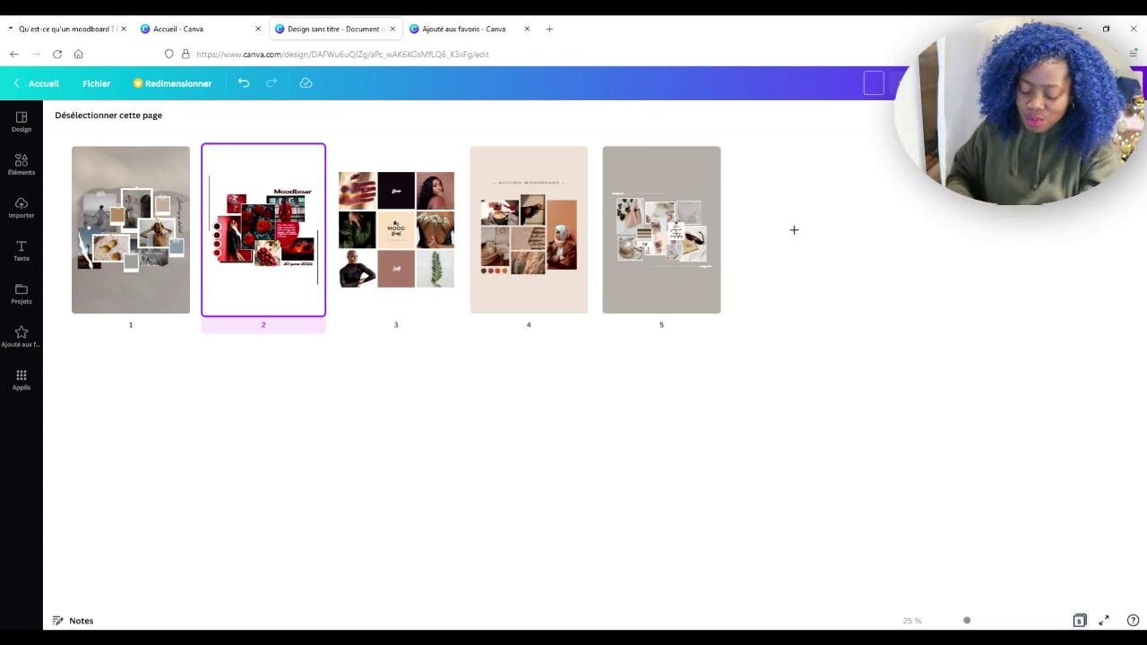
type("Moodboard")
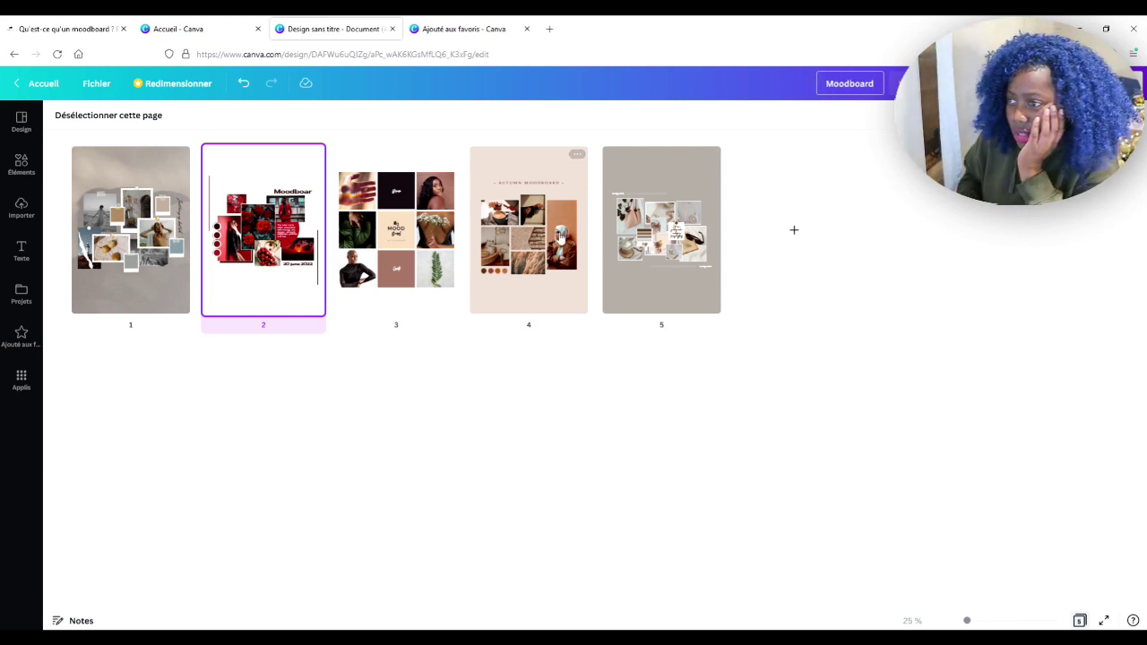
key("Return")
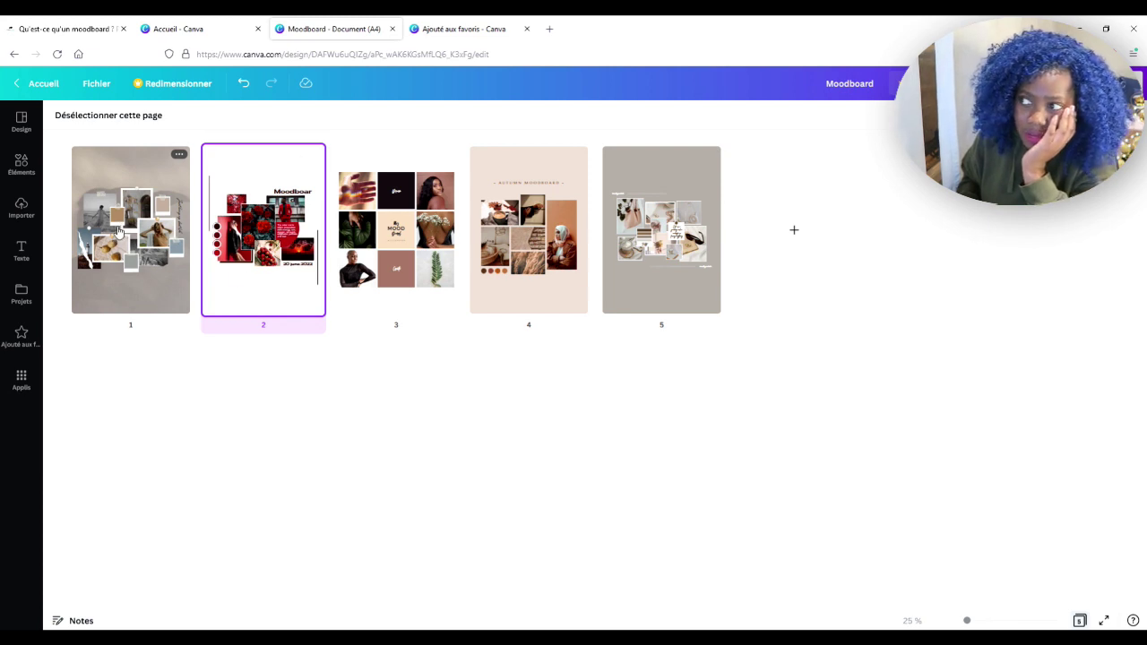
- Open the recent Vision board design in a new browser tab, look at its first page, and close it
left_click(238, 29)
mouse_move(235, 93)
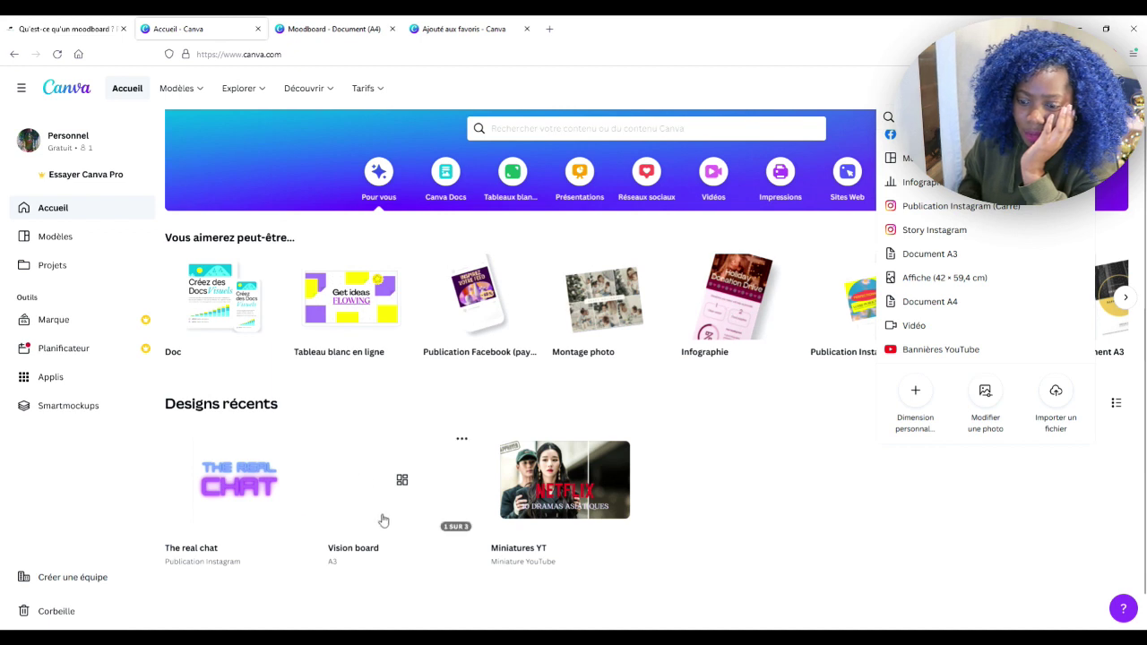
right_click(385, 515)
left_click(450, 346)
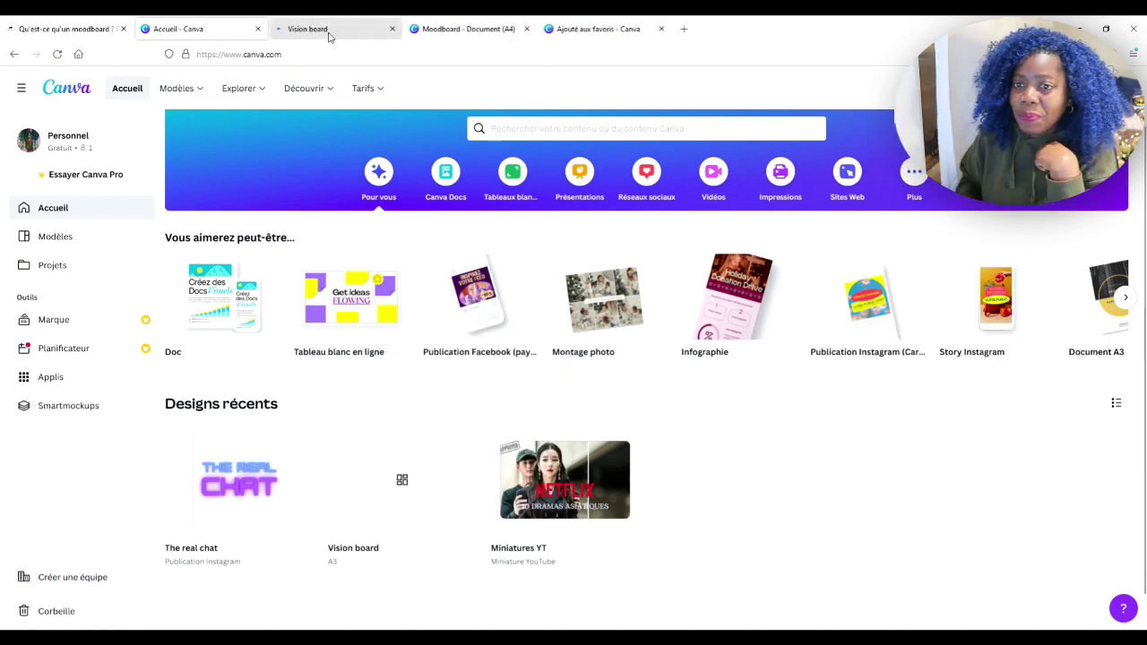
left_click(328, 29)
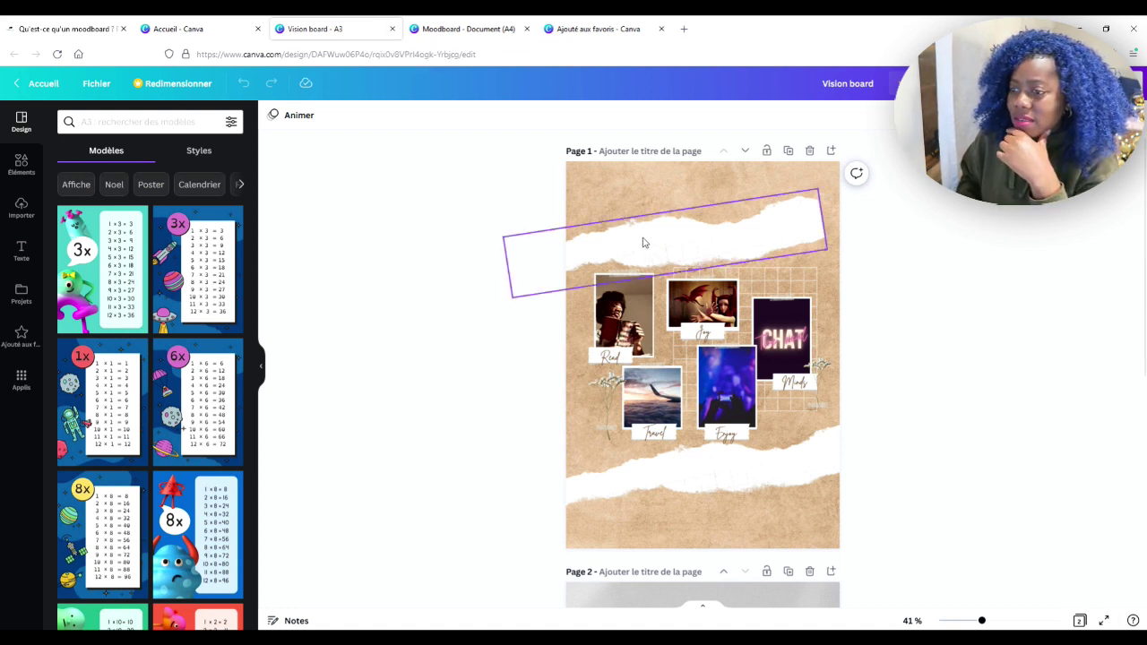
left_click(392, 30)
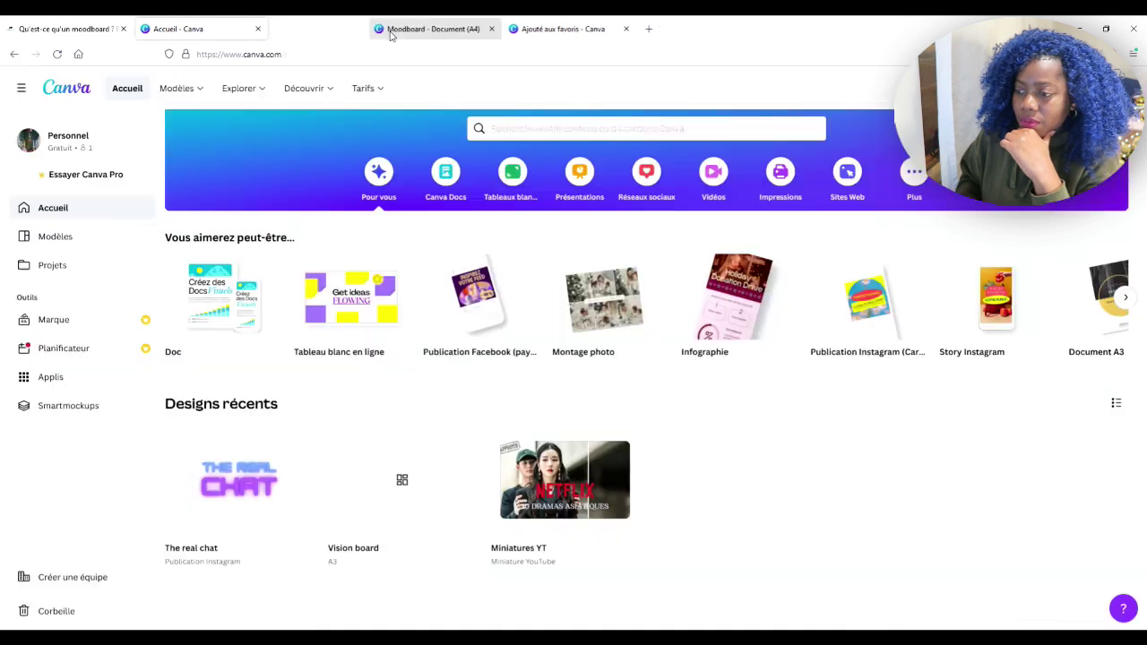
- Return to the Moodboard document, examine the Autumn Moodboard page at a larger size, and show the page grid again
left_click(365, 28)
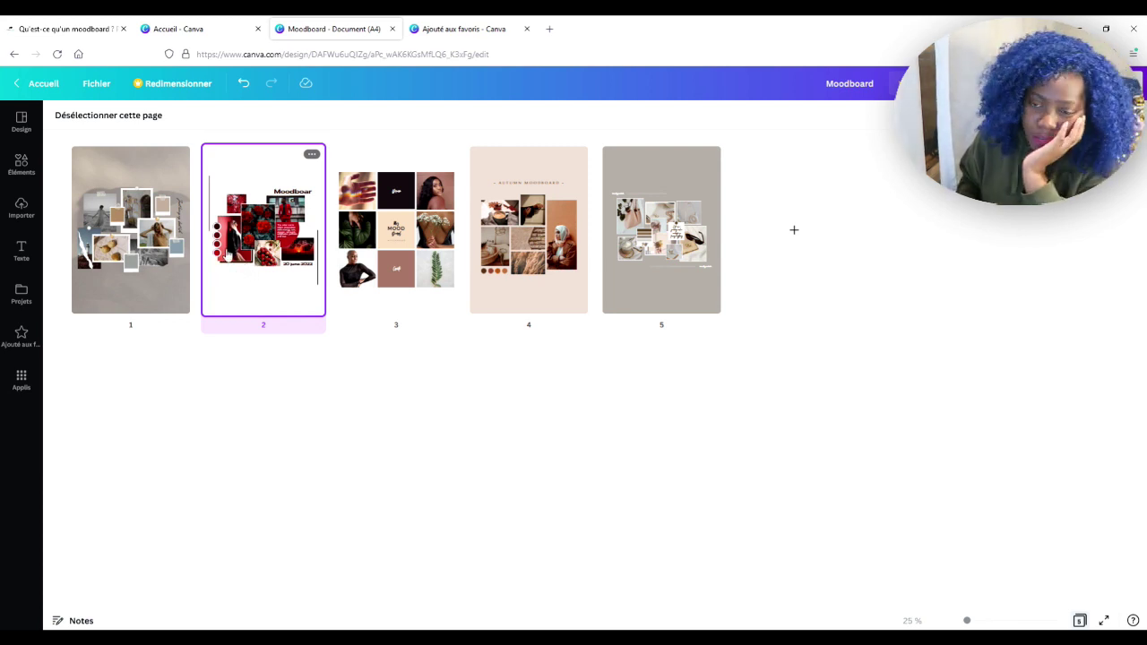
left_click_drag(231, 213, 232, 243)
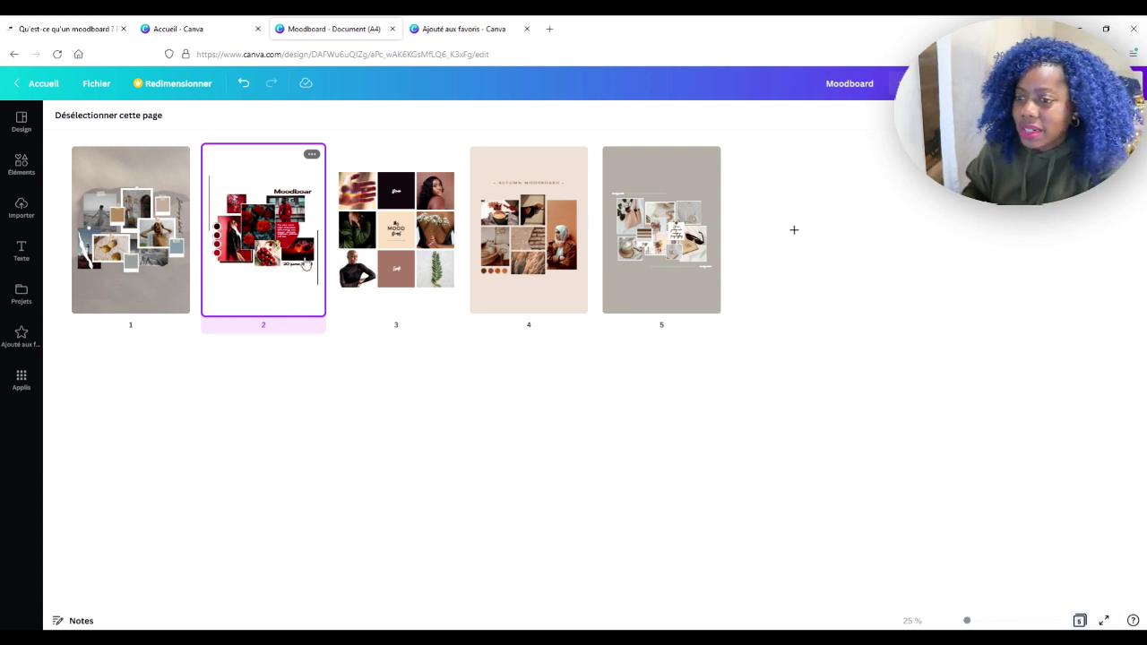
double_click(572, 240)
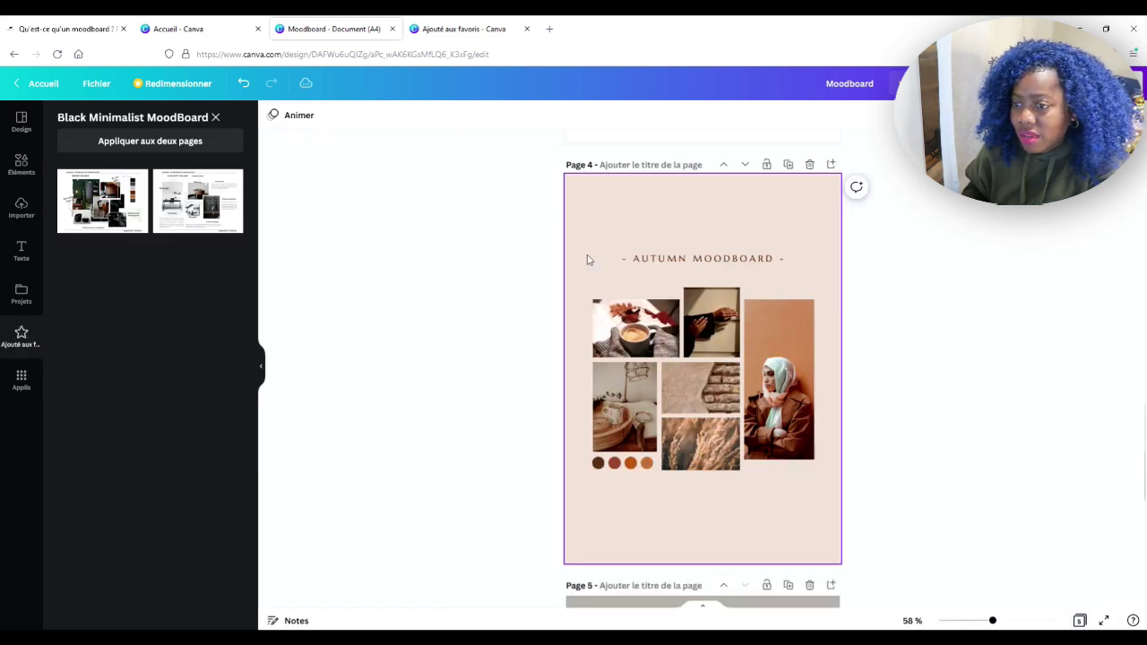
left_click(1000, 621)
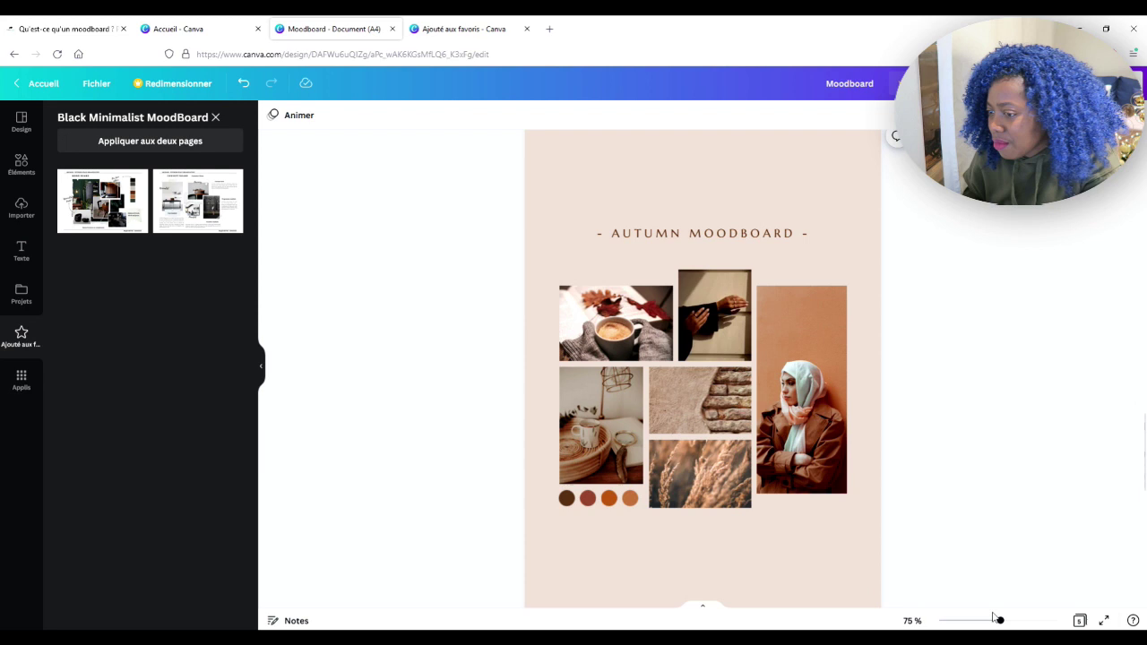
scroll(874, 550, "down", 2)
scroll(876, 550, "up", 1)
scroll(877, 550, "up", 2)
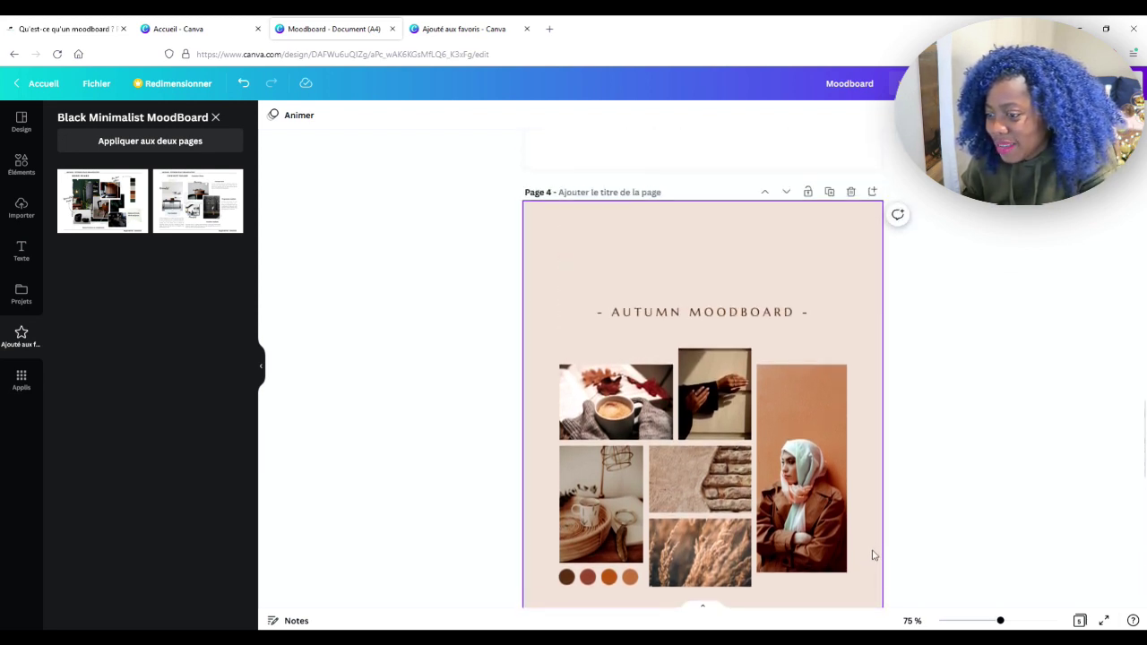
scroll(873, 555, "down", 1)
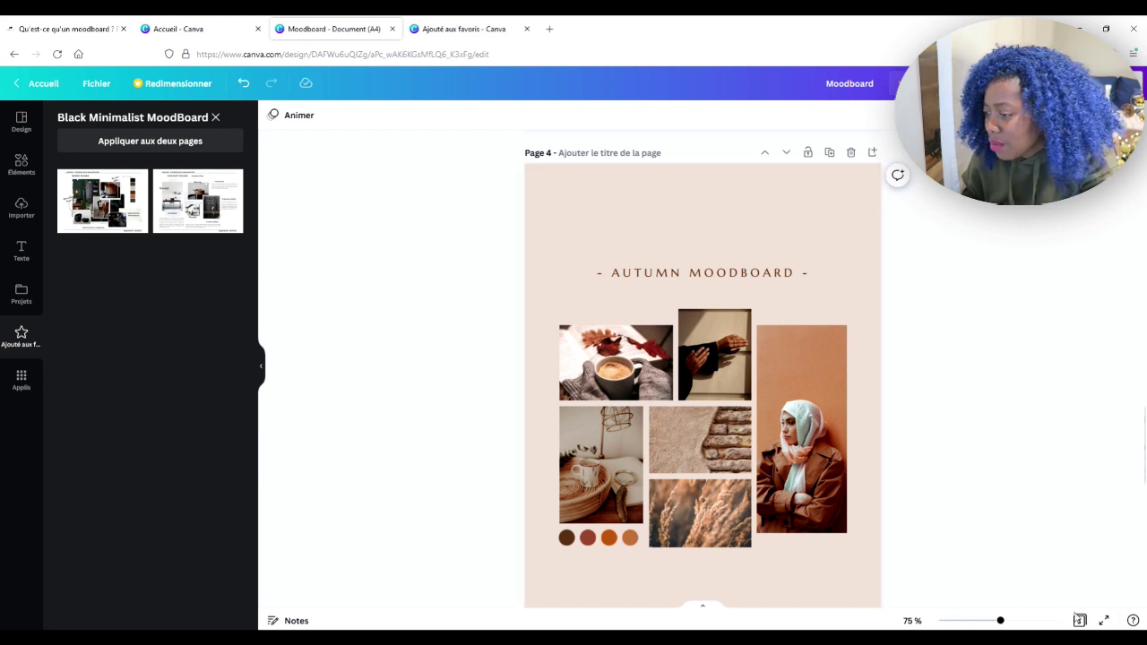
left_click(1080, 620)
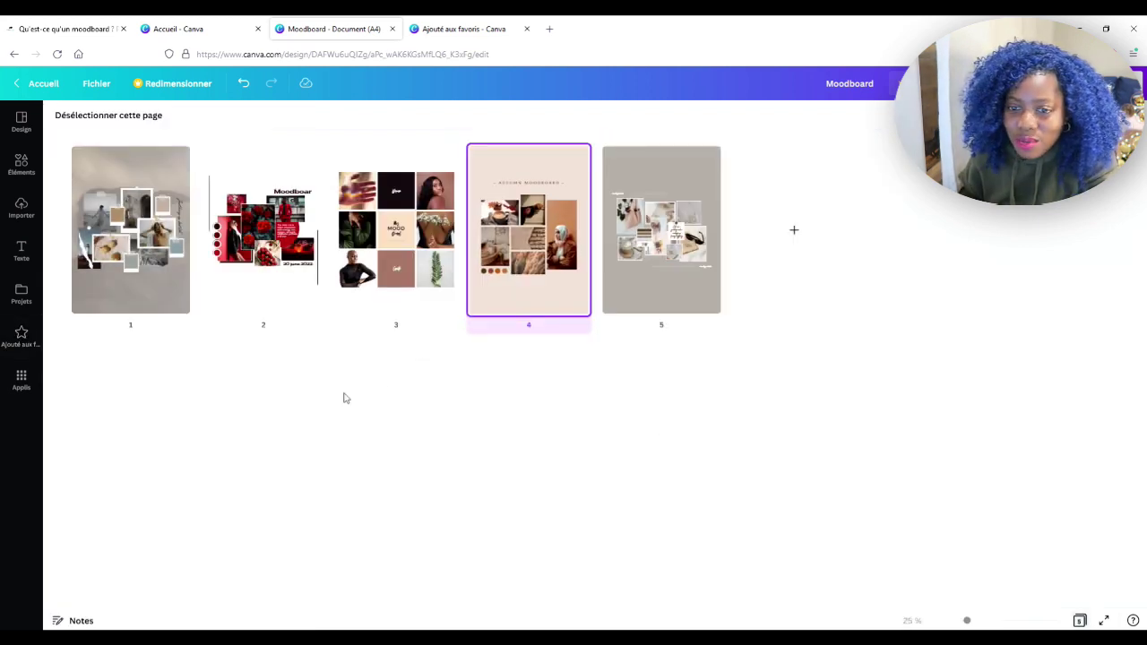
- Delete page 3 with the nine-tile photo grid from the Moodboard document
left_click(416, 265)
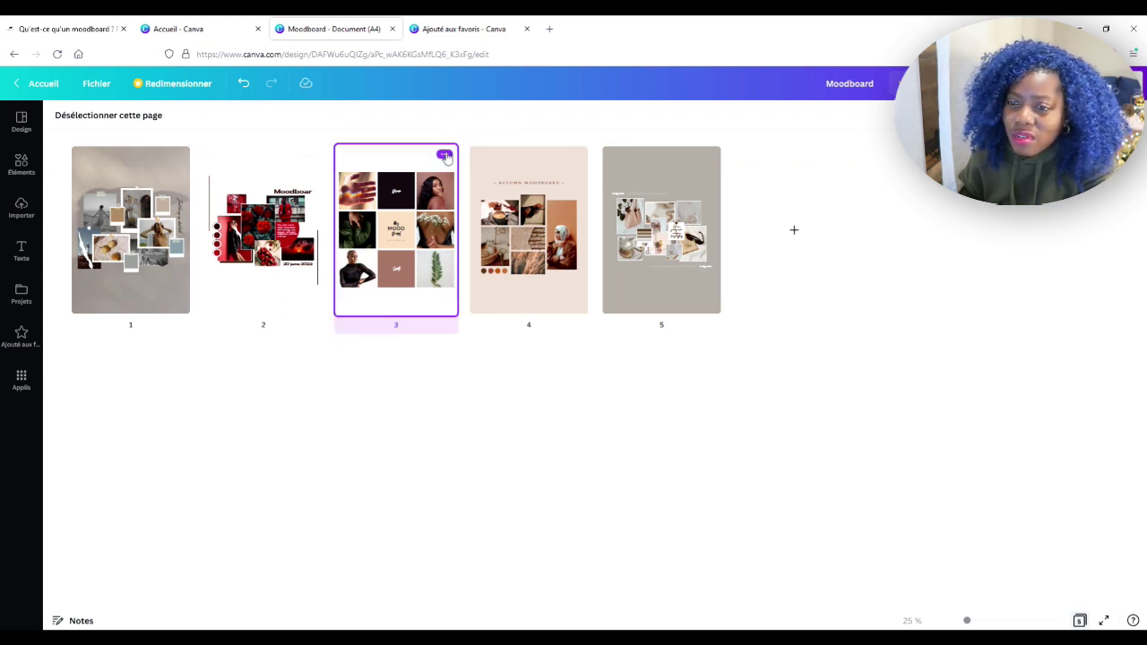
left_click(444, 155)
left_click(491, 214)
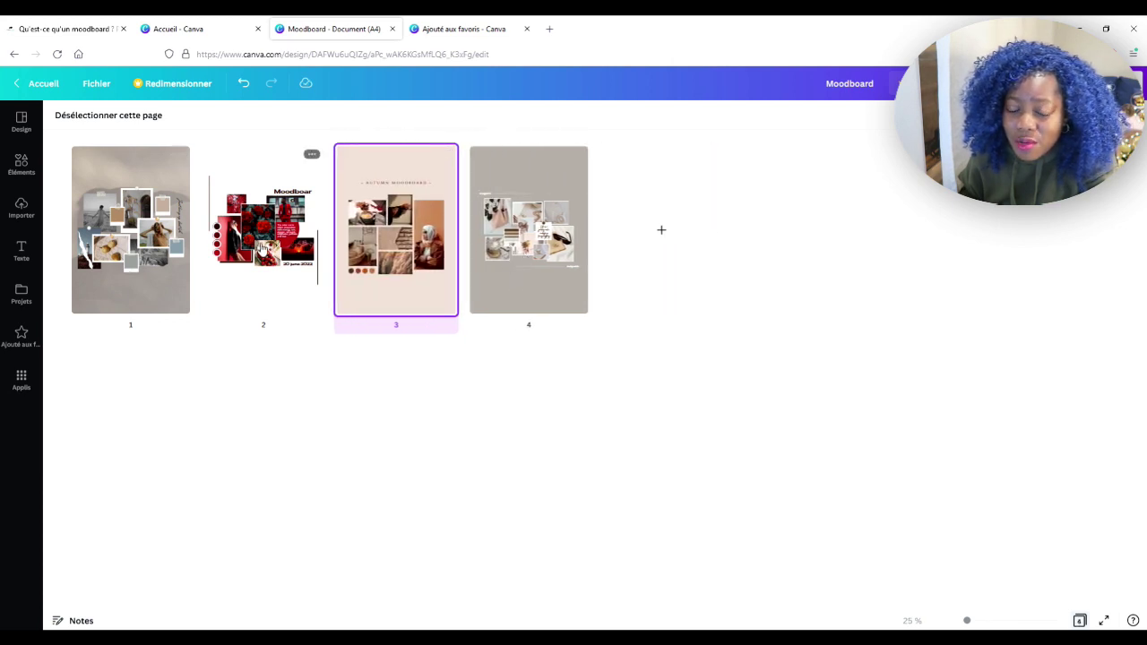
- Examine the red moodboard on page 2 in full and return to the grid overview
double_click(265, 256)
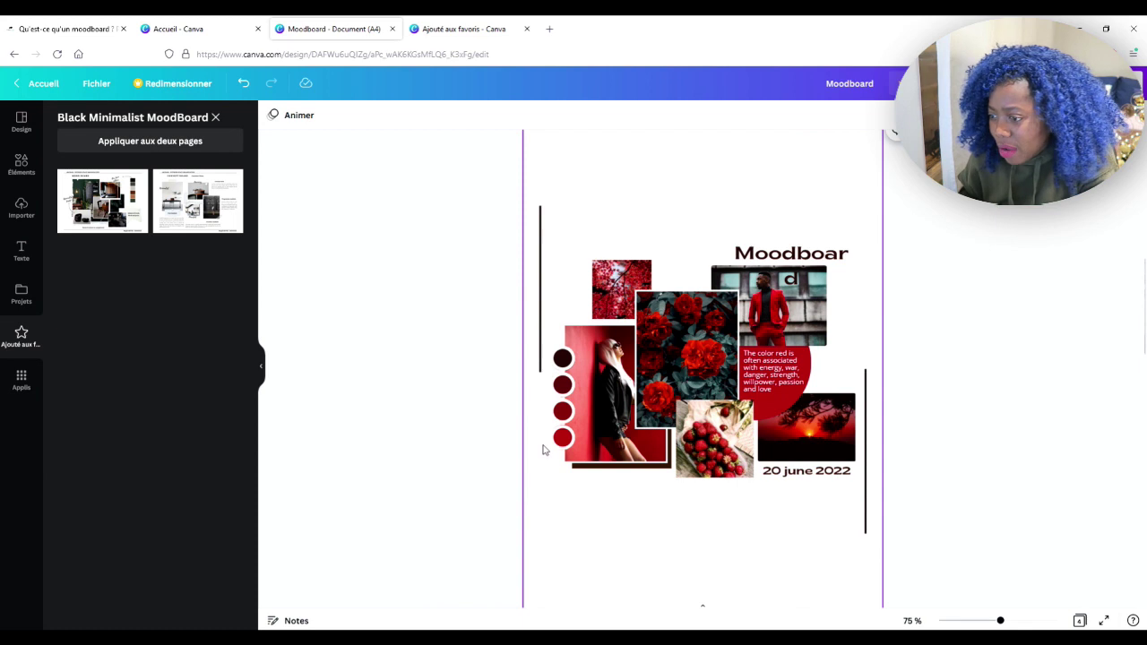
scroll(609, 433, "down", 3)
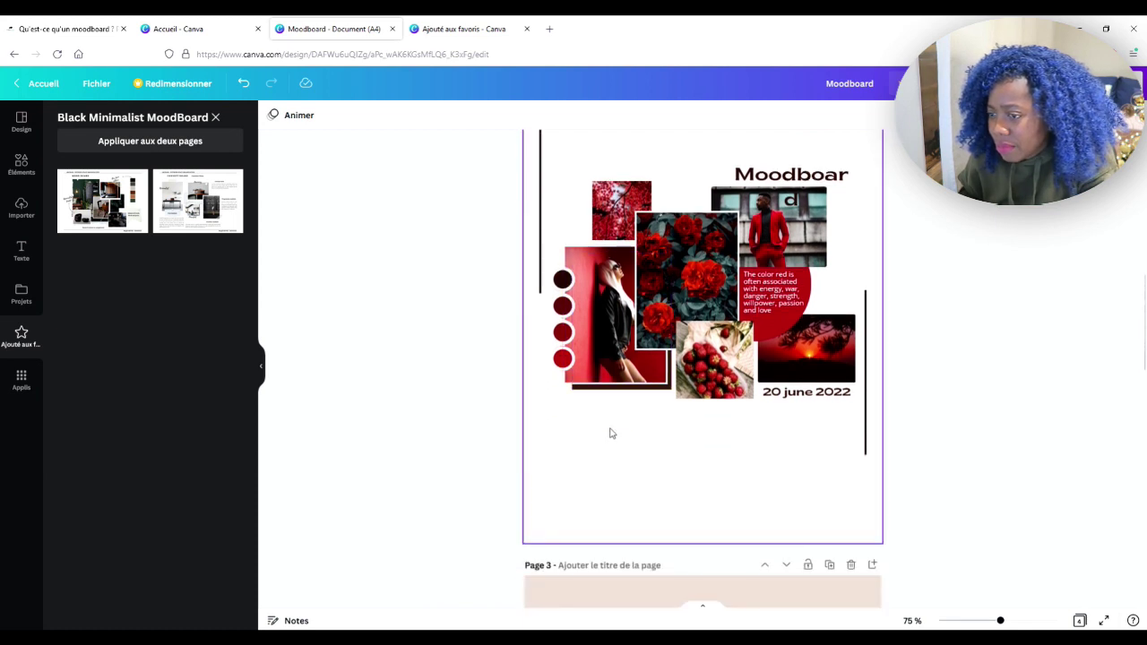
left_click(1079, 621)
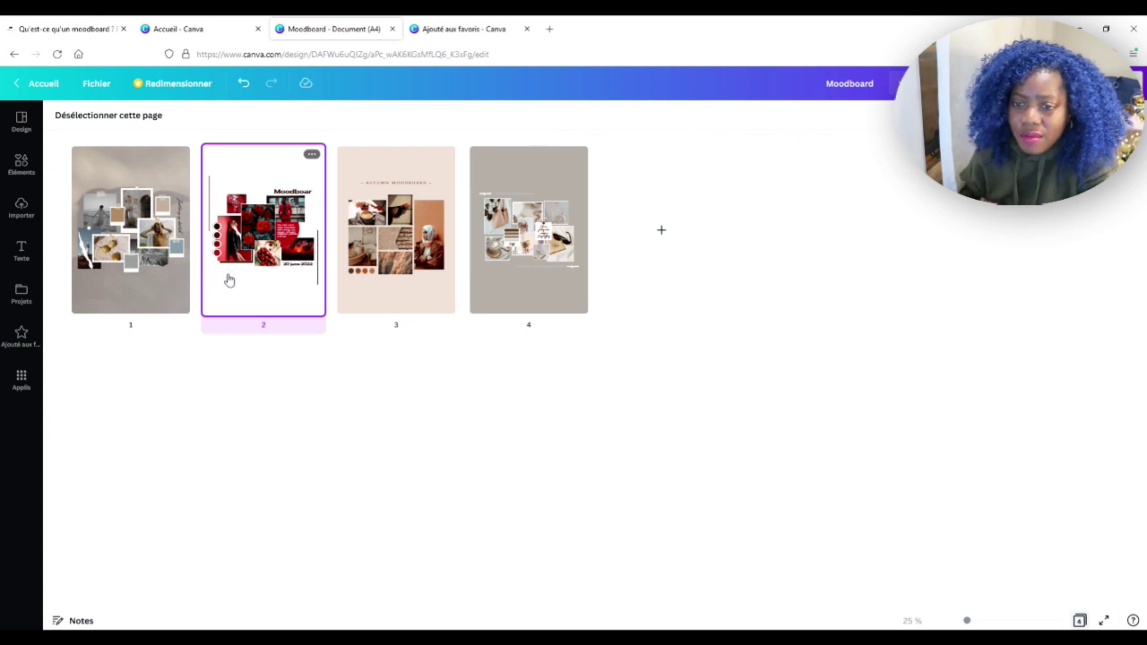
- Try the recently used purple and pink colour palette on the red moodboard of page 2, and undo it
double_click(306, 244)
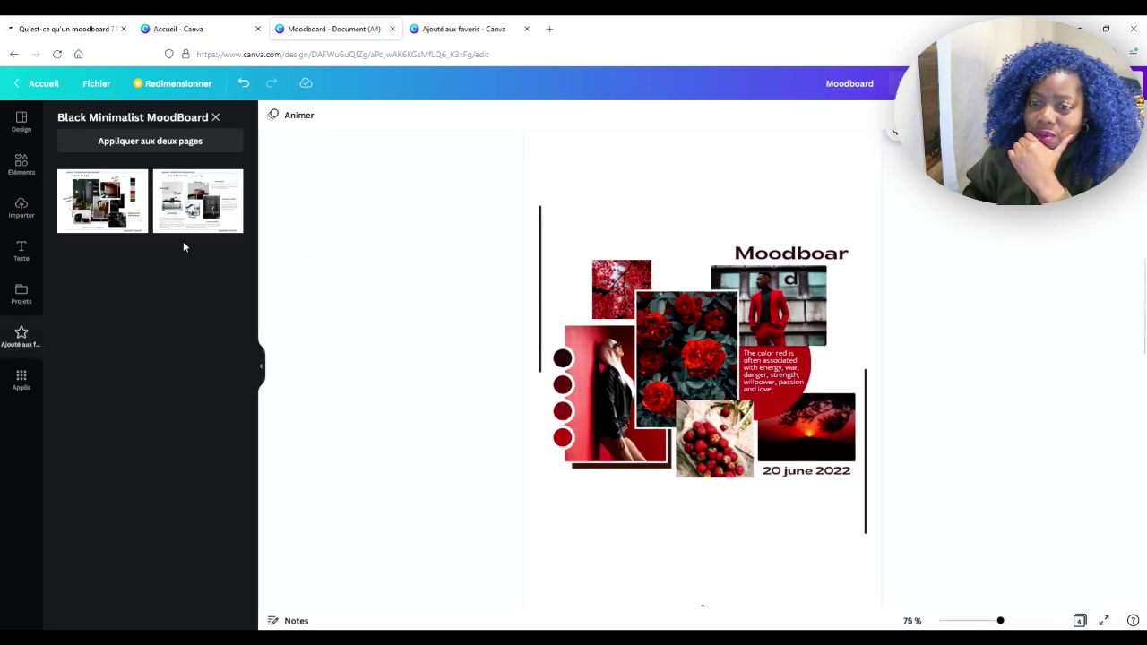
left_click(21, 164)
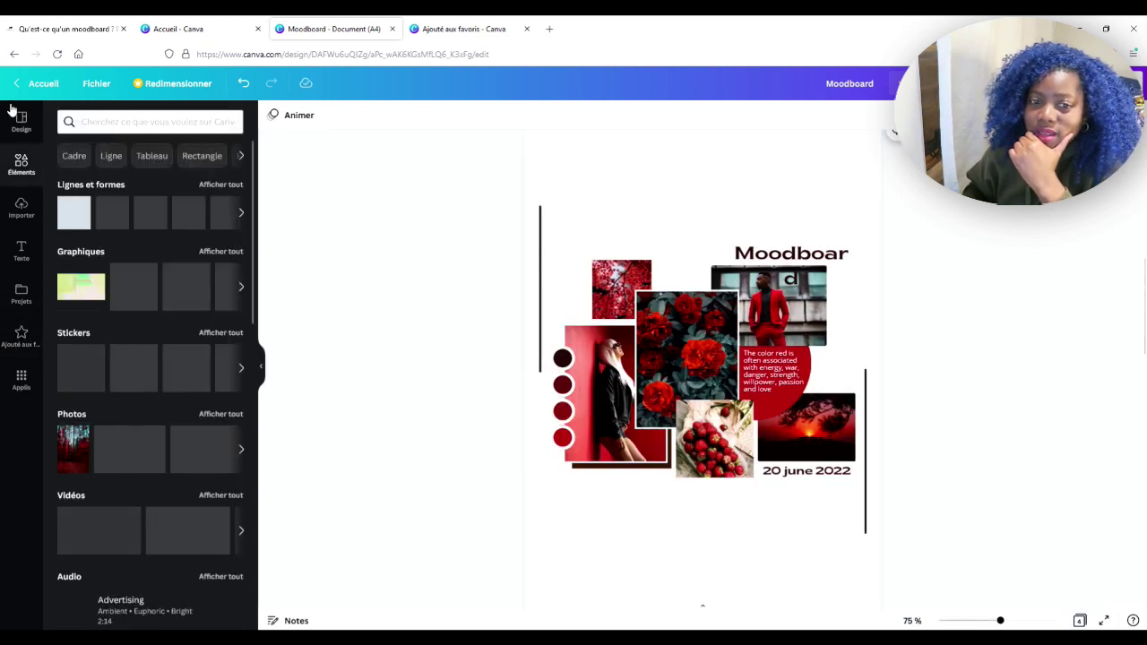
left_click(35, 118)
left_click(203, 150)
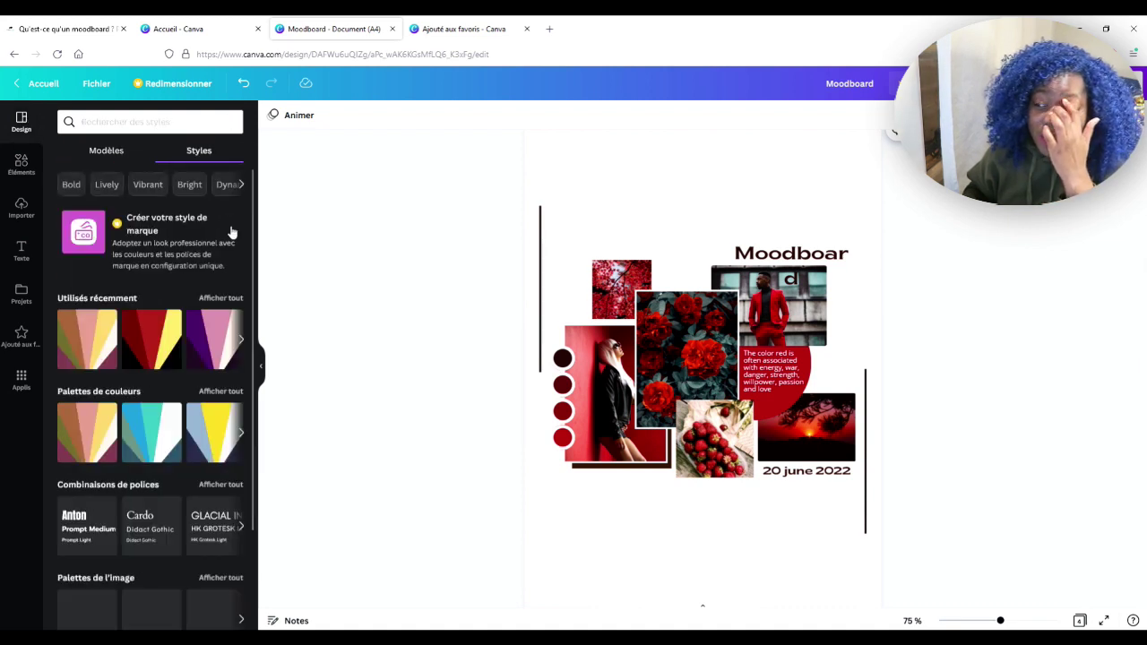
left_click(202, 355)
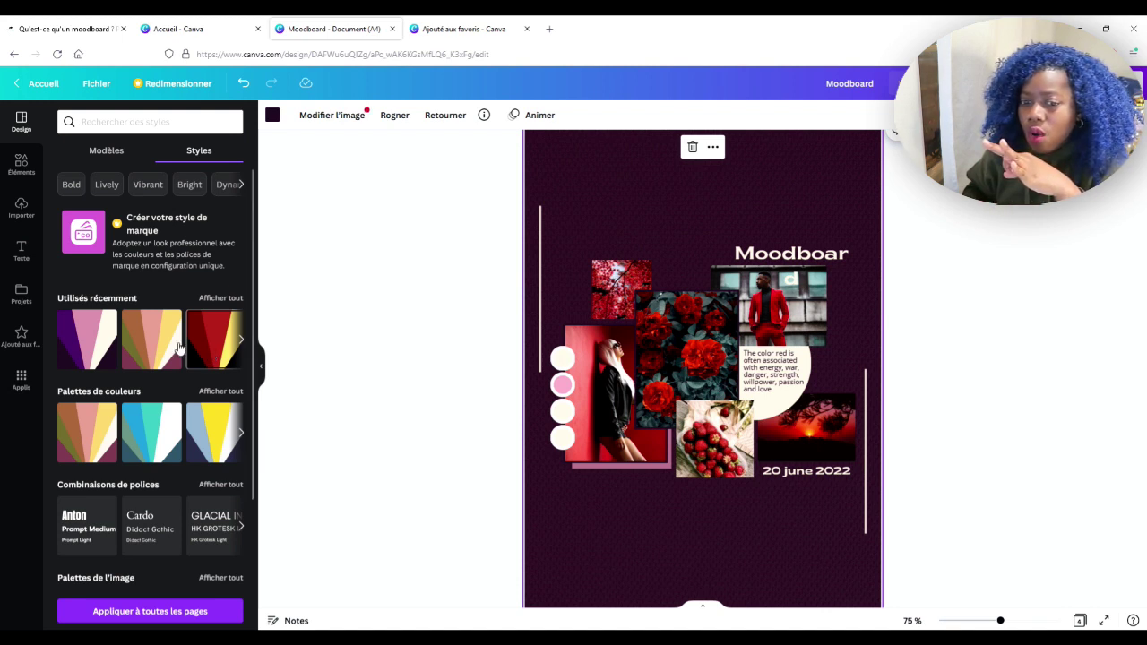
left_click(243, 83)
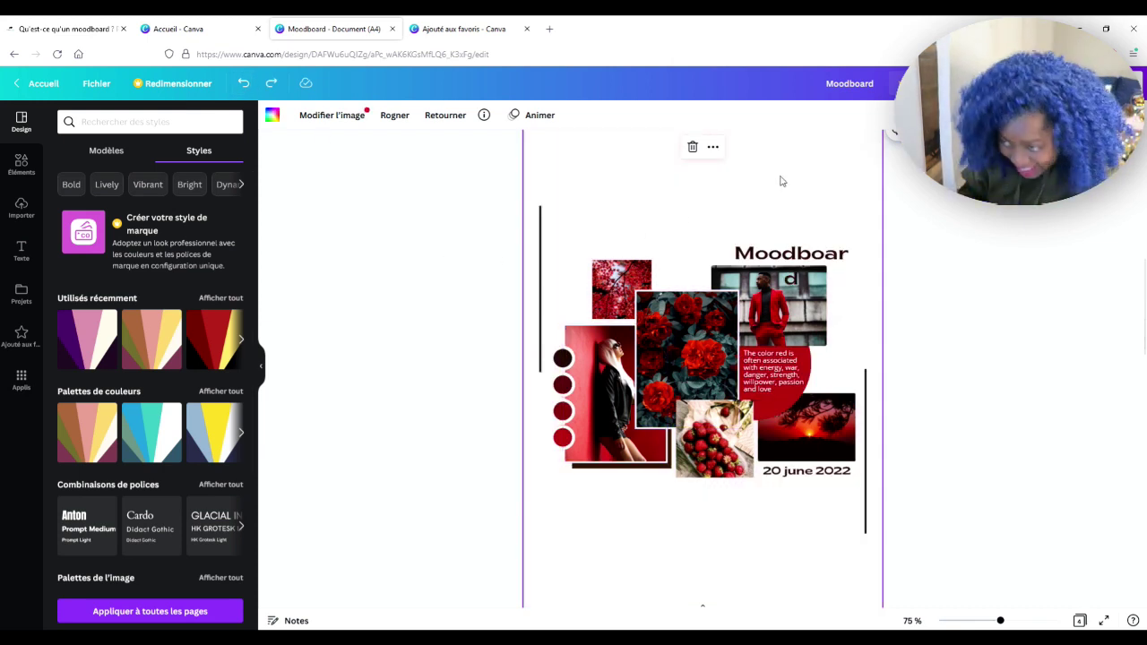
- Display all pages in the grid overview and delete page 4, the moodboard with the plain grey background
scroll(654, 312, "up", 3)
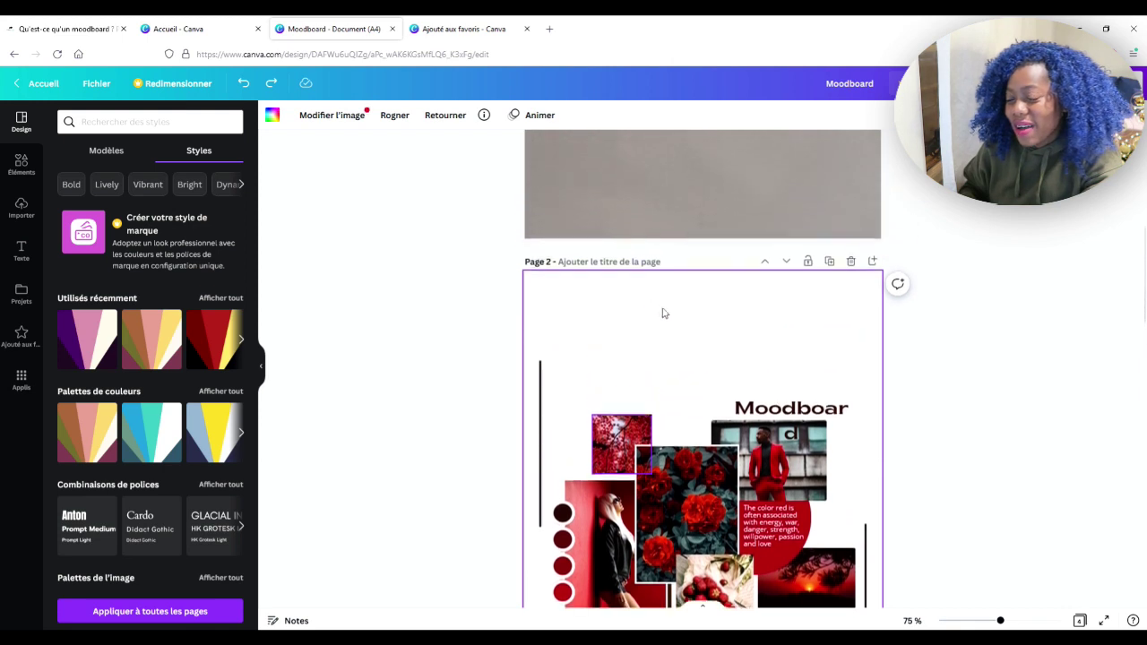
left_click(946, 621)
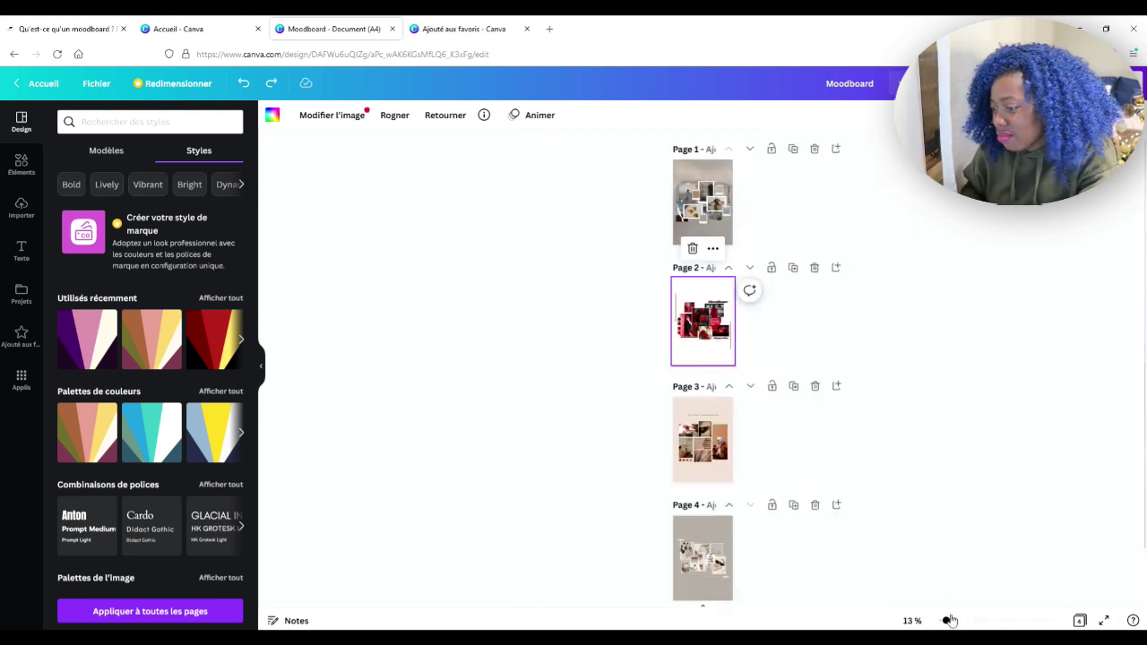
left_click(1079, 620)
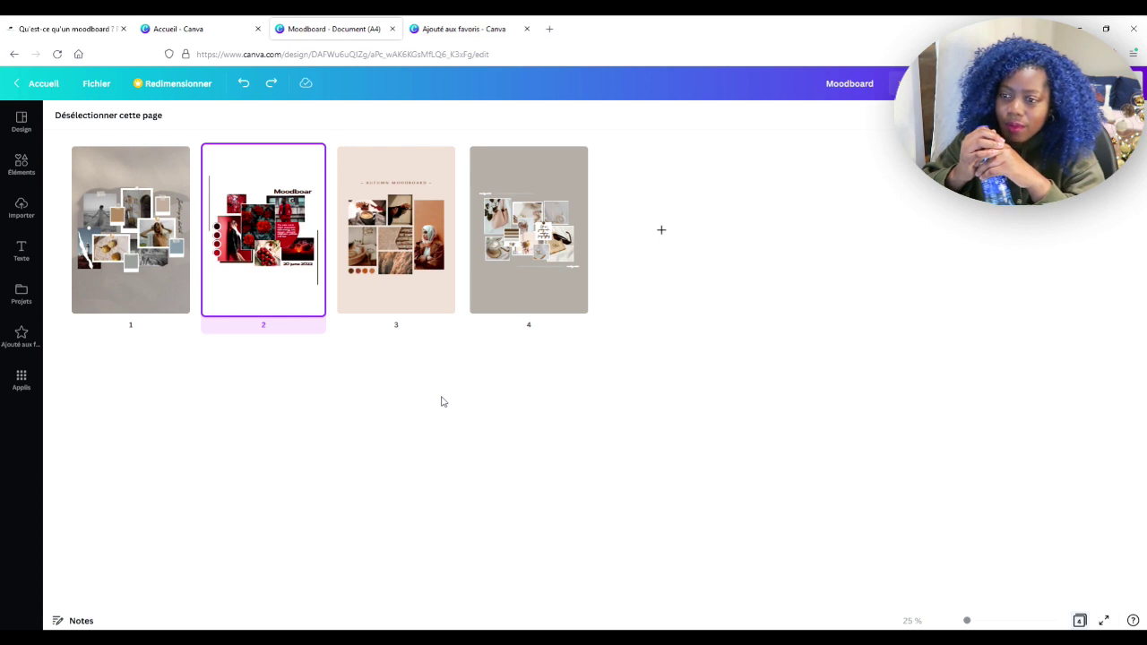
mouse_move(567, 230)
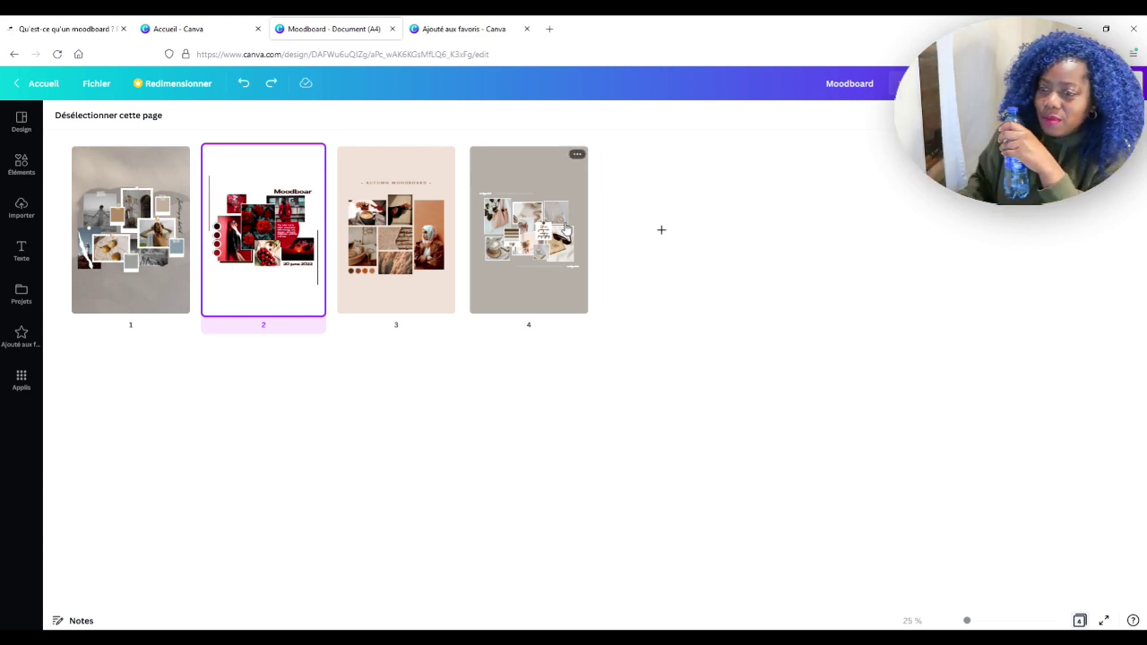
left_click(577, 154)
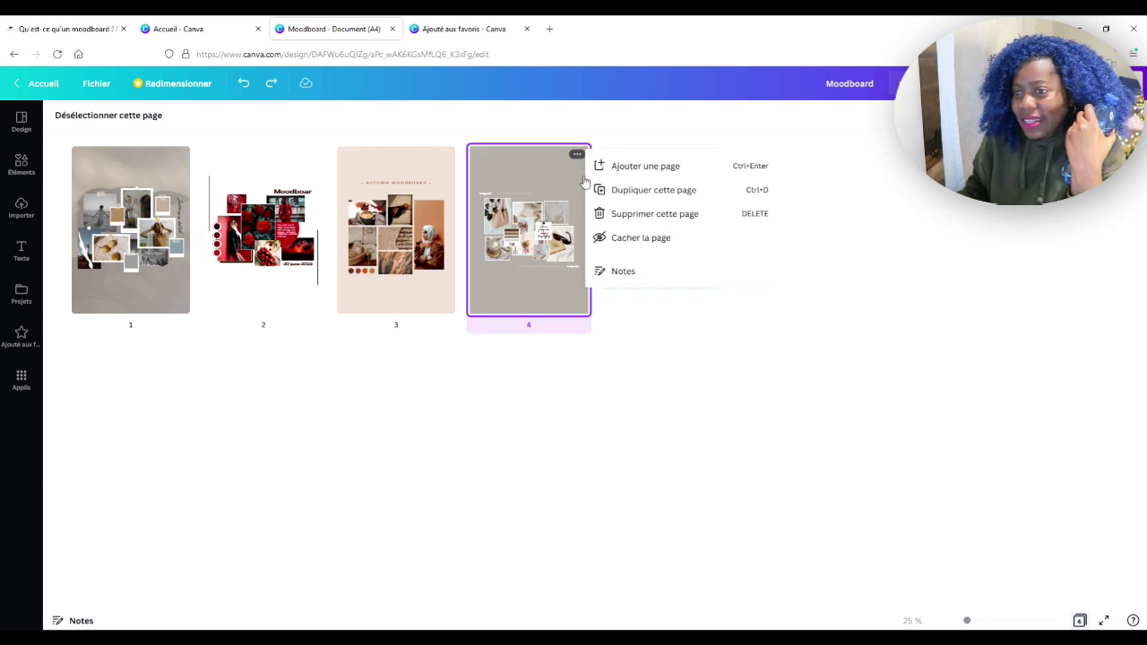
left_click(653, 217)
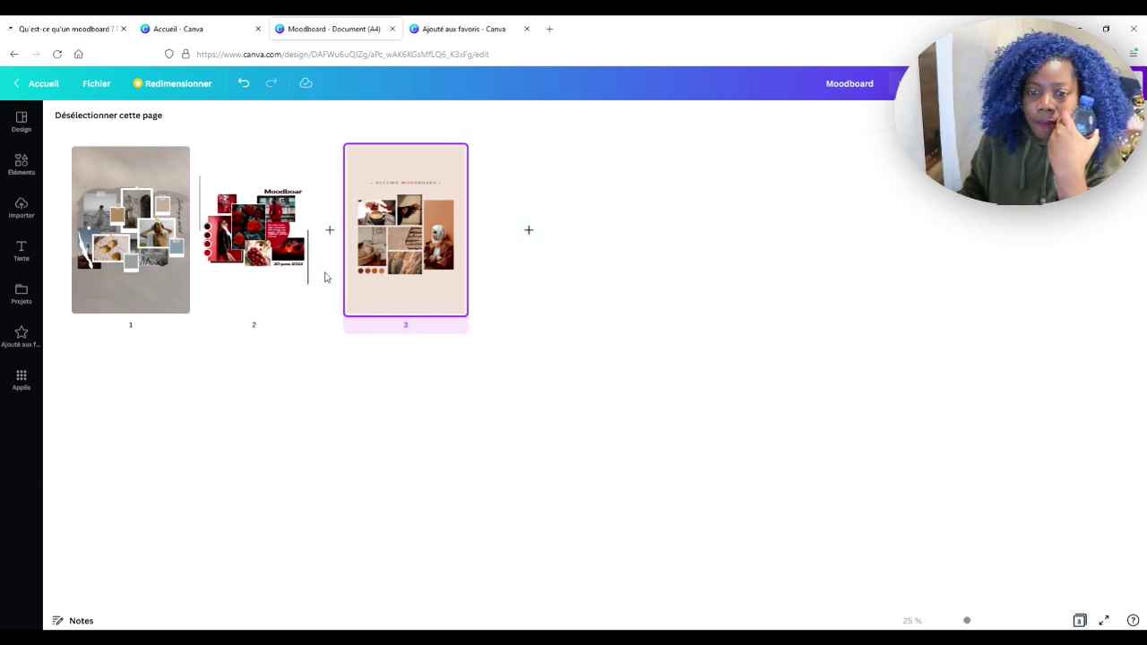
- Open page 1 and examine its taped-photo collage at a larger size
mouse_move(249, 258)
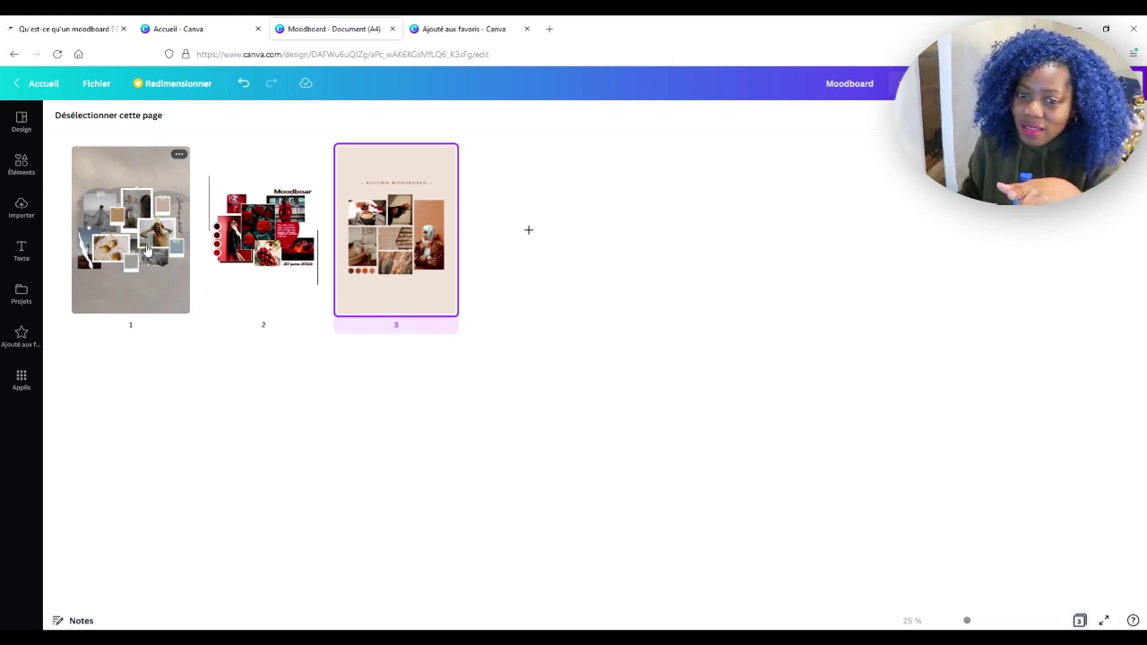
double_click(124, 222)
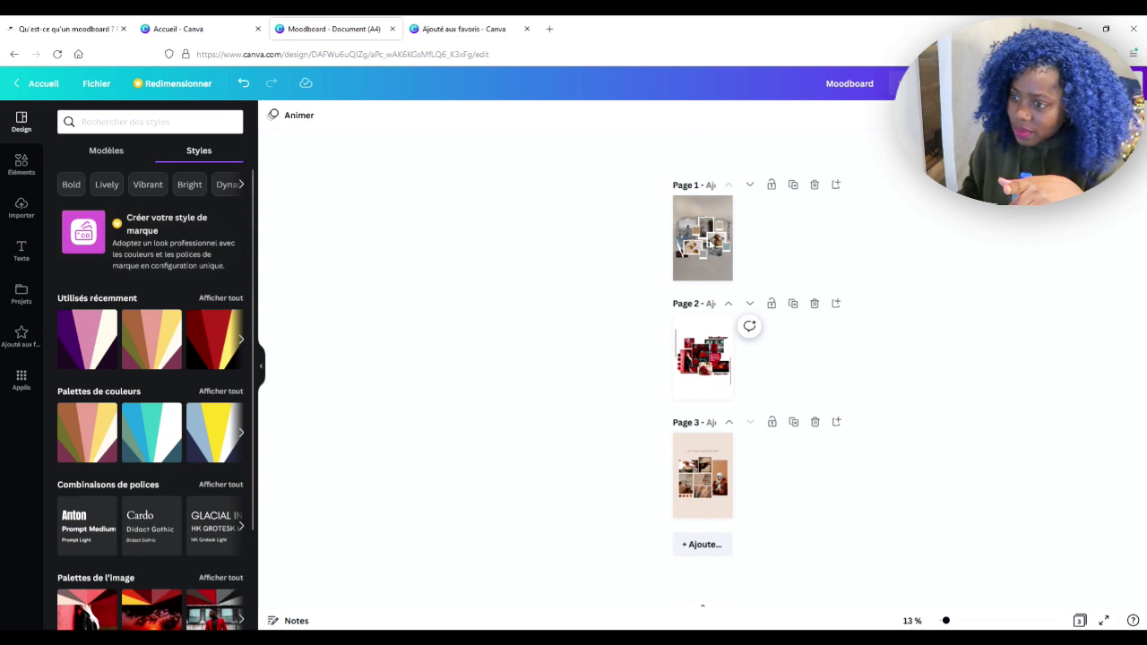
double_click(726, 261)
left_click_drag(968, 625, 994, 623)
scroll(949, 495, "up", 2)
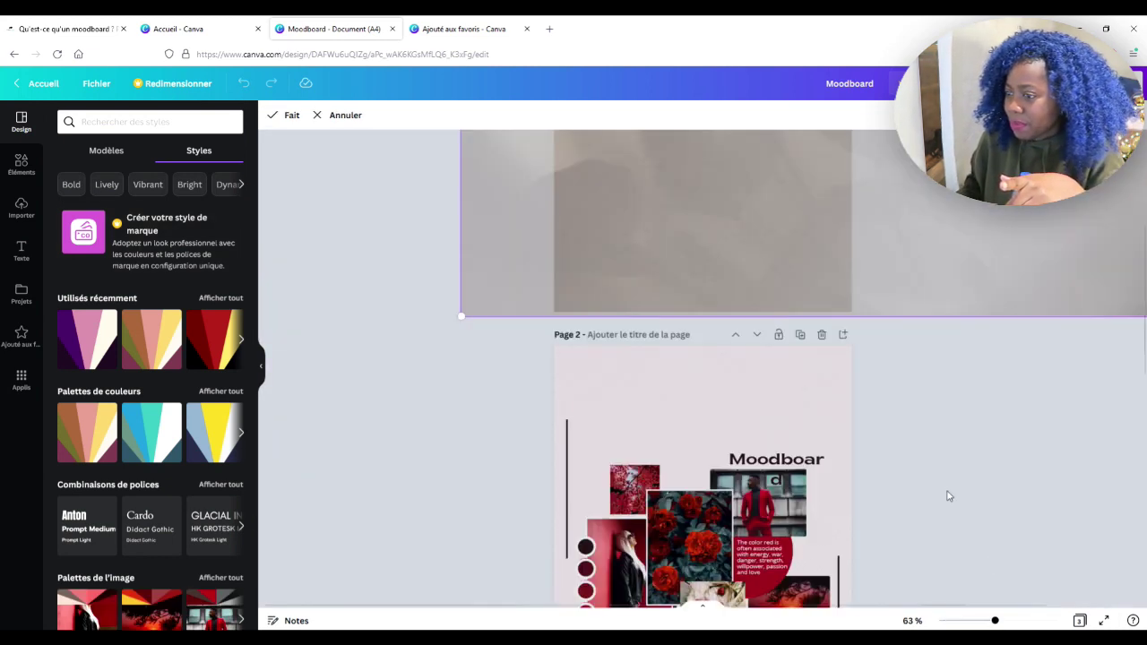
scroll(949, 496, "up", 3)
left_click(309, 312)
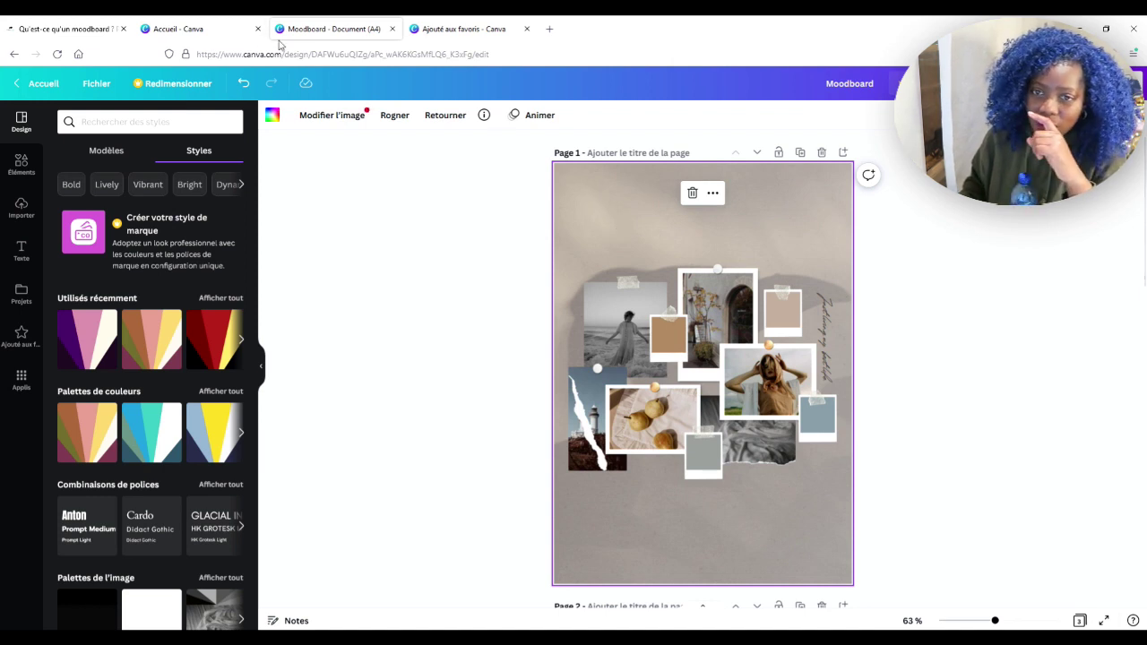
- Open Canva's free photo library from the home tab and search it for "food purple"
left_click(197, 29)
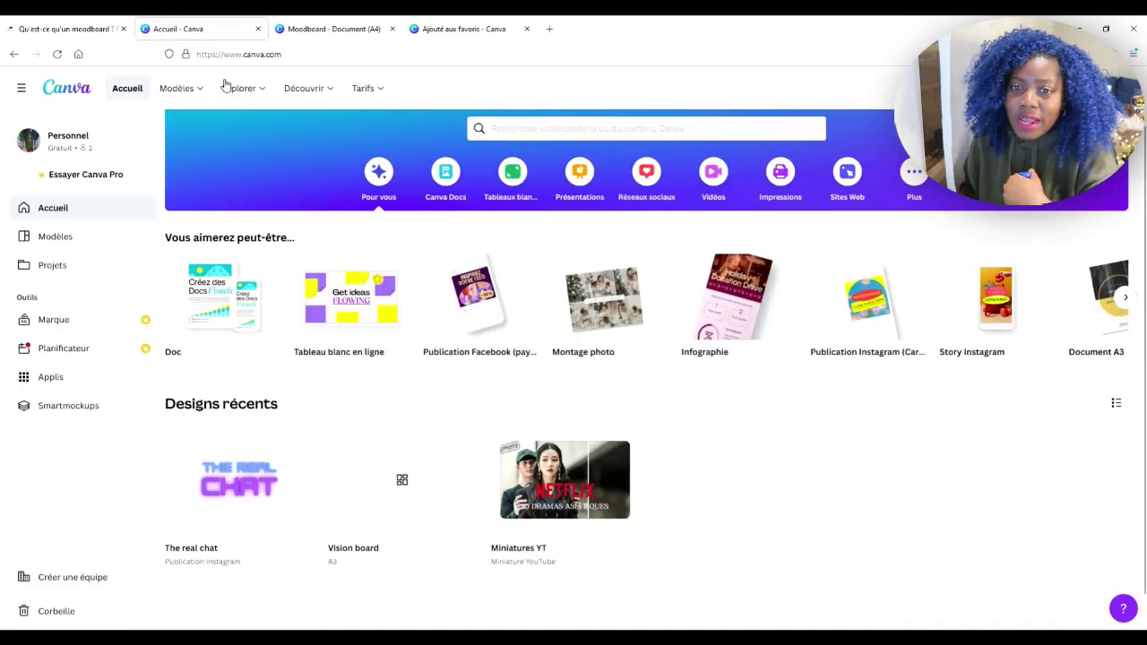
mouse_move(227, 86)
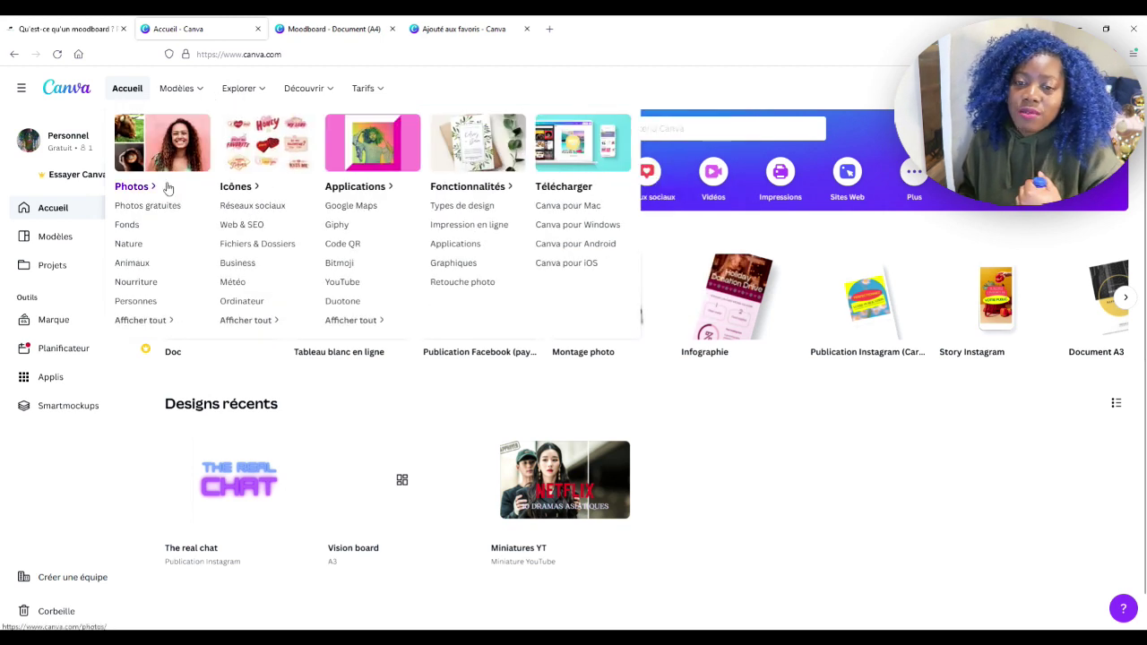
left_click(128, 209)
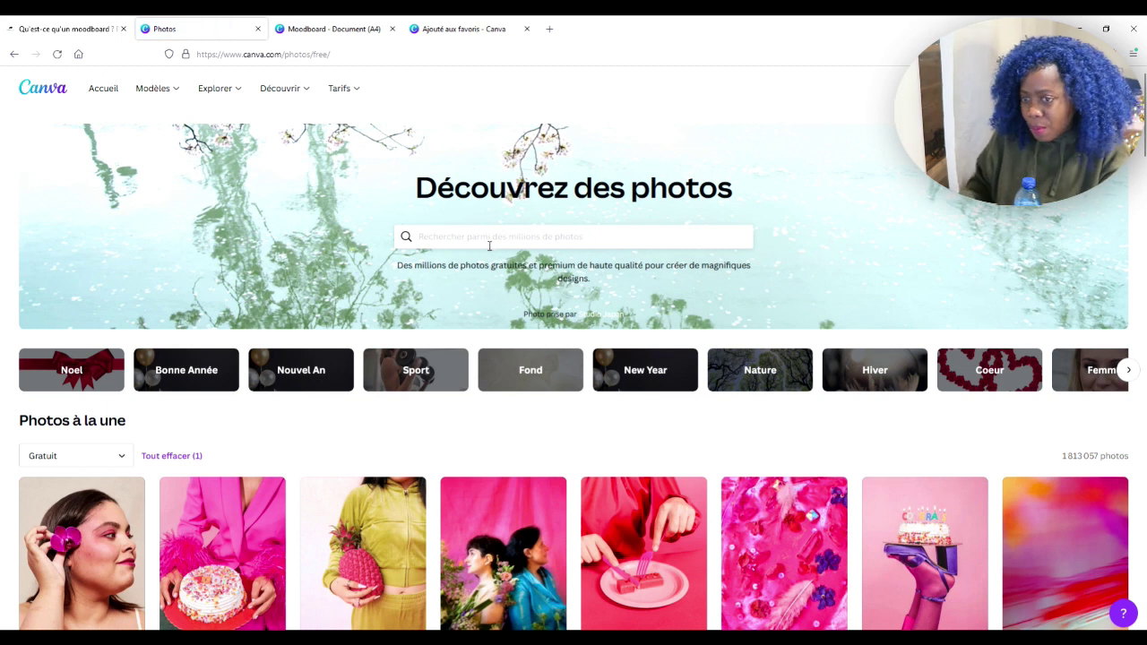
left_click(491, 241)
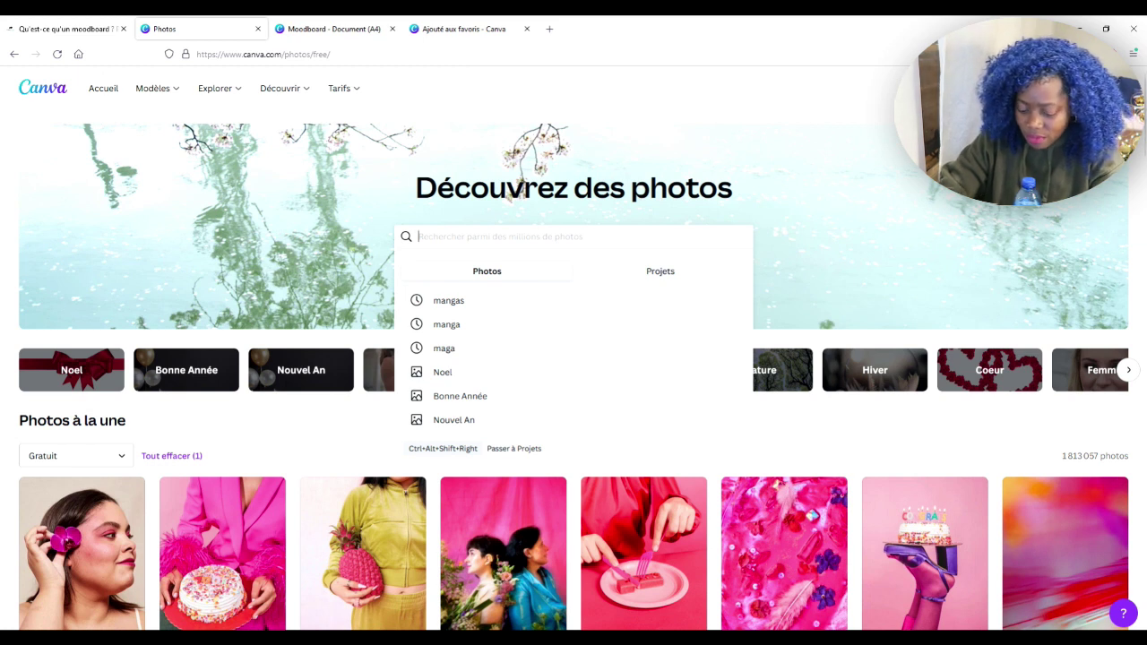
type("food p")
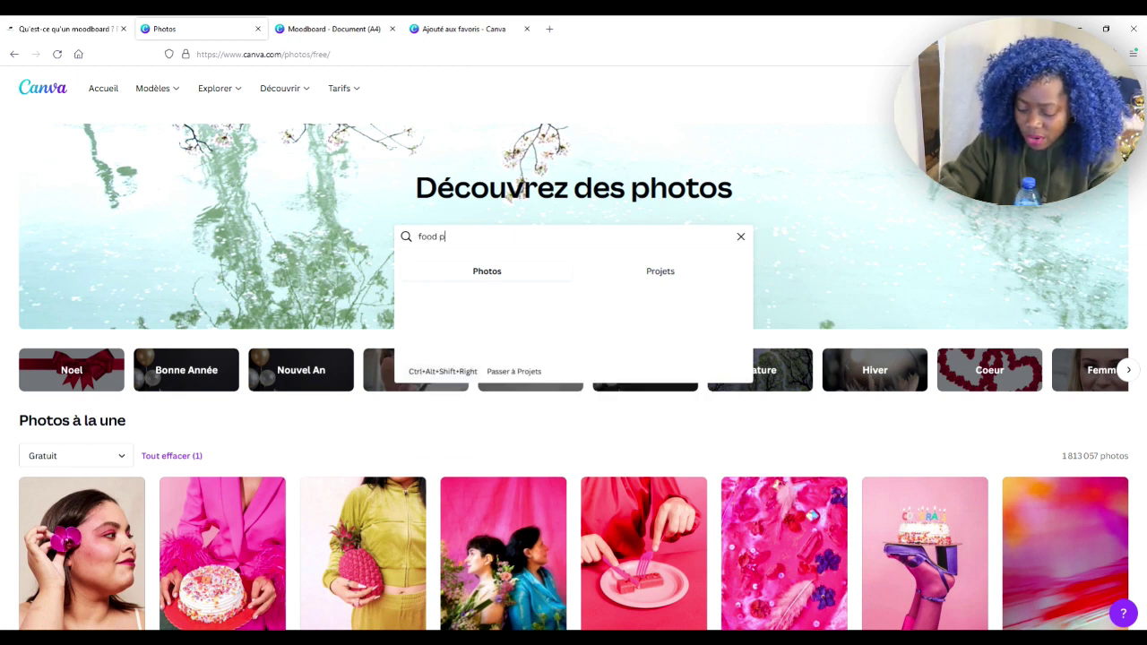
type("urle")
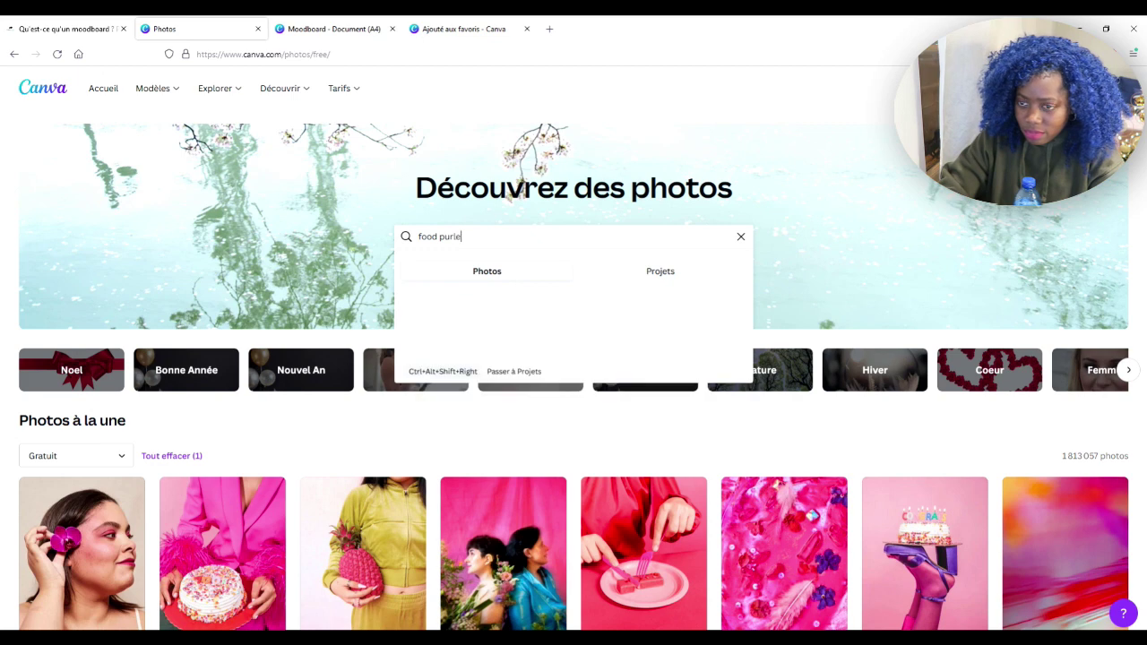
key("Return")
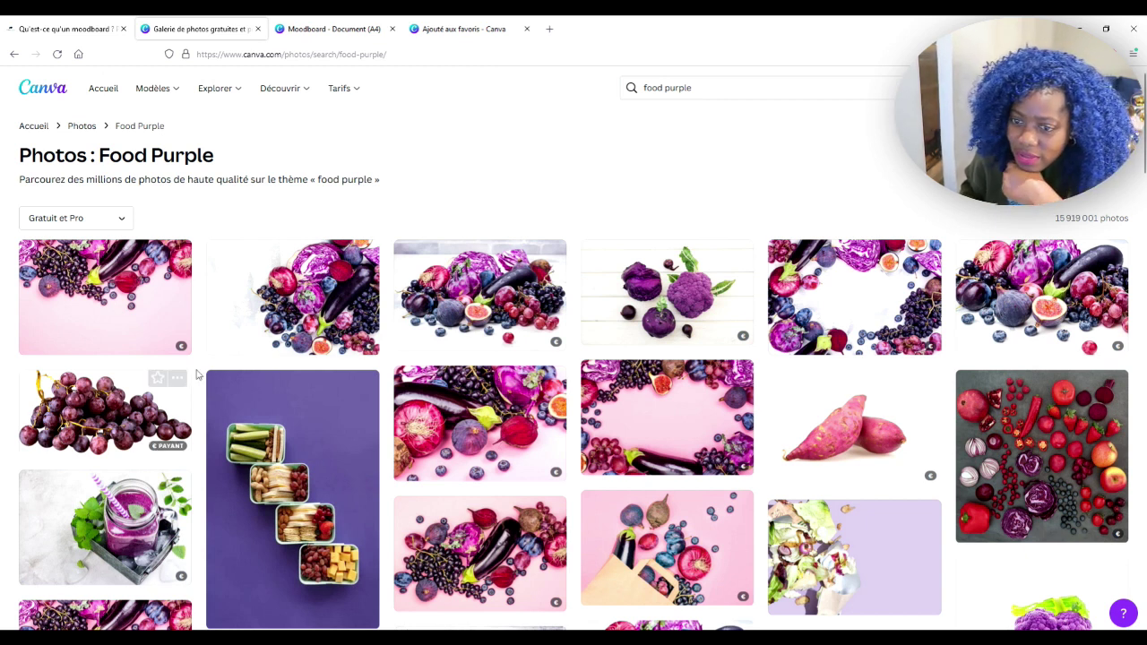
- Filter the "food purple" results to free photos and star the close-up of purple flower petals
left_click(105, 223)
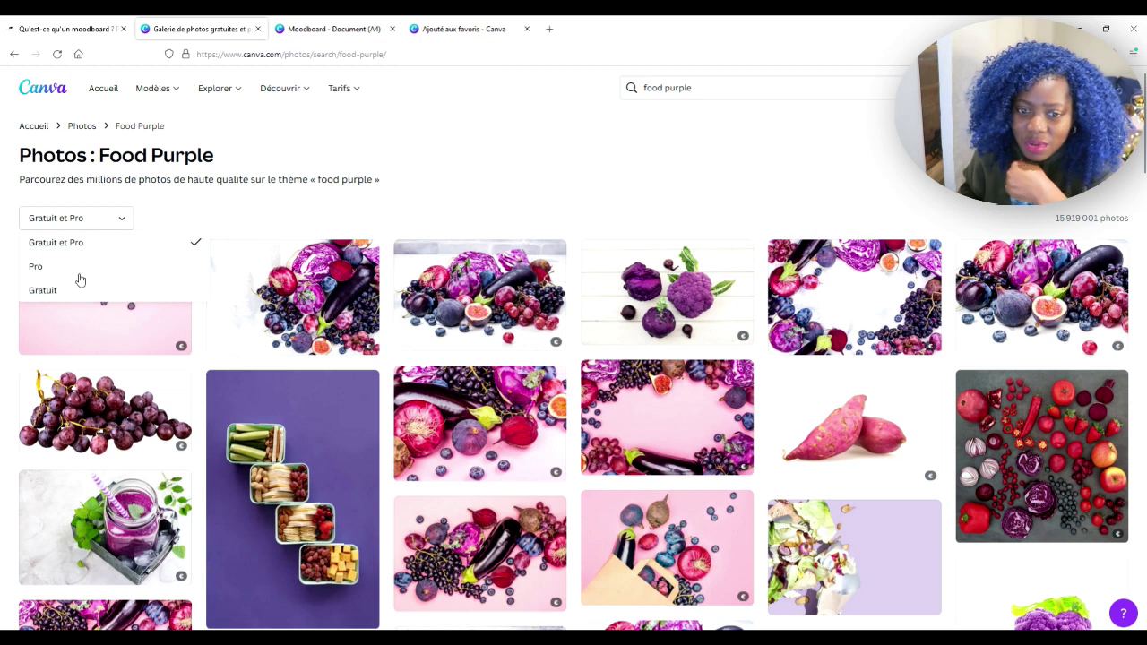
left_click(71, 289)
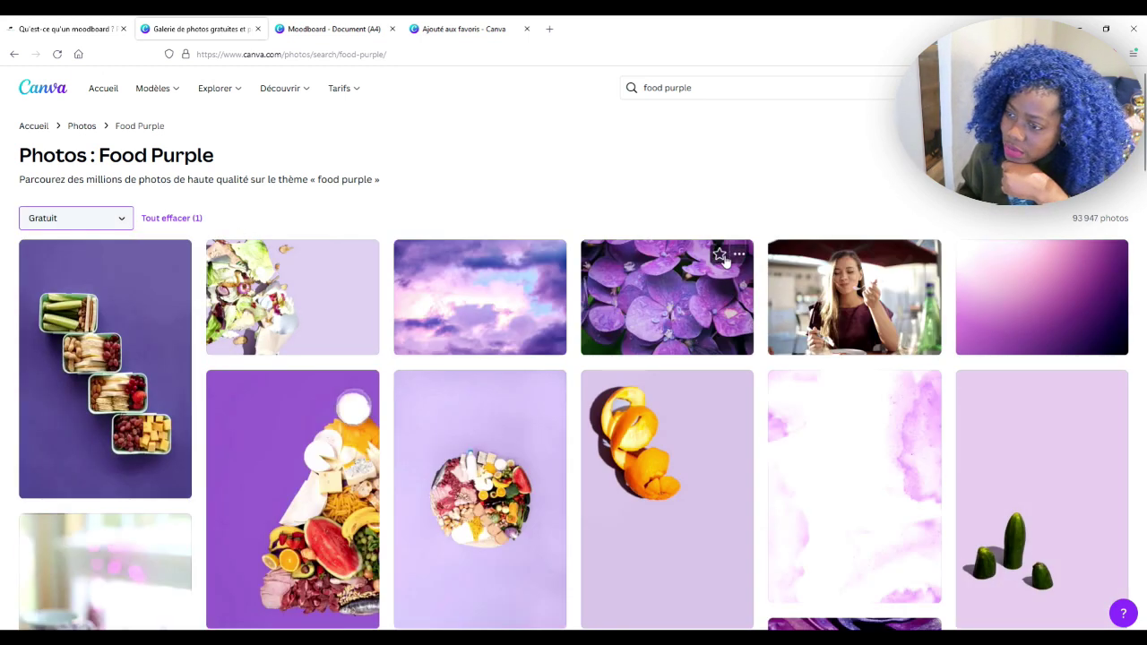
left_click(721, 256)
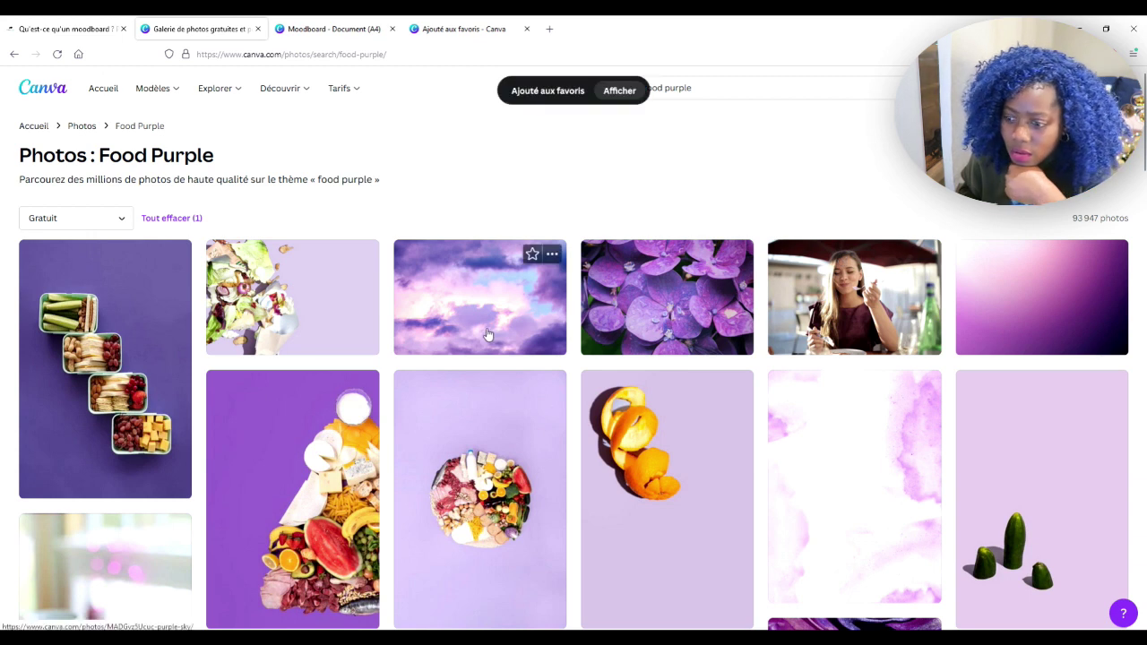
- Star the purple marbled paint photo and the photo of assorted purple fruits on a purple background
scroll(488, 334, "down", 1)
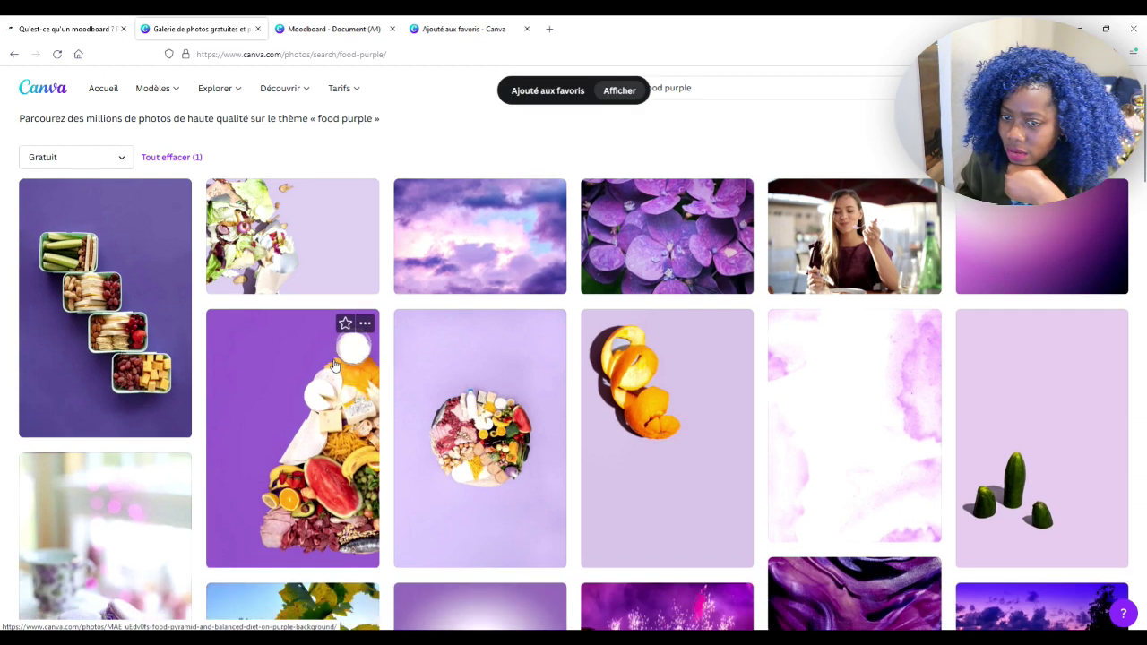
scroll(577, 302, "down", 4)
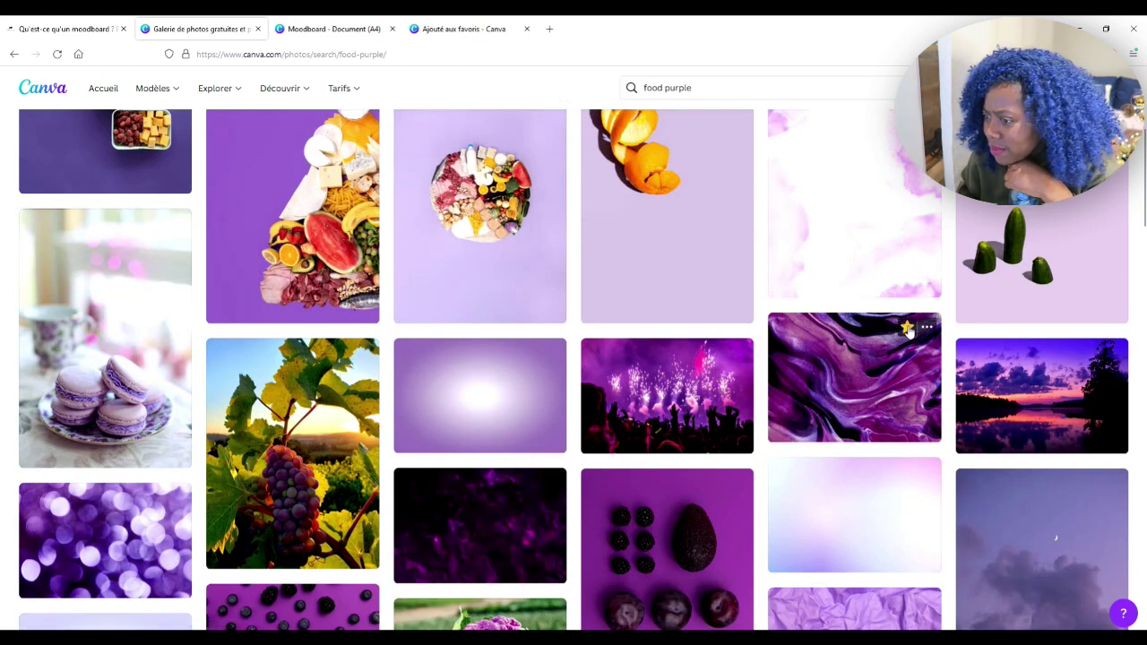
left_click(906, 328)
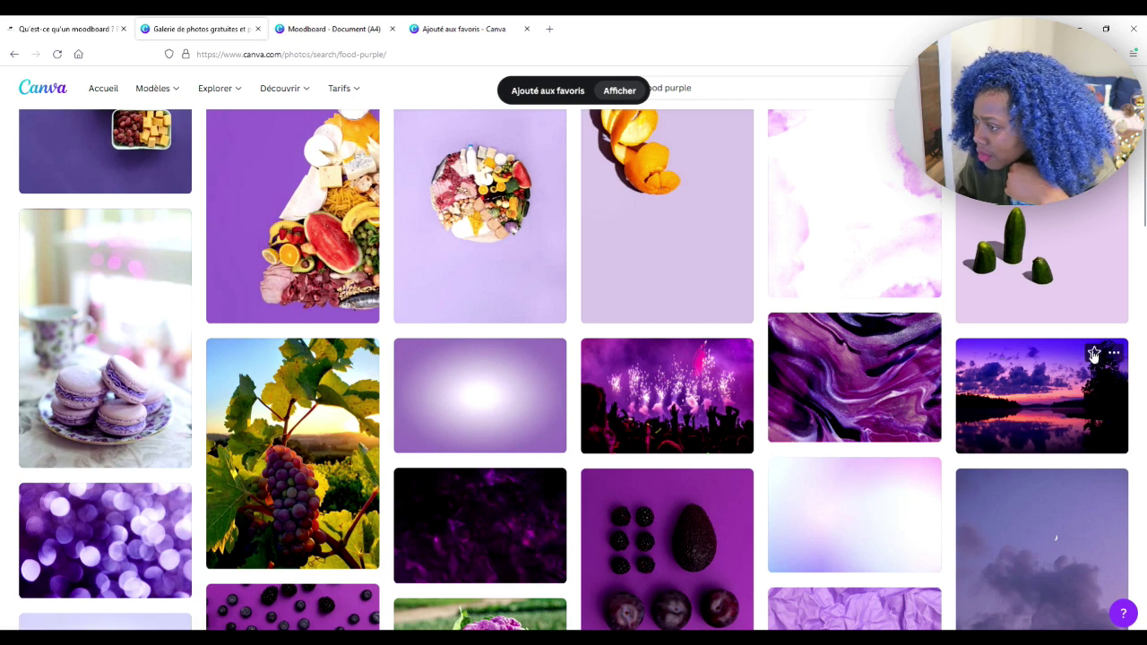
scroll(730, 354, "down", 2)
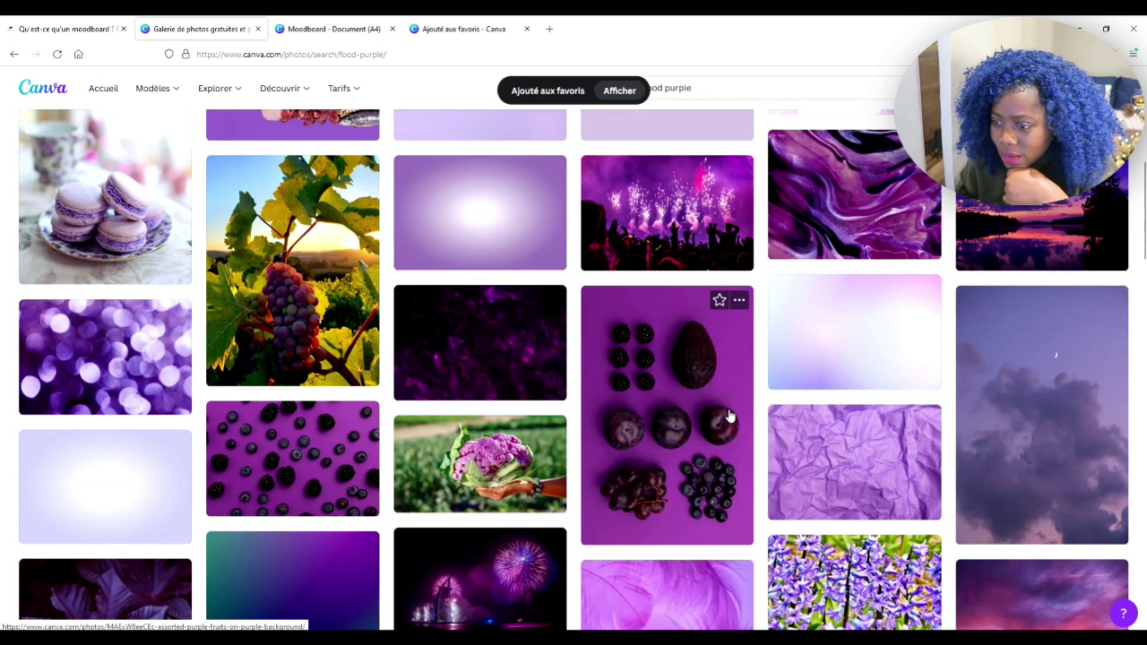
left_click(718, 299)
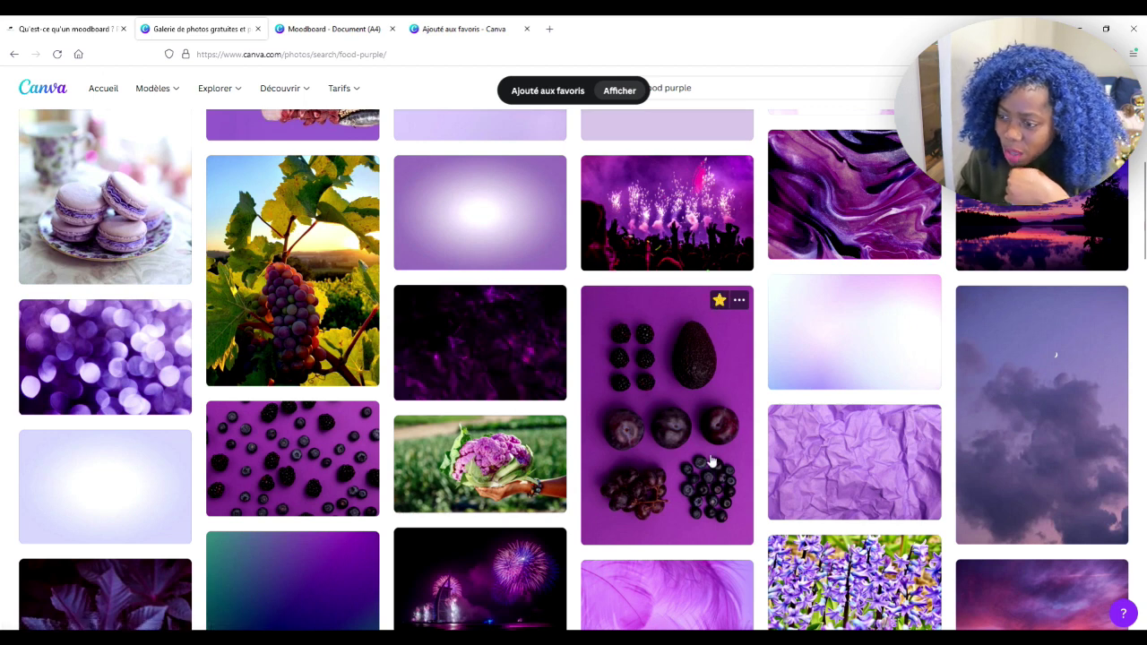
- Look further through the free "food purple" photos for more images that suit the moodboard
scroll(713, 405, "down", 2)
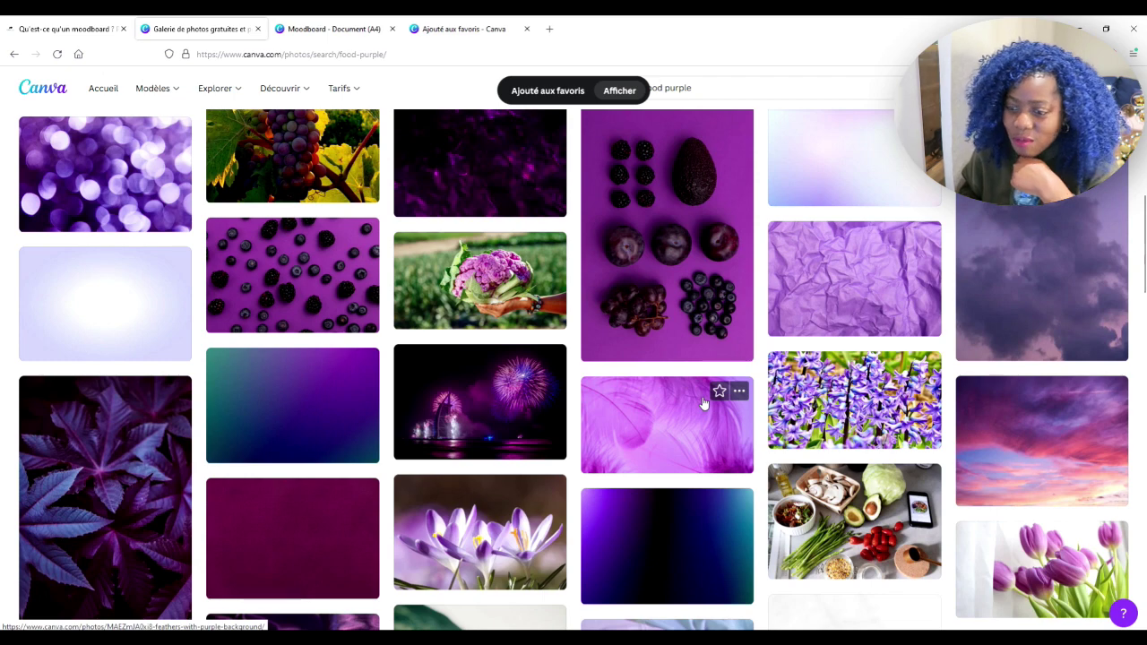
scroll(704, 403, "down", 3)
scroll(703, 403, "down", 4)
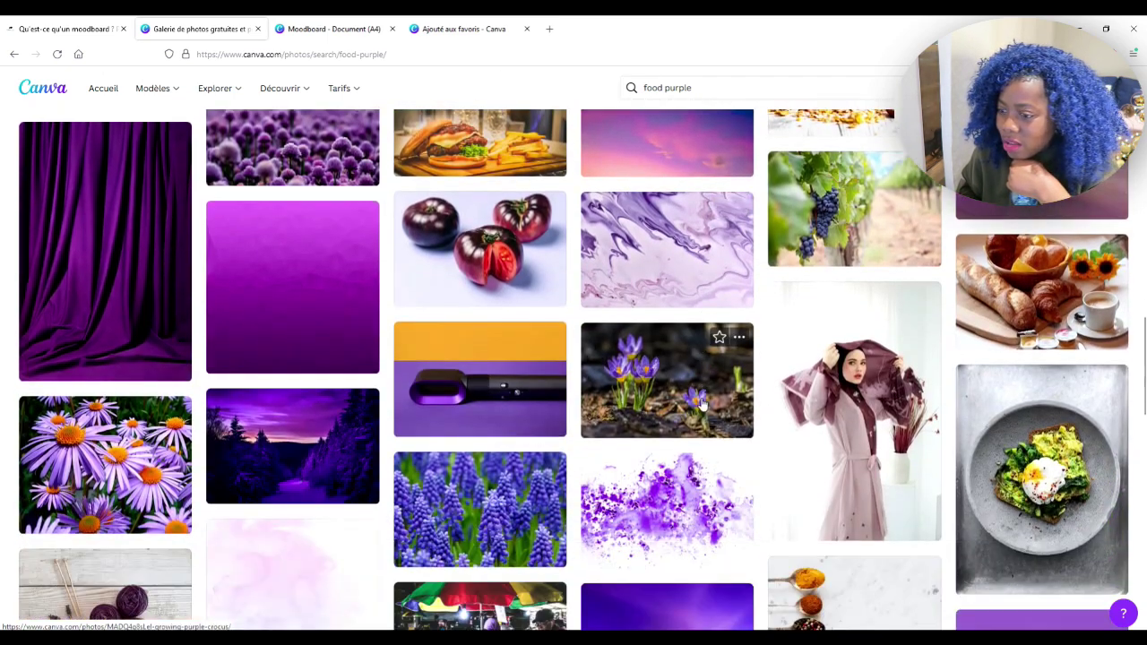
scroll(703, 405, "down", 2)
scroll(703, 405, "down", 1)
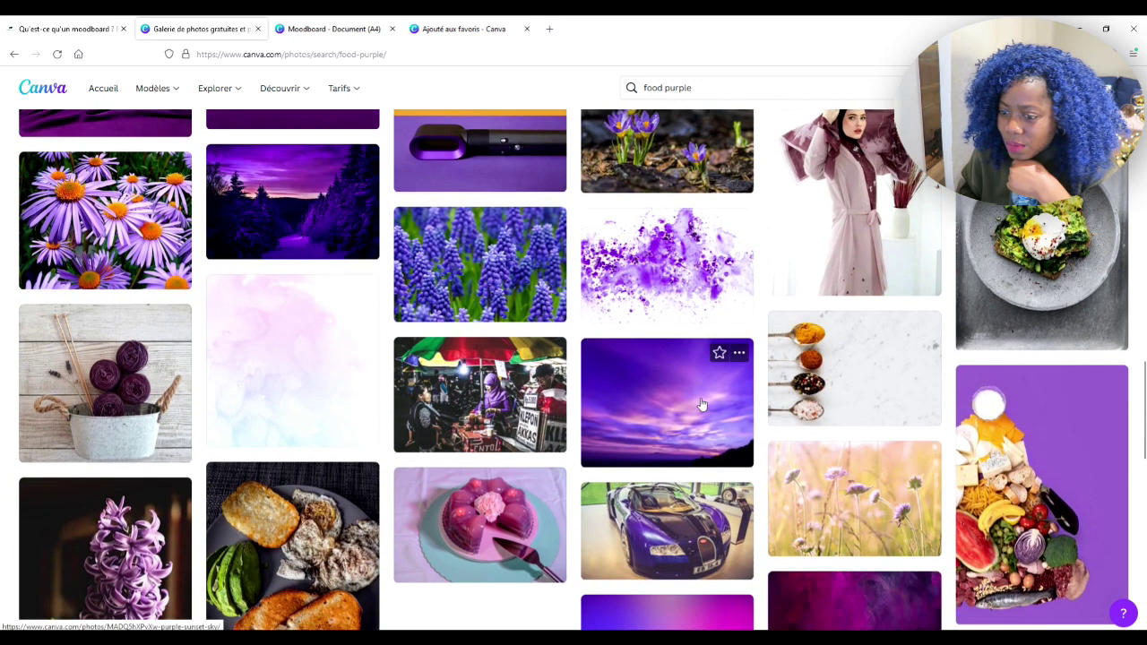
scroll(703, 405, "down", 1)
scroll(703, 405, "down", 1)
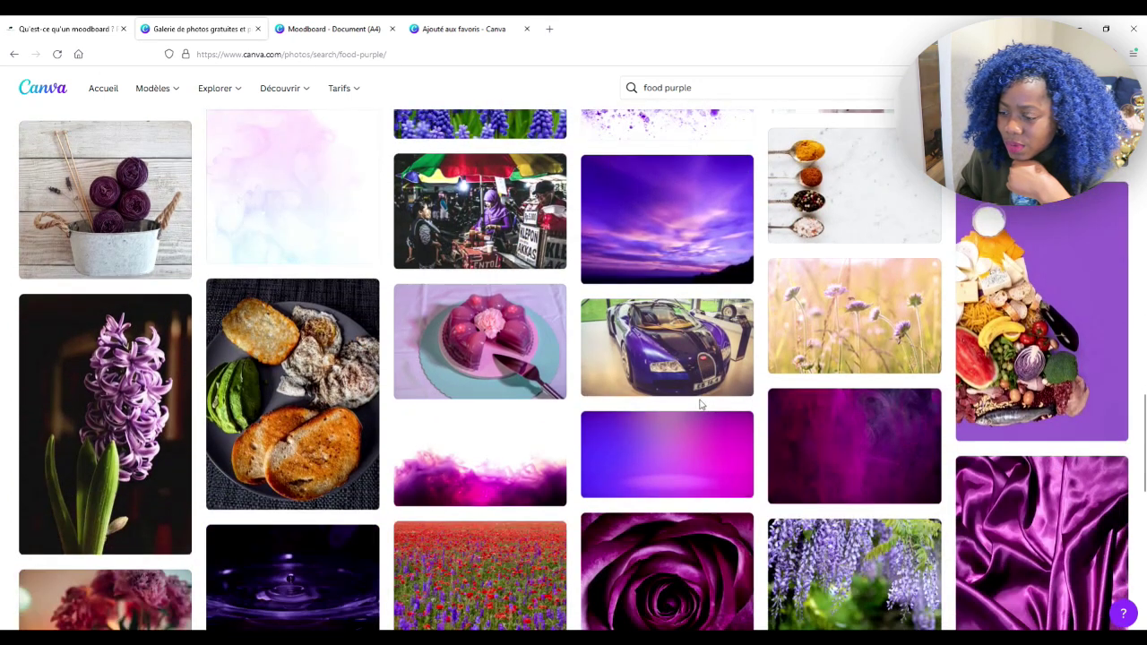
scroll(703, 405, "down", 2)
scroll(704, 405, "down", 3)
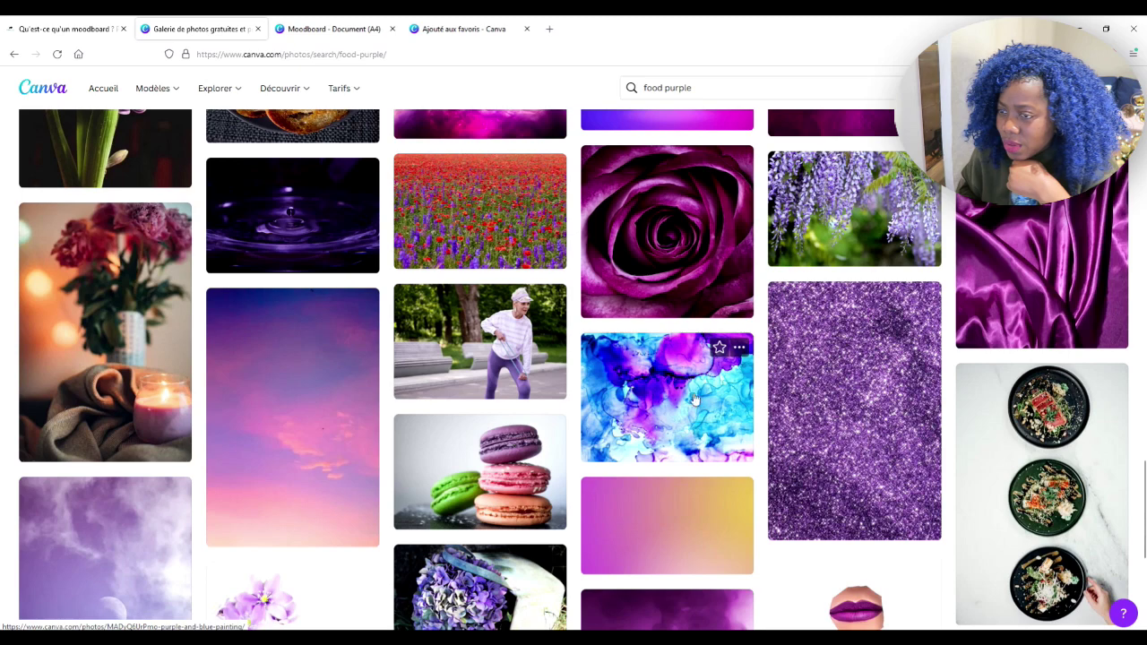
scroll(502, 76, "up", 10)
- Search the photo library for "moodboard purple" and look through the photos it offers
left_click(735, 88)
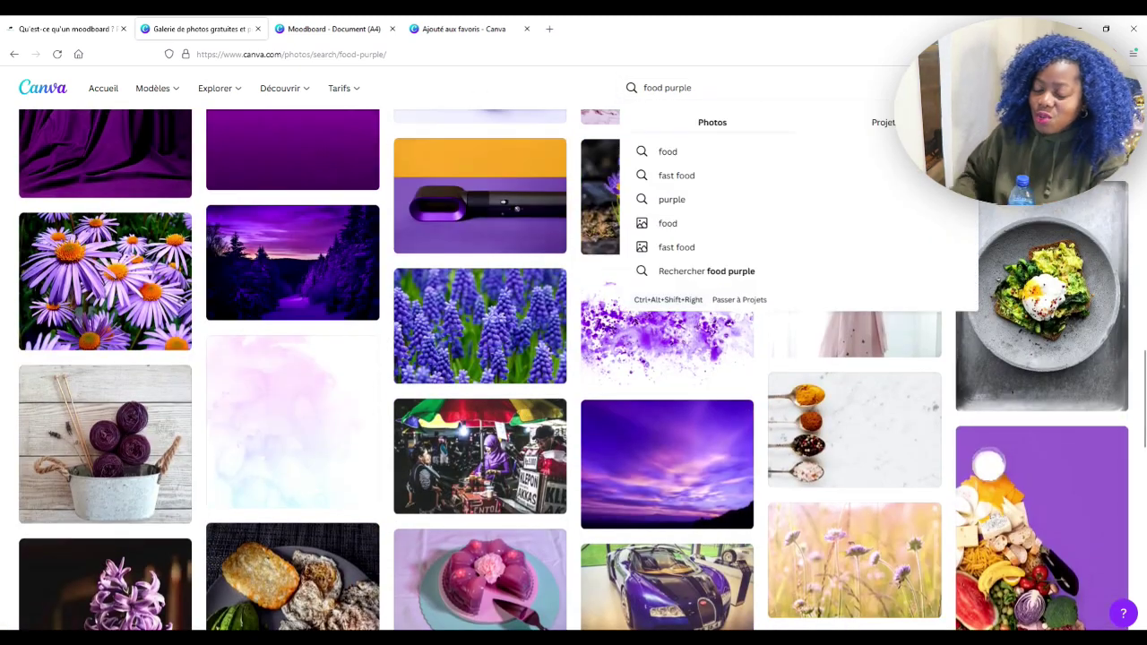
key("BackSpace")
key("BackSpace")
key("BackSpace")
key("BackSpace")
key("BackSpace")
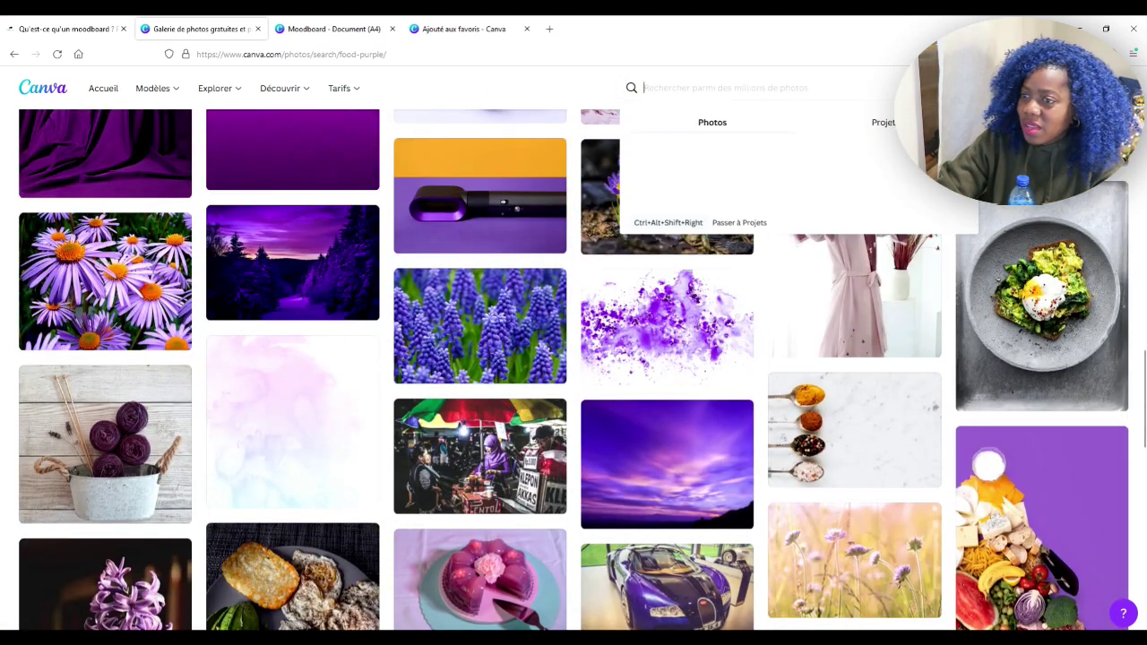
type("moodboard purple")
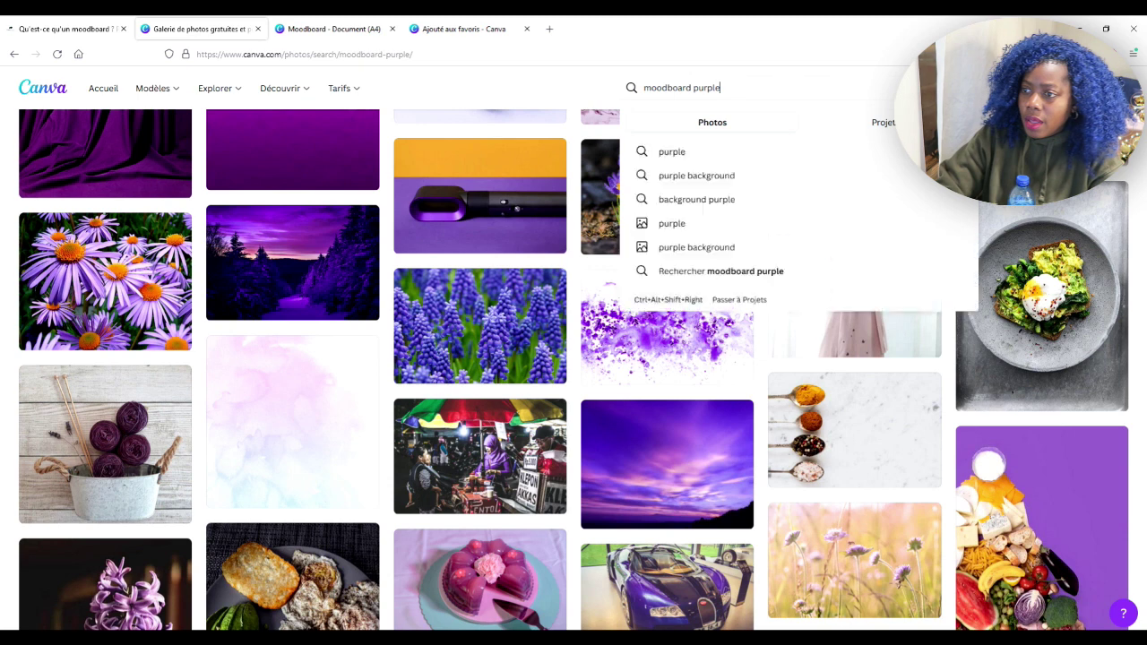
key("Return")
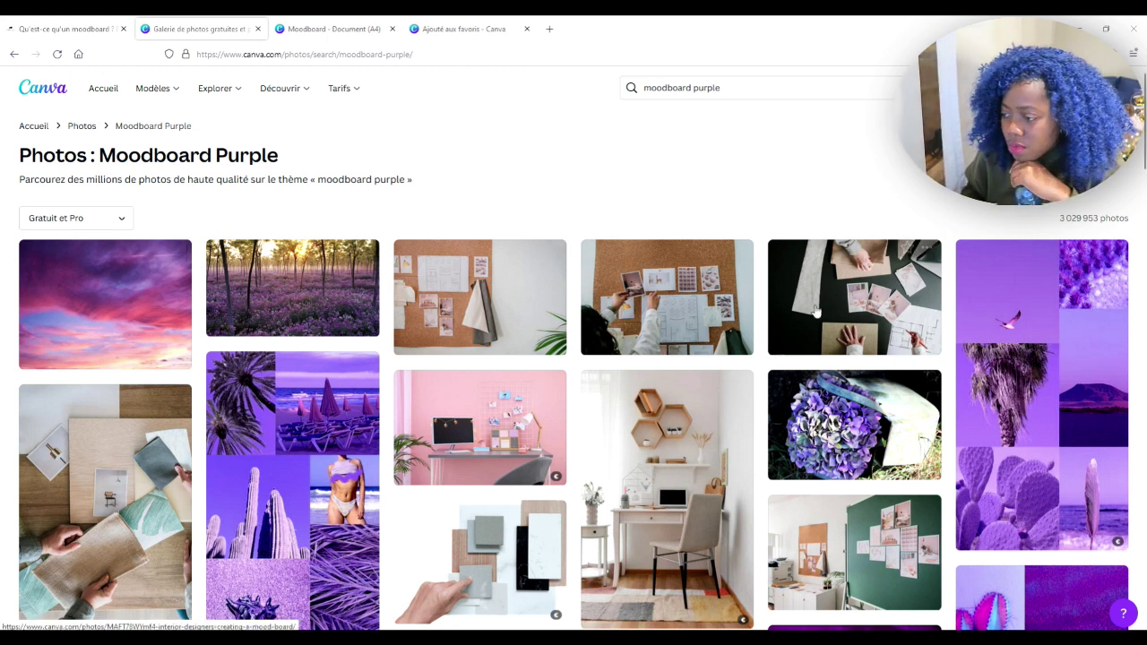
scroll(508, 331, "down", 2)
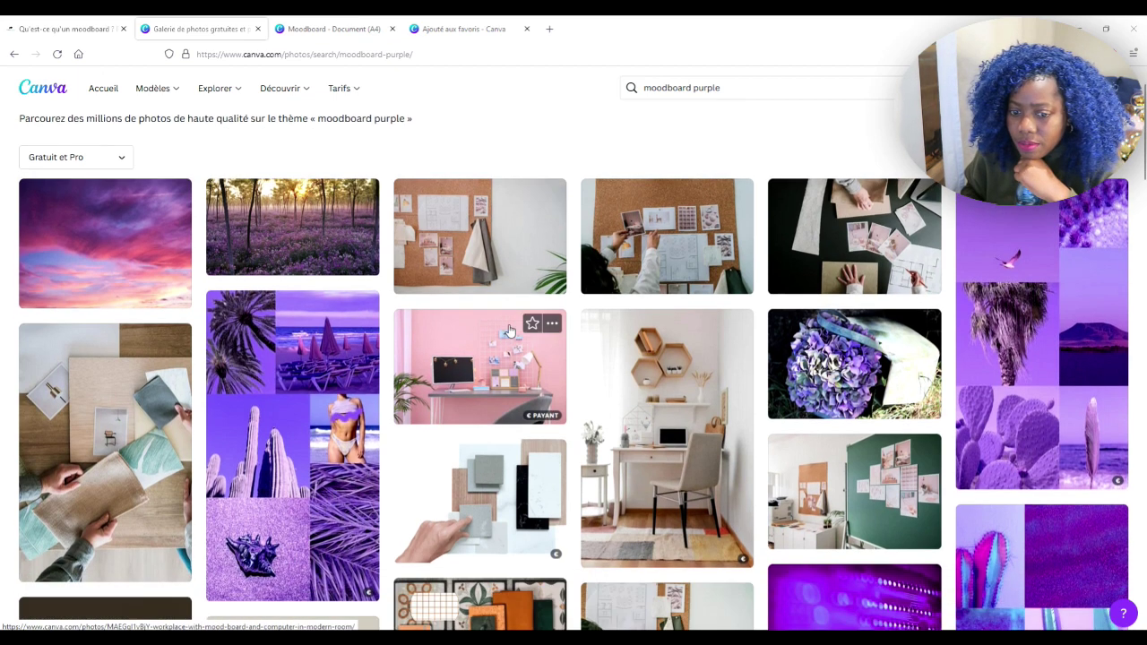
scroll(328, 345, "down", 1)
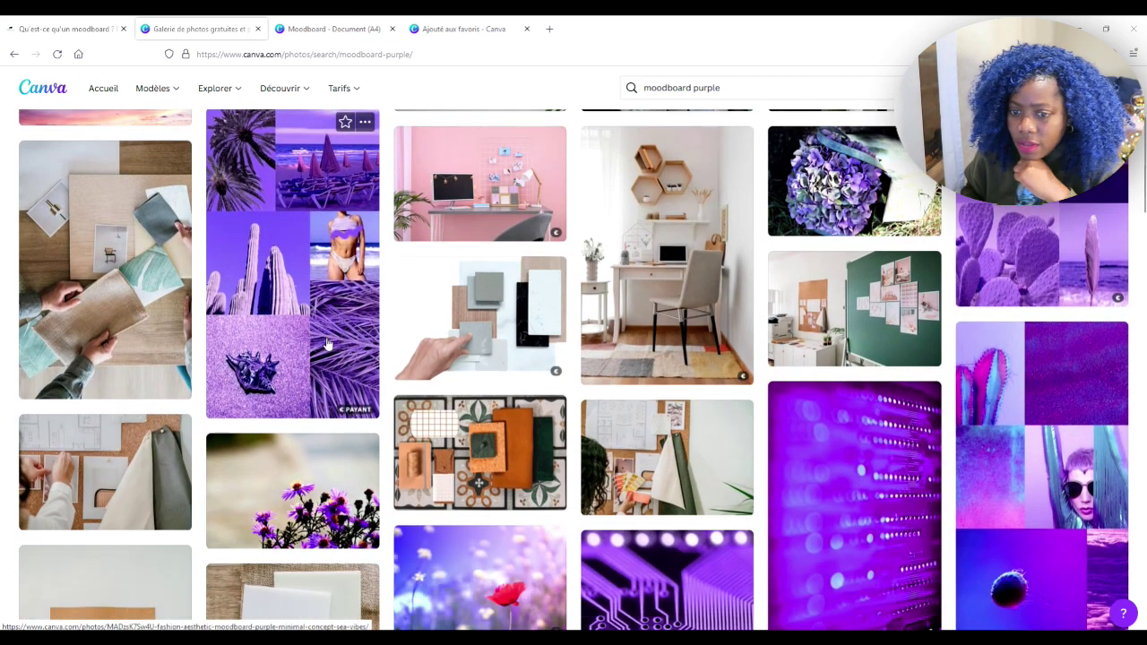
scroll(329, 343, "down", 6)
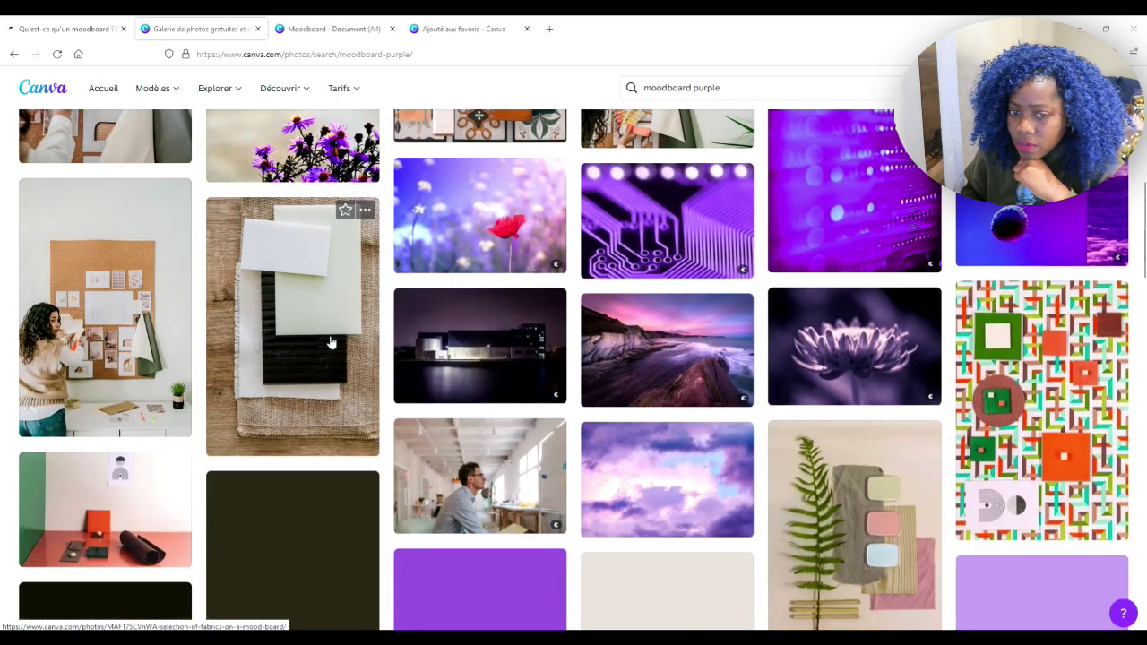
scroll(329, 343, "down", 3)
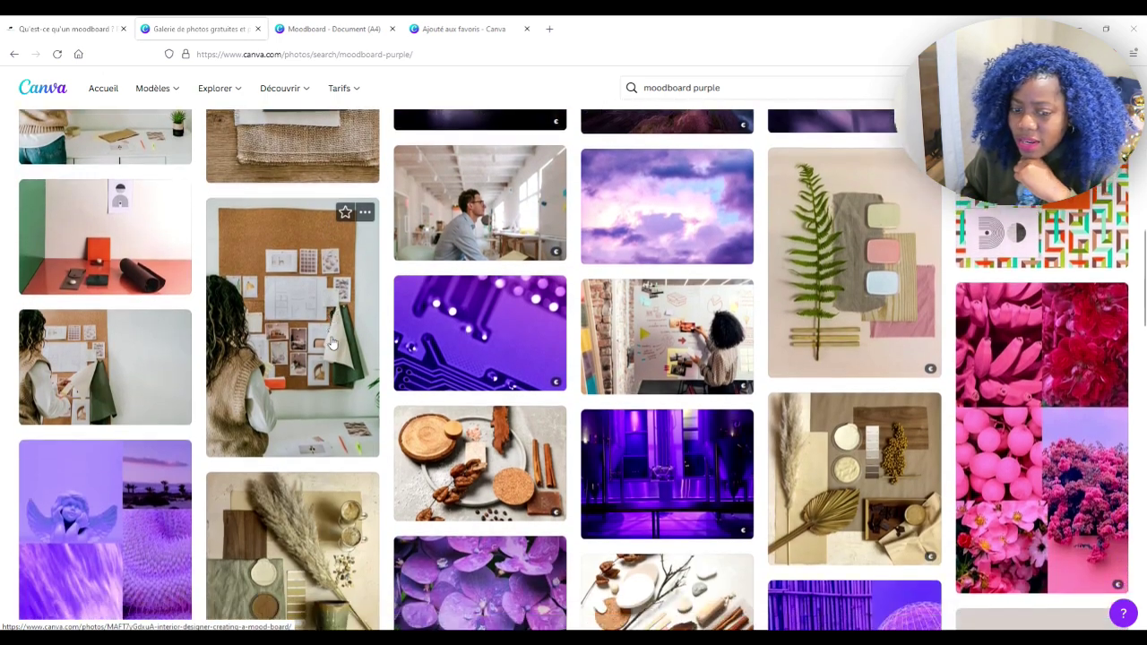
- Return to the "food purple" results and skim the unfiltered photos
left_click(15, 53)
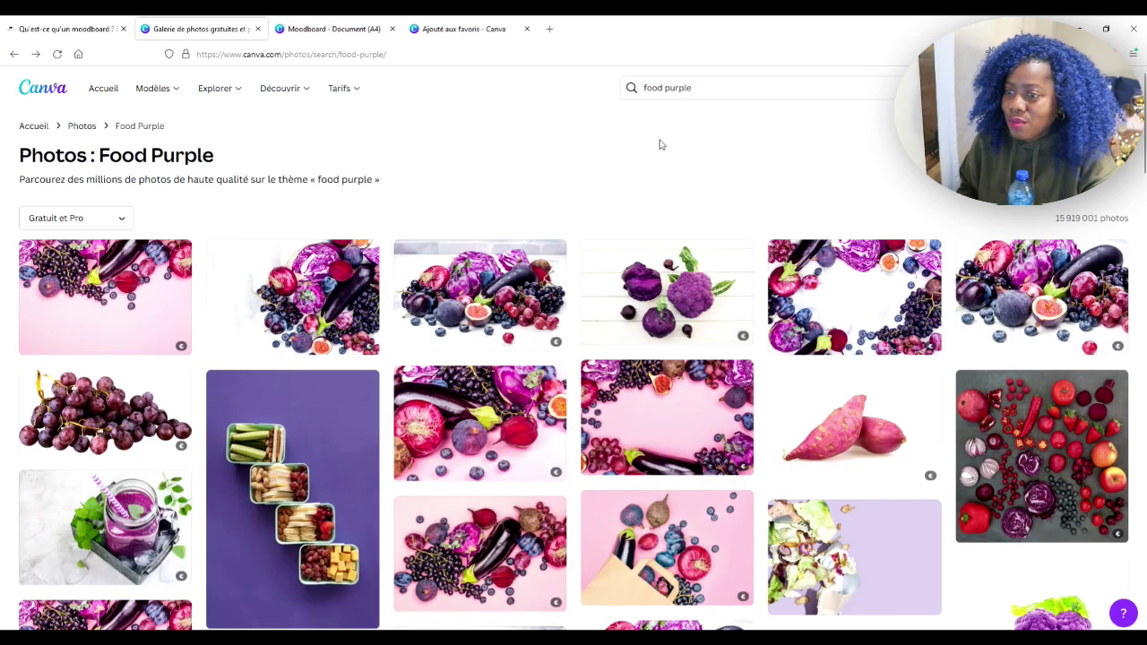
scroll(766, 370, "down", 15)
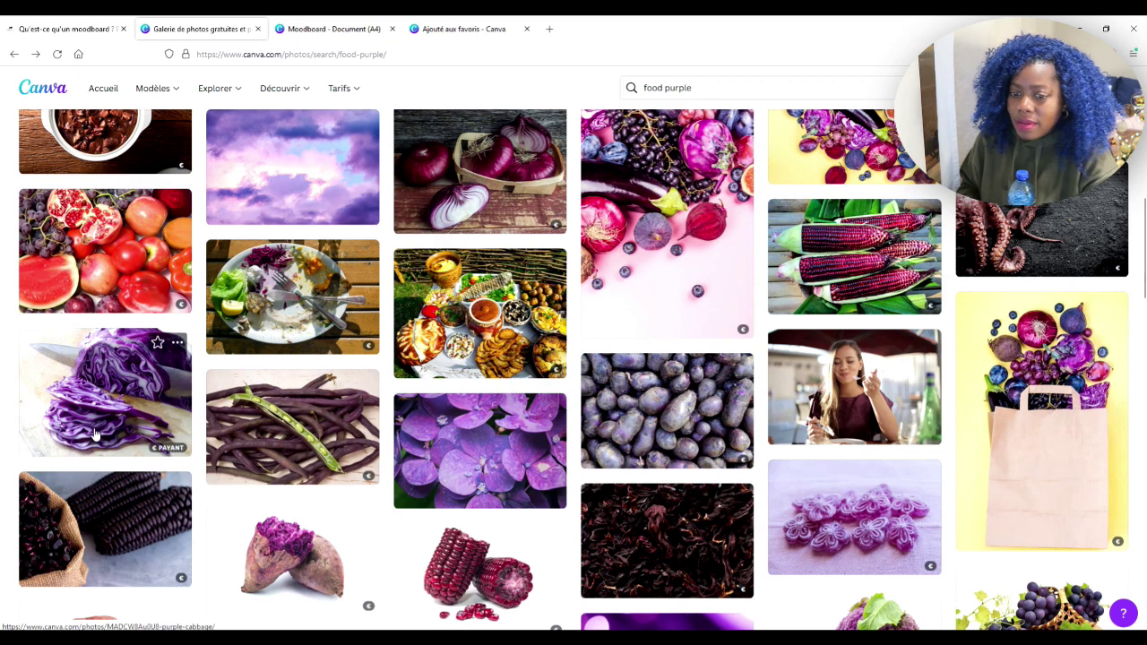
scroll(246, 348, "up", 15)
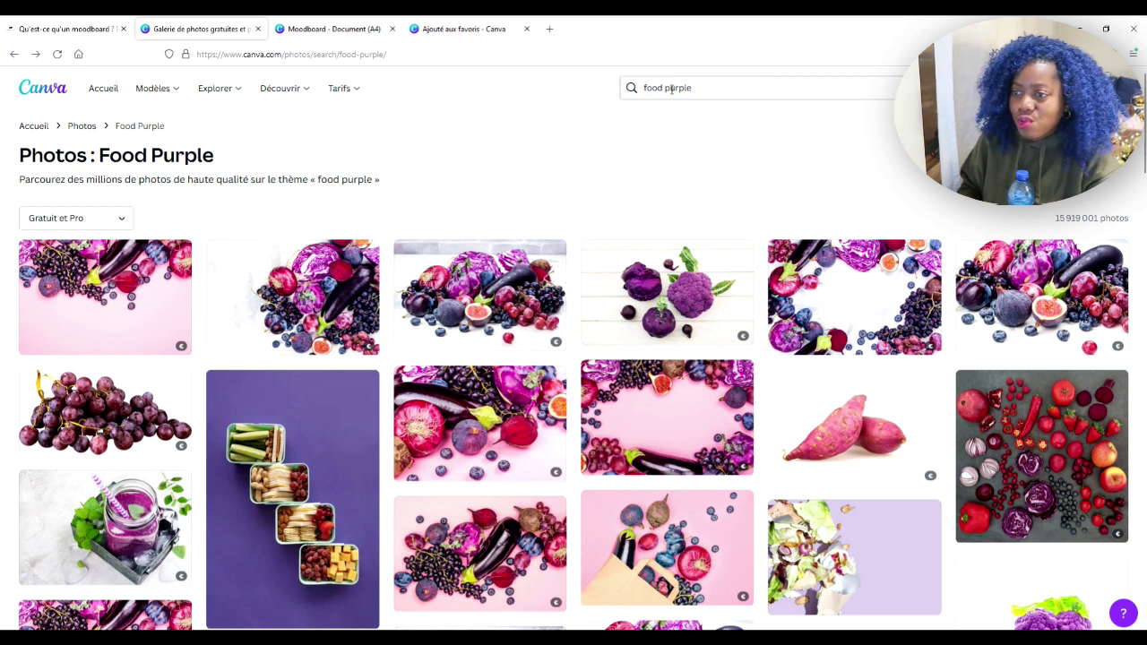
- Change the photo search to "fashion purple" and look through the clothing, nail and portrait photos
left_click_drag(658, 87, 622, 96)
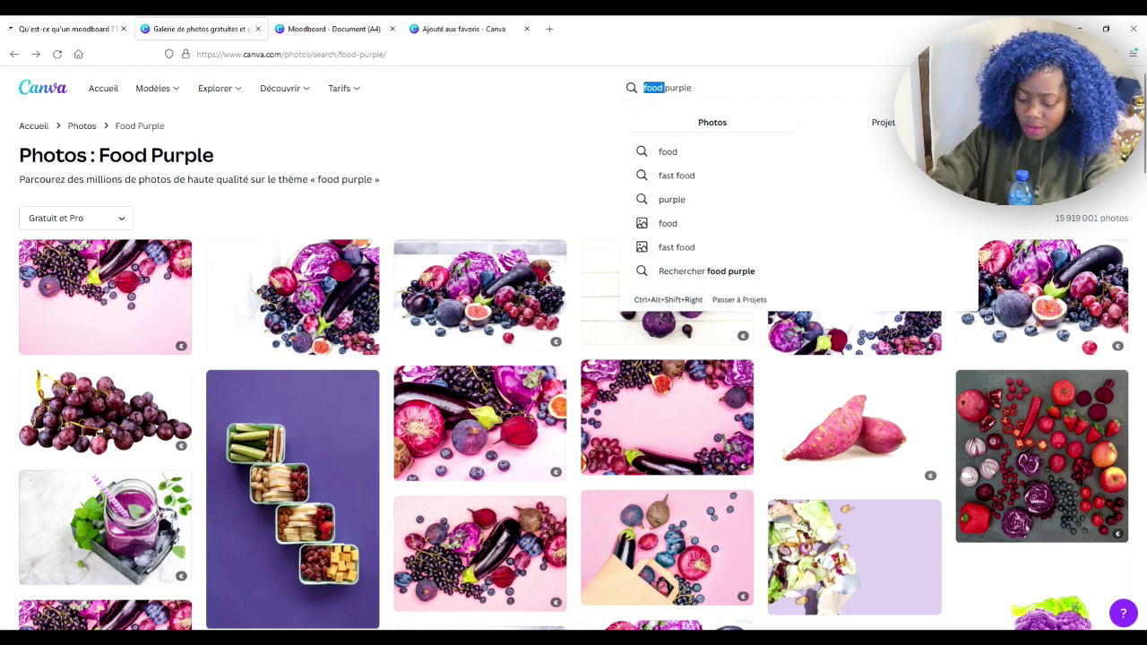
type("fashion")
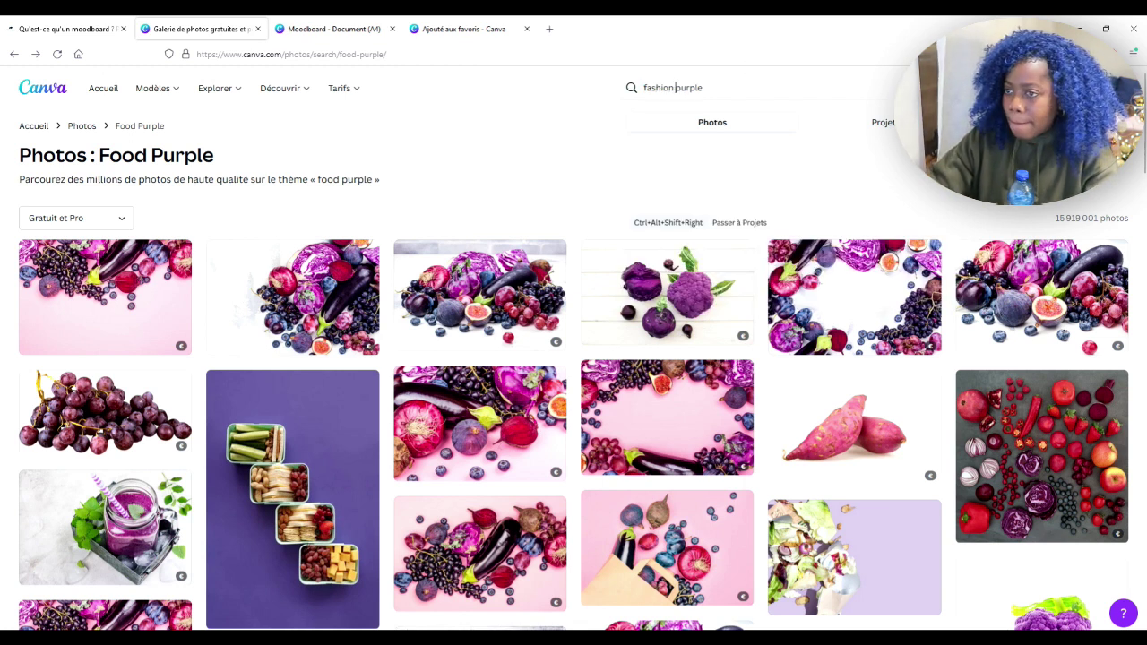
key("Return")
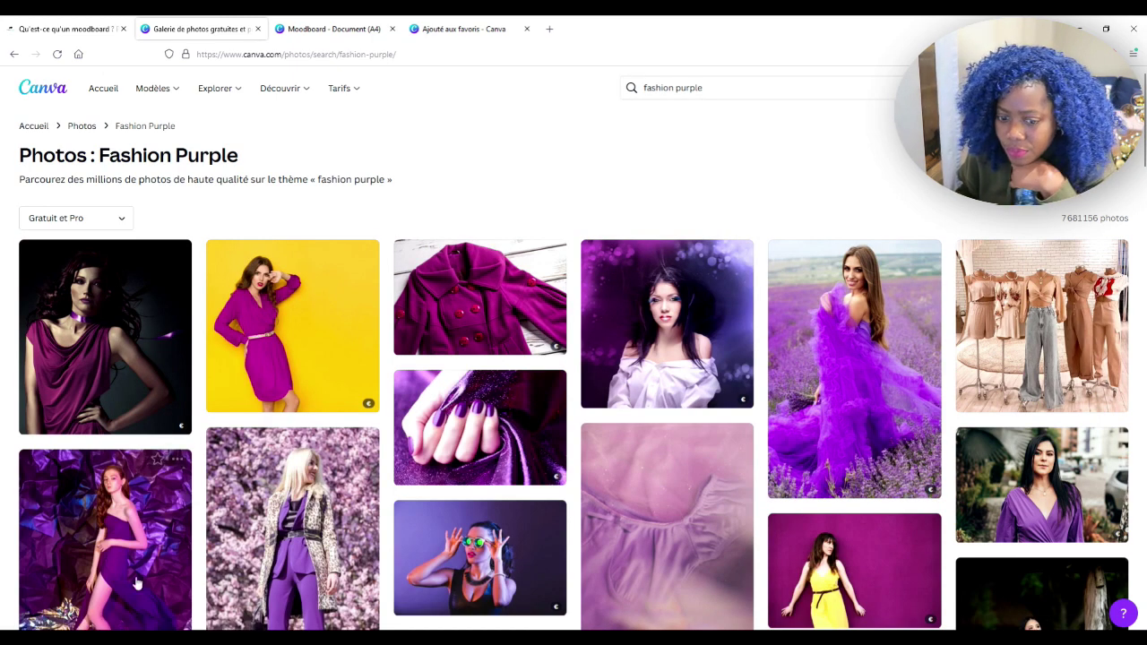
scroll(517, 363, "down", 3)
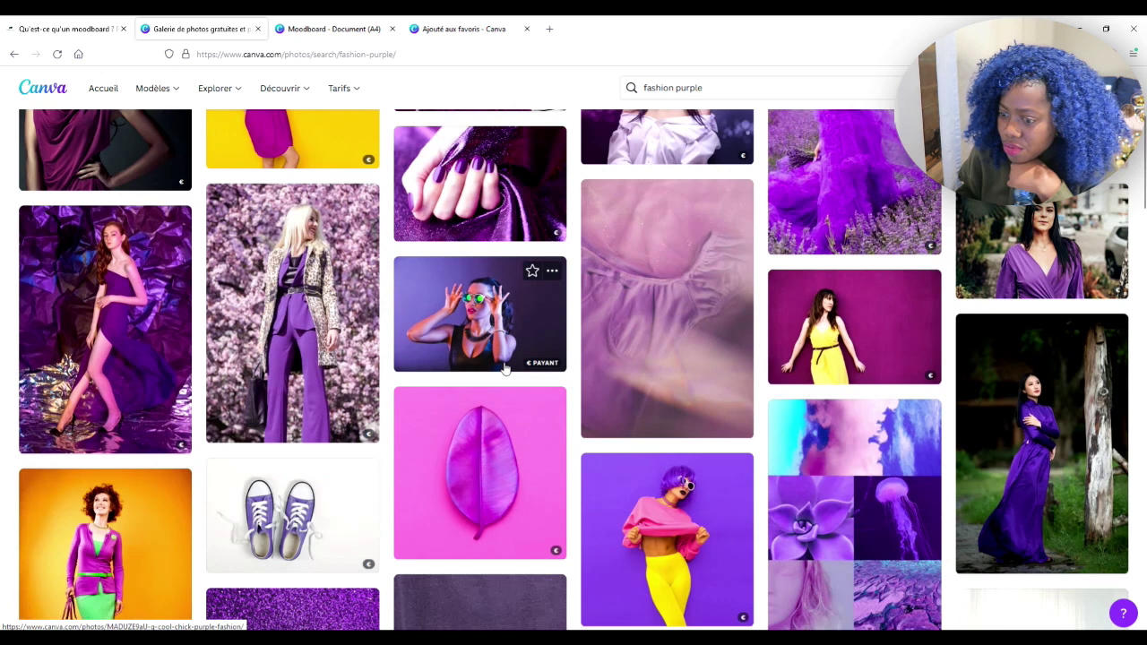
scroll(503, 367, "down", 3)
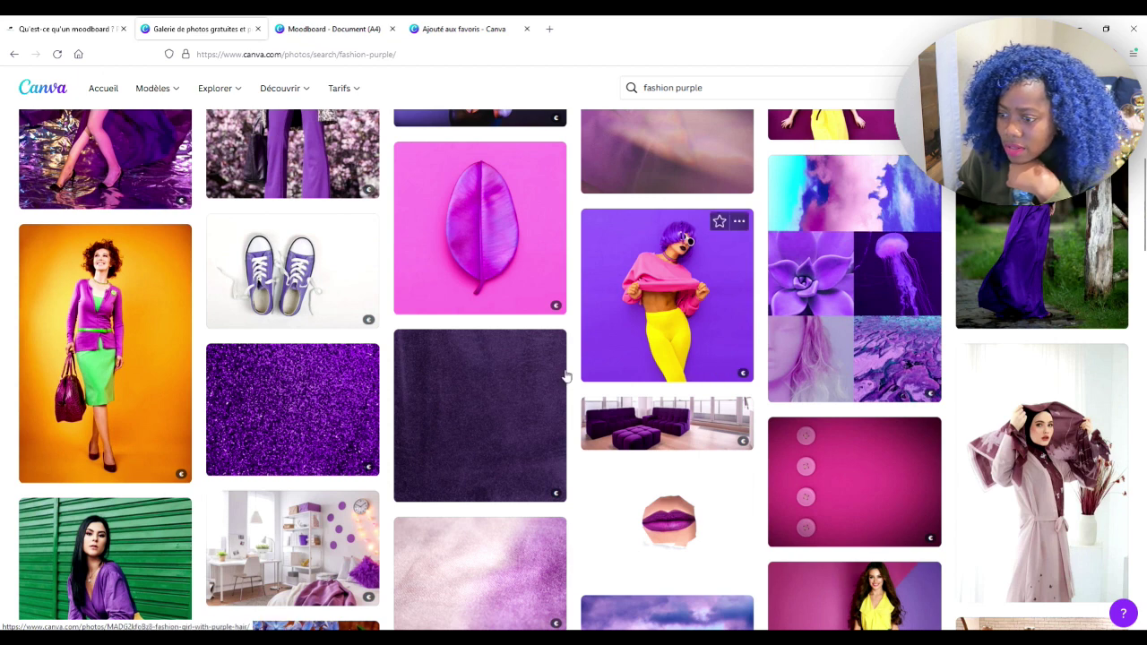
scroll(718, 350, "down", 2)
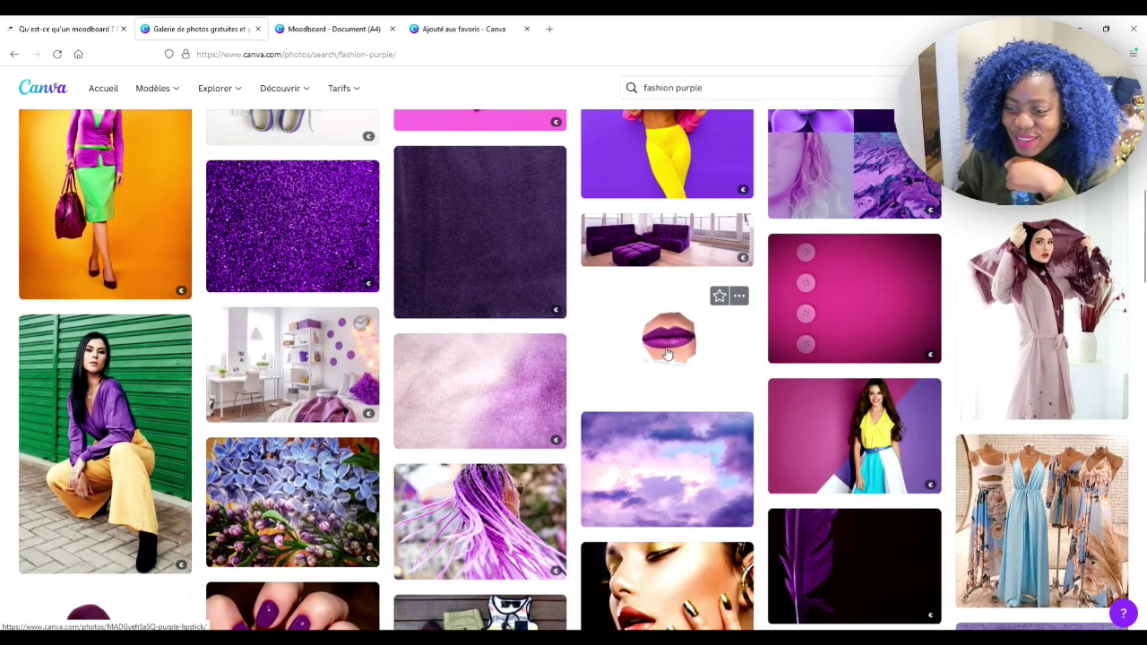
scroll(667, 354, "down", 1)
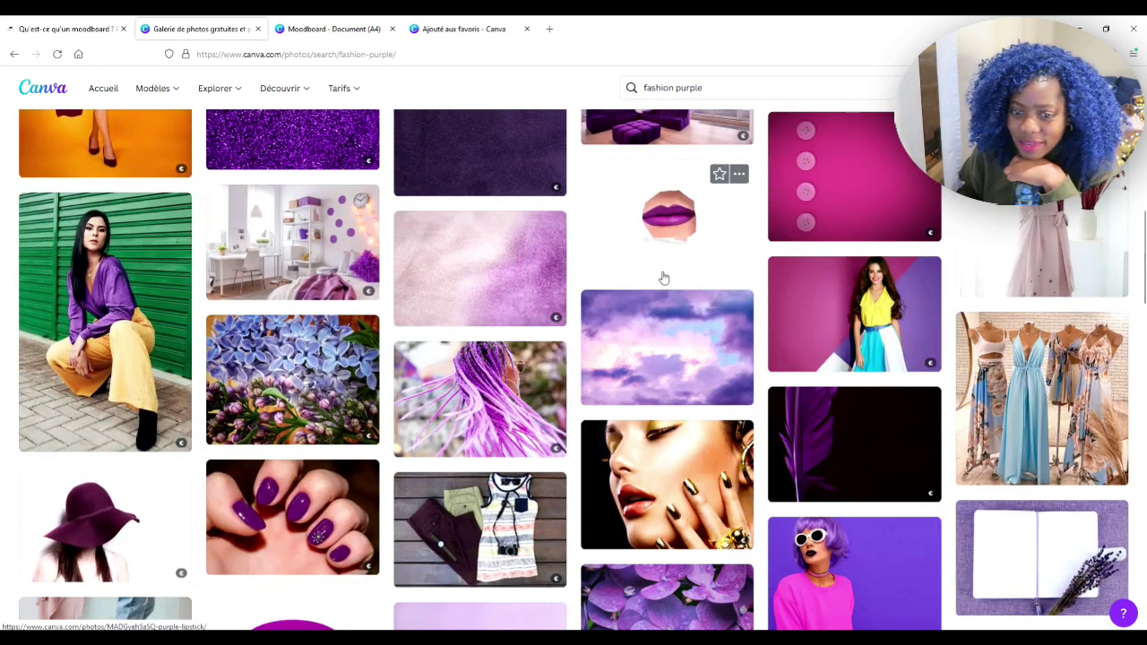
scroll(663, 277, "down", 2)
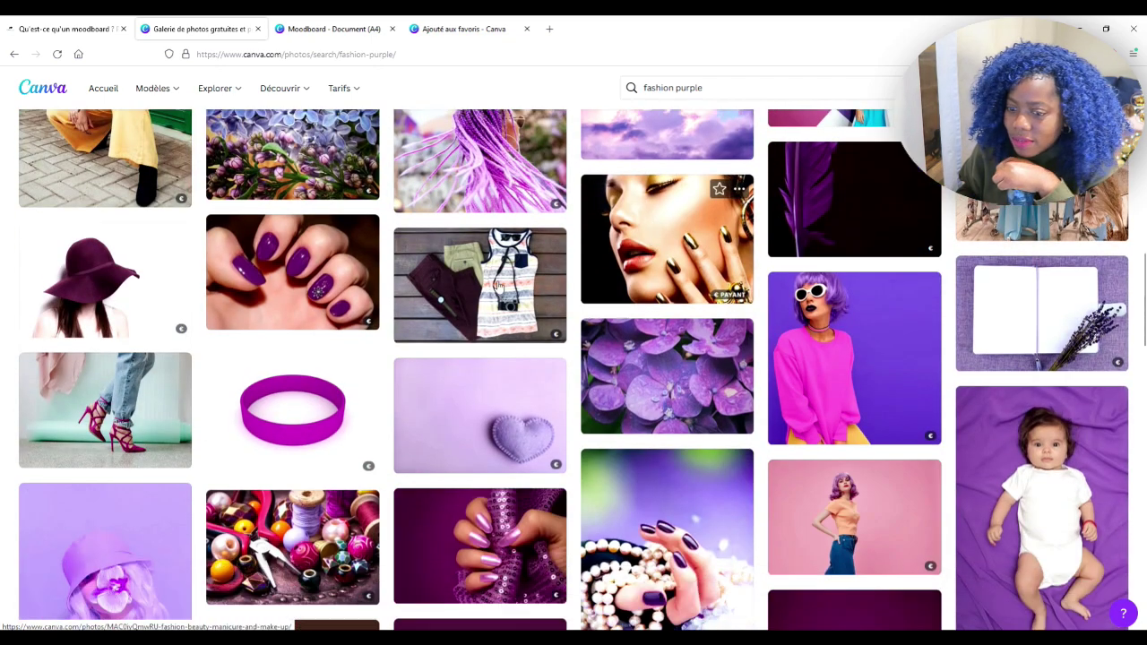
scroll(162, 367, "up", 15)
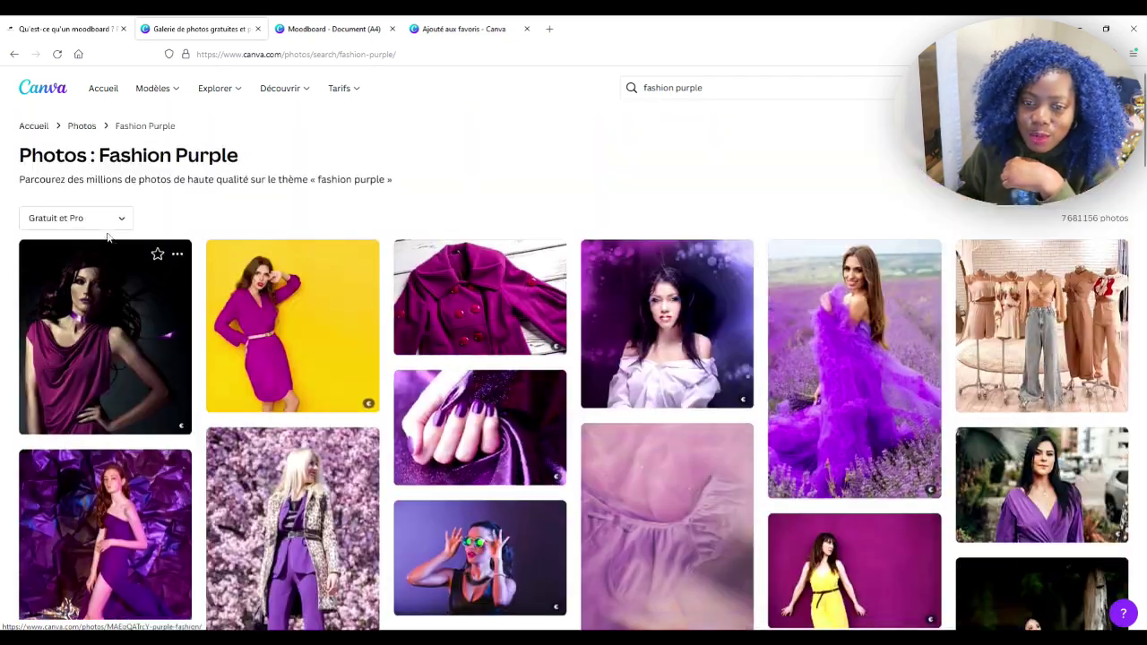
- Limit the "fashion purple" results to free photos
left_click(105, 224)
left_click(44, 290)
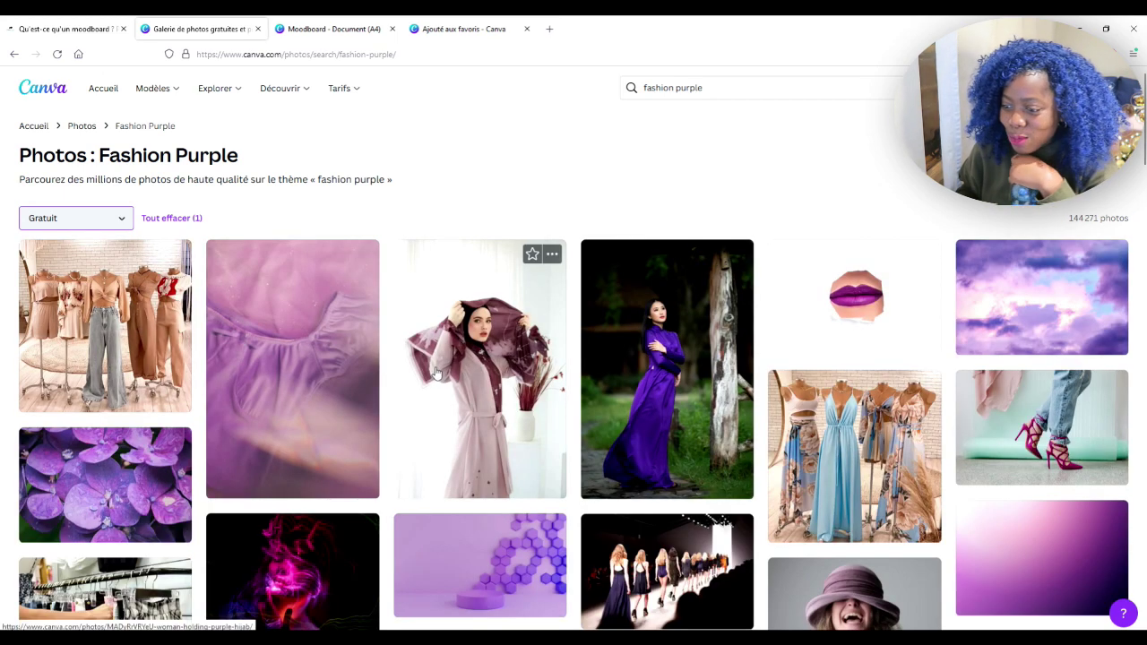
scroll(437, 374, "down", 1)
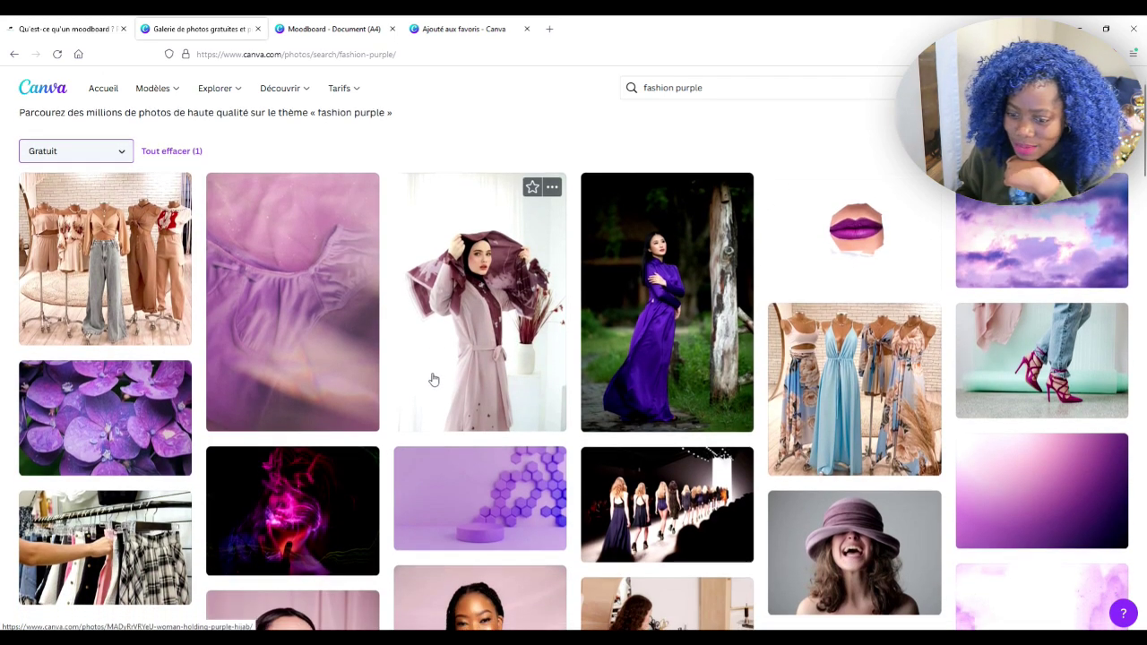
- Look through the free "fashion purple" photos for clothing, portrait, texture and background pictures that suit the moodboard
scroll(435, 377, "down", 2)
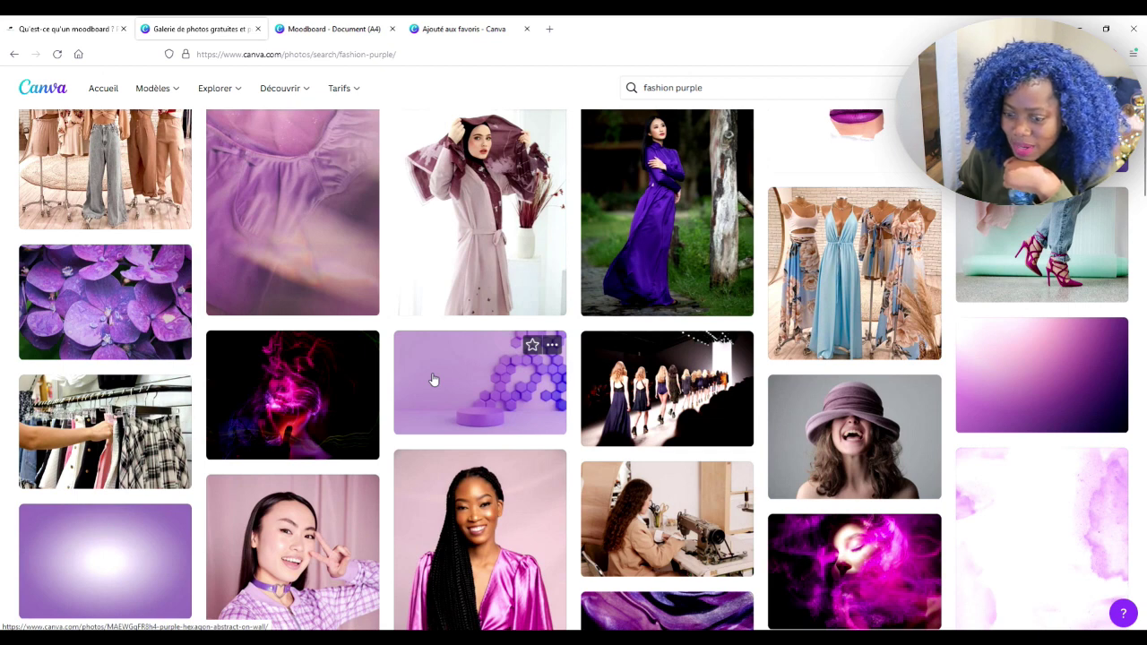
scroll(433, 380, "down", 2)
scroll(433, 380, "down", 2)
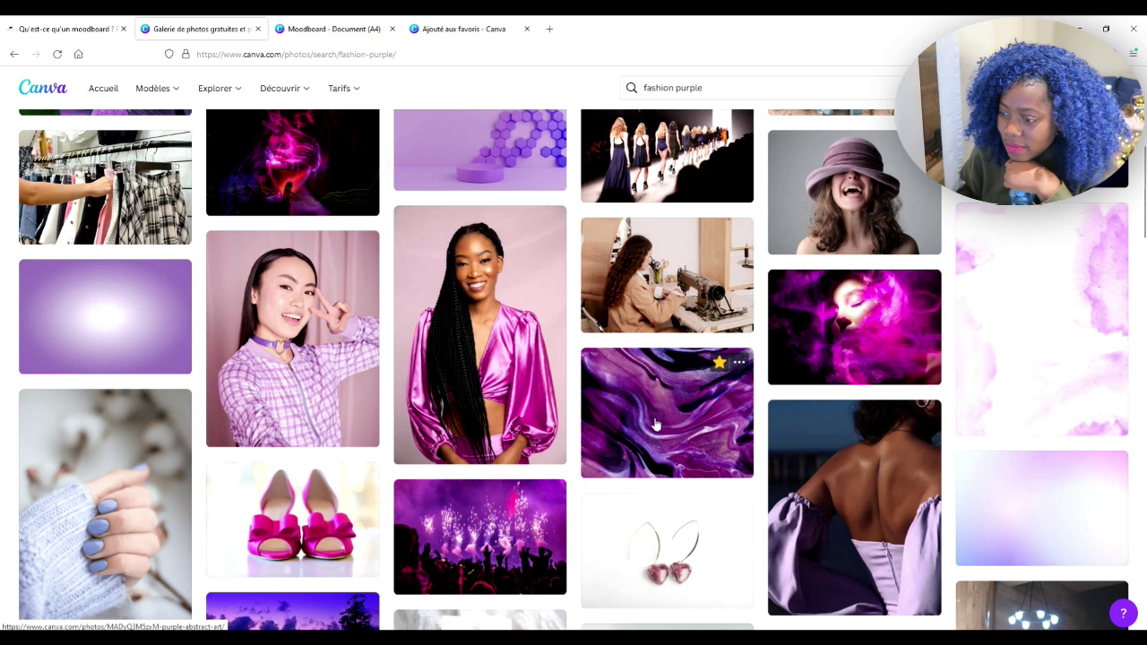
scroll(655, 425, "down", 3)
scroll(678, 367, "down", 5)
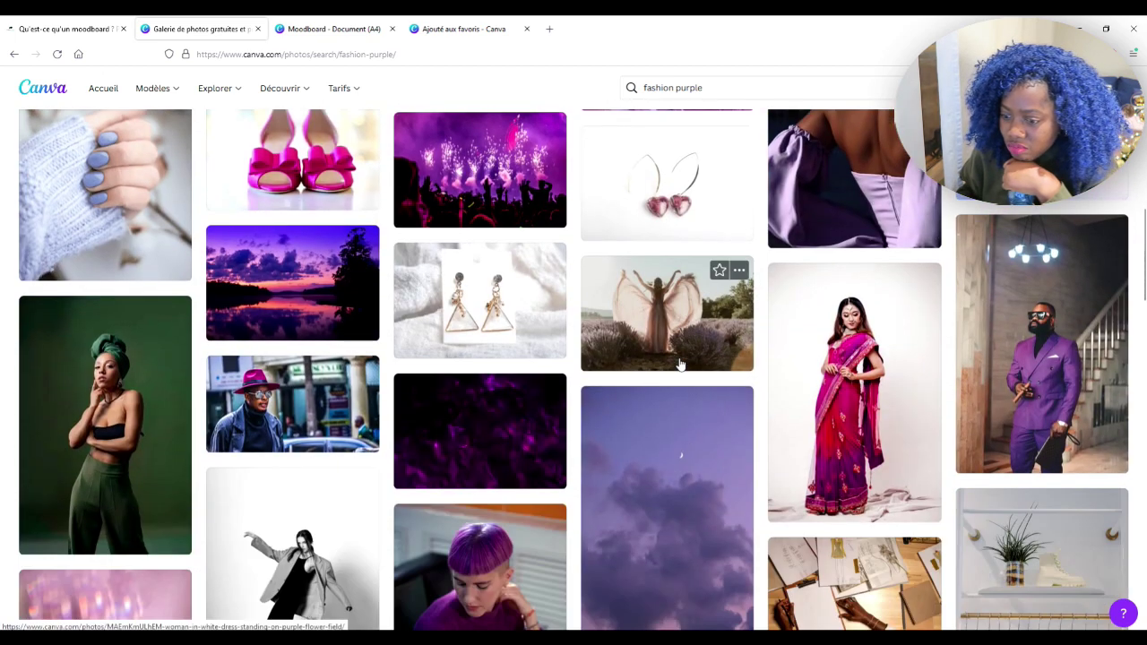
scroll(676, 374, "down", 1)
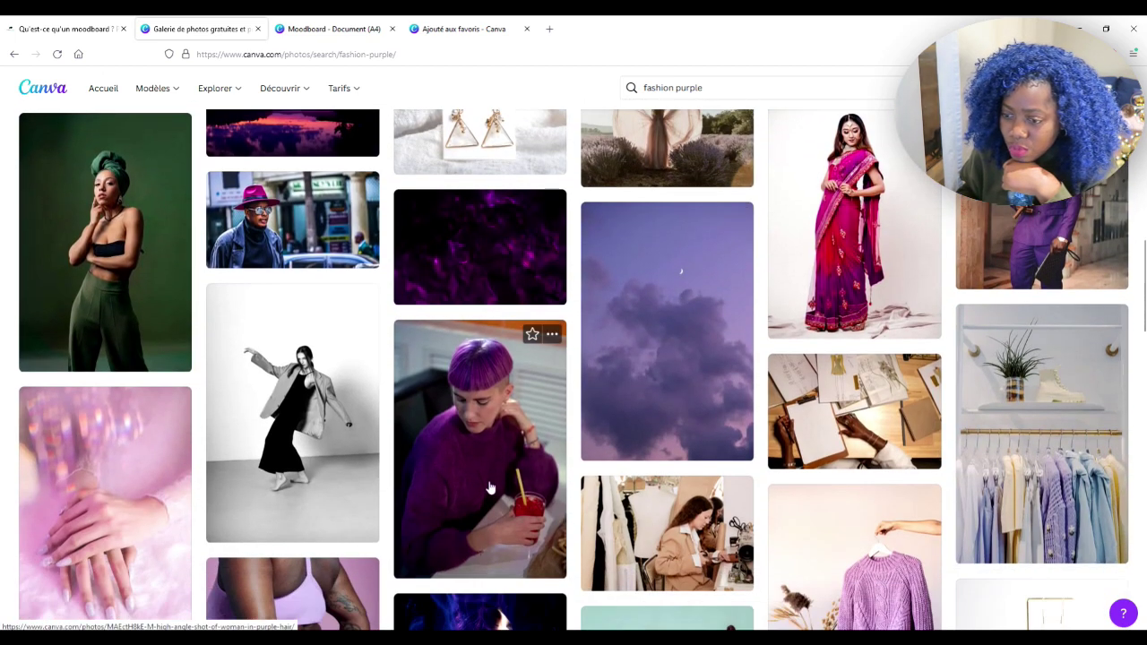
scroll(494, 476, "down", 2)
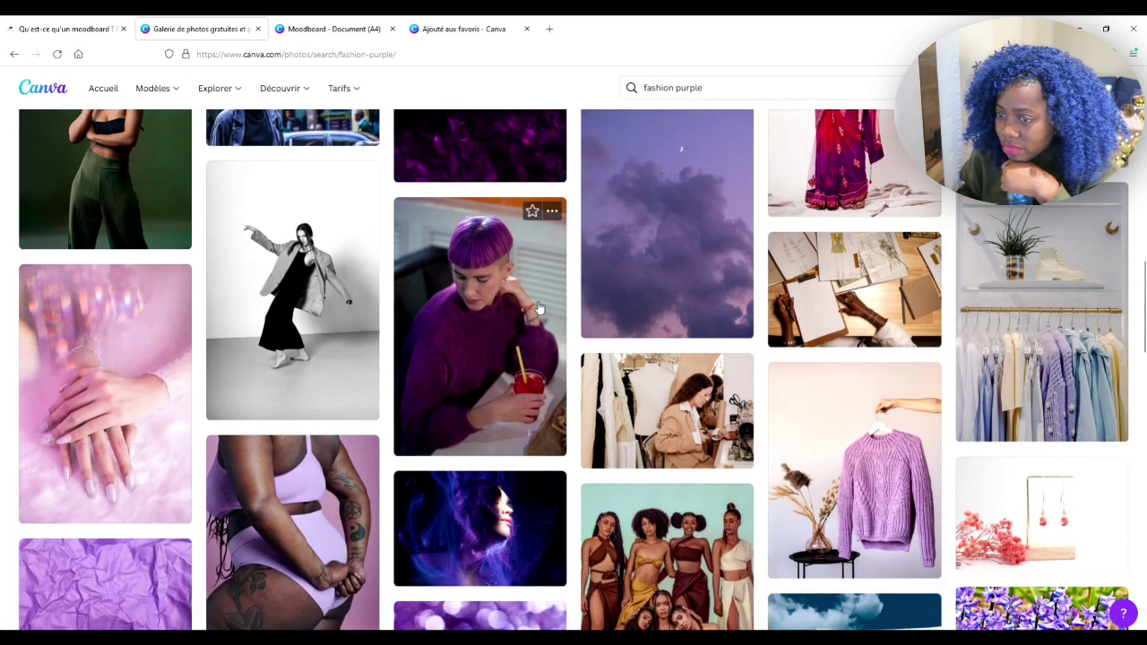
scroll(598, 348, "down", 2)
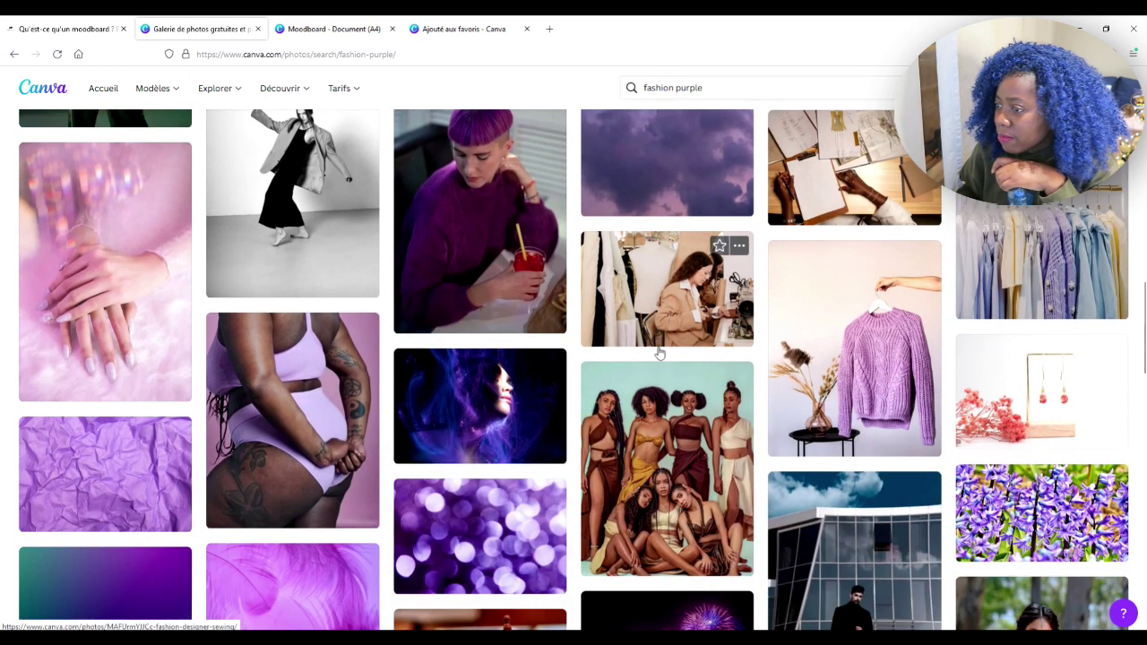
scroll(661, 354, "down", 3)
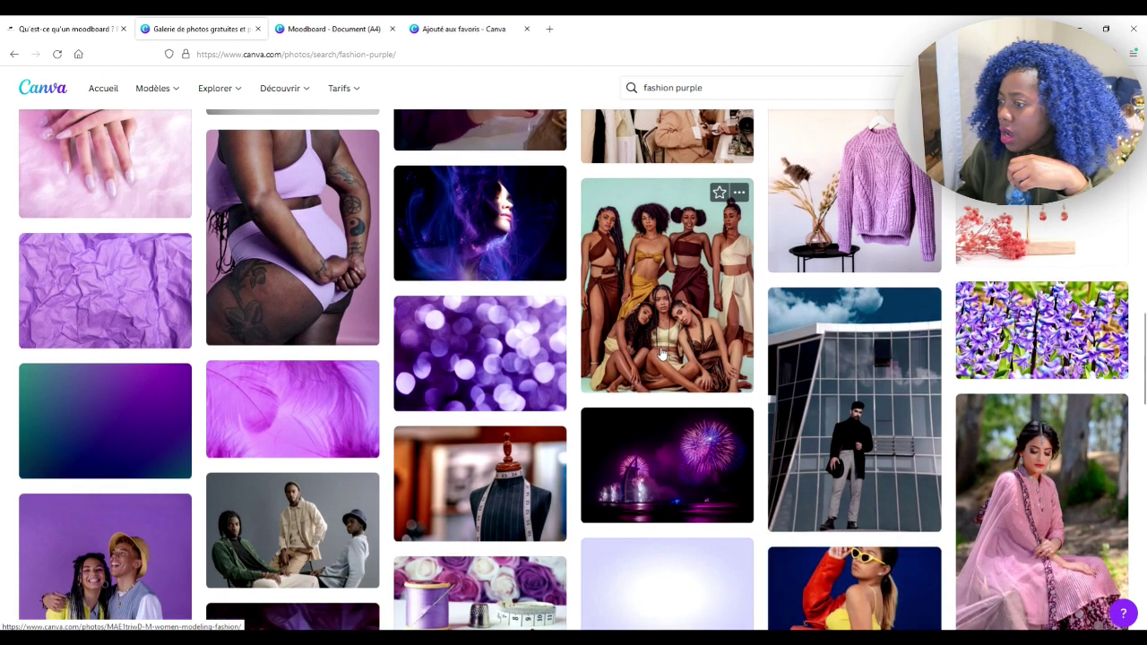
scroll(660, 354, "down", 2)
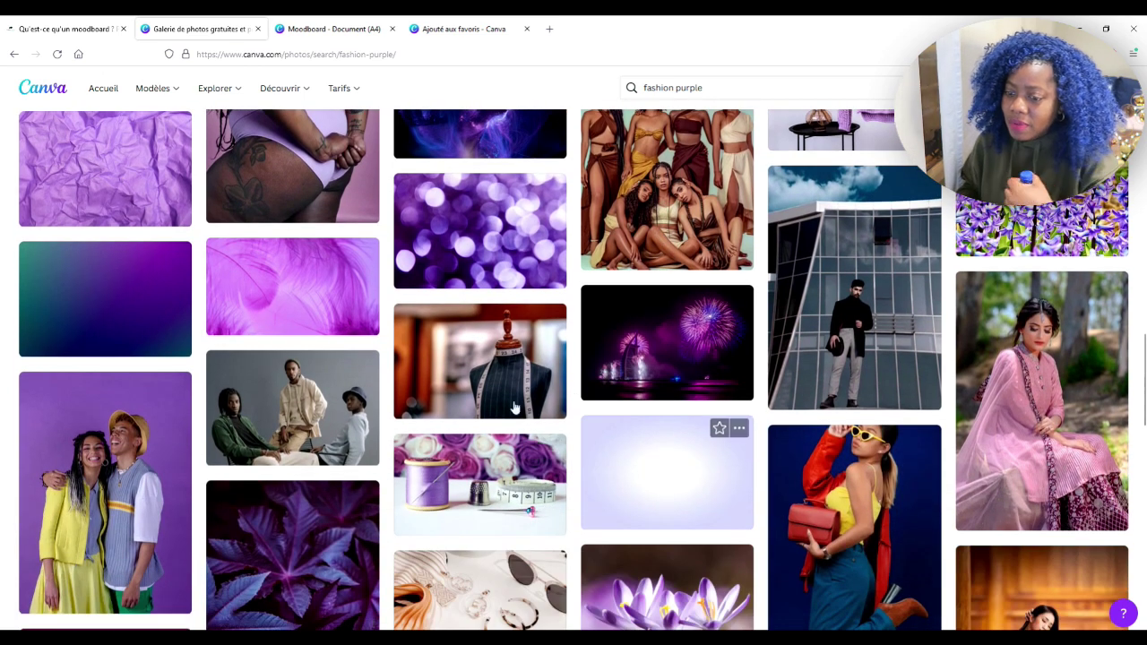
- Add the pale lavender gradient background and the dark purple satin fabric photo to the favourites
left_click(722, 428)
scroll(495, 419, "down", 1)
scroll(495, 418, "down", 2)
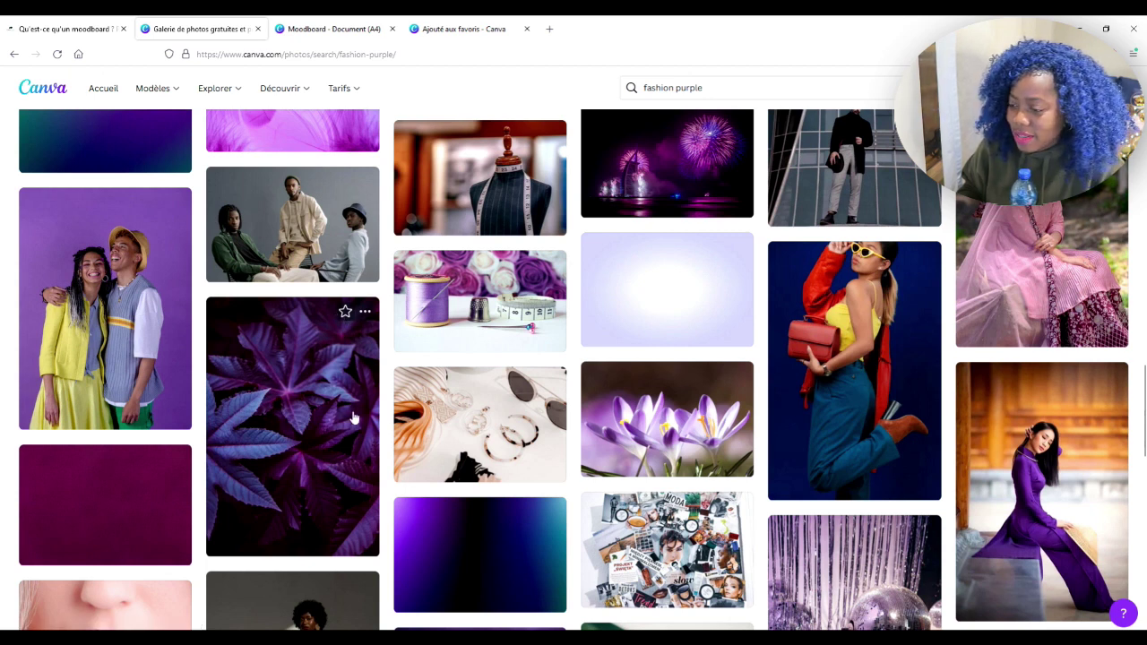
scroll(352, 417, "down", 6)
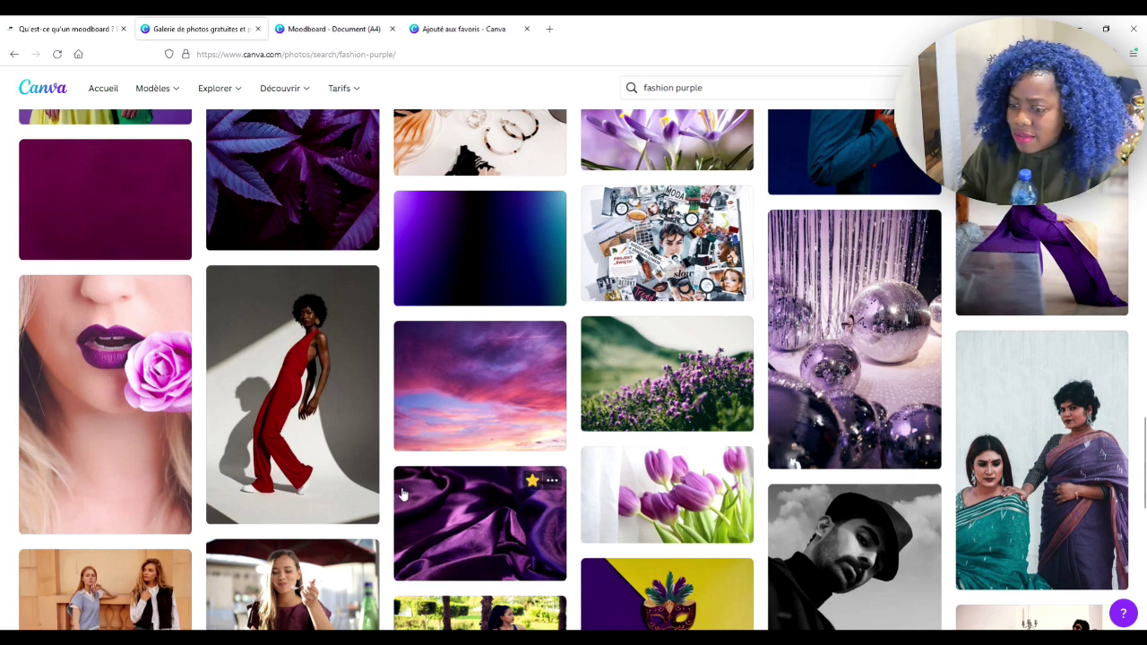
- Find the purple sunset over a dark forest further down the results and add it to the favourites
scroll(403, 493, "down", 7)
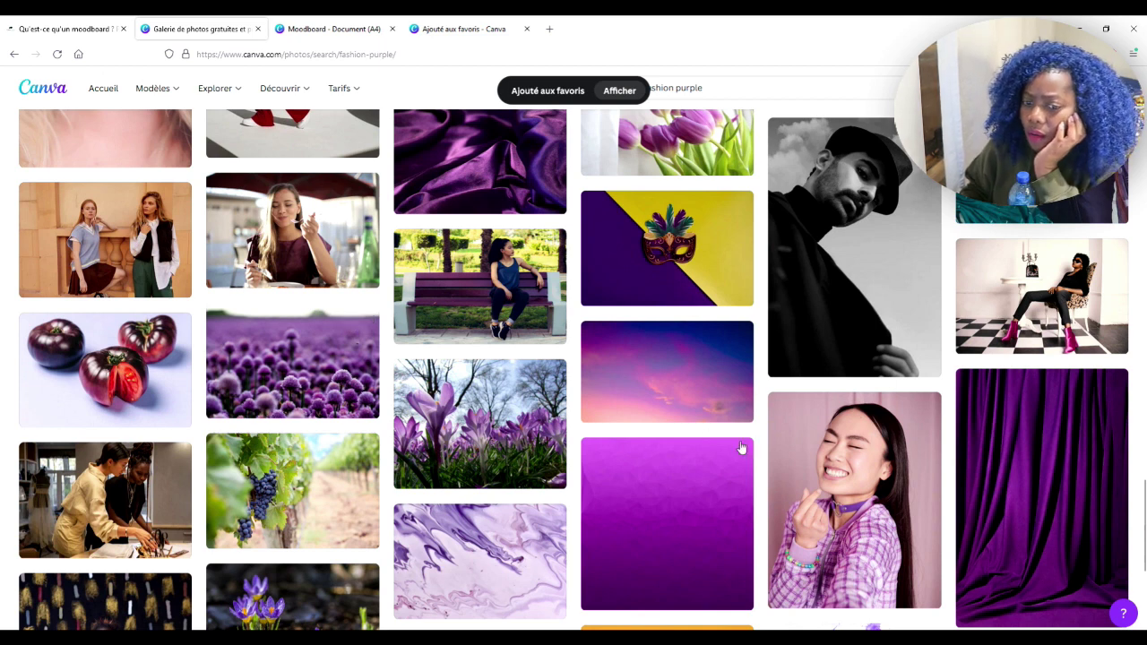
scroll(728, 441, "down", 4)
scroll(728, 441, "down", 4)
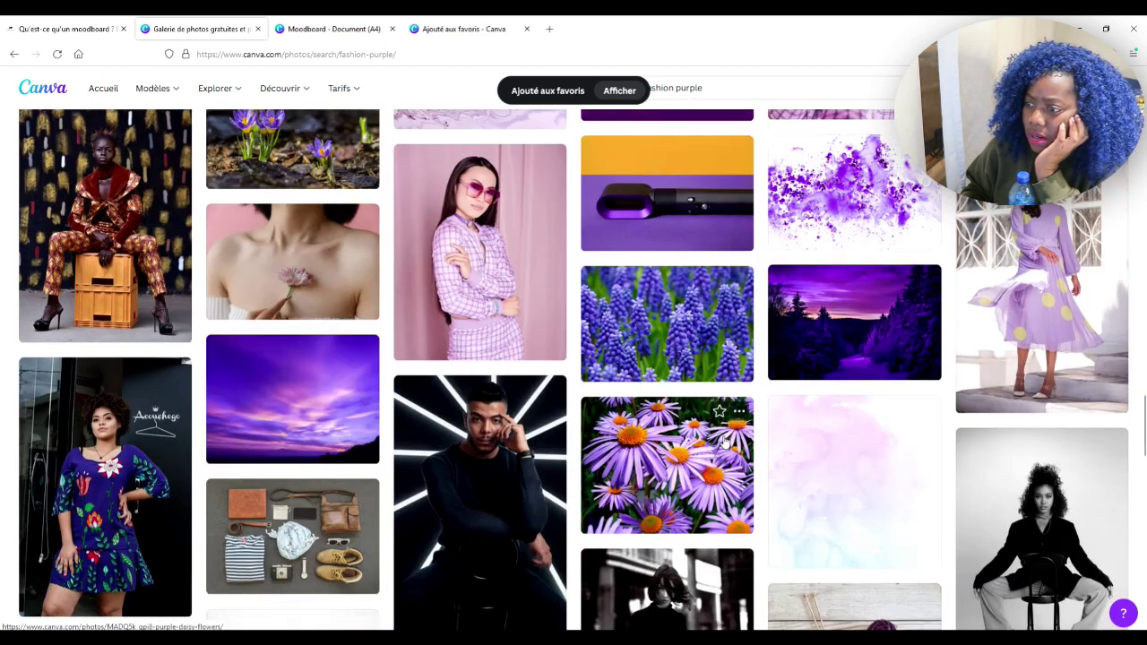
left_click(907, 281)
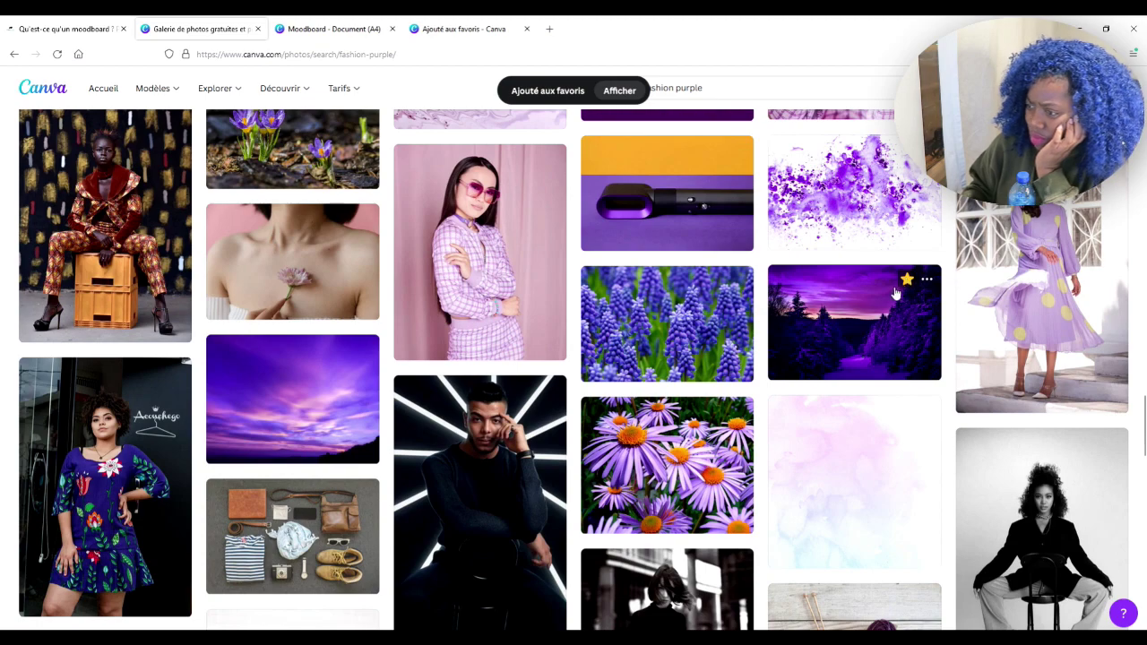
- Continue through the free results and star the little purple flowers photo and the purple spiral fossil photo
scroll(828, 374, "down", 12)
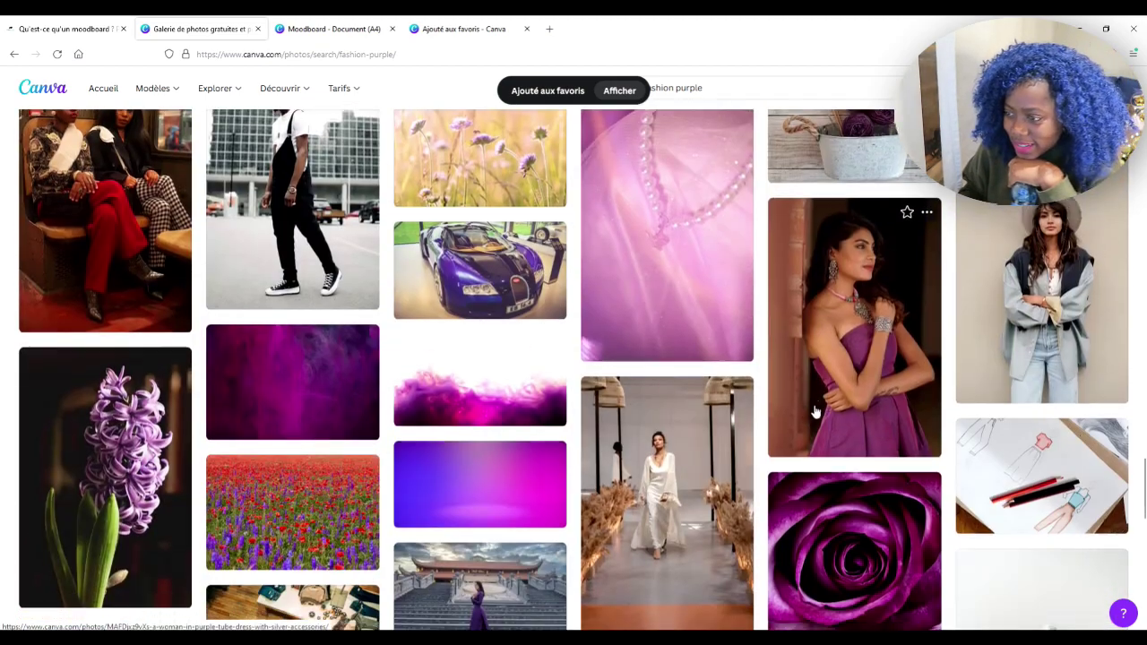
scroll(810, 409, "down", 10)
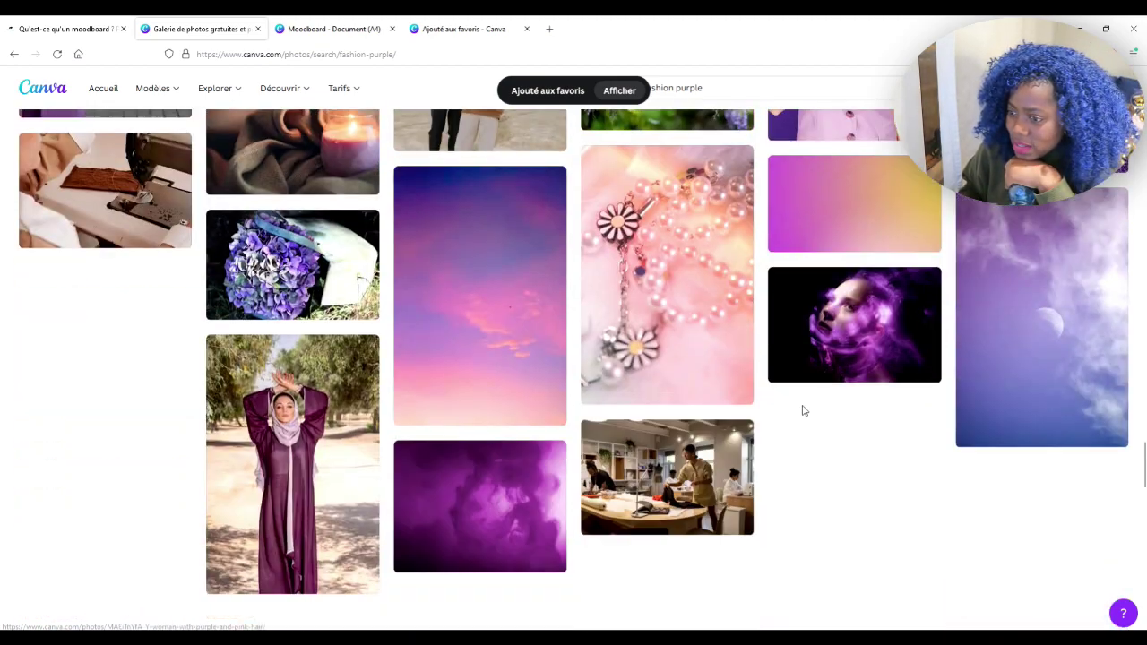
scroll(802, 412, "down", 10)
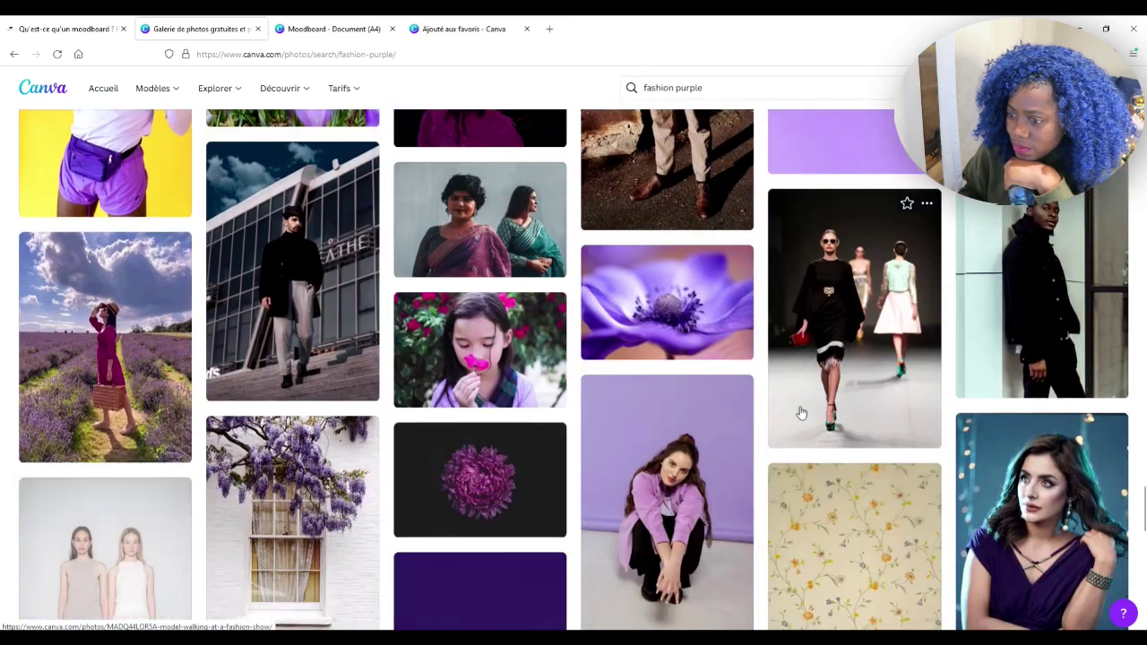
scroll(802, 412, "down", 5)
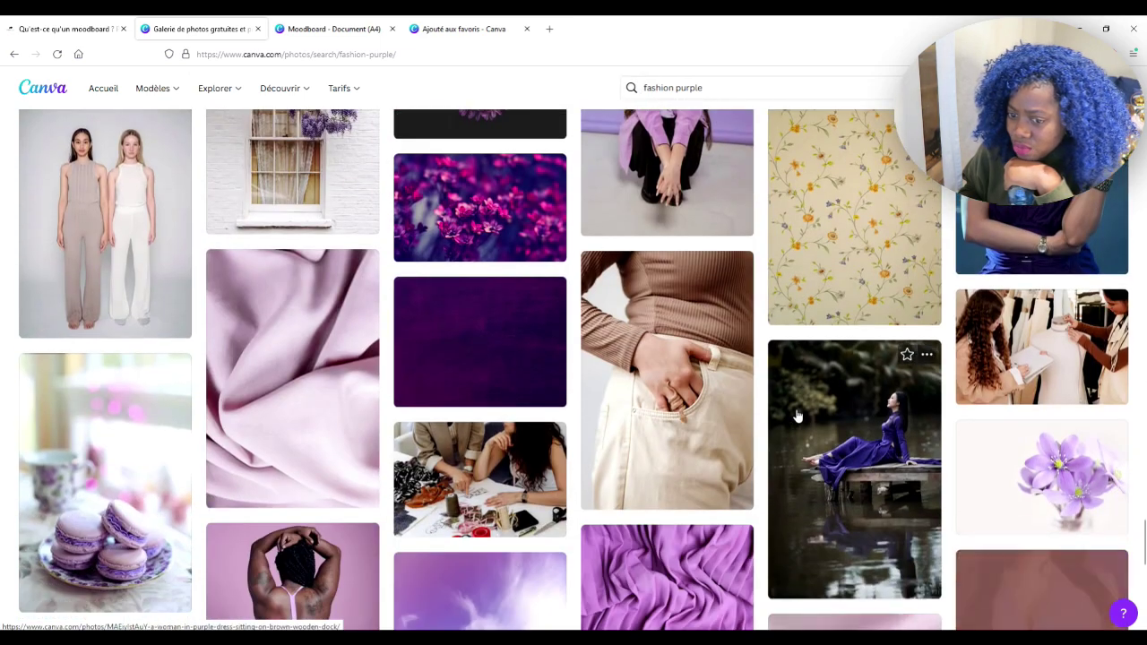
scroll(796, 415, "down", 3)
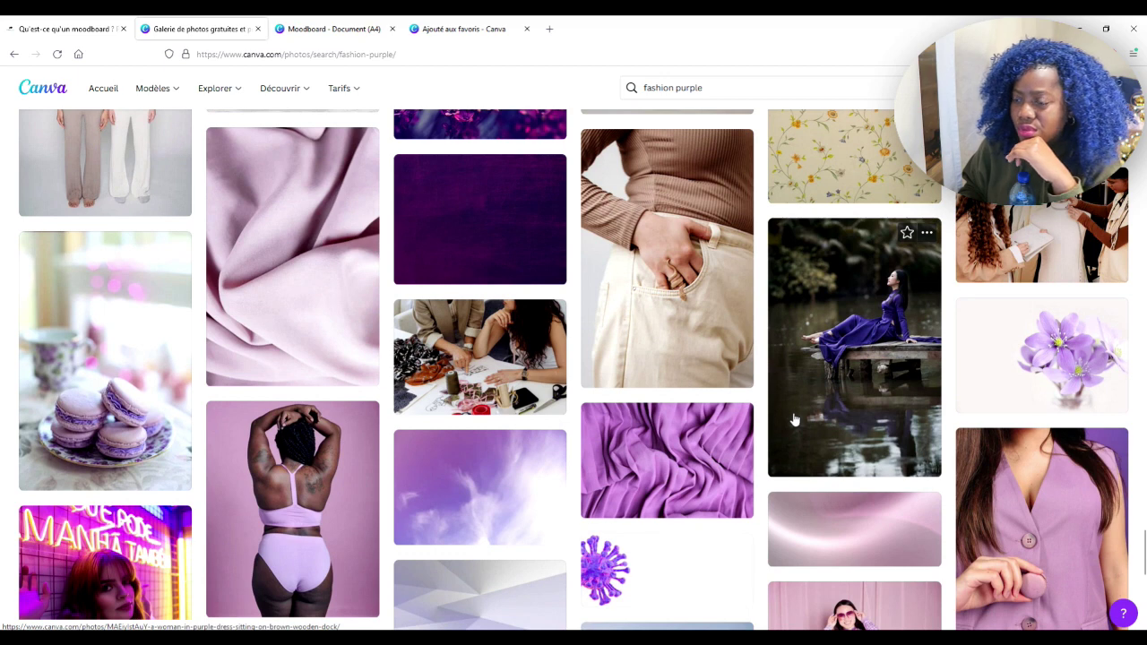
scroll(793, 419, "down", 5)
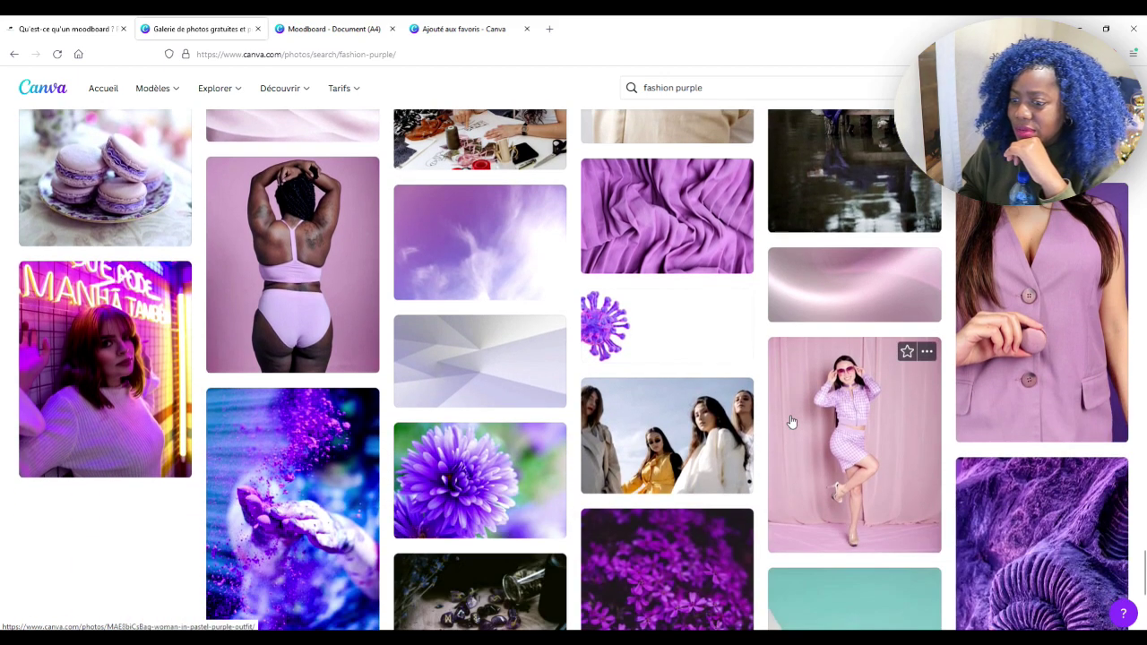
scroll(790, 421, "down", 5)
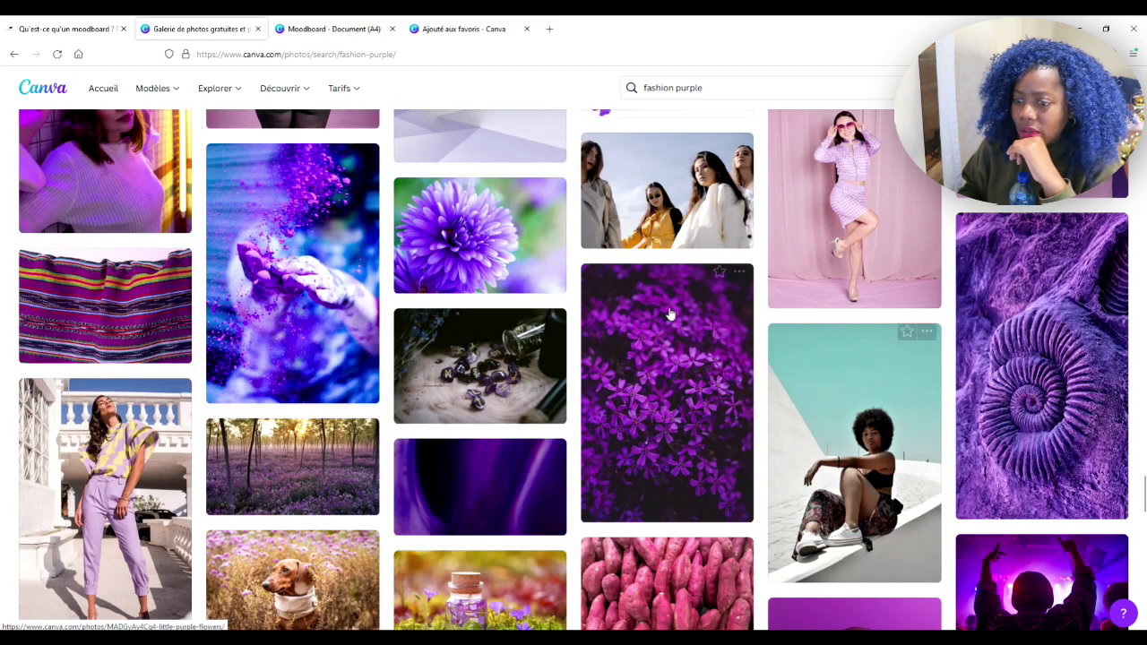
left_click(719, 273)
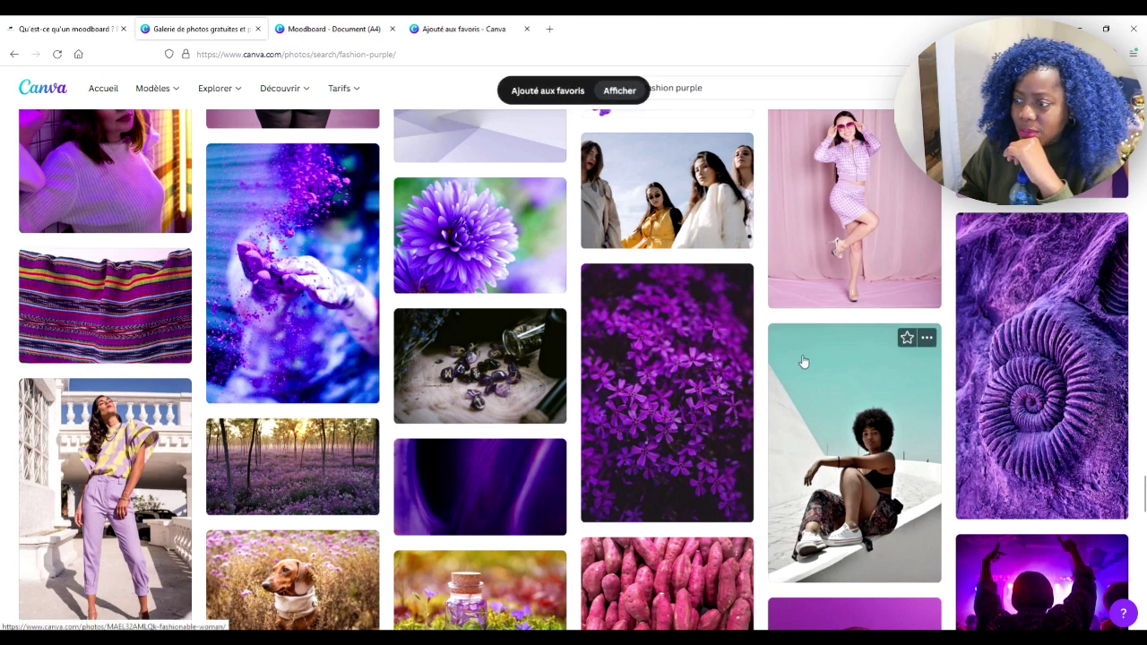
left_click(1093, 228)
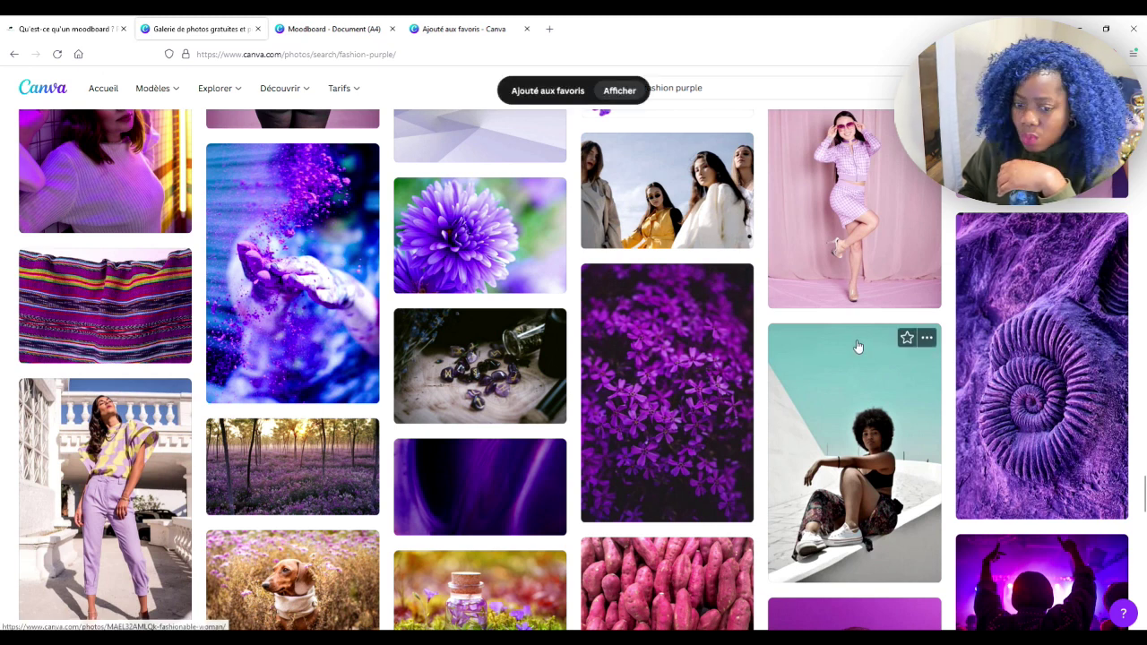
- Find the glowing purple jellyfish photo further down the results and mark it as a favourite
scroll(858, 345, "down", 5)
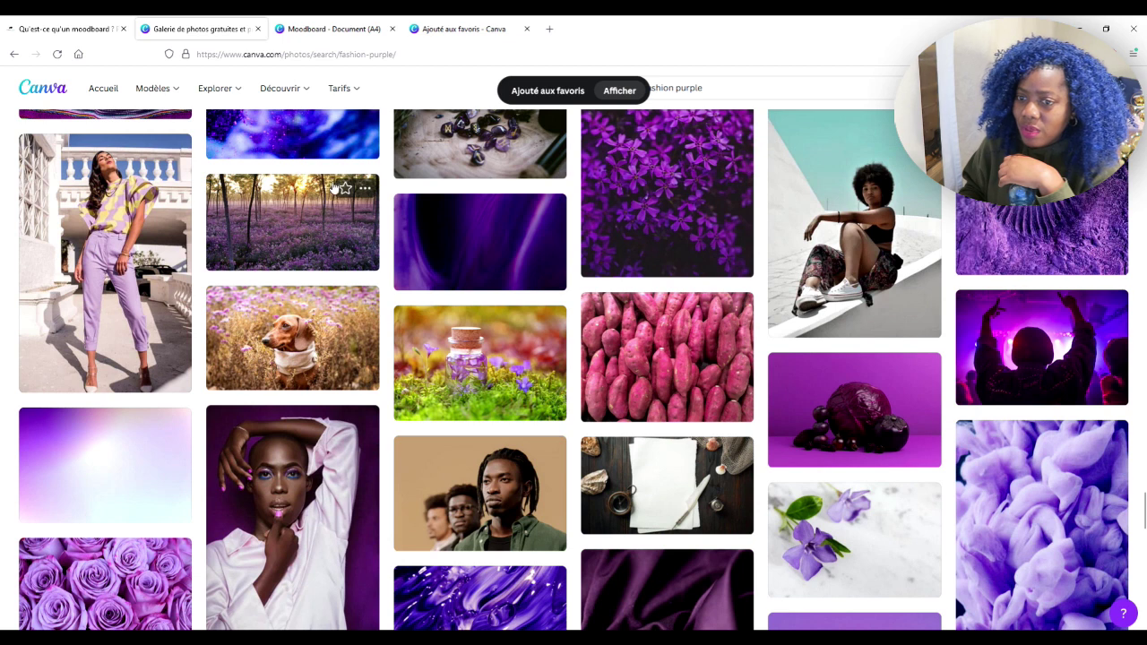
scroll(618, 374, "down", 6)
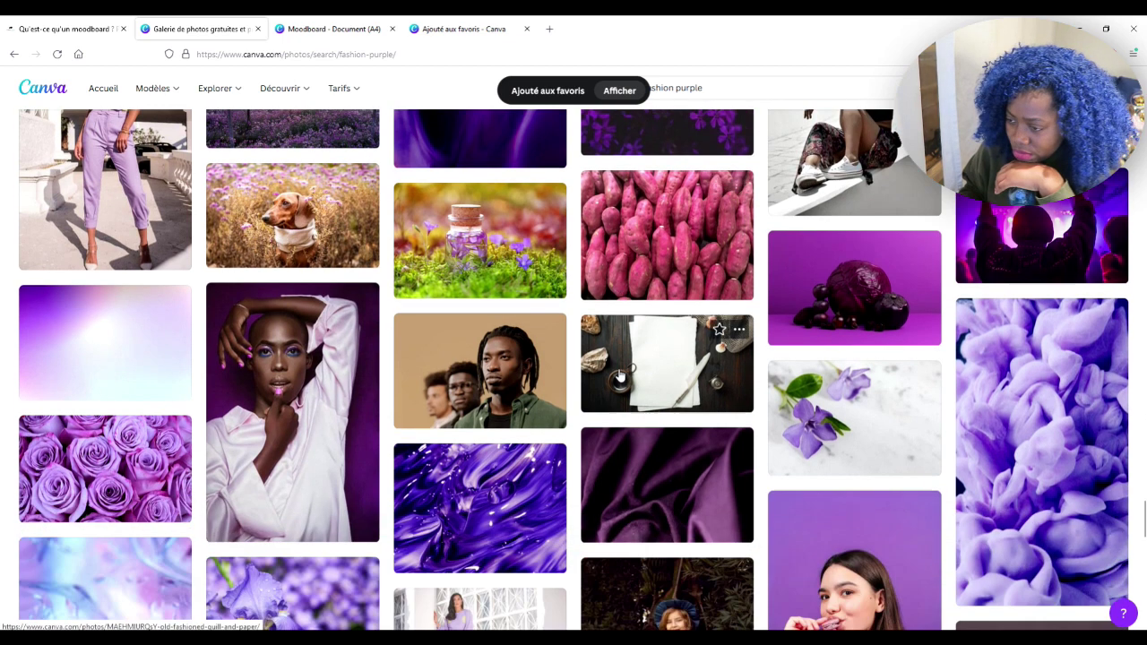
scroll(618, 374, "down", 6)
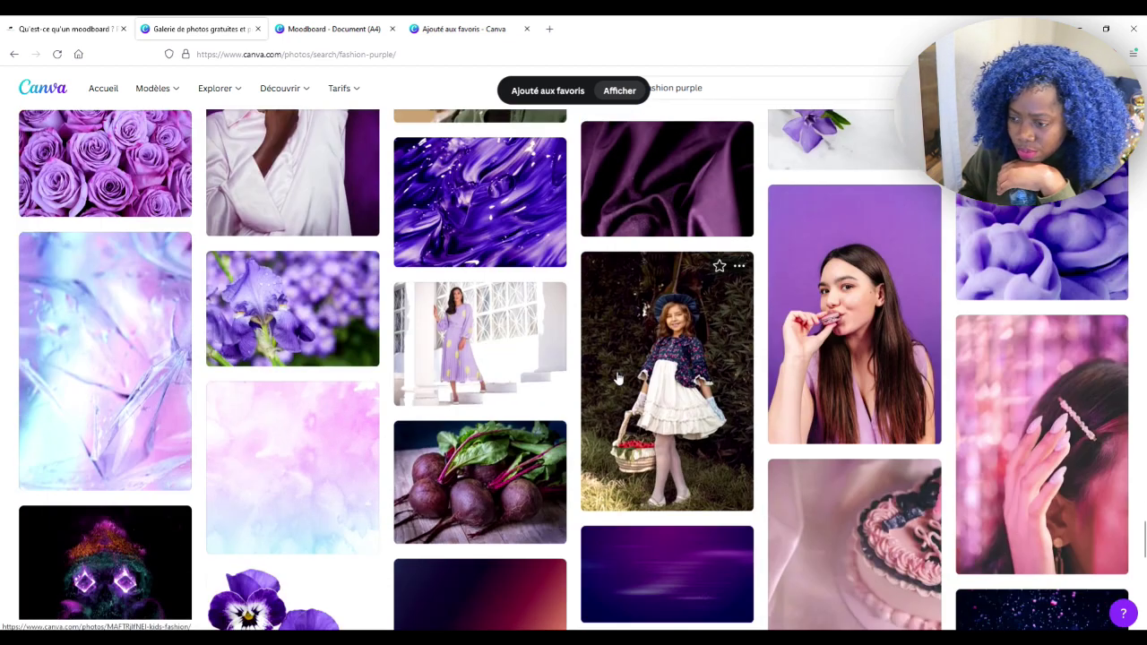
scroll(616, 377, "down", 4)
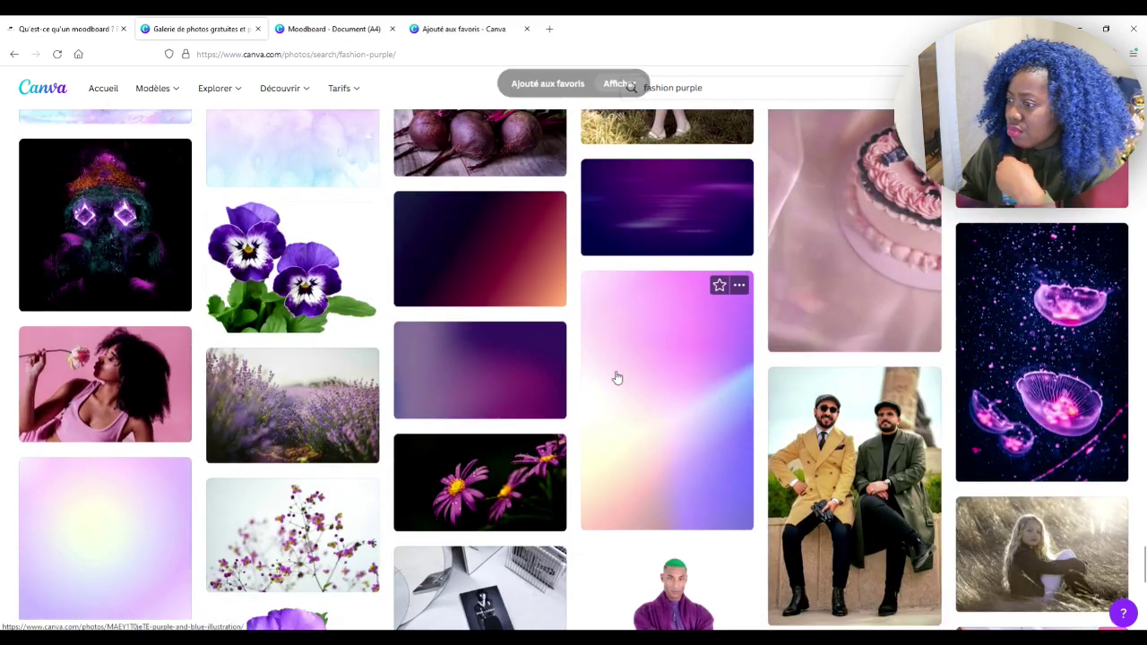
left_click(1094, 237)
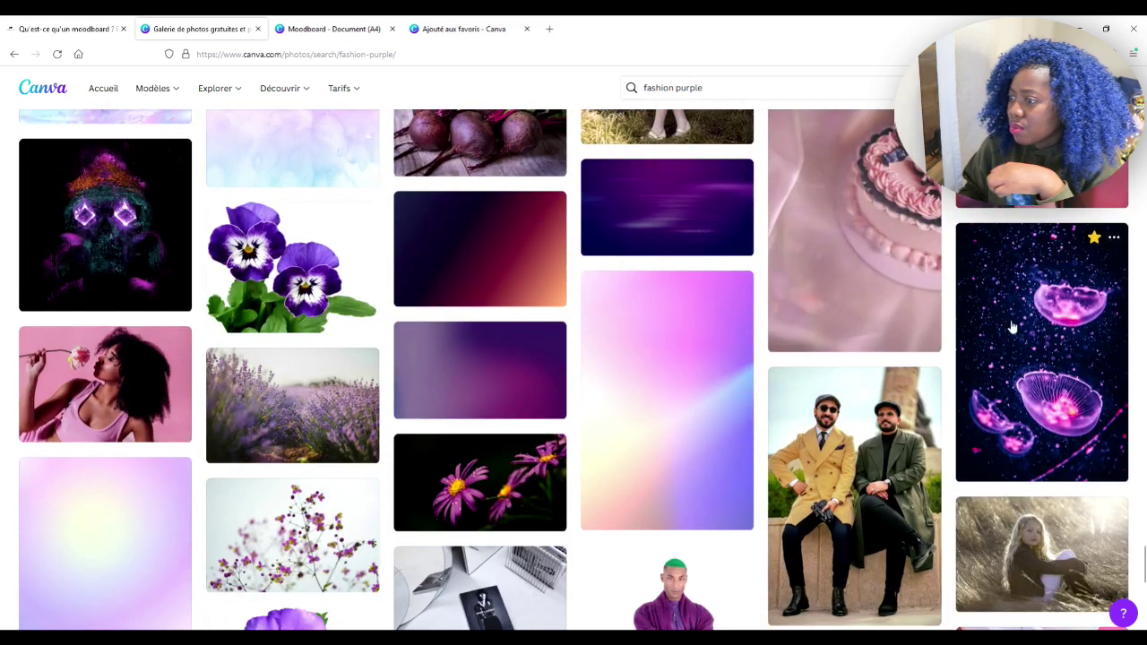
- Find the lavender podium photo with the round backdrop and white spheres and add it to the favourites
scroll(802, 442, "down", 5)
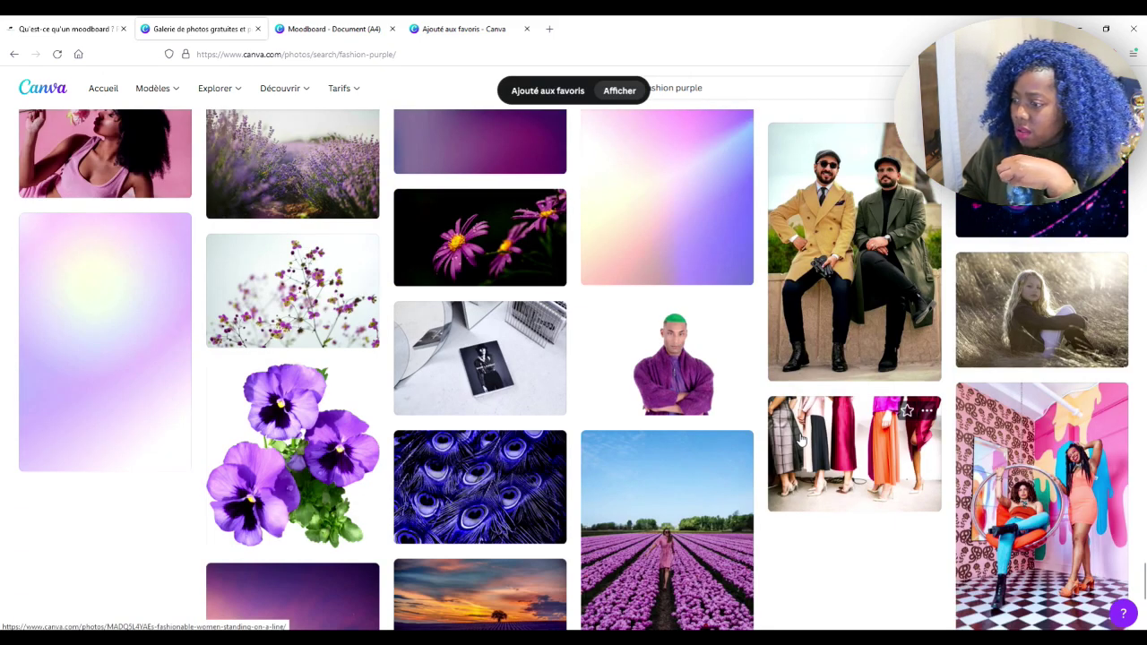
scroll(802, 439, "down", 10)
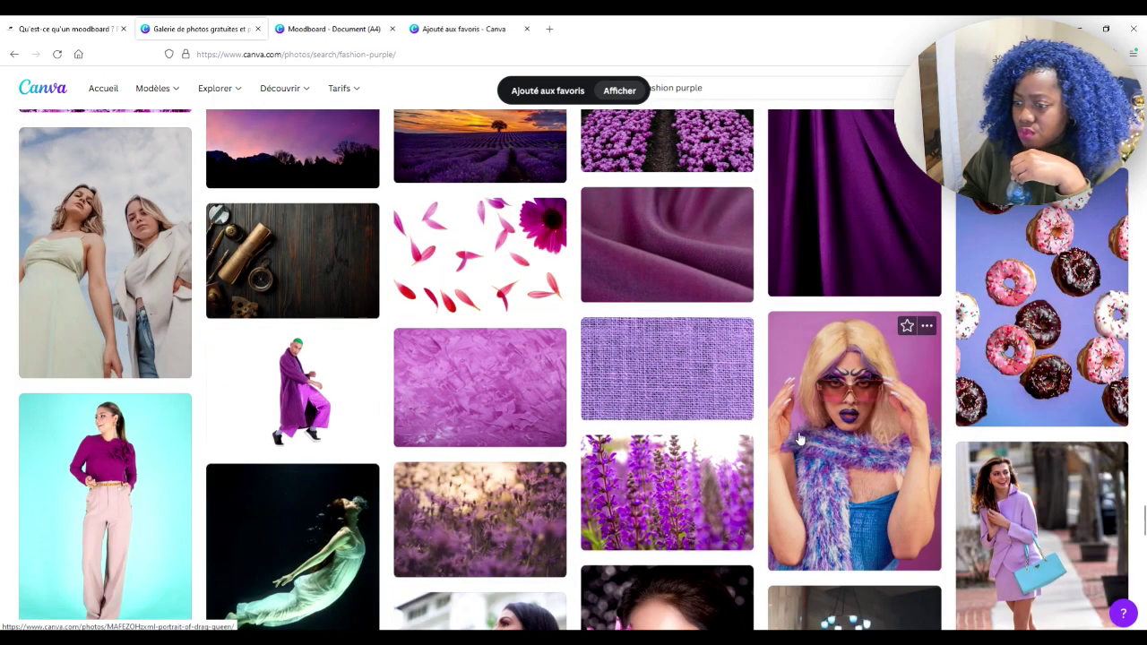
scroll(800, 439, "down", 10)
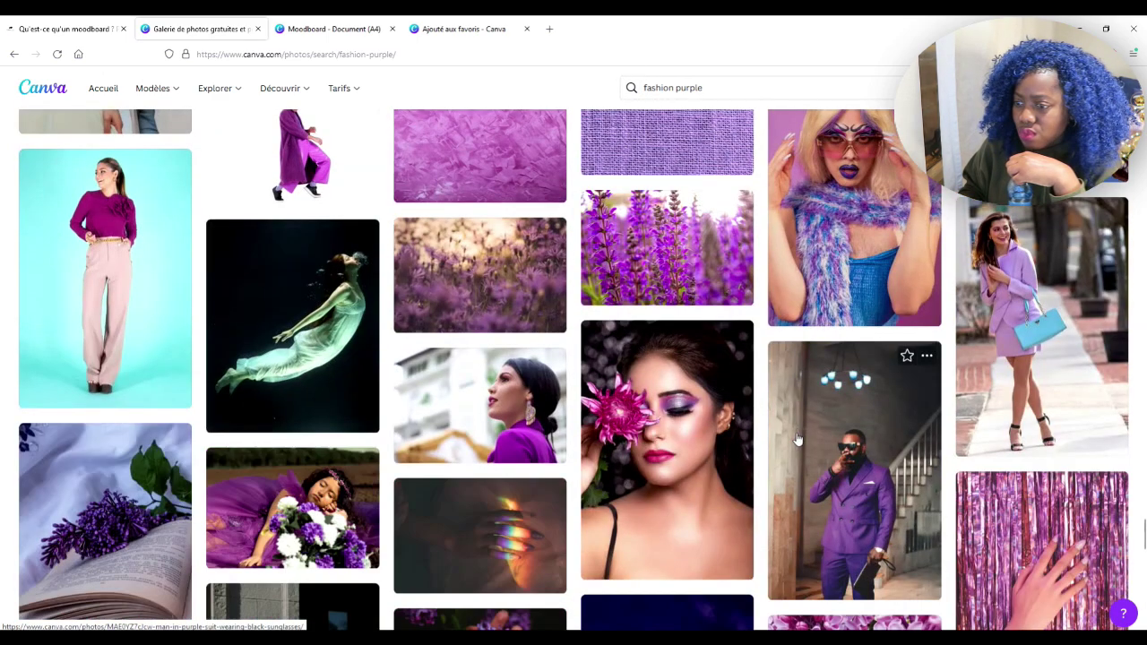
scroll(795, 439, "down", 5)
scroll(794, 442, "down", 8)
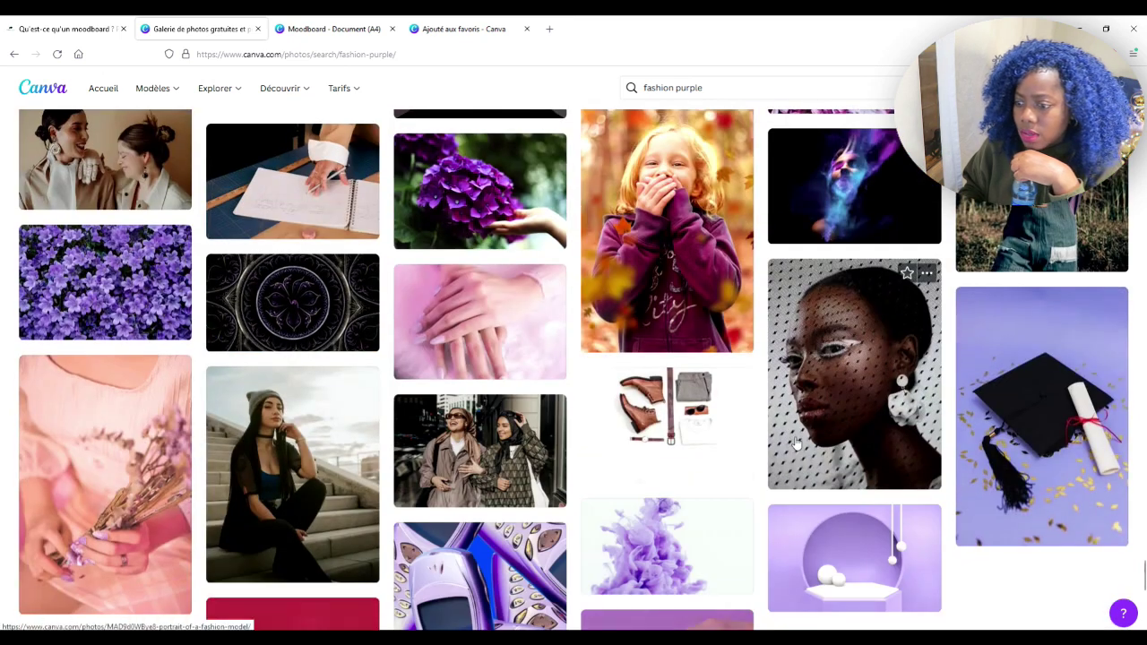
scroll(794, 443, "down", 1)
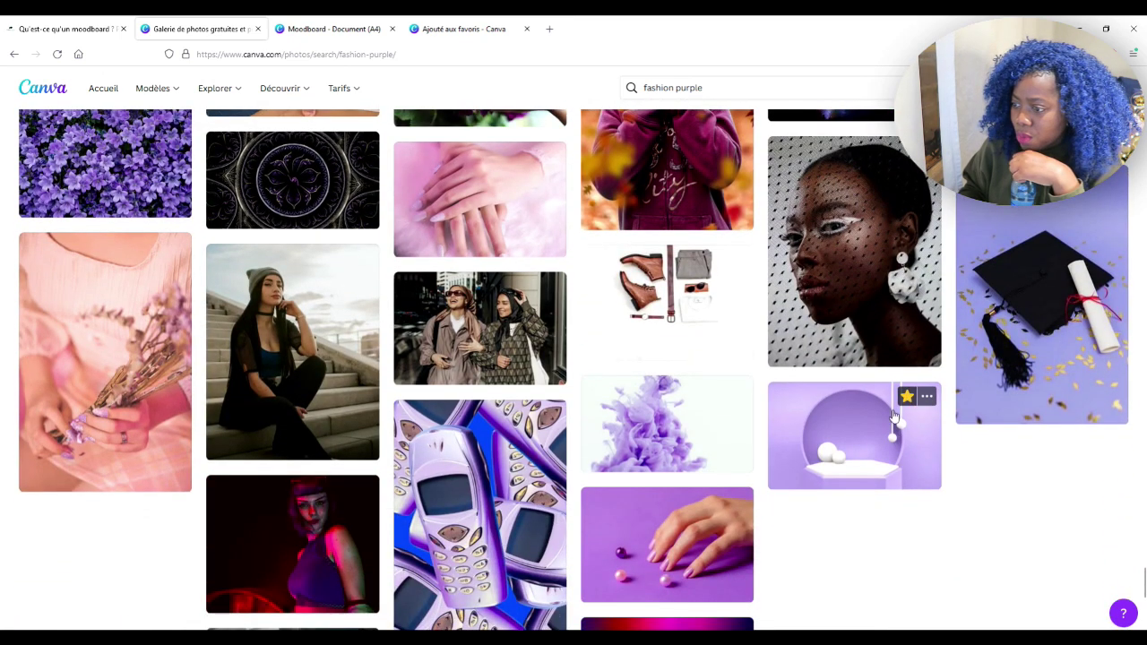
left_click(906, 396)
- Skim the last loaded "fashion purple" photos and return to the beginning of the results
scroll(743, 448, "down", 4)
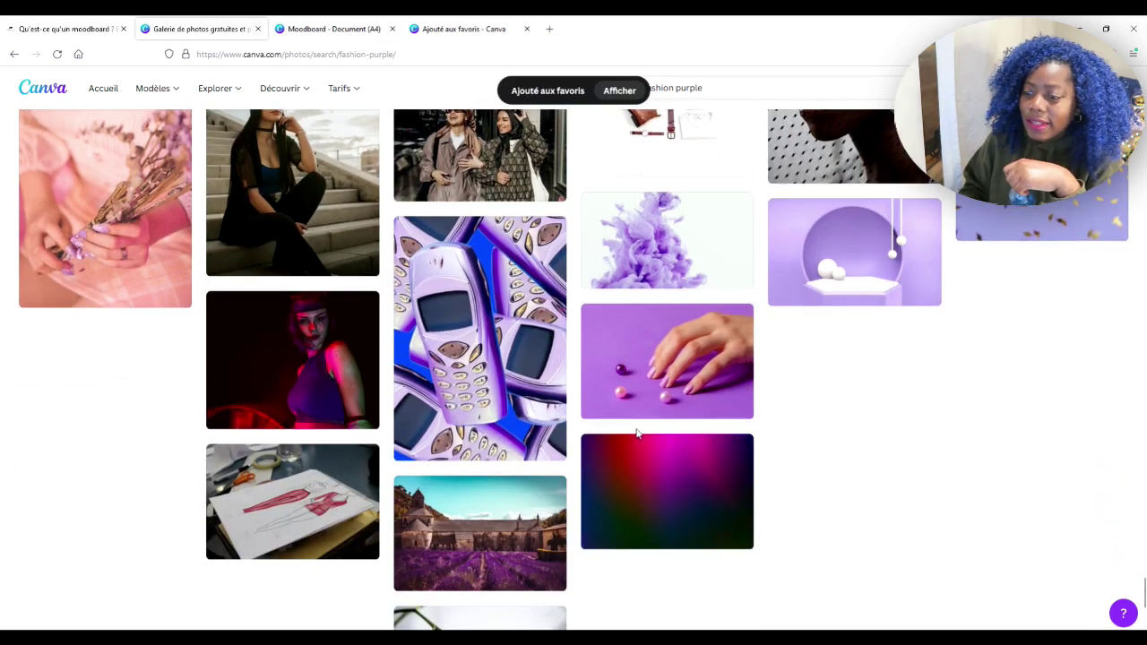
scroll(636, 432, "down", 5)
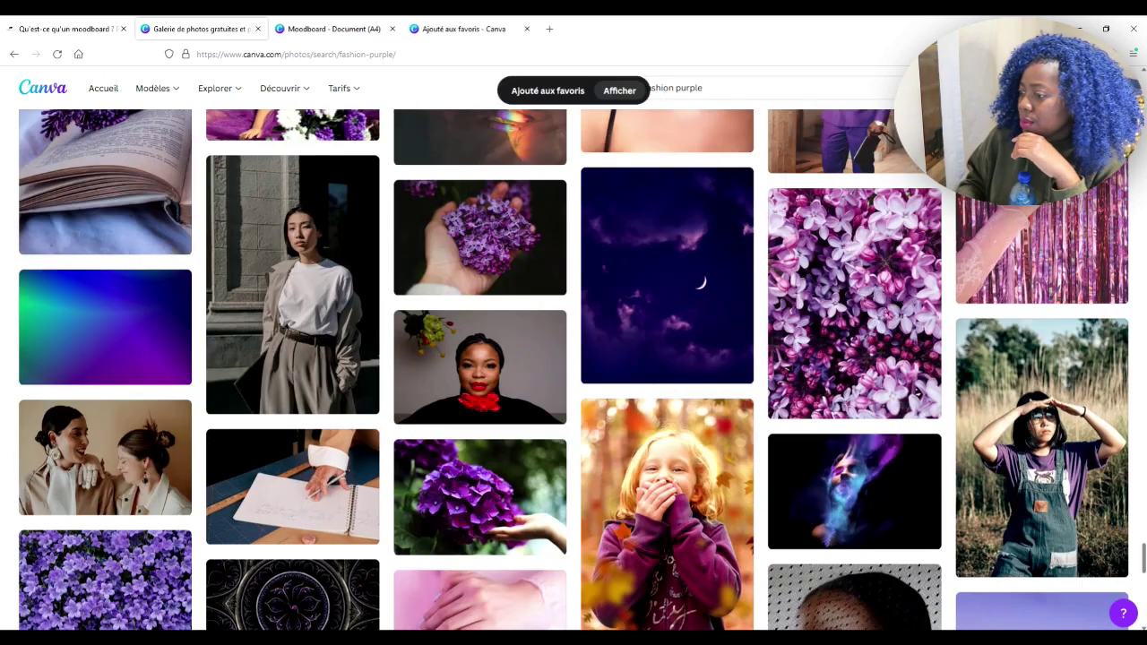
left_click_drag(1143, 560, 1143, 80)
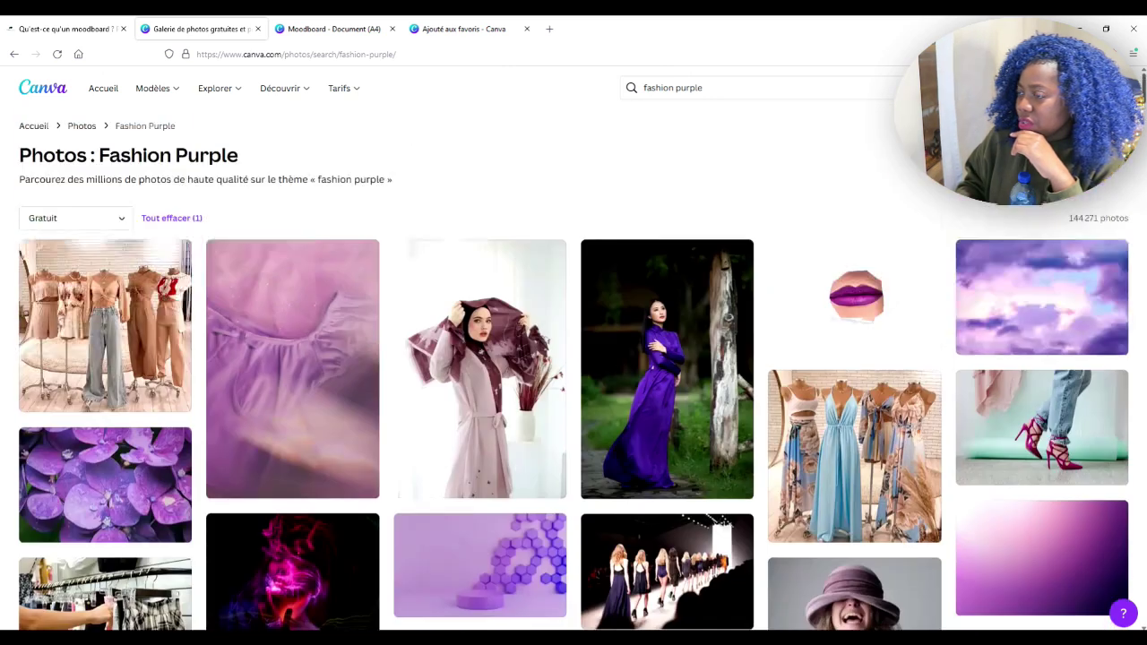
- Replace "fashion" in the search query to look for "macaron purple" photos
left_click_drag(675, 90, 643, 89)
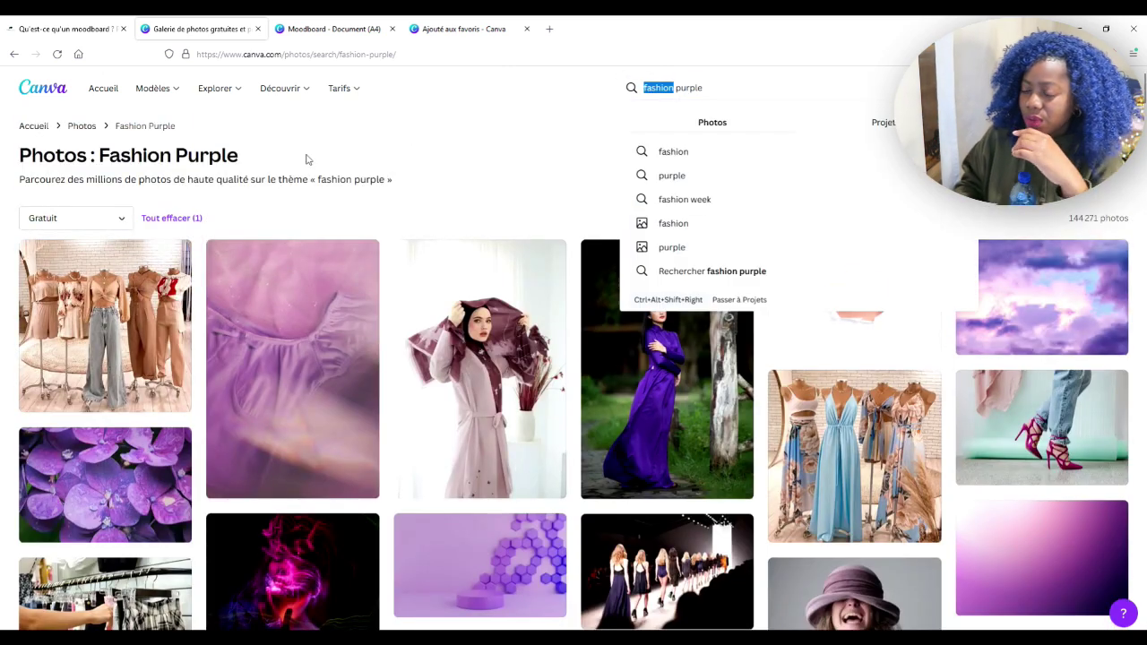
key("BackSpace")
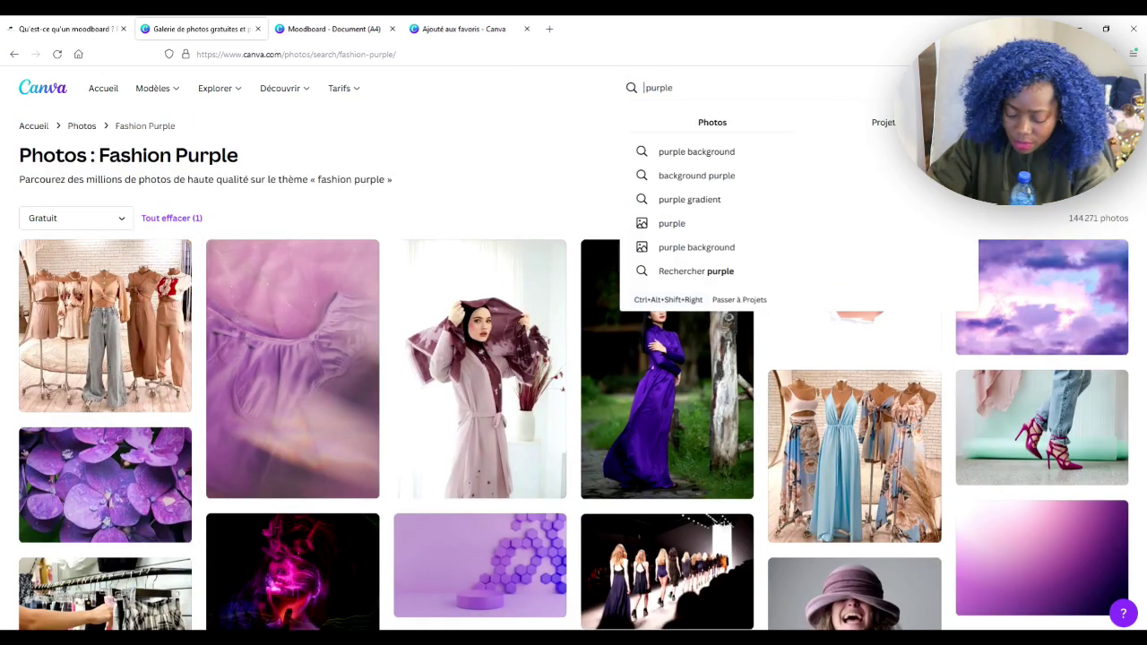
type("mara")
key("BackSpace")
key("BackSpace")
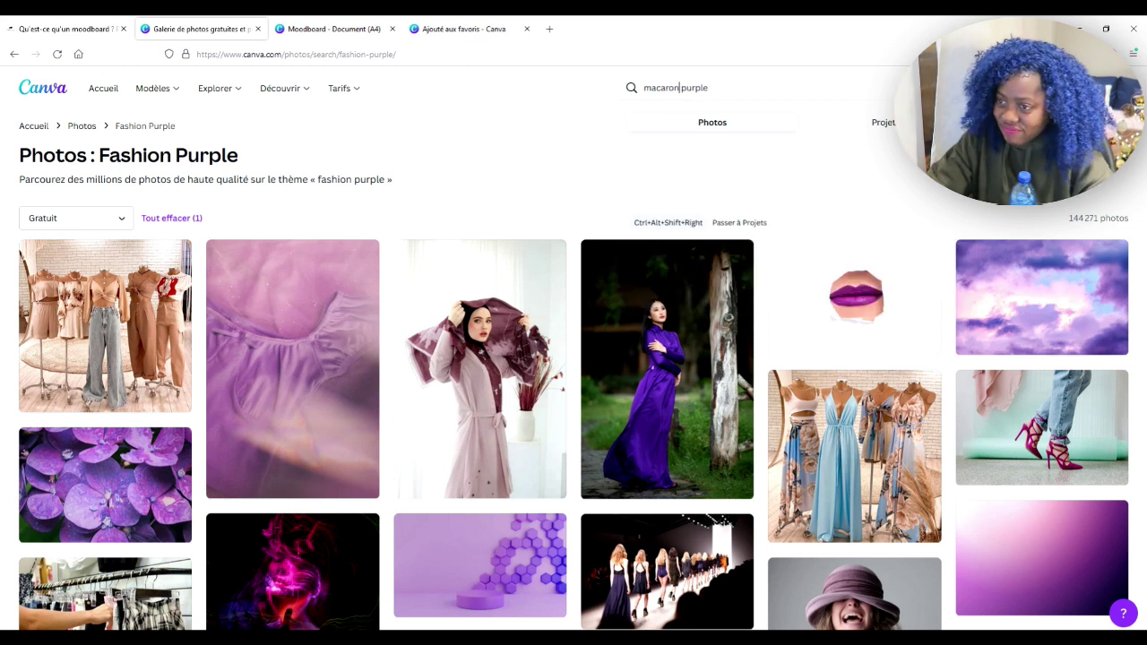
key("Return")
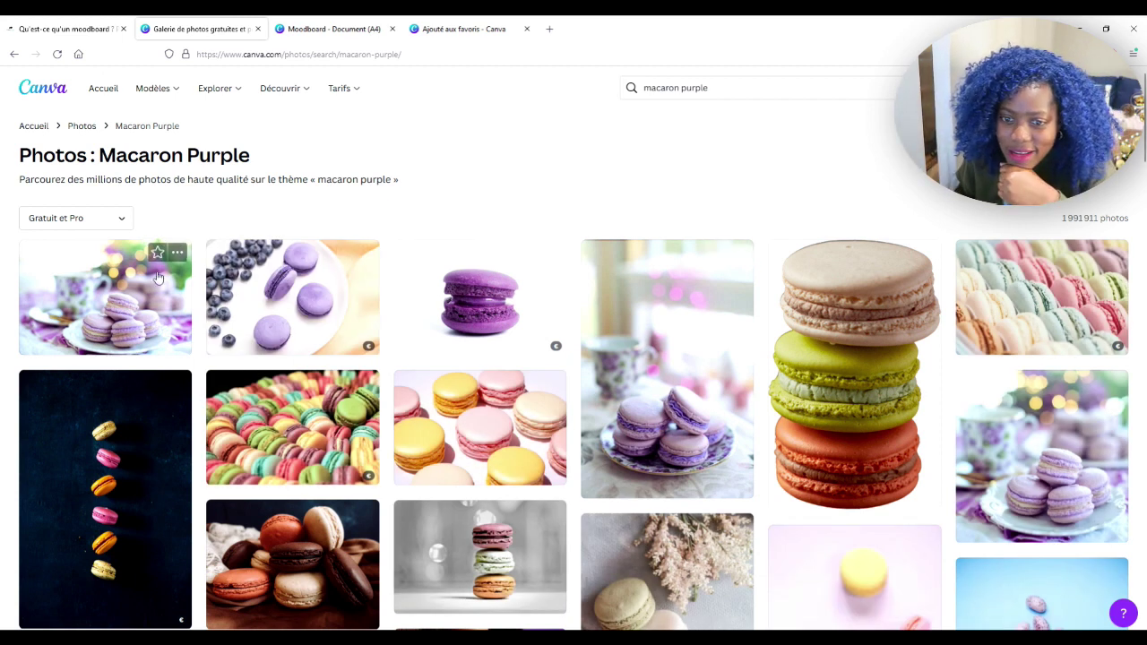
- Star a lilac macaron photo, restrict the results to free ones and star the tall photo of purple macarons on a floral saucer
left_click(719, 254)
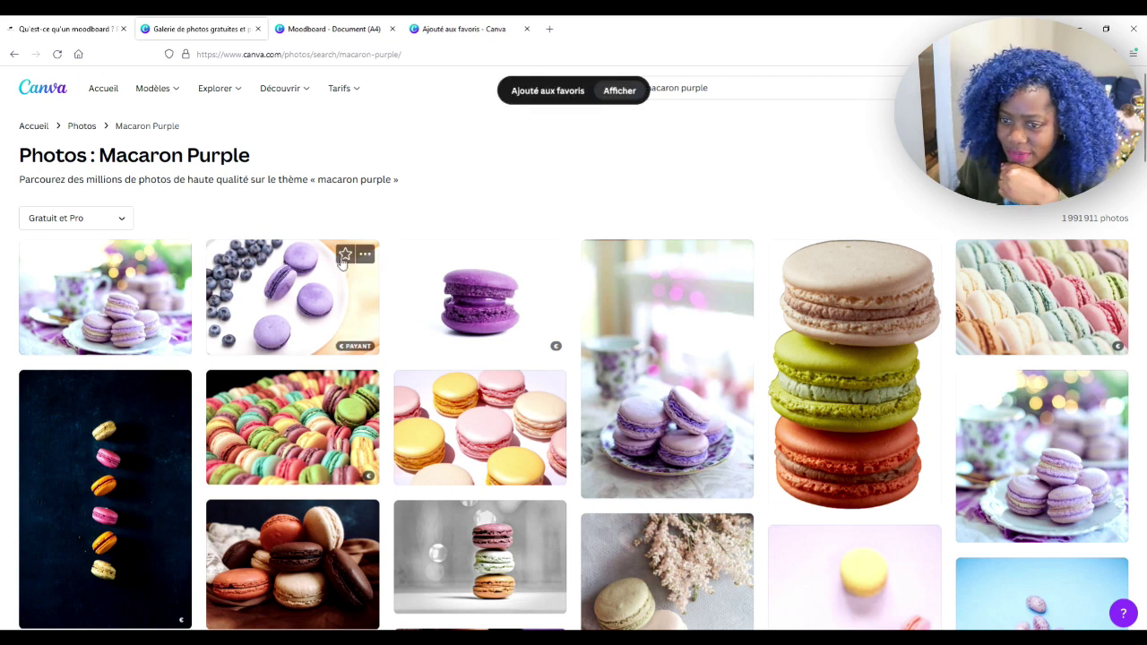
left_click(97, 219)
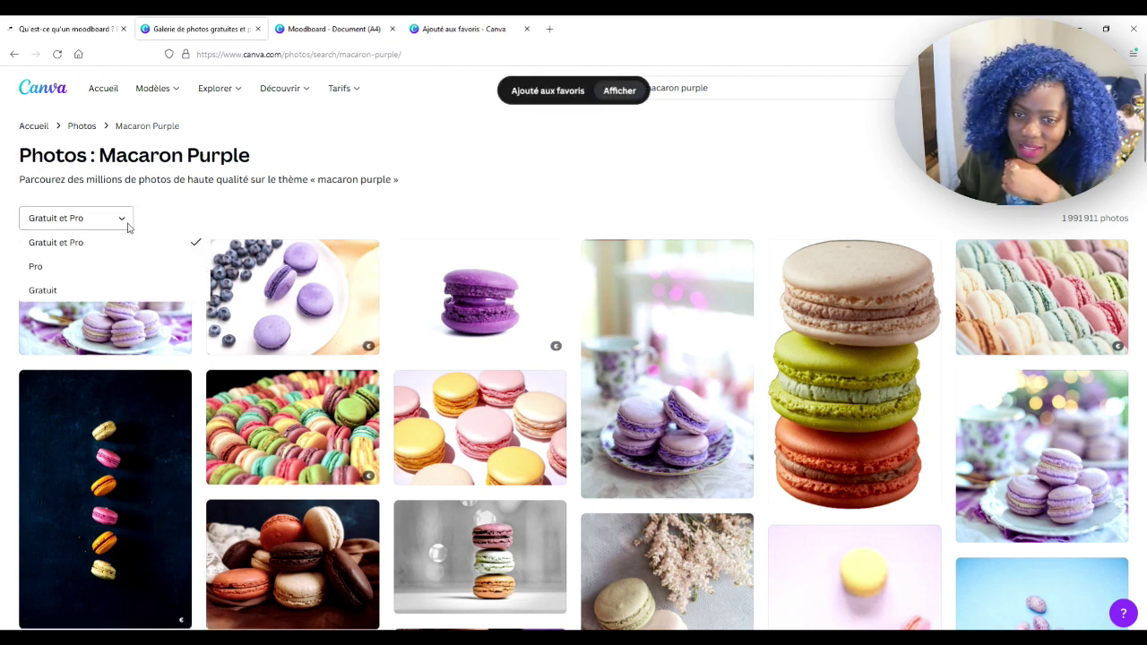
left_click(92, 299)
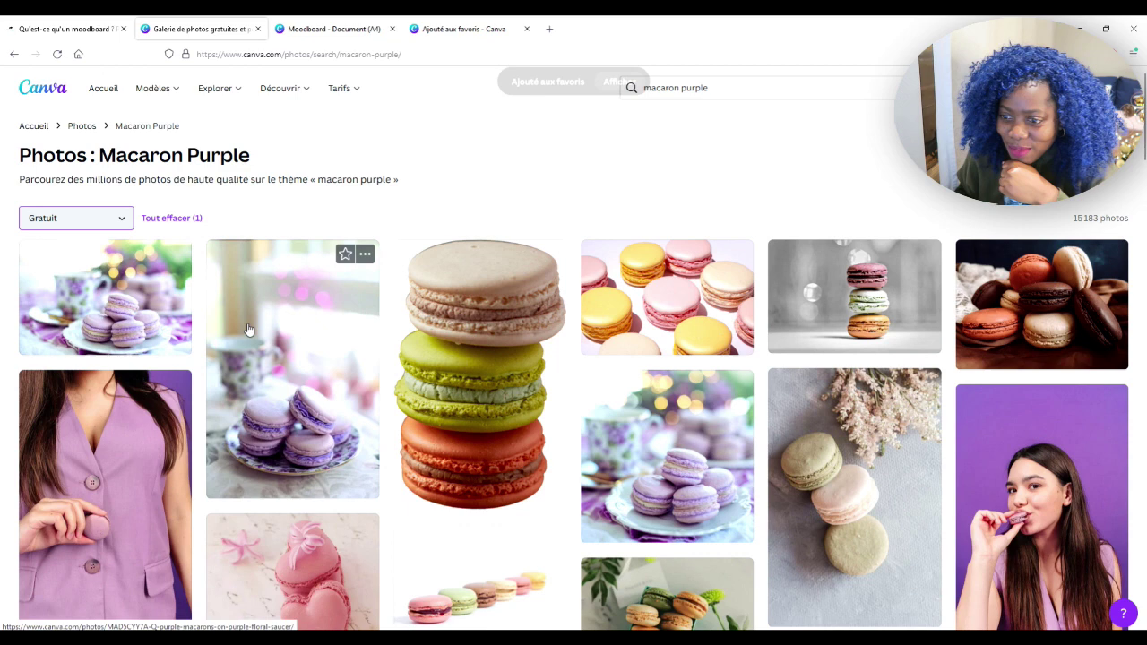
left_click(344, 256)
- Skim the other macaron photos, search for "bag purple" instead and limit the results to free photos
scroll(236, 433, "down", 4)
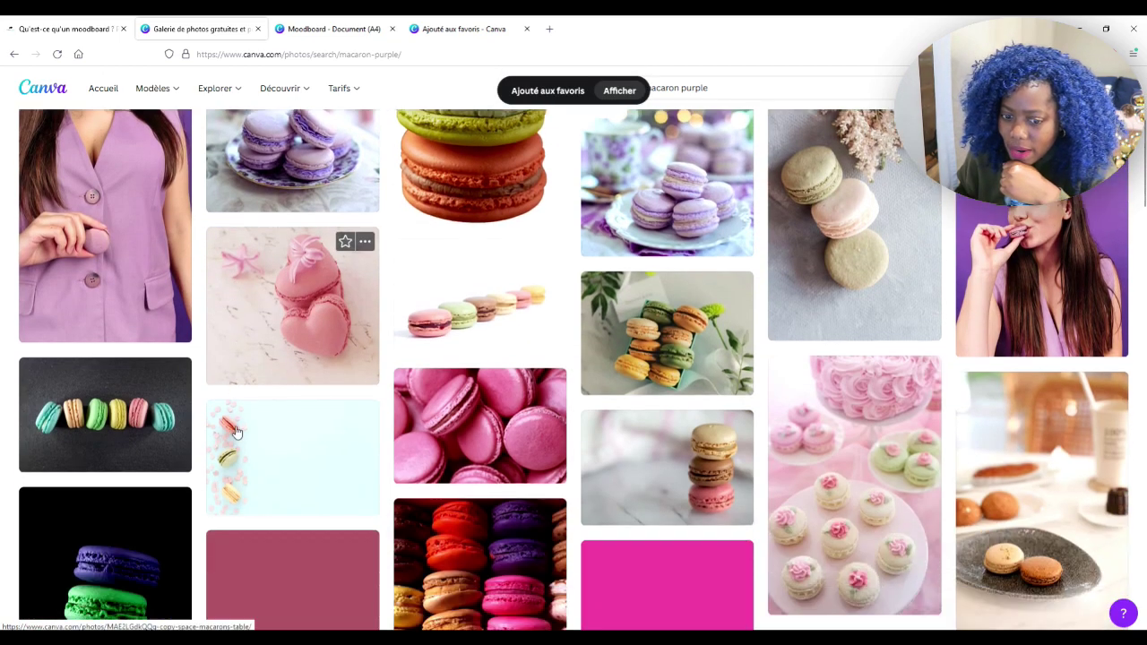
scroll(236, 433, "down", 10)
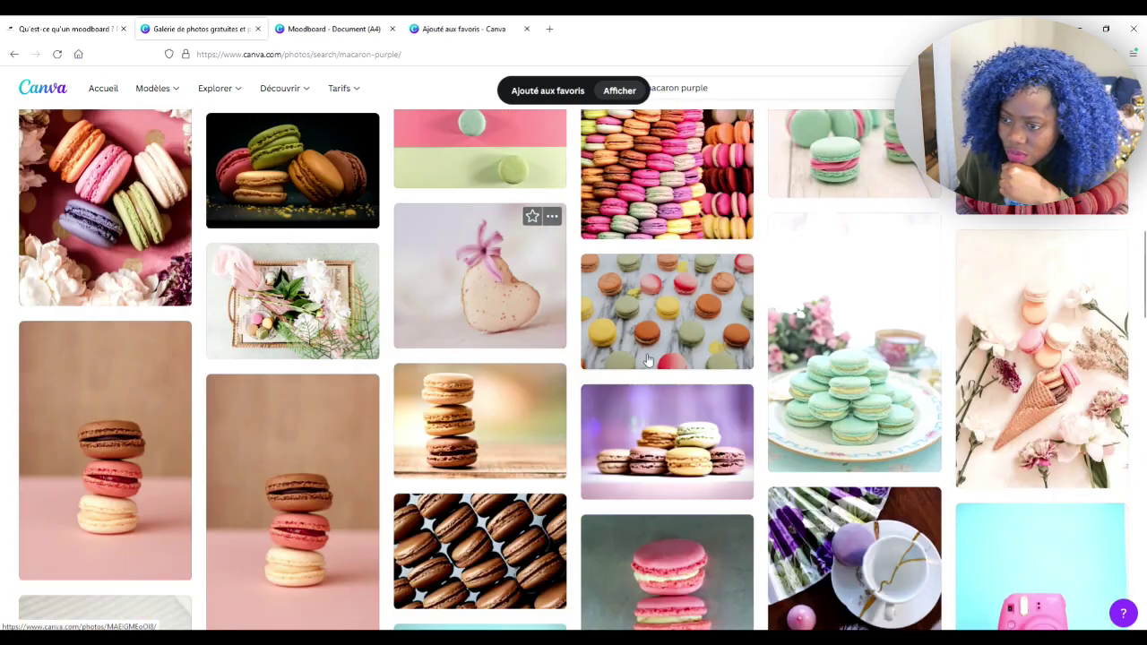
scroll(648, 359, "up", 15)
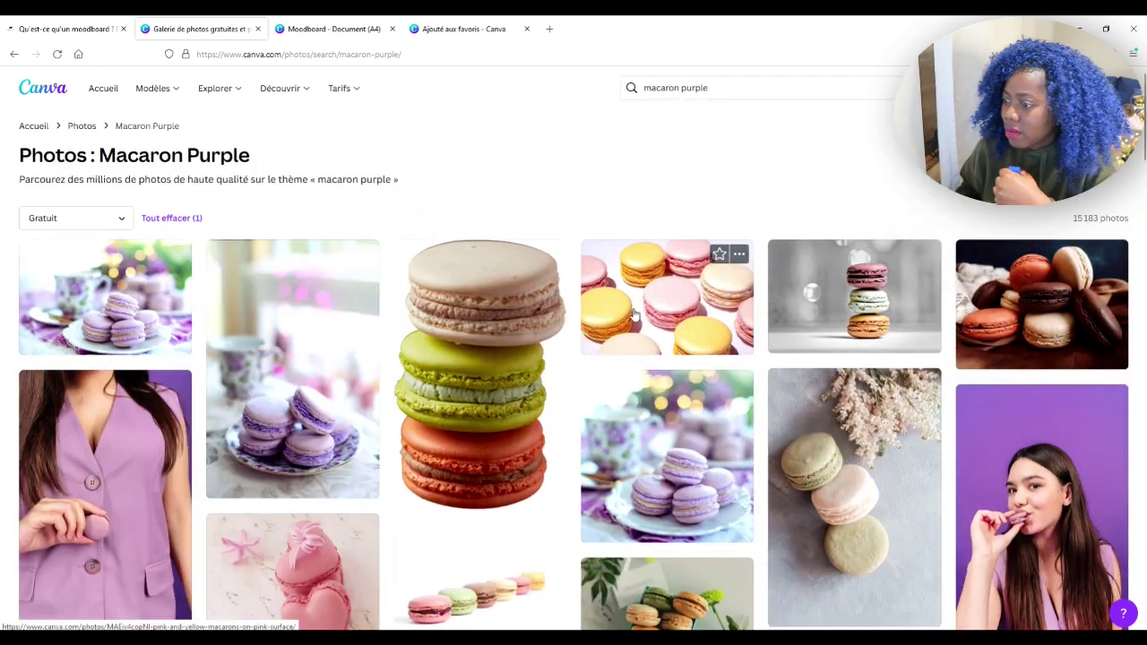
left_click(678, 87)
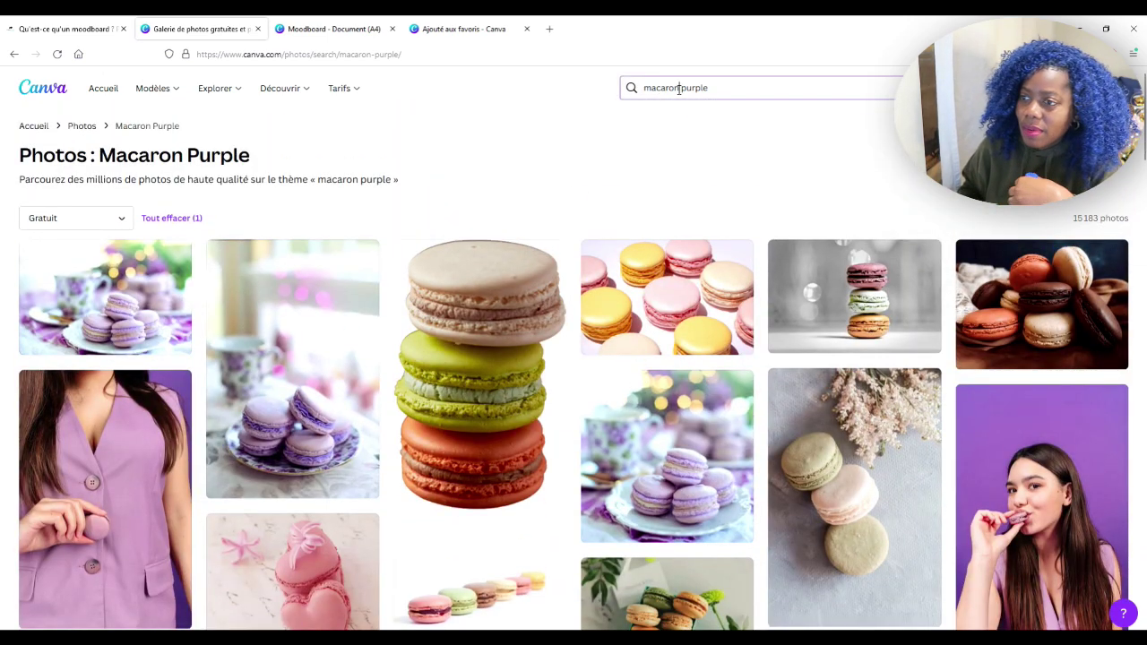
type("bag")
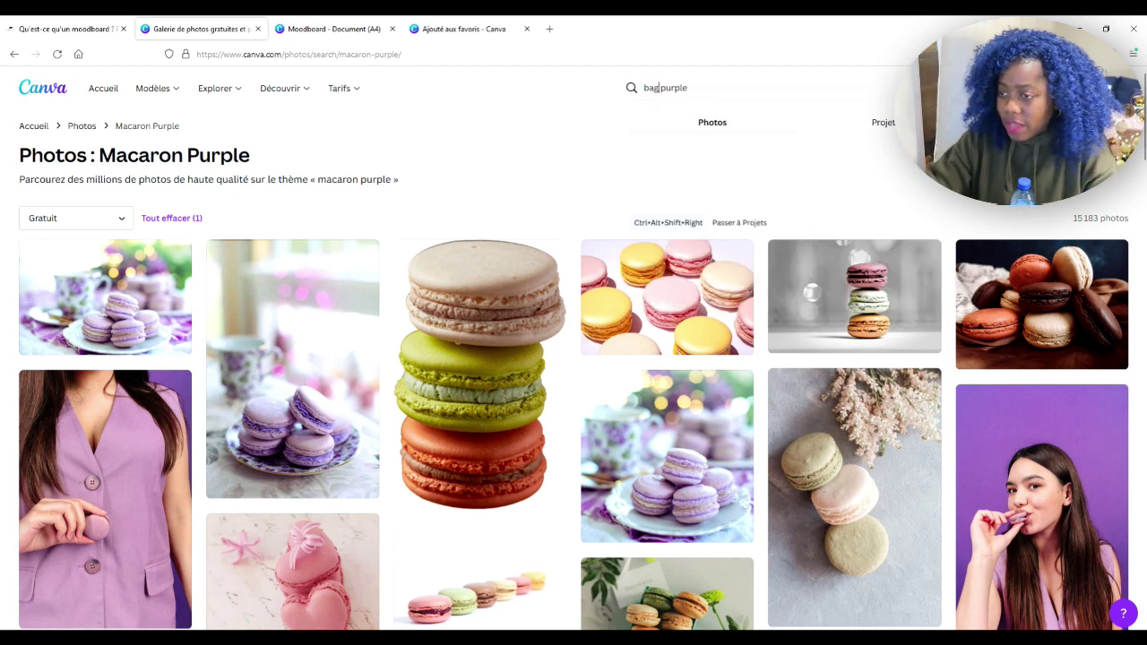
key("Return")
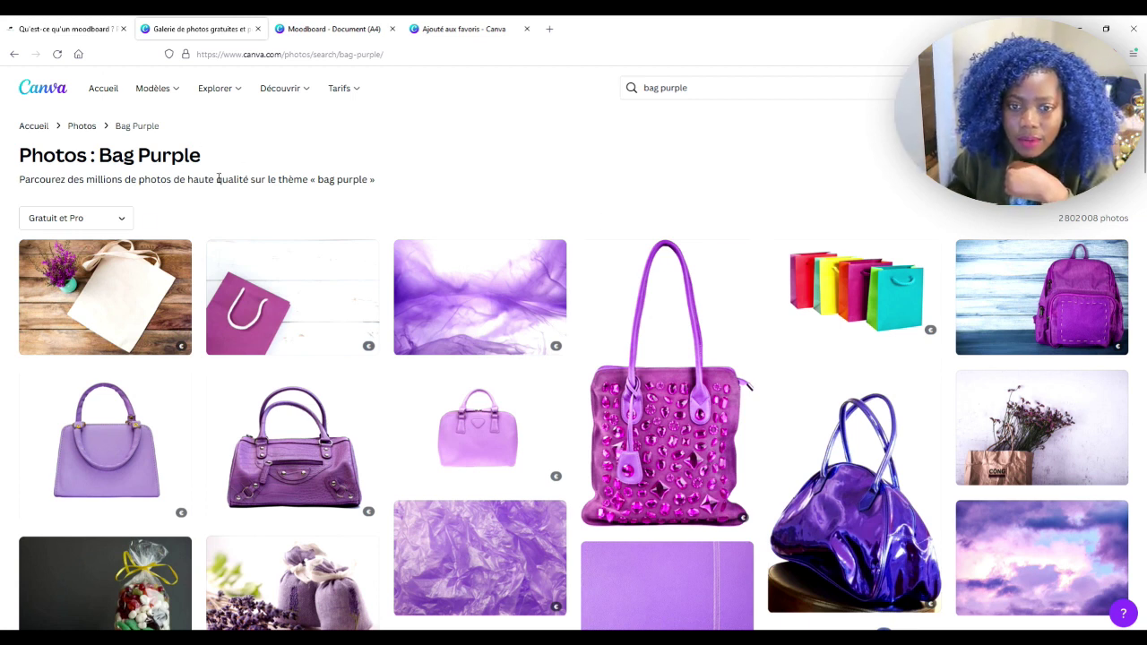
left_click(107, 220)
left_click(73, 296)
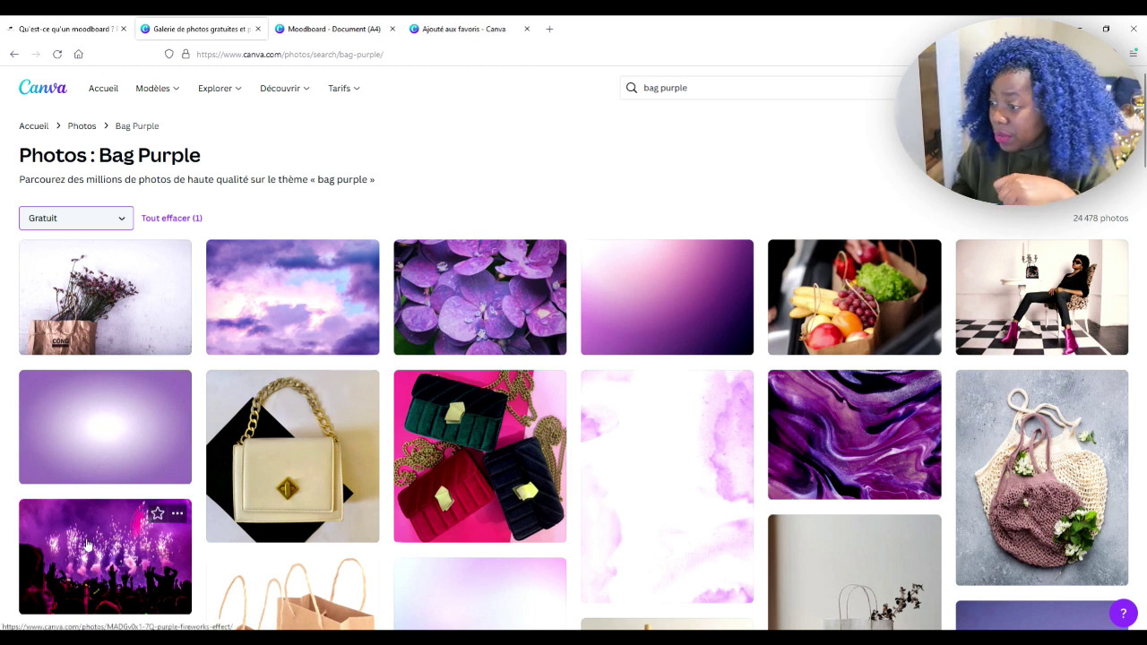
- Look through the free "bag purple" results for a suitable purple bag photo and return to the beginning
scroll(139, 524, "down", 2)
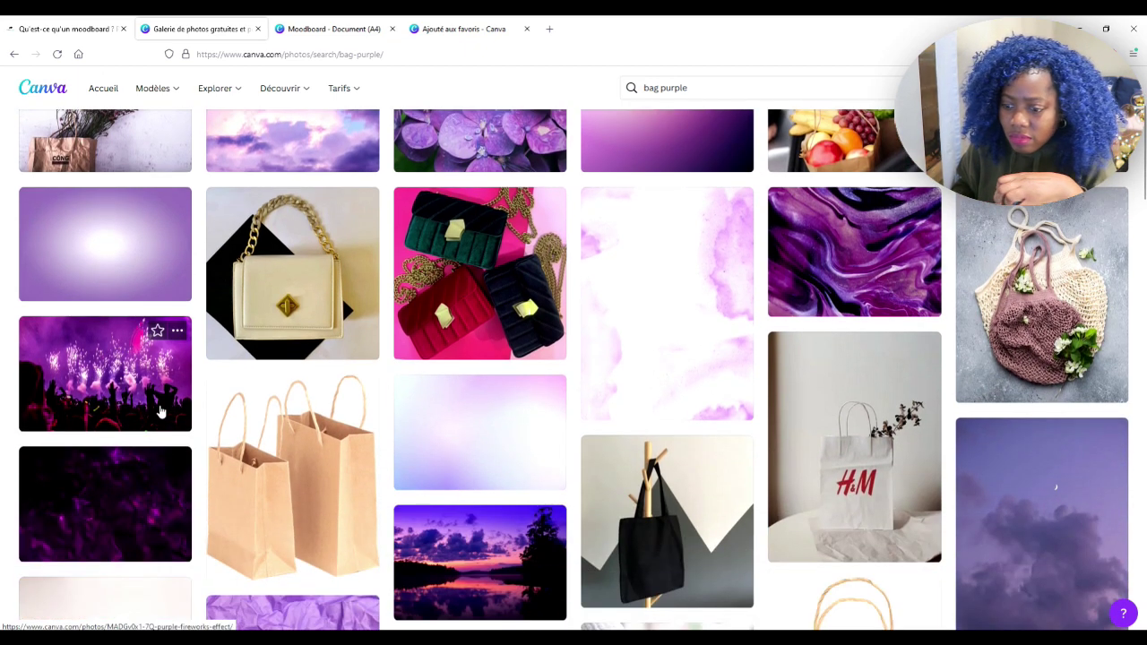
scroll(159, 411, "down", 2)
scroll(157, 414, "down", 2)
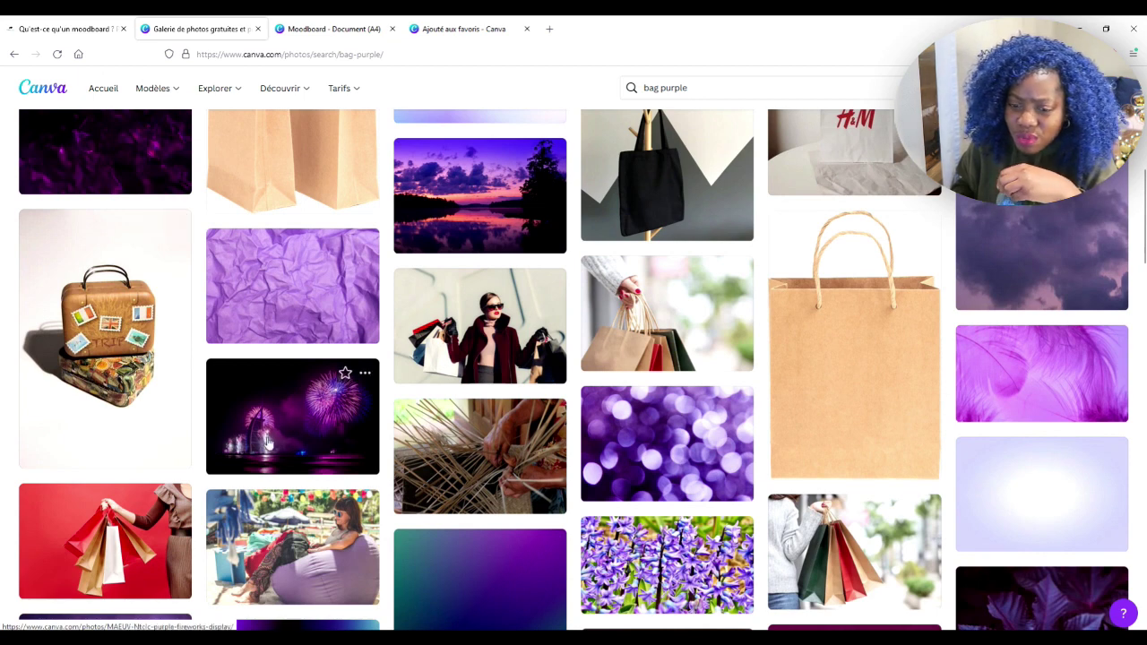
scroll(420, 409, "down", 2)
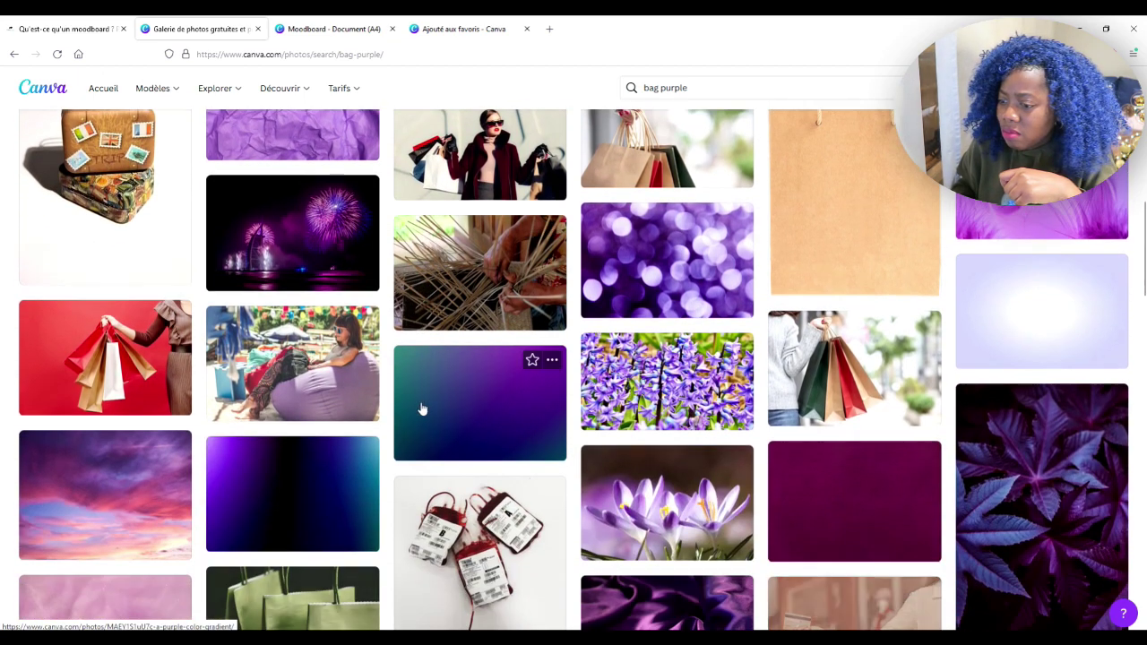
scroll(420, 409, "down", 3)
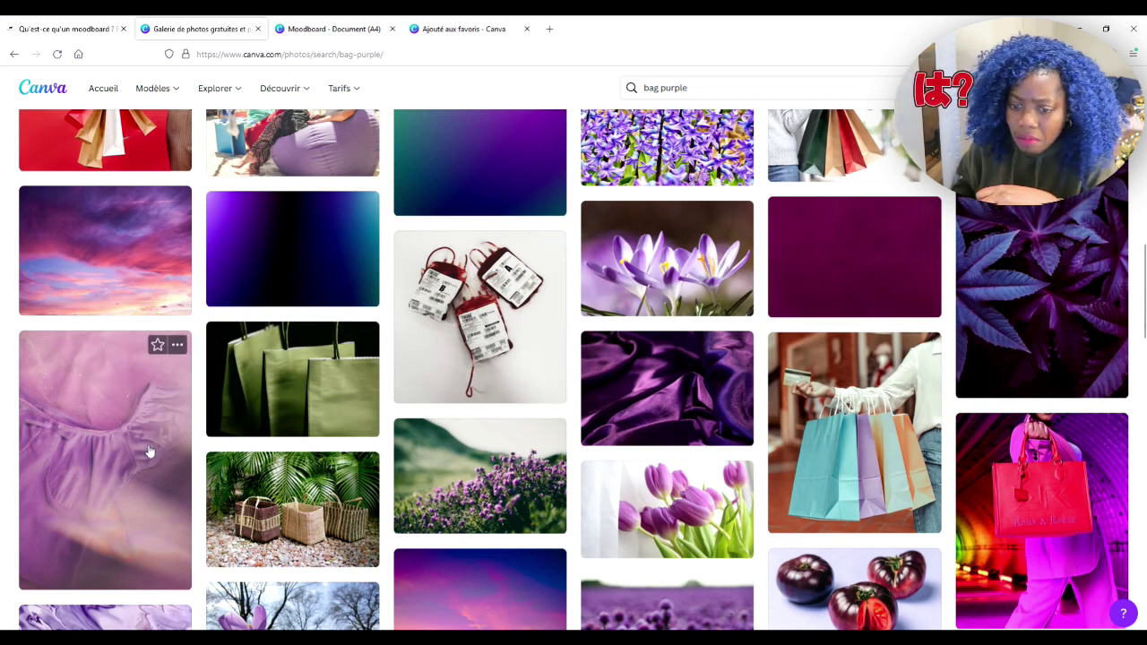
scroll(179, 439, "down", 1)
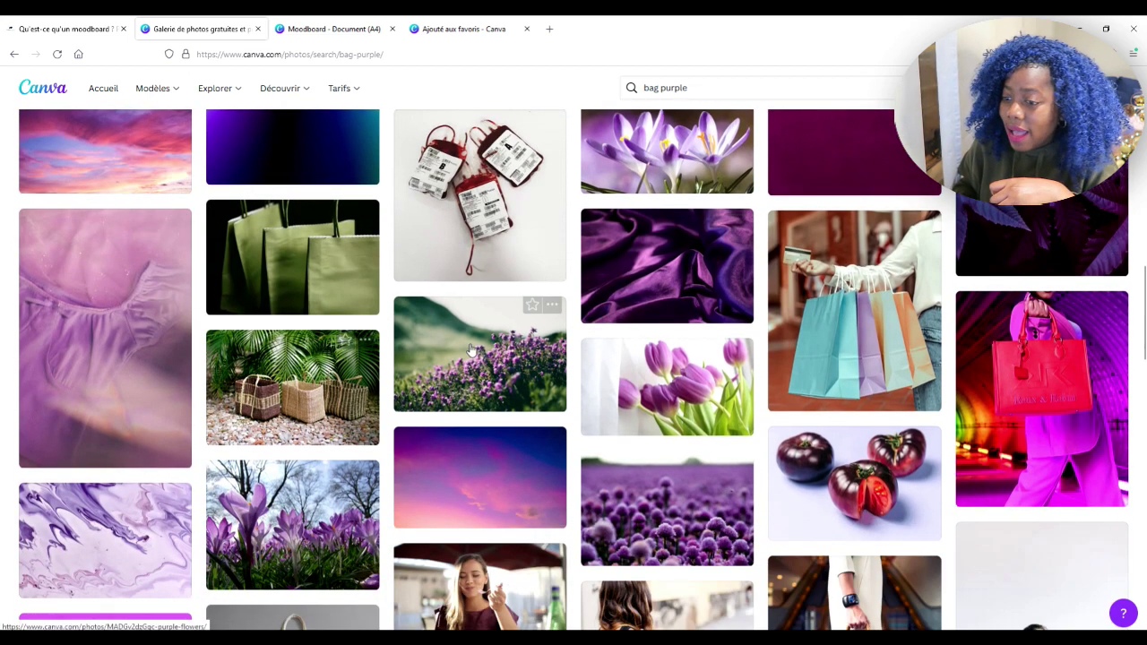
scroll(601, 326, "up", 10)
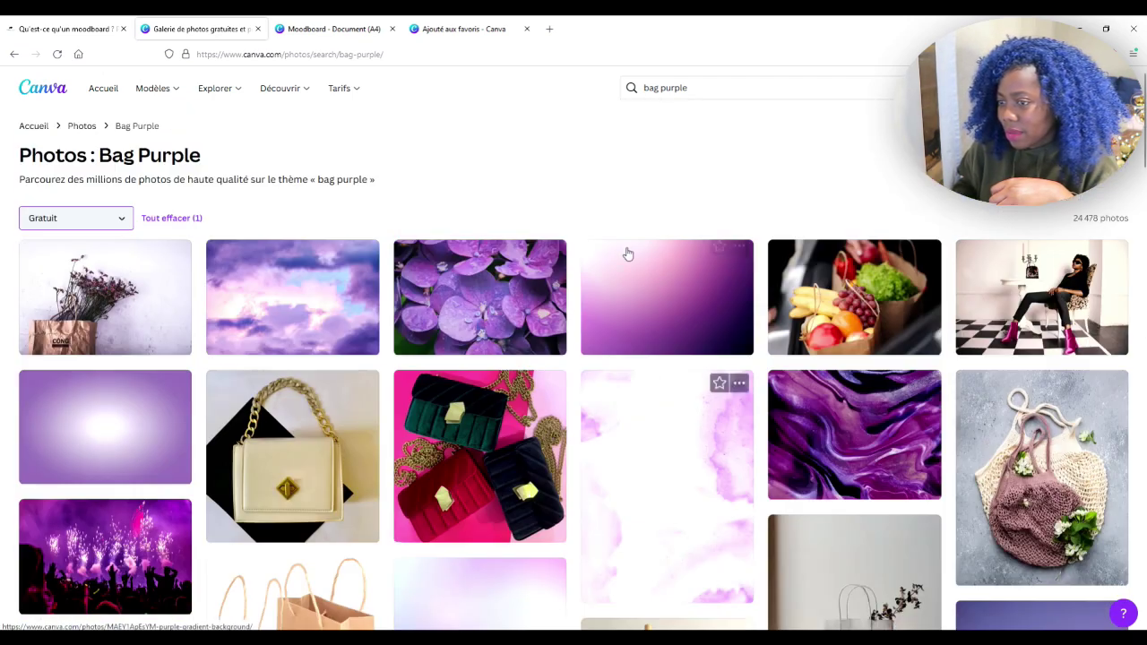
- Change the photo search to "purse purple" and show only free results
double_click(653, 87)
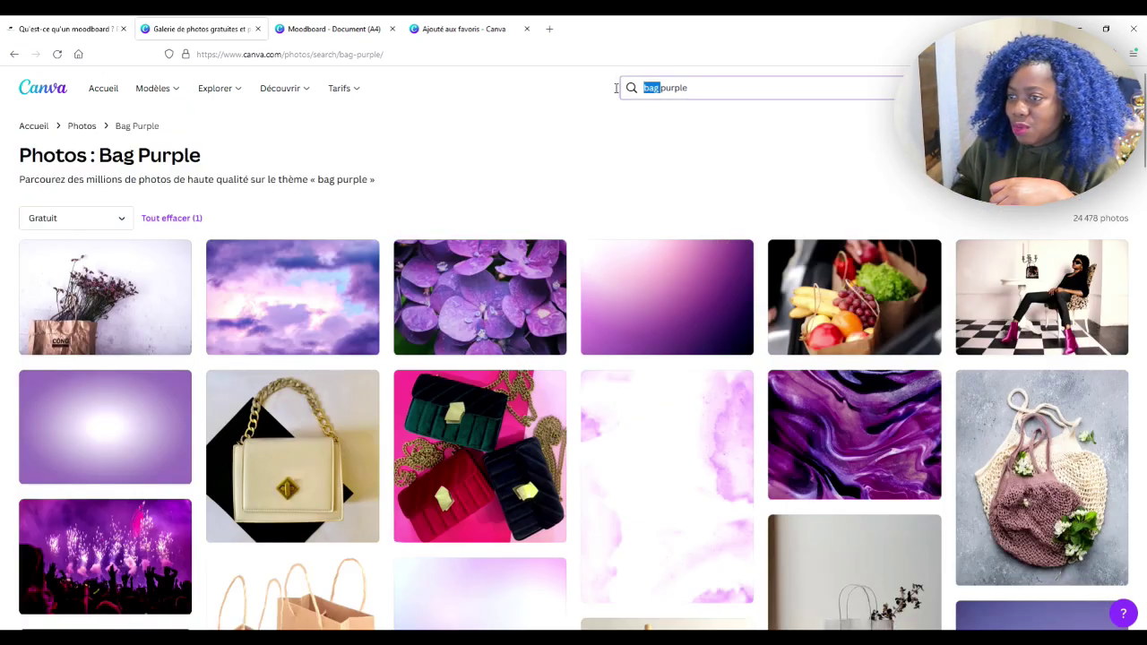
type("purse")
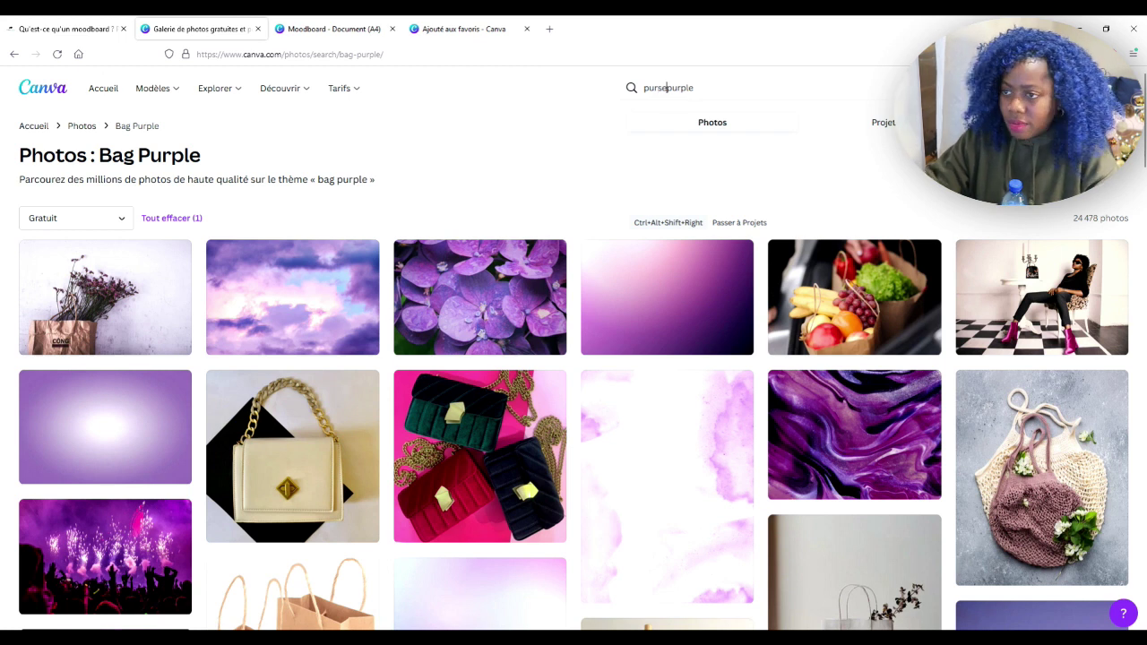
key("Return")
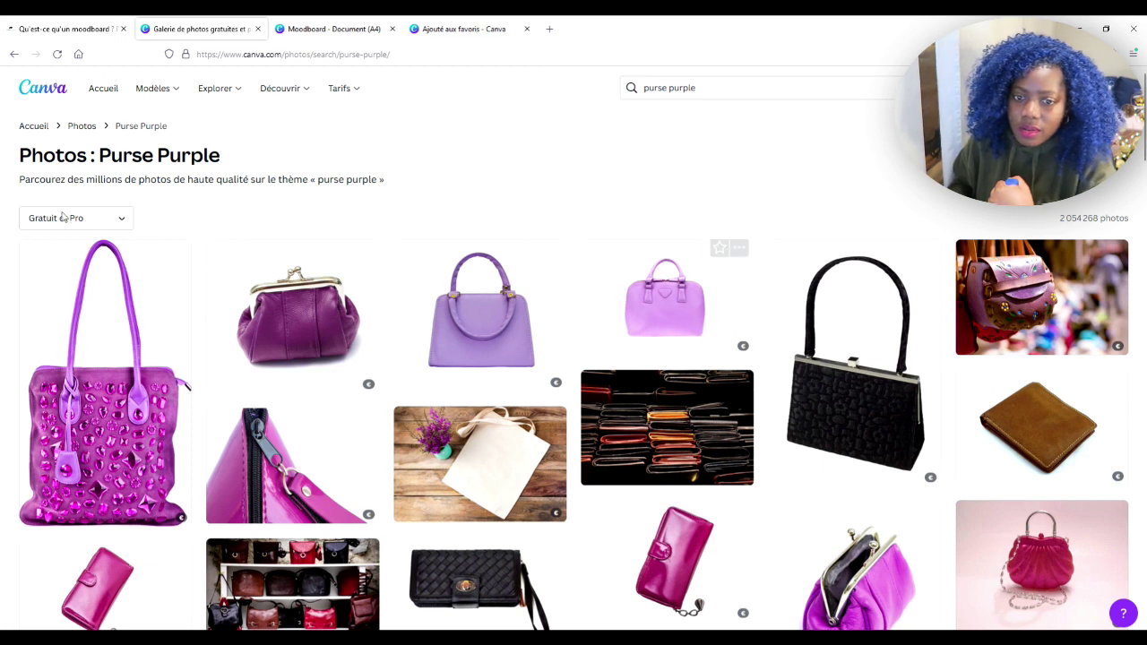
left_click(124, 219)
left_click(81, 291)
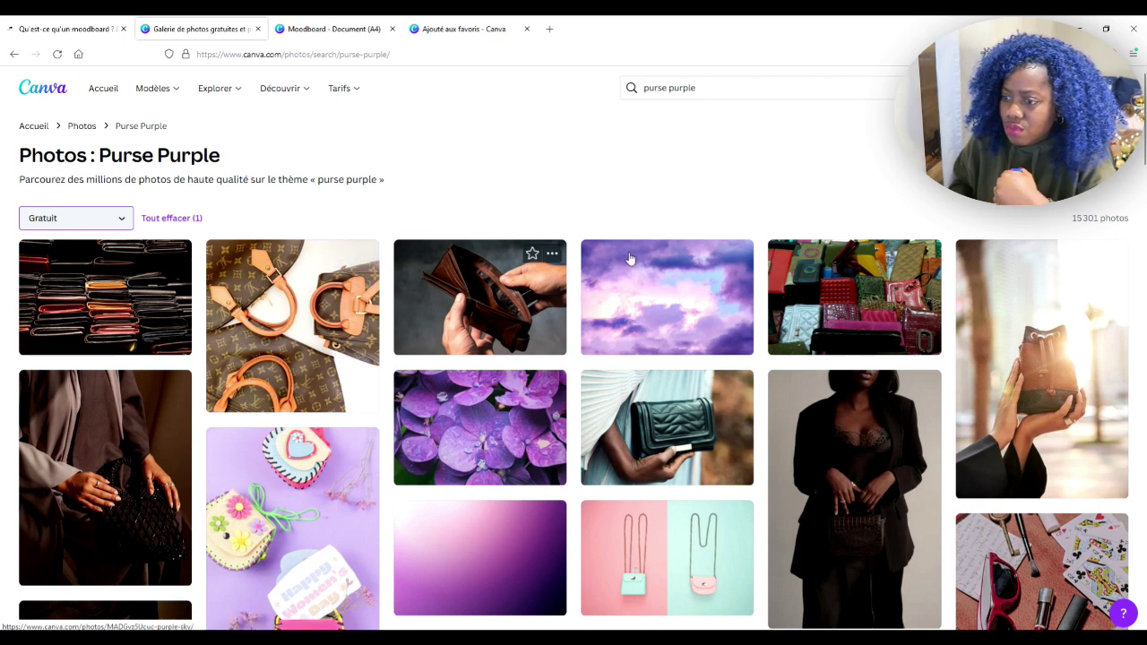
- Add a photo from the first row of the "purse purple" results and the pale purple marbled texture further down to the favourites
left_click(345, 254)
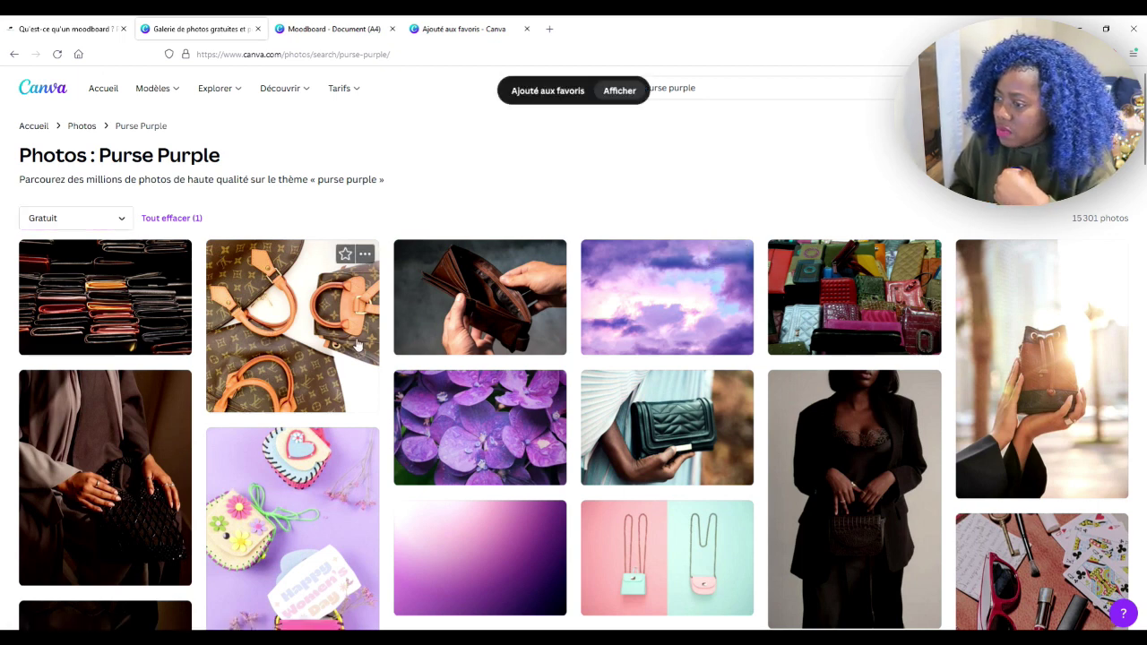
scroll(358, 343, "down", 5)
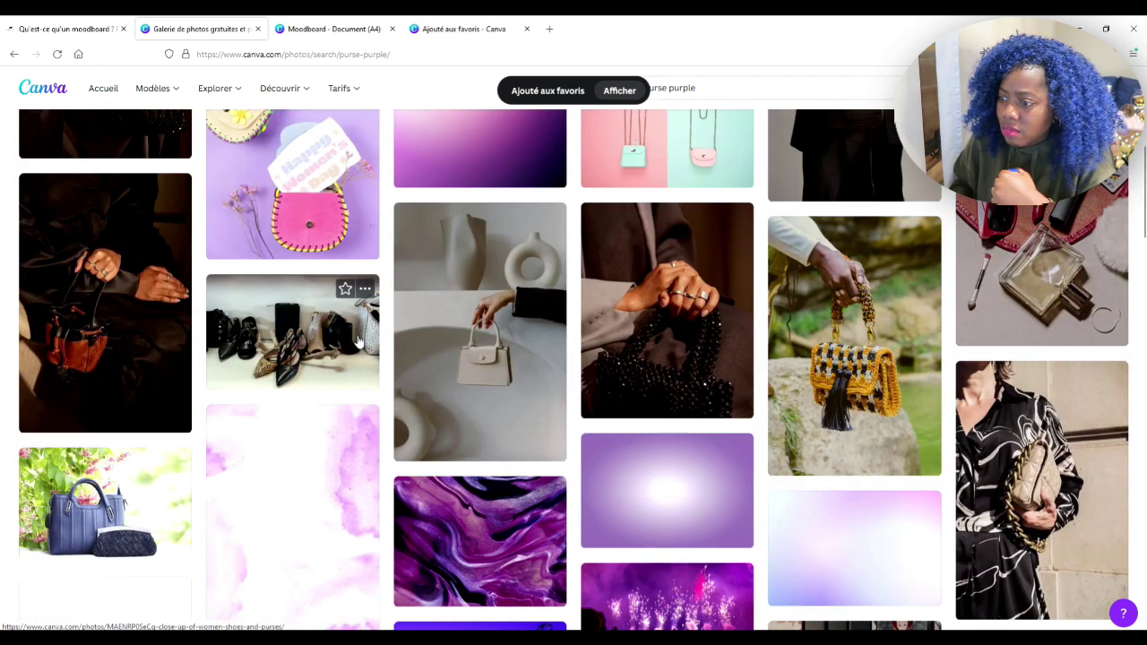
scroll(356, 340, "down", 3)
scroll(357, 338, "down", 3)
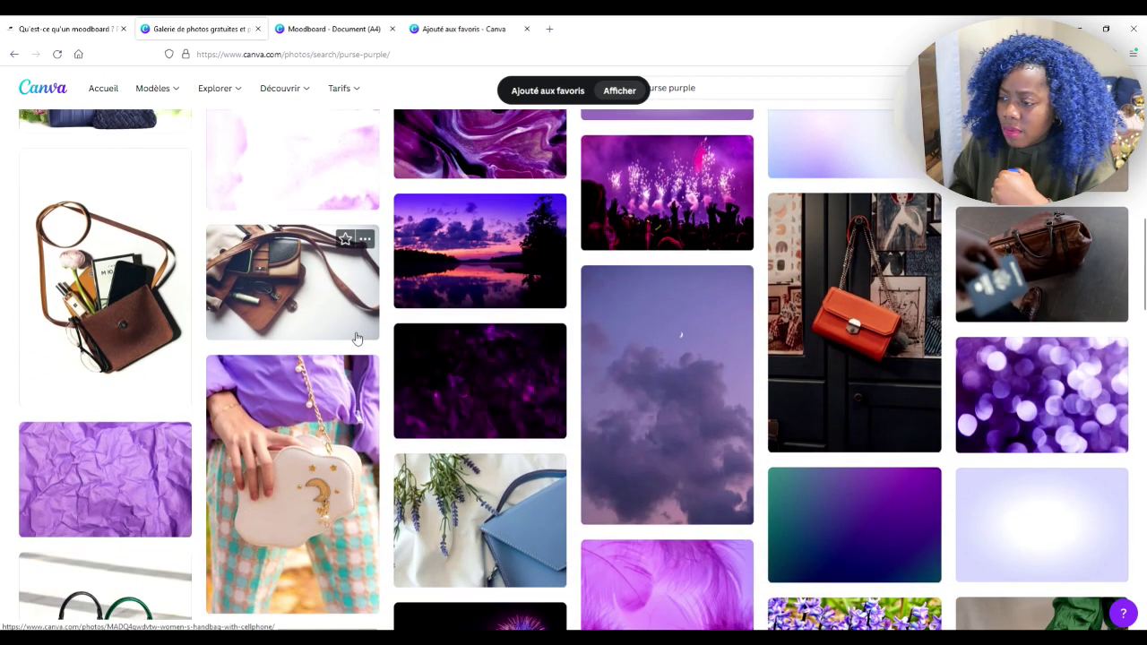
scroll(356, 339, "down", 5)
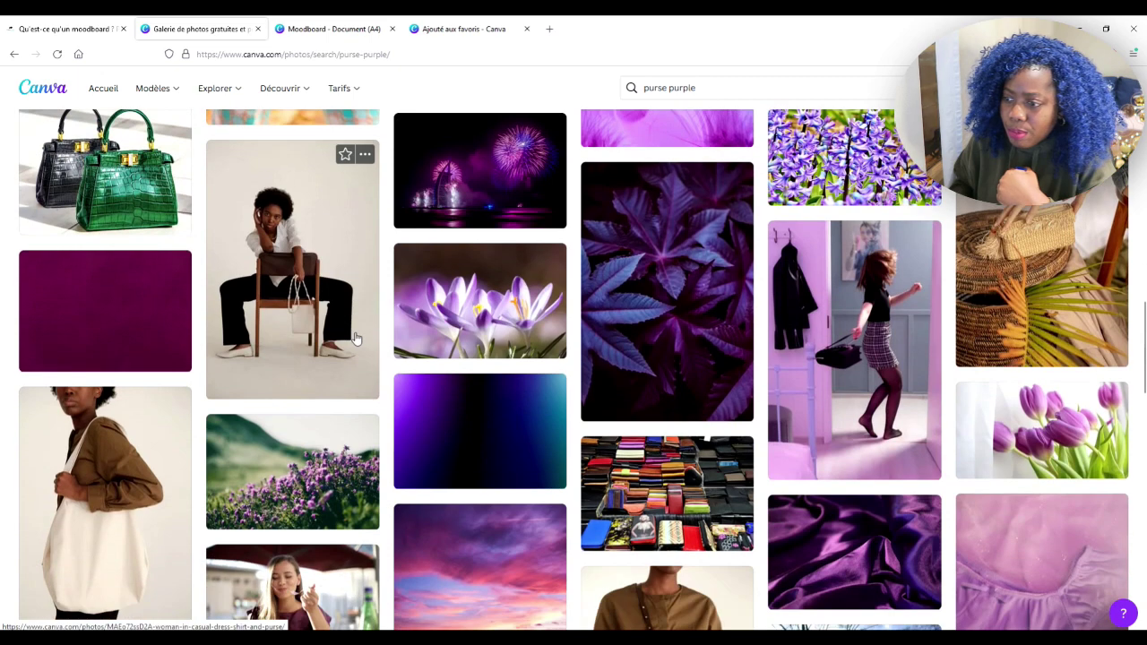
scroll(355, 339, "down", 2)
scroll(354, 338, "up", 2)
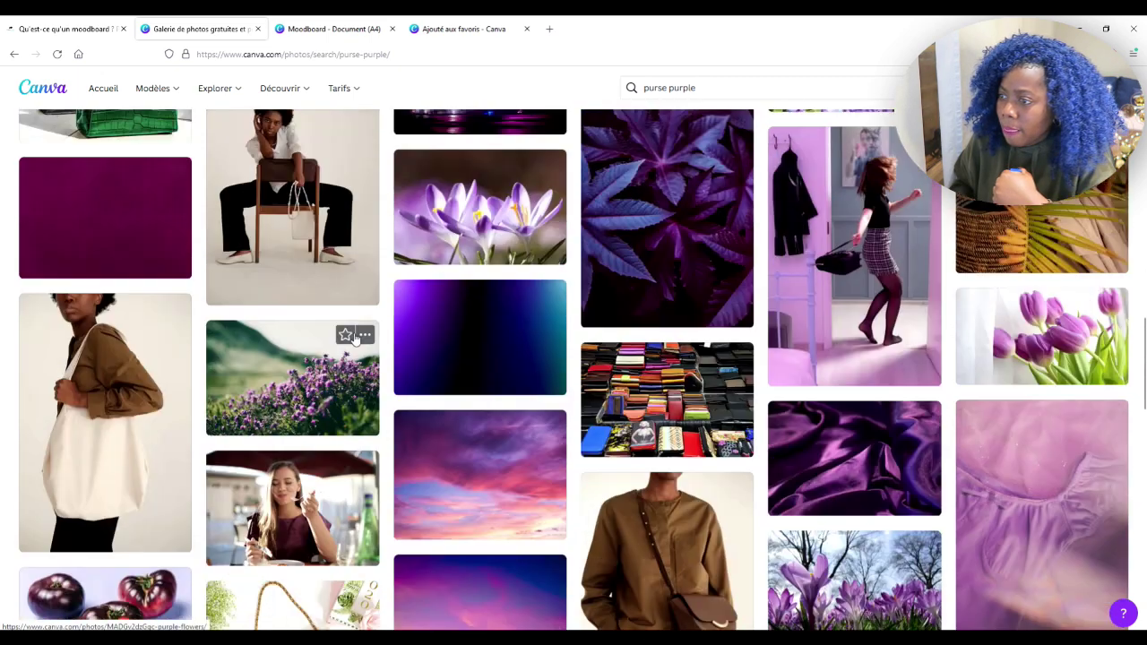
scroll(354, 338, "down", 2)
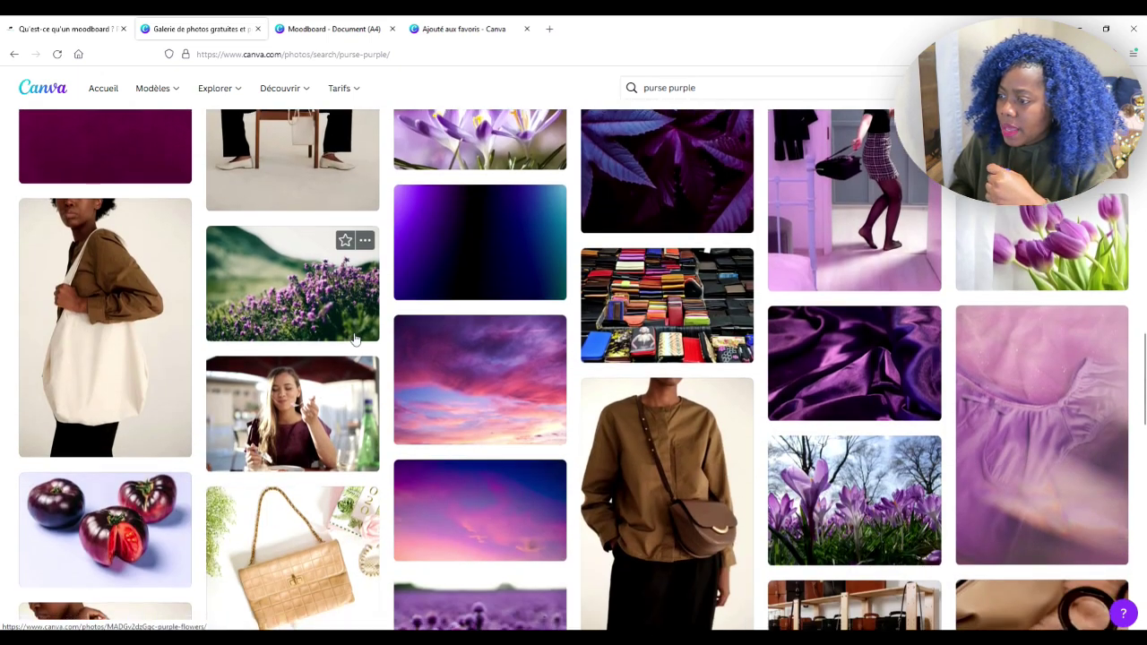
scroll(355, 337, "down", 2)
scroll(354, 334, "down", 5)
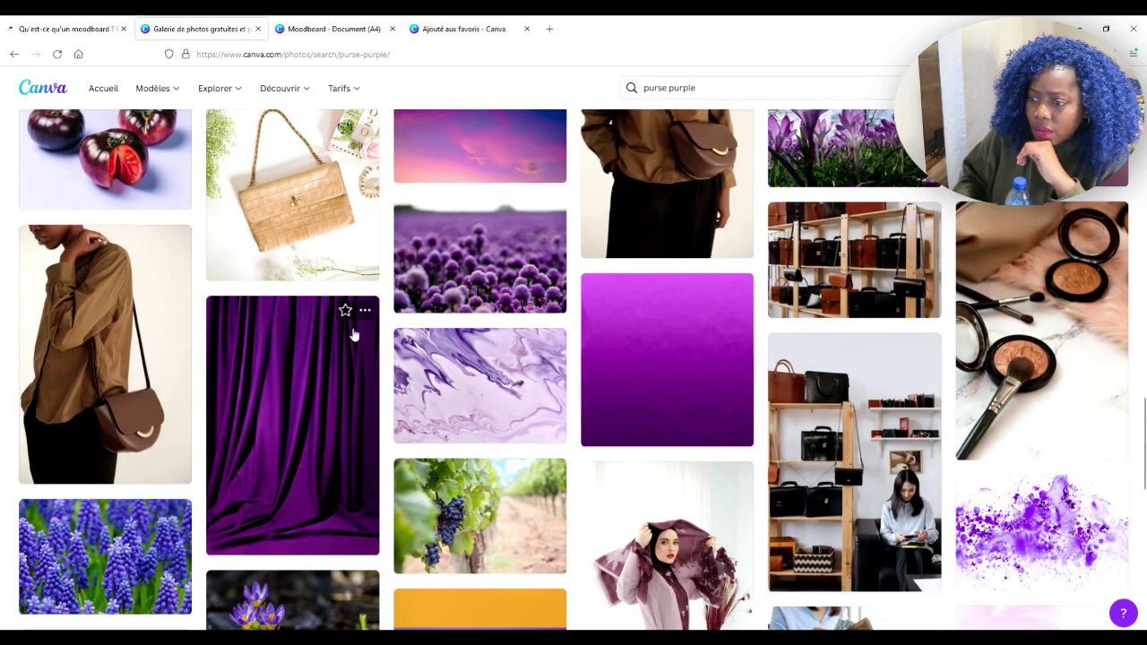
left_click(532, 174)
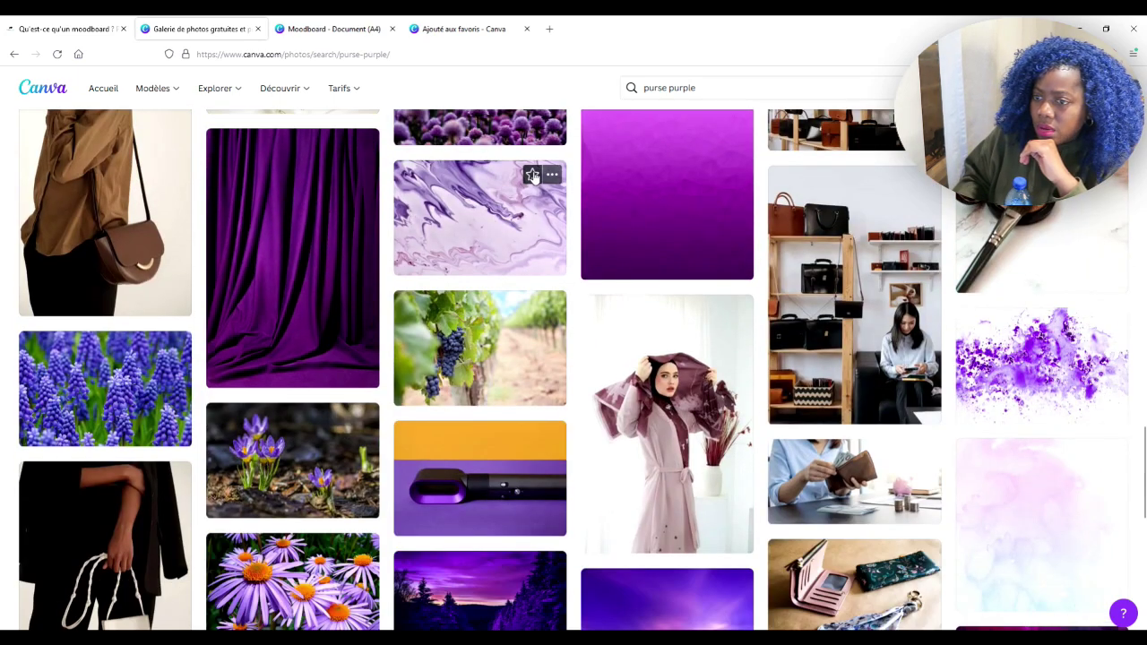
- Skim the remaining "purse purple" photos and change the photo search to "car purple"
scroll(566, 340, "down", 2)
scroll(568, 341, "down", 1)
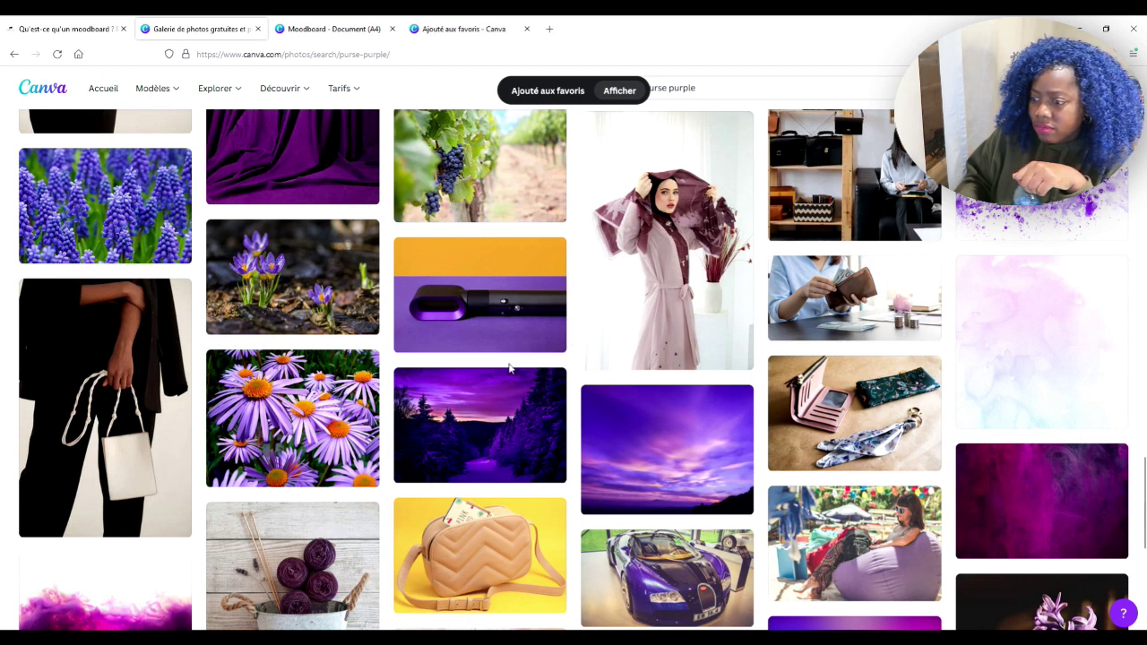
scroll(508, 367, "down", 2)
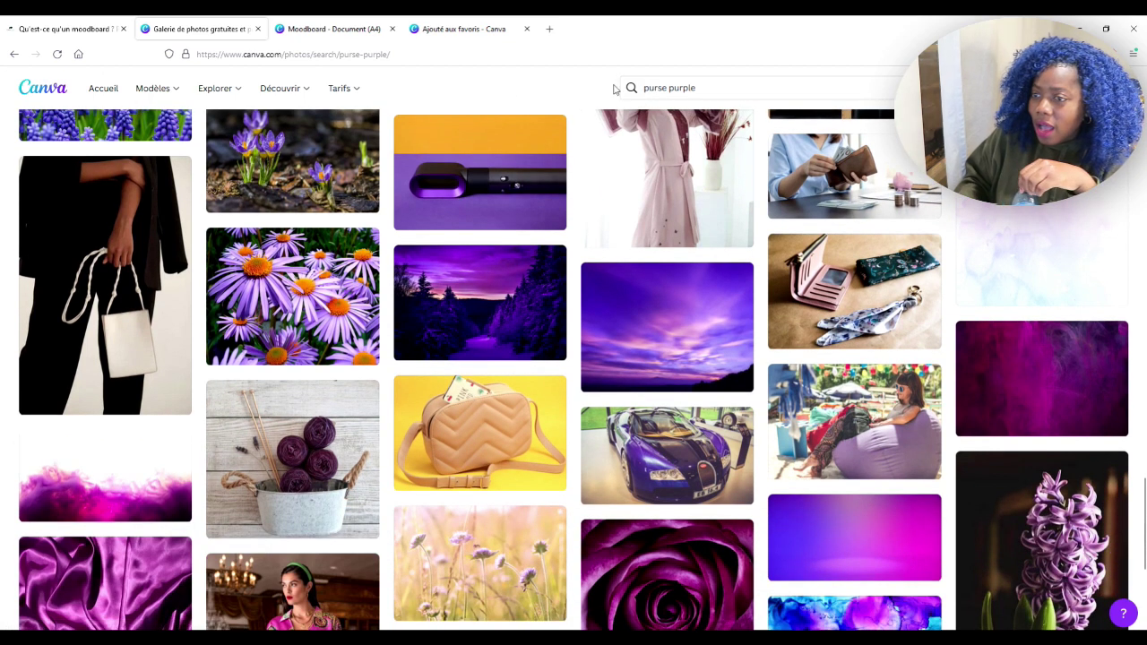
double_click(663, 88)
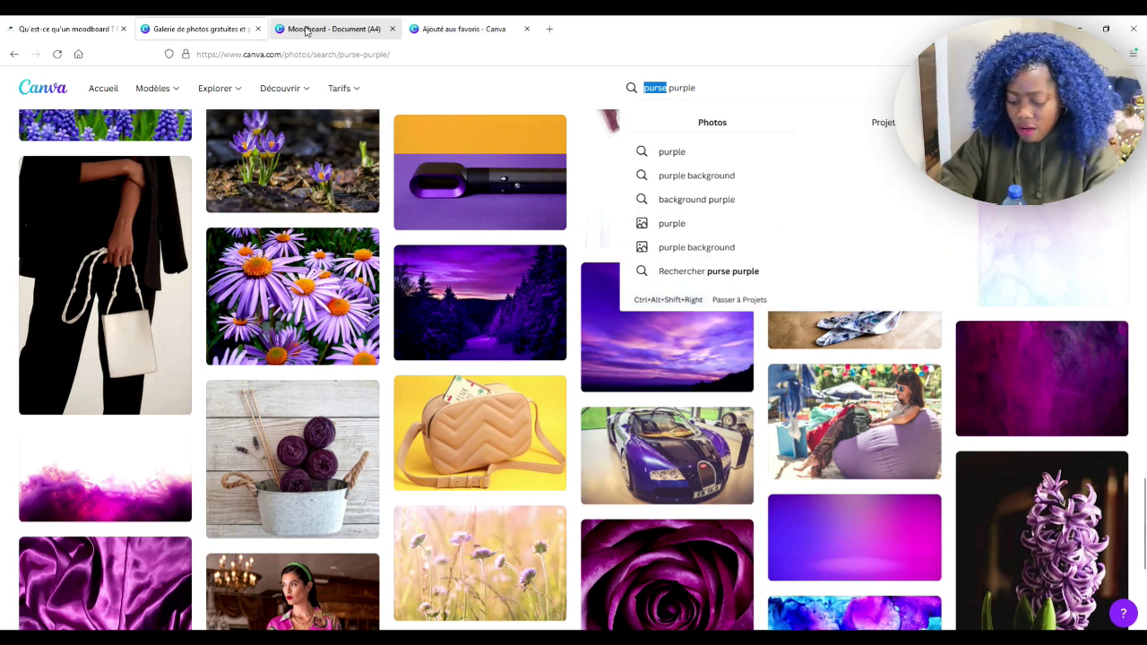
type("car")
key("Return")
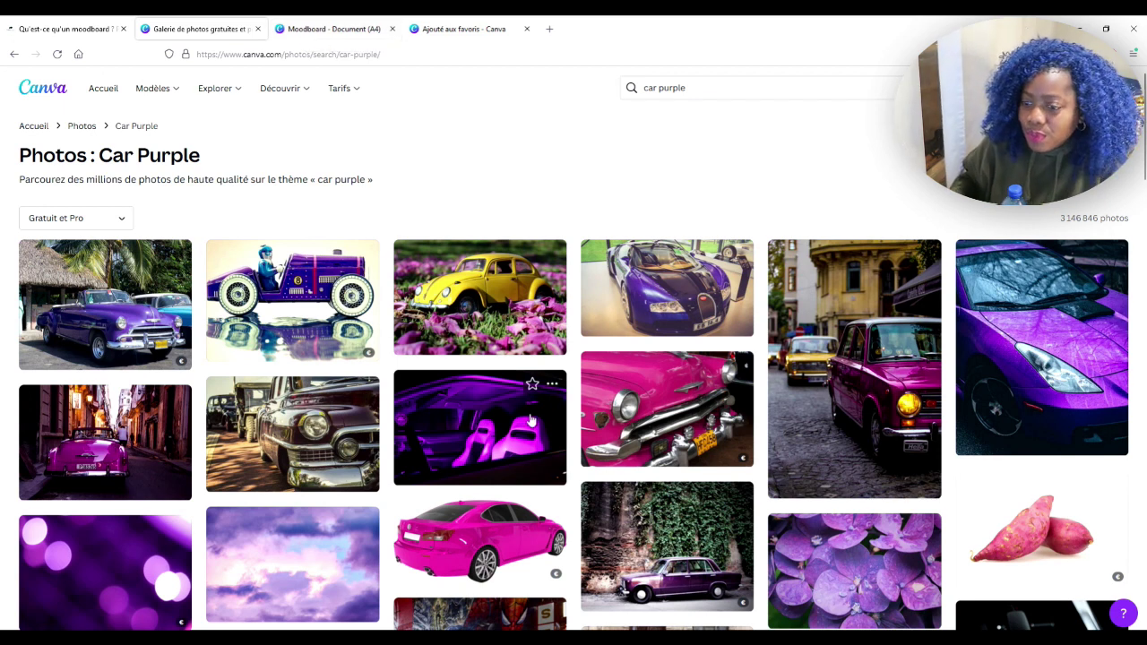
- Add the photo of the purple convertible in a narrow street to the favourites and limit the "car purple" results to free photos
left_click(159, 401)
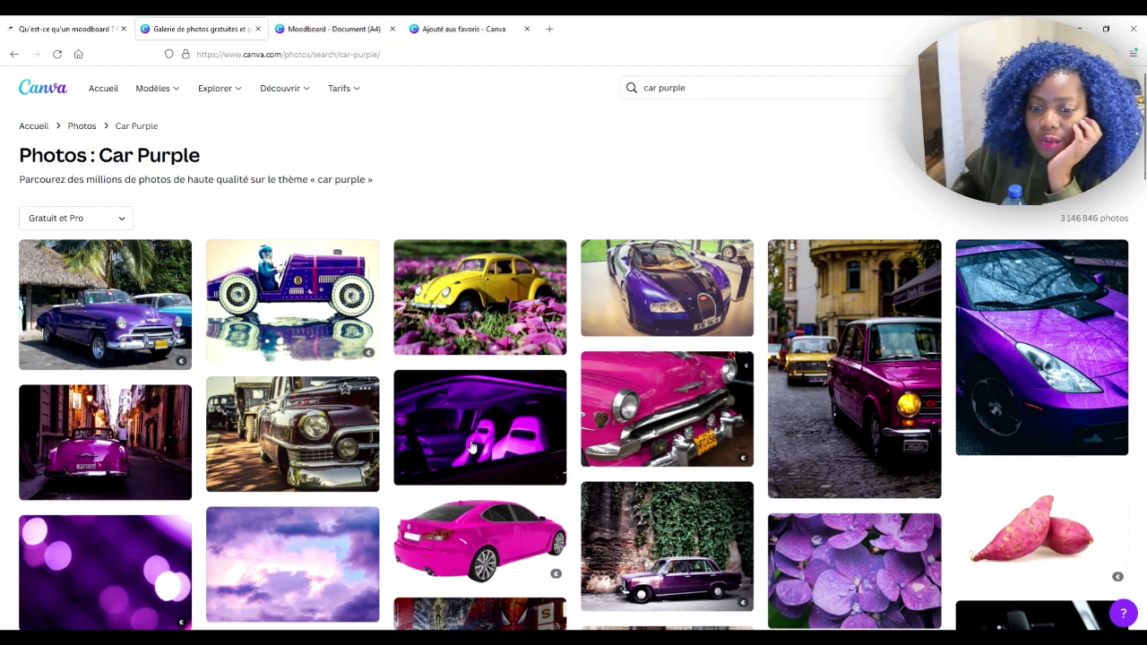
scroll(546, 376, "down", 1)
scroll(776, 334, "down", 2)
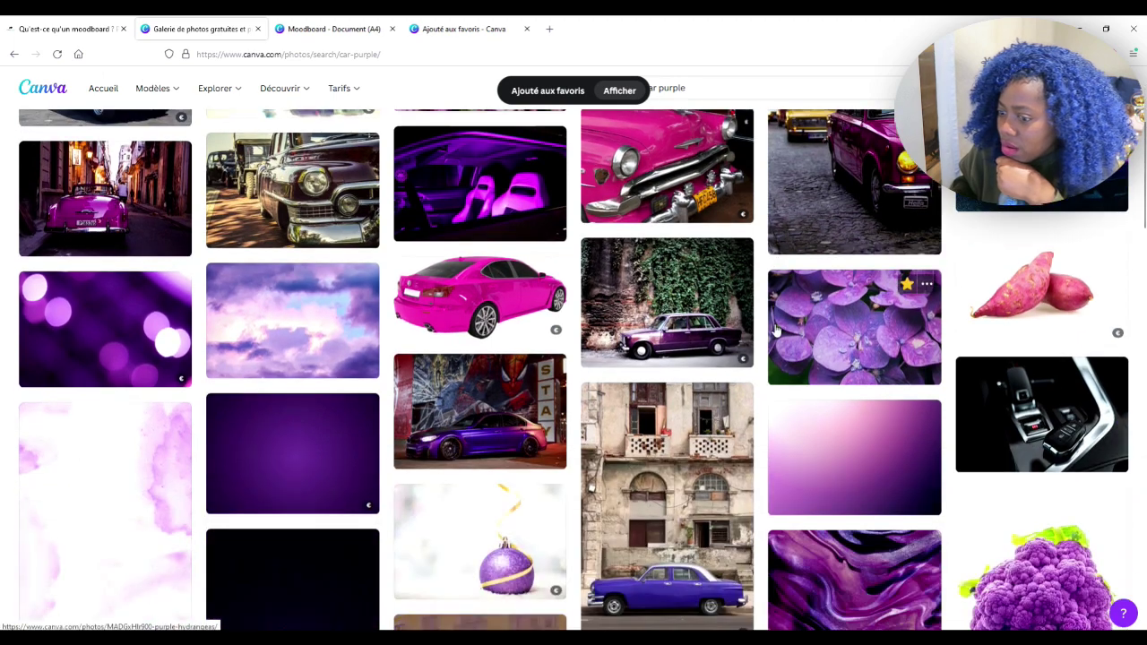
scroll(776, 332, "down", 2)
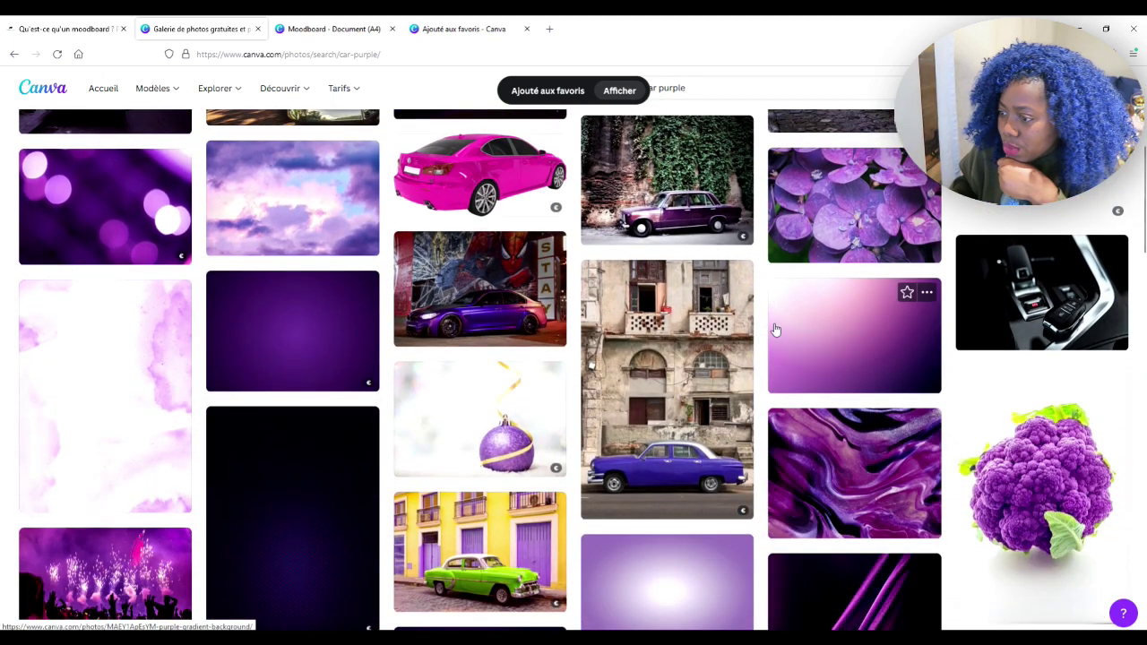
scroll(776, 331, "up", 5)
left_click(76, 218)
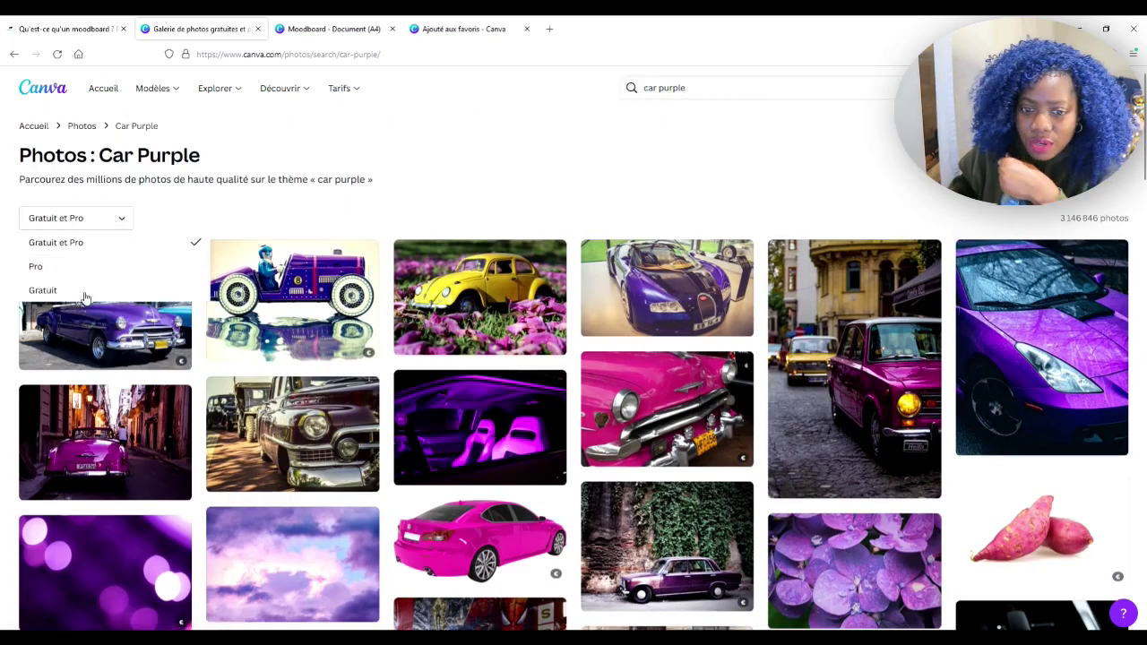
left_click(76, 290)
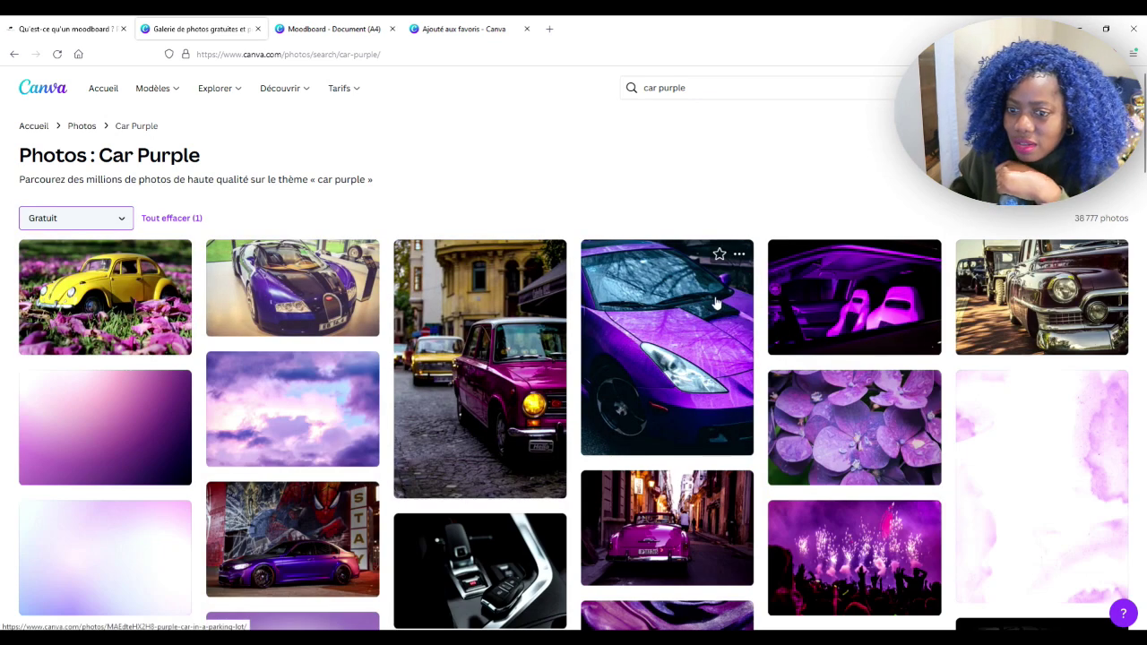
- Look through the free "car purple" results for further car, flower and texture photos that suit the moodboard
scroll(714, 303, "down", 2)
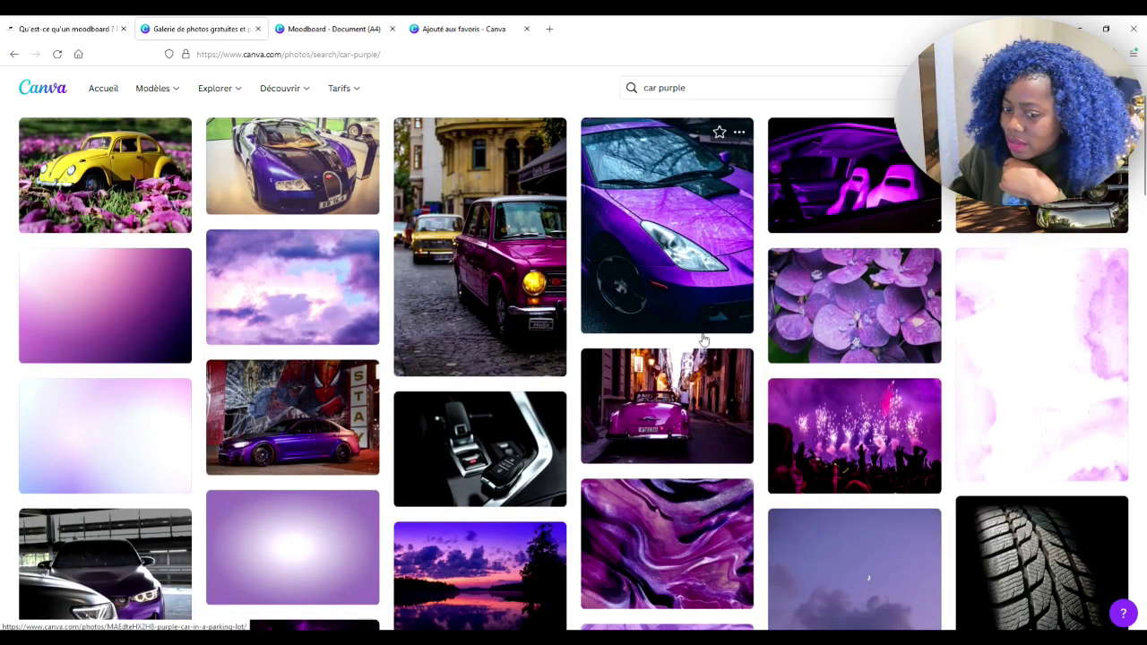
scroll(678, 418, "down", 5)
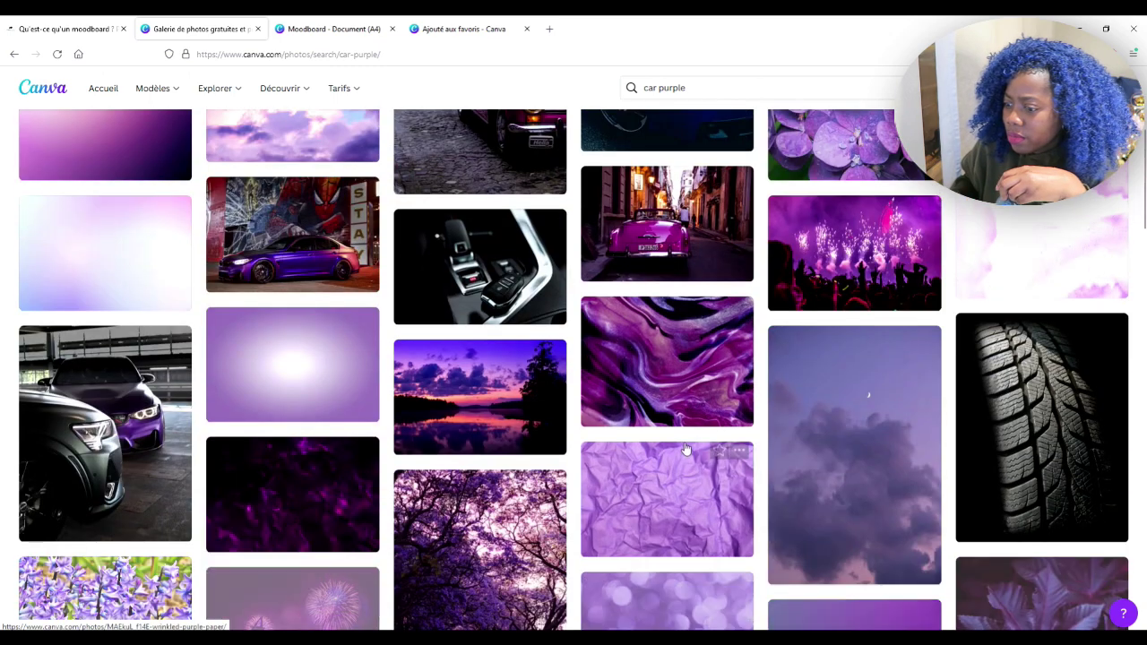
scroll(683, 448, "down", 3)
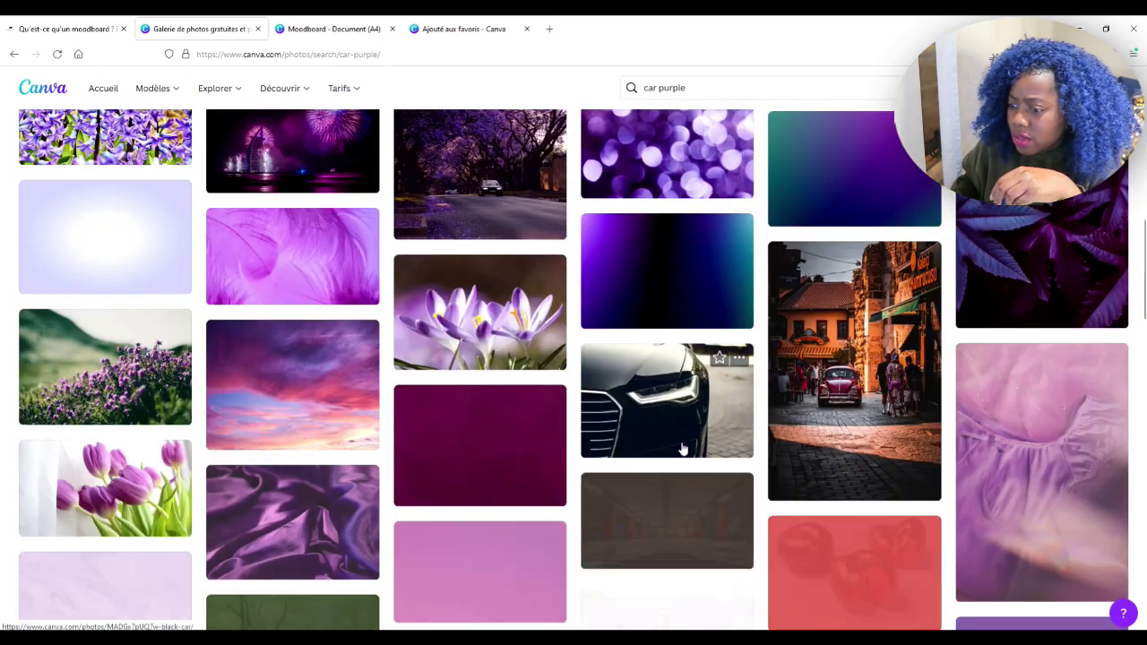
scroll(681, 445, "up", 8)
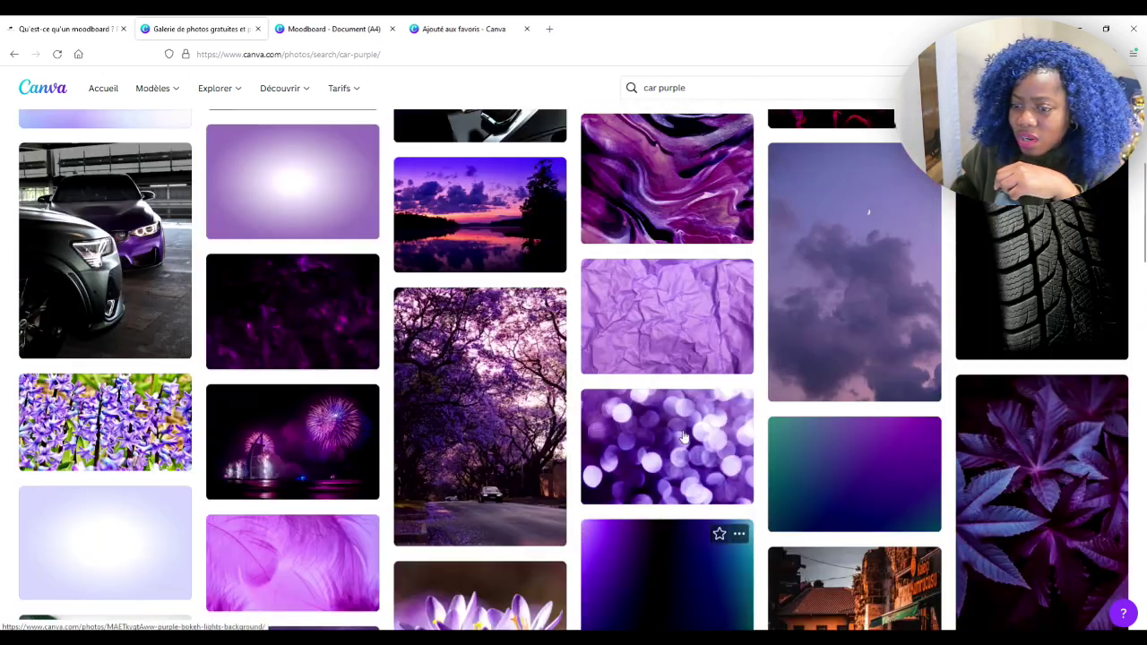
scroll(635, 438, "down", 8)
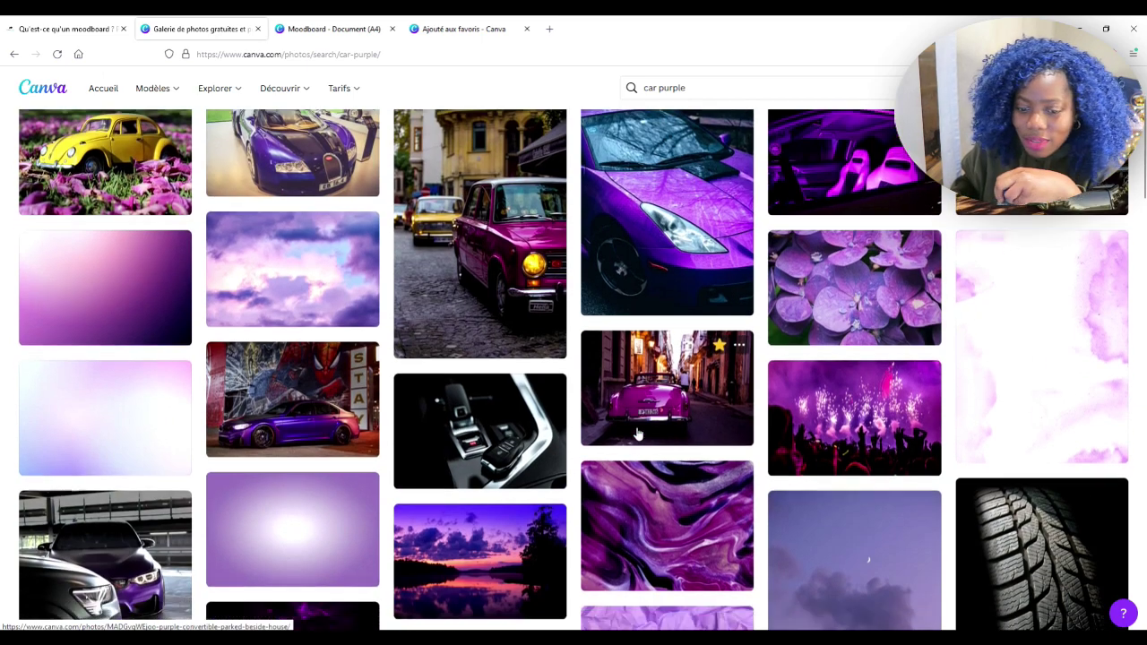
scroll(636, 436, "down", 3)
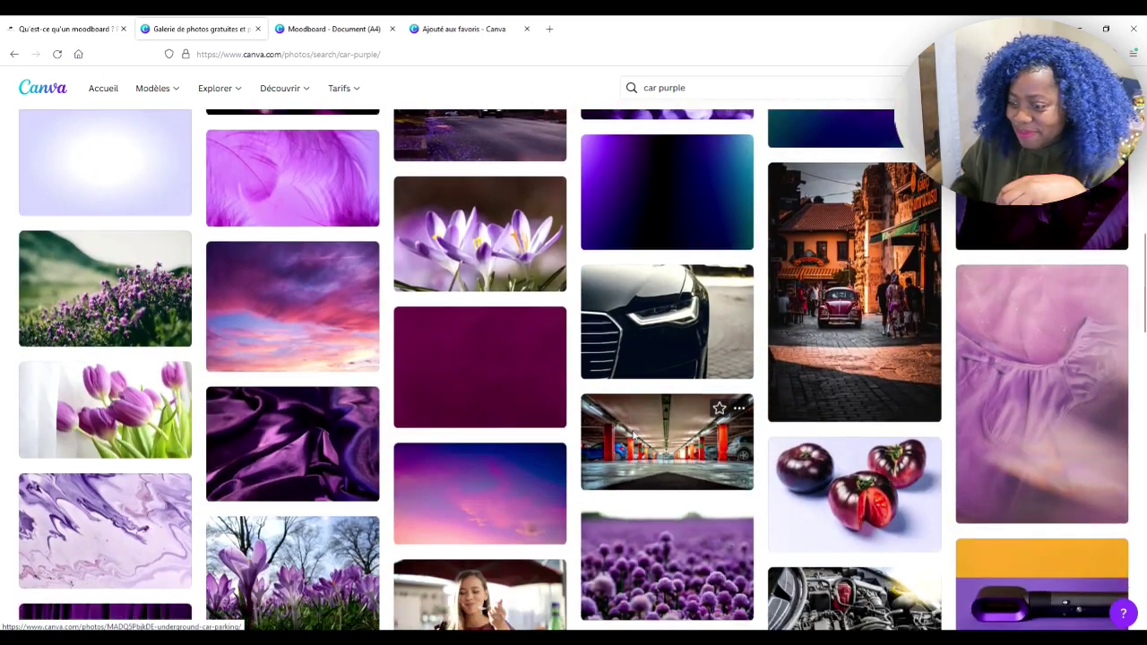
scroll(630, 439, "down", 3)
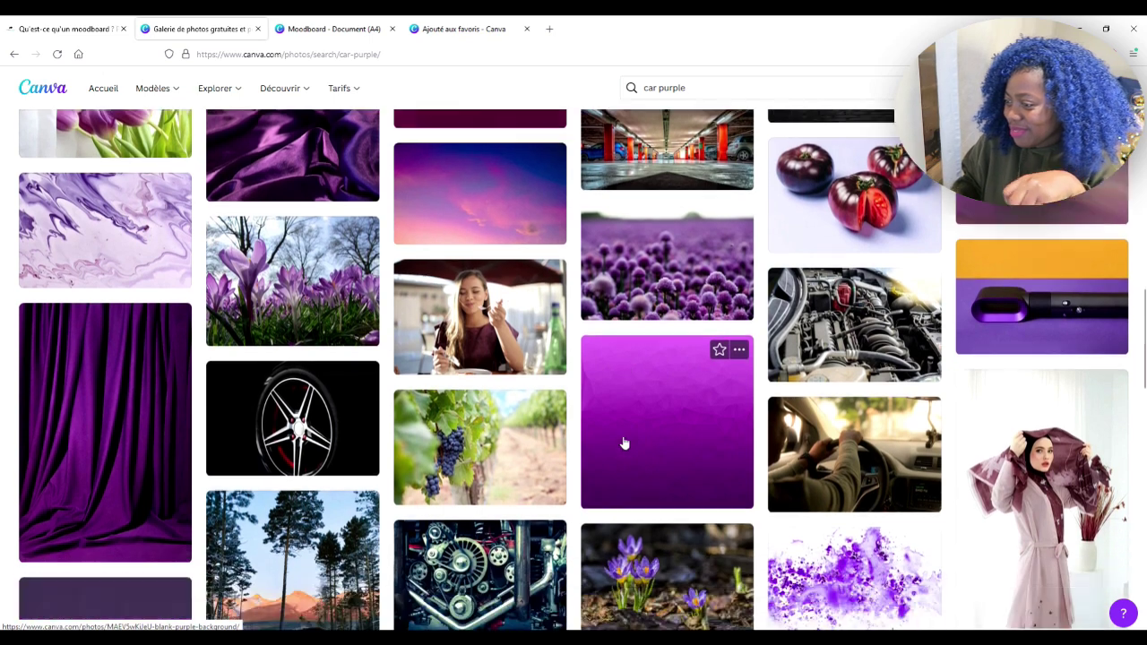
scroll(621, 435, "down", 3)
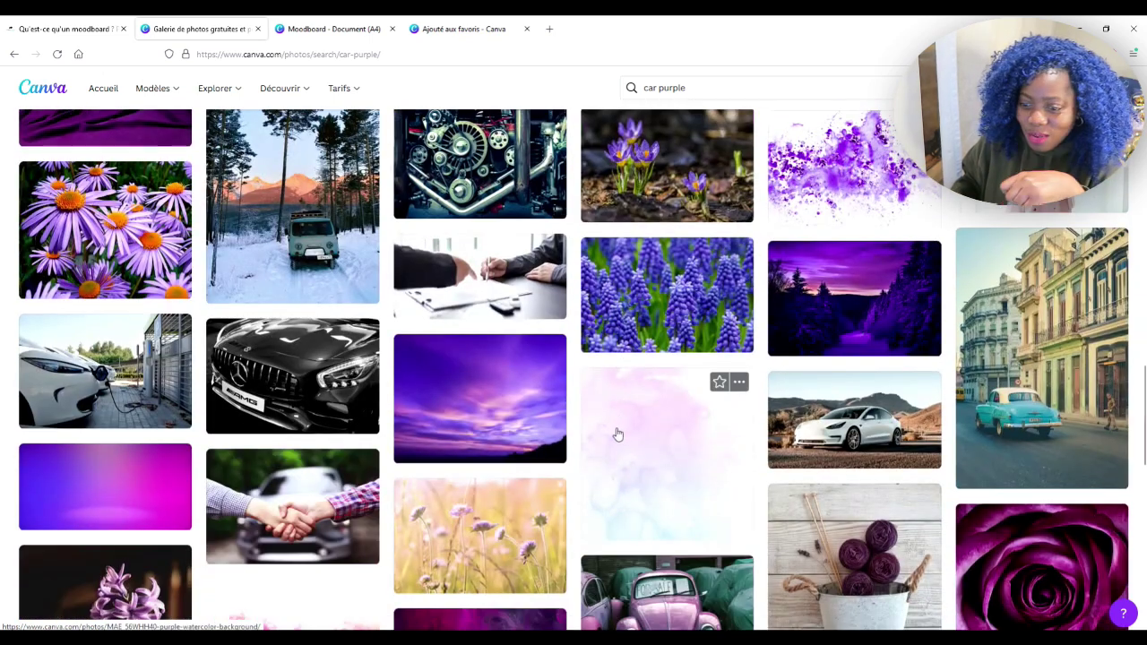
scroll(616, 432, "down", 3)
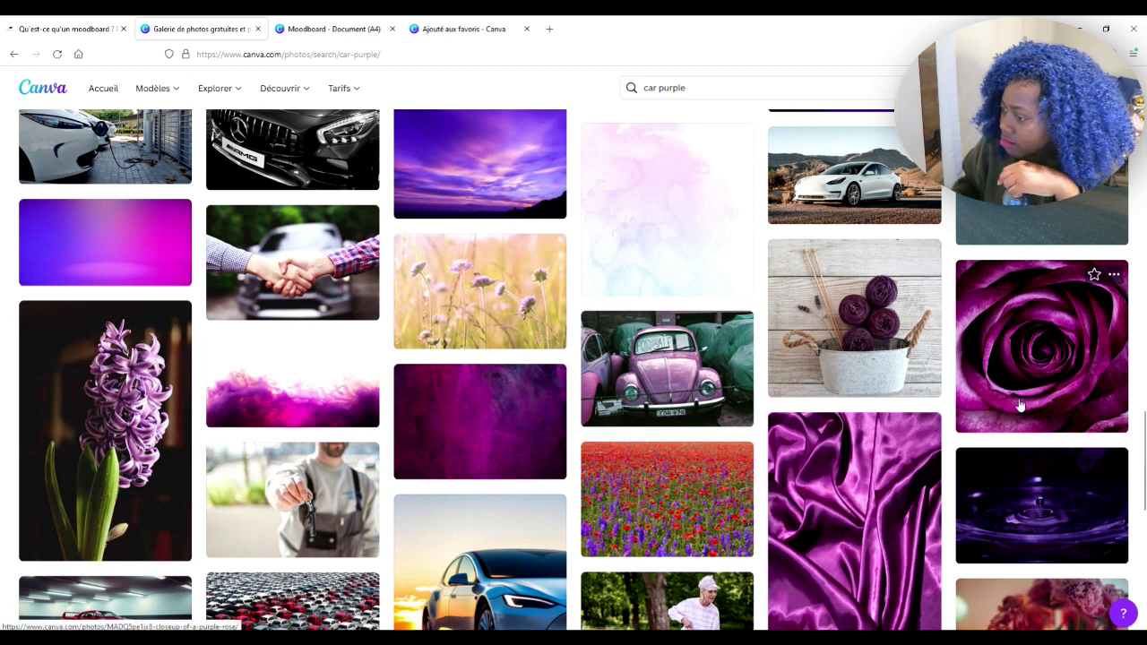
- Open the close-up purple rose photo in a separate tab and look through its related flower photos
right_click(962, 345)
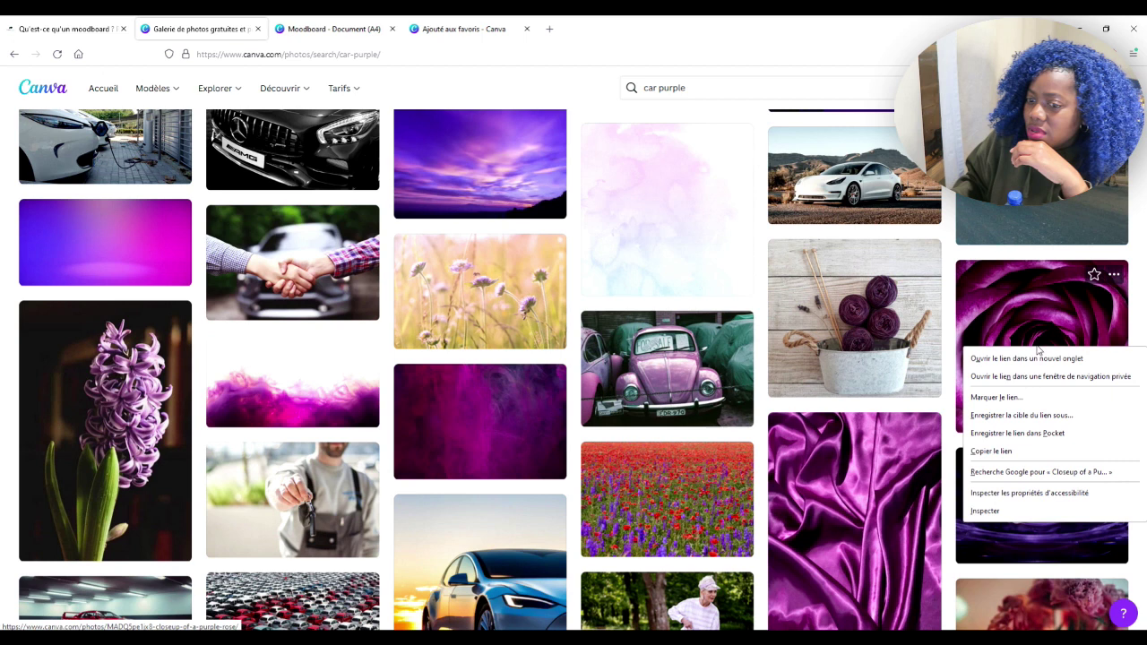
left_click(1048, 356)
left_click(333, 29)
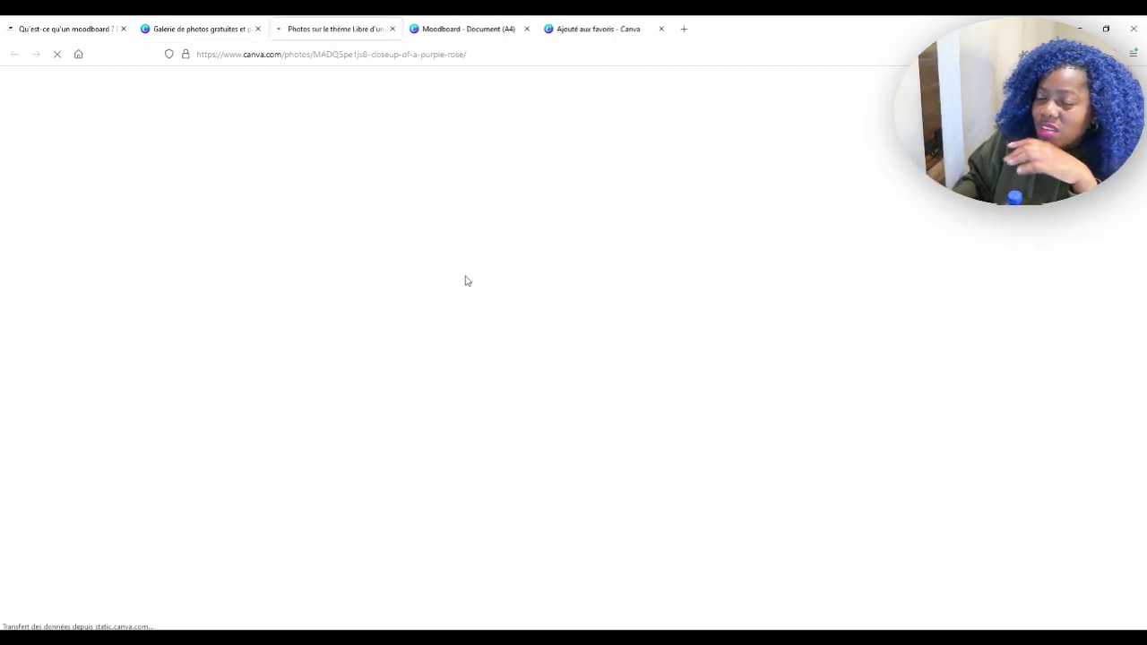
scroll(515, 349, "down", 3)
scroll(515, 358, "down", 3)
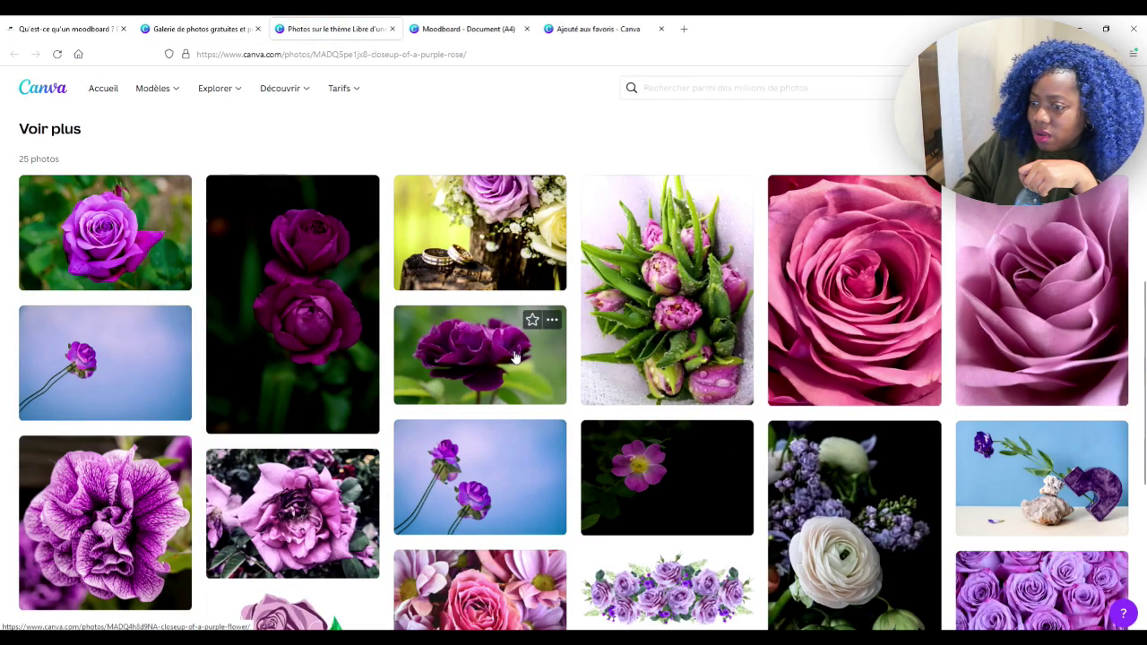
scroll(515, 355, "down", 4)
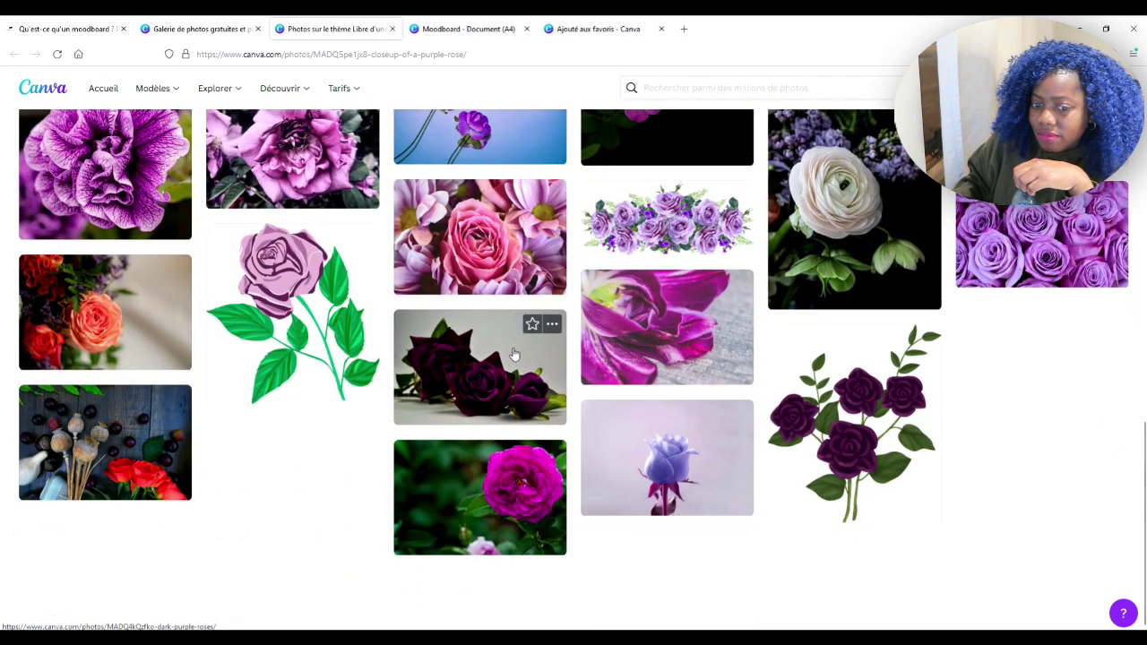
scroll(513, 351, "up", 6)
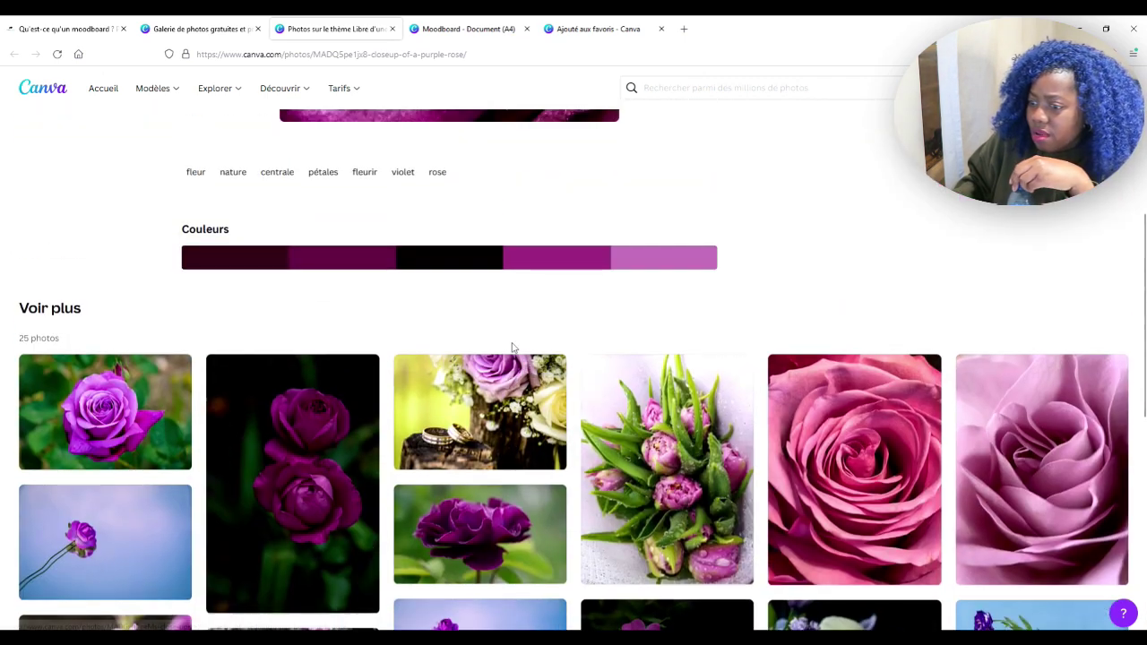
scroll(514, 349, "down", 3)
scroll(514, 349, "down", 2)
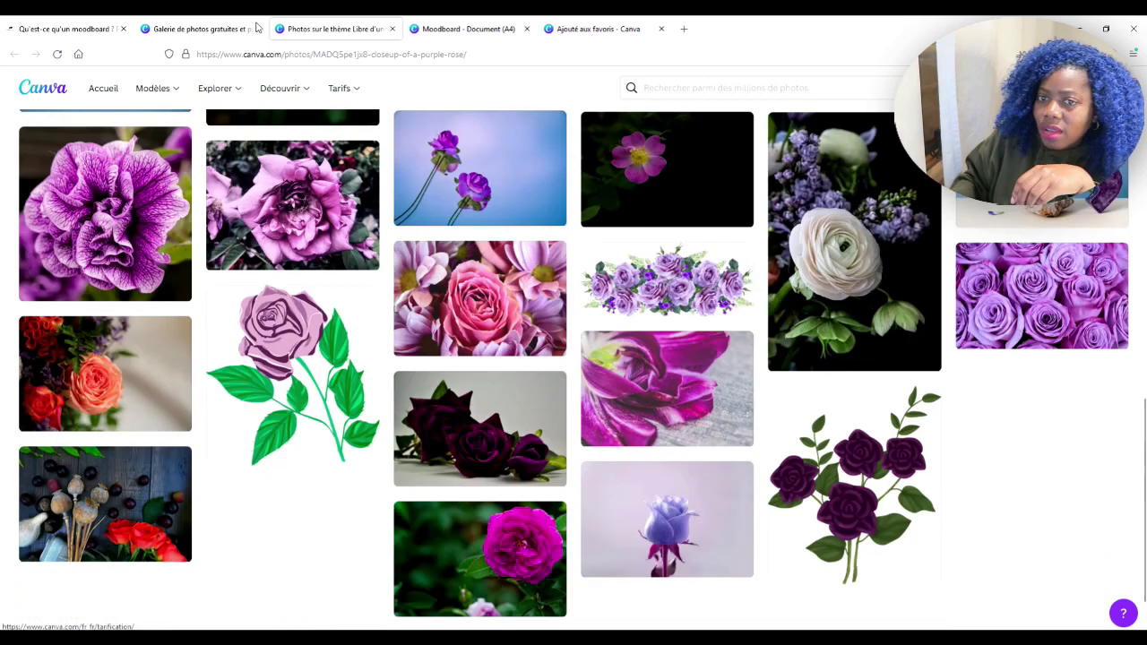
- Refresh the favourites page and review the starred photos collected for the moodboard
left_click(197, 33)
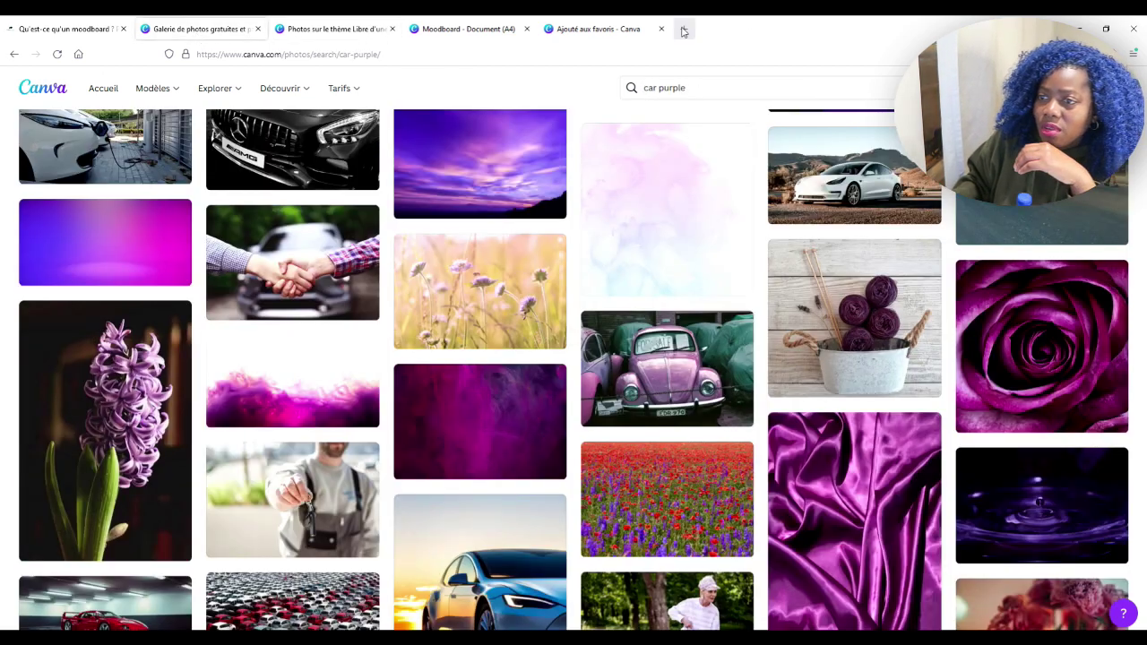
left_click(597, 29)
left_click(57, 55)
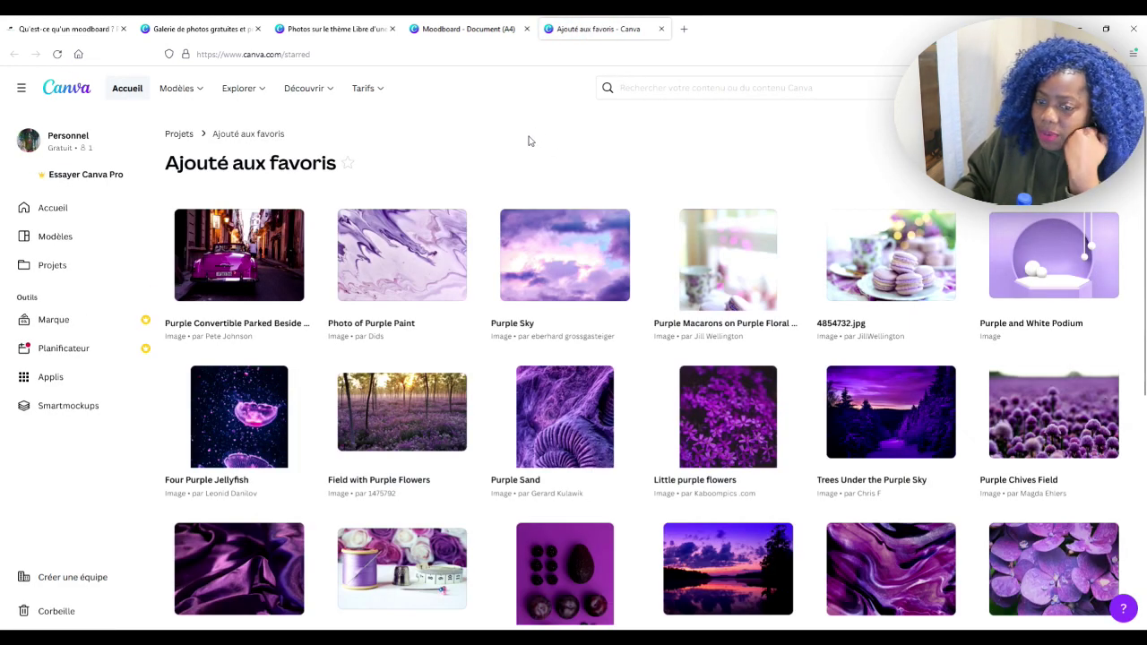
scroll(528, 140, "down", 1)
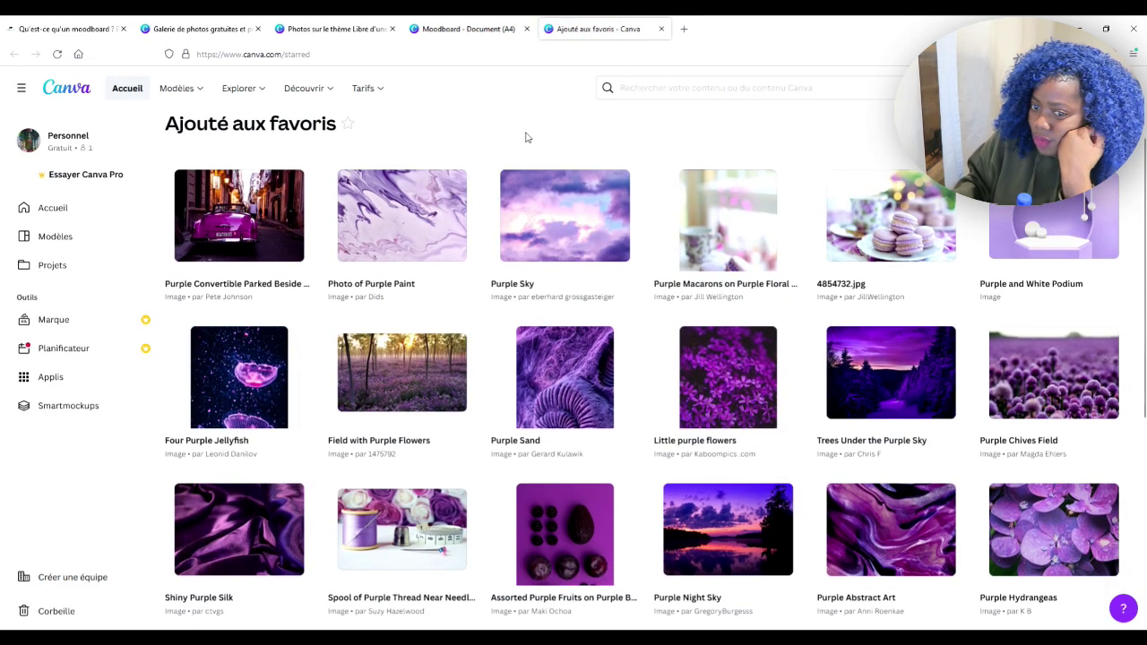
scroll(526, 135, "down", 1)
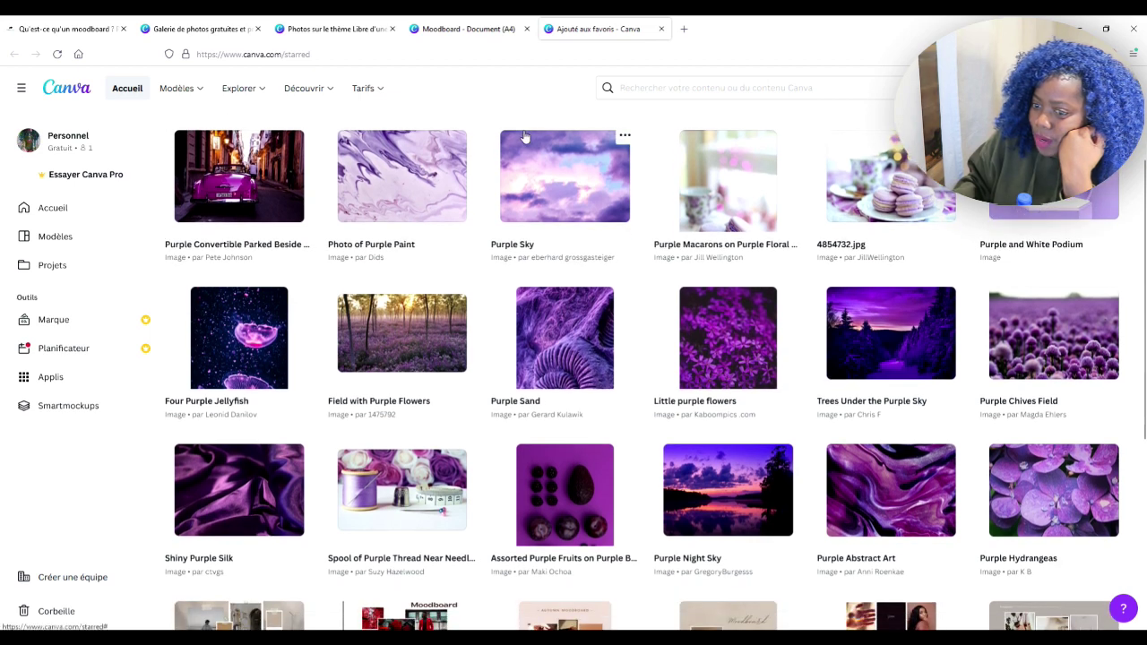
scroll(526, 135, "down", 1)
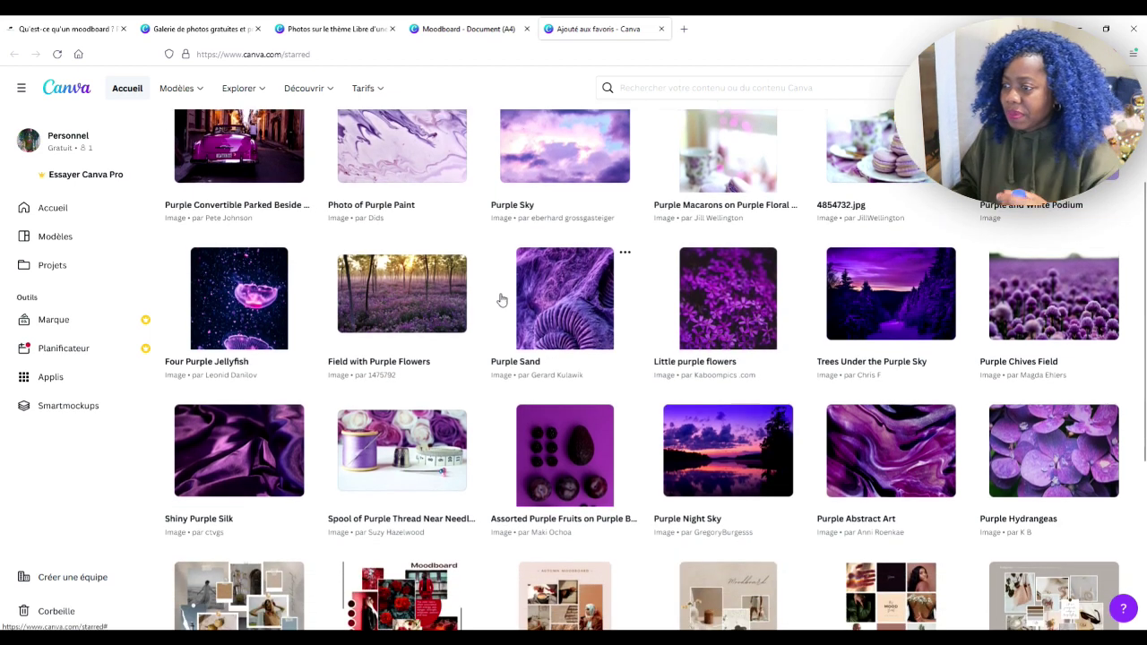
scroll(501, 300, "up", 3)
- Reload the Moodboard document and show the updated favourites beside page 1, with the collage enlarged to 142 %
left_click(477, 25)
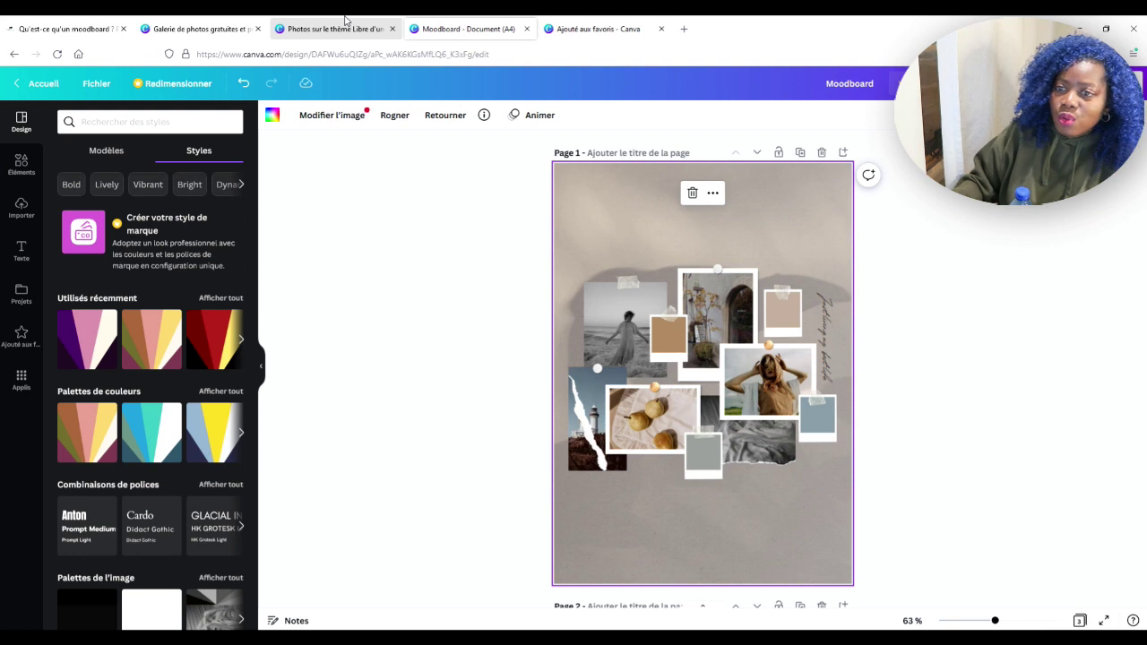
left_click(21, 336)
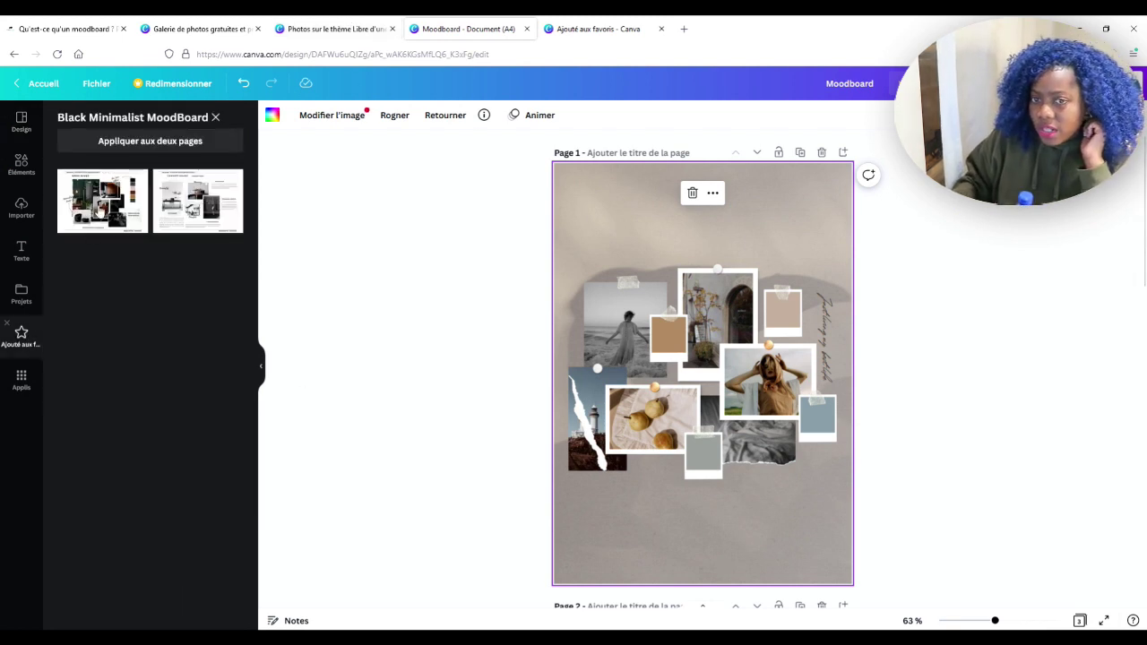
left_click(61, 58)
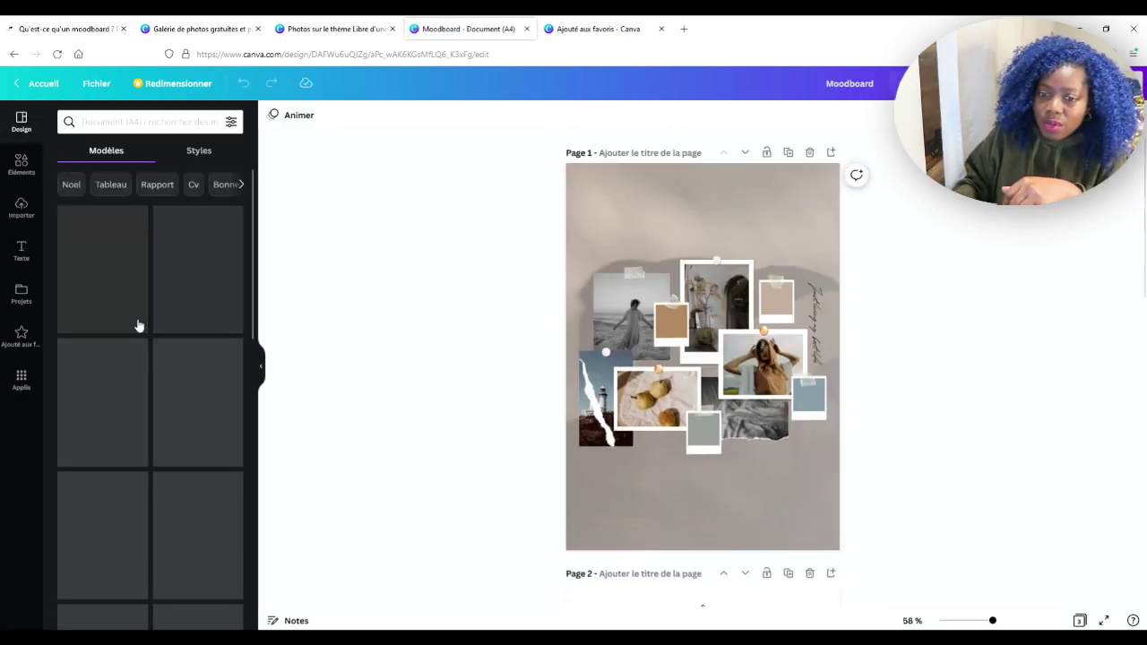
left_click(22, 334)
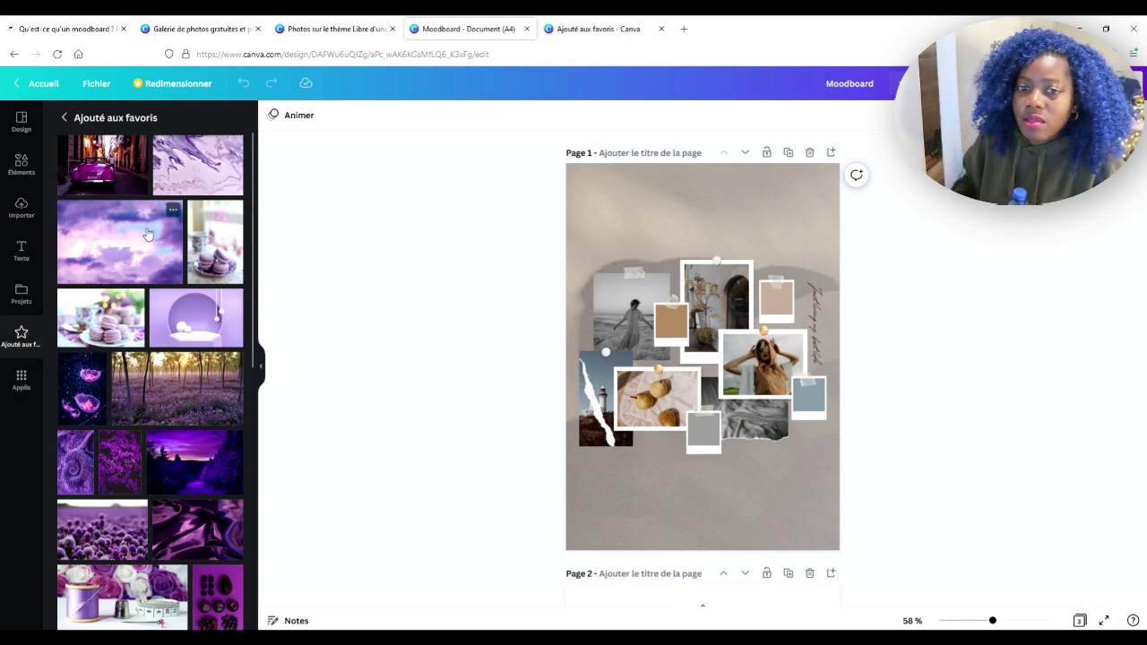
left_click(1020, 620)
scroll(955, 495, "up", 3)
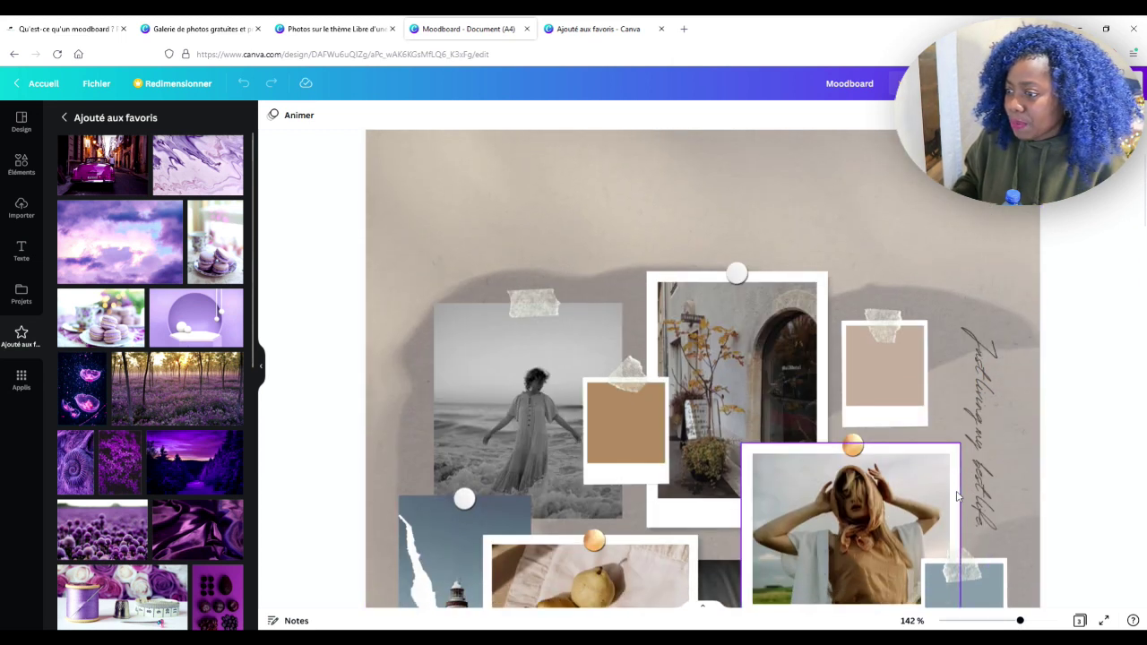
scroll(955, 496, "down", 3)
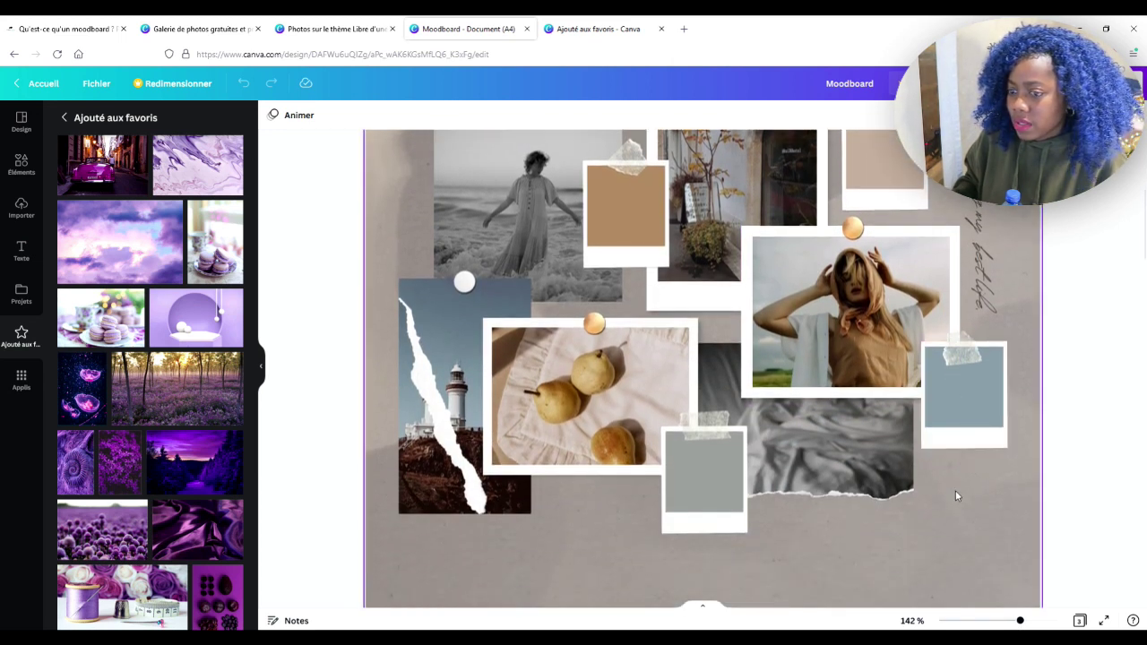
- Replace the pears photo with the purple vintage car and the torn grey fabric photo with the dark purple satin
scroll(955, 495, "up", 1)
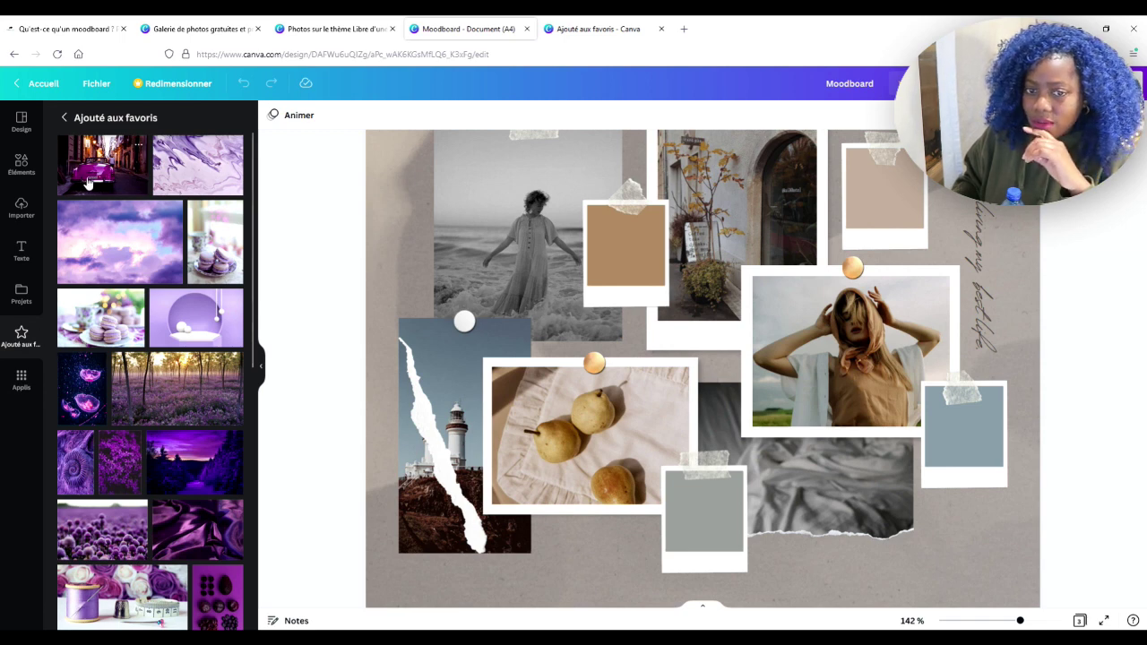
left_click_drag(88, 183, 593, 466)
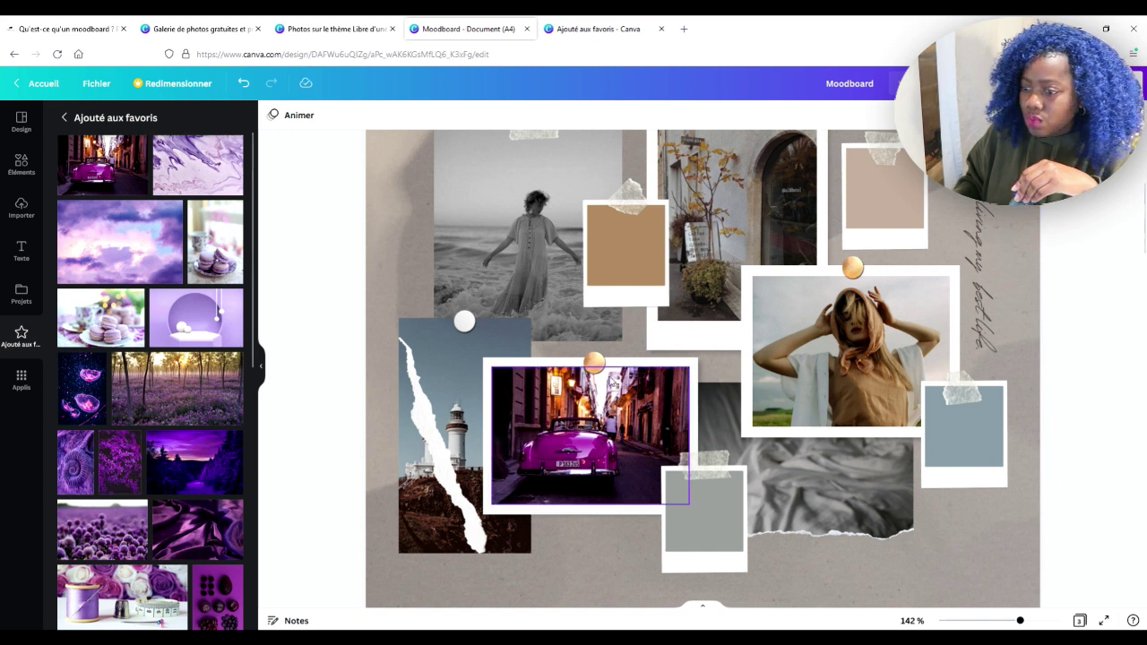
left_click_drag(201, 529, 804, 506)
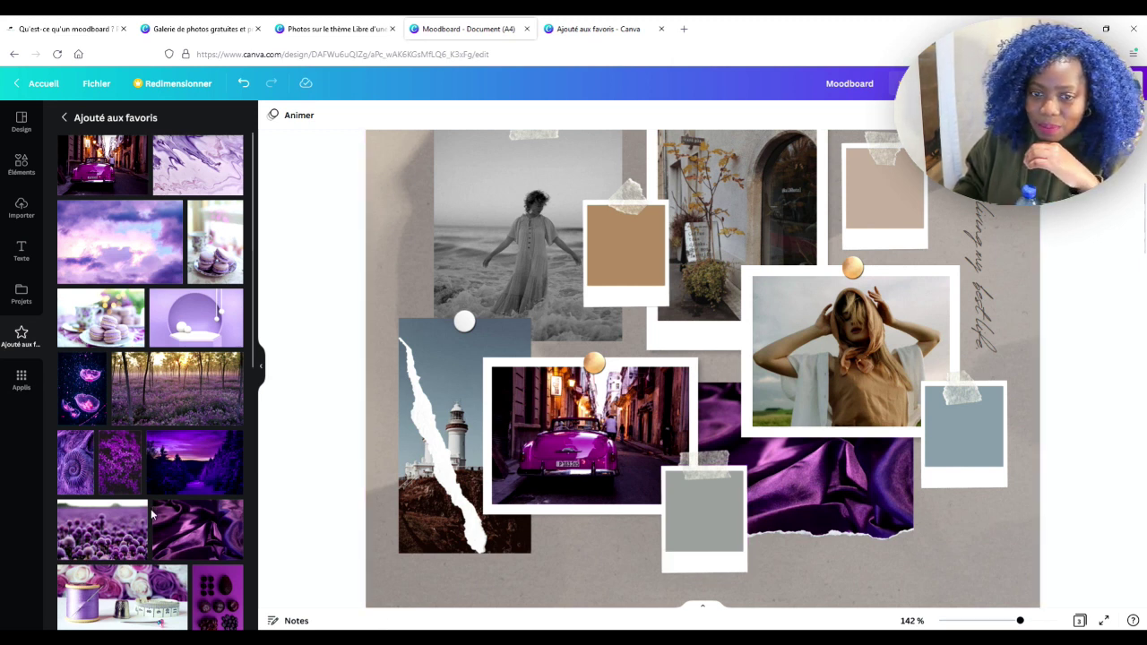
- Replace the photo of the woman in a headscarf with the sewing-and-roses photo and the beach photo with the purple fruit flat lay
scroll(153, 513, "down", 3)
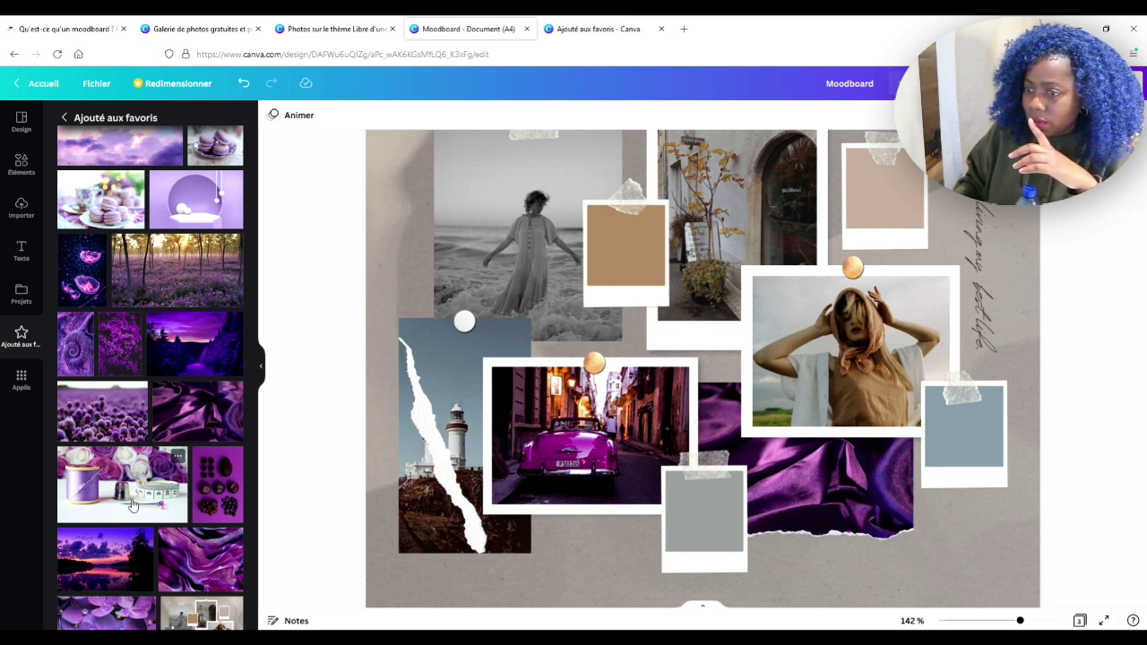
left_click_drag(132, 505, 838, 330)
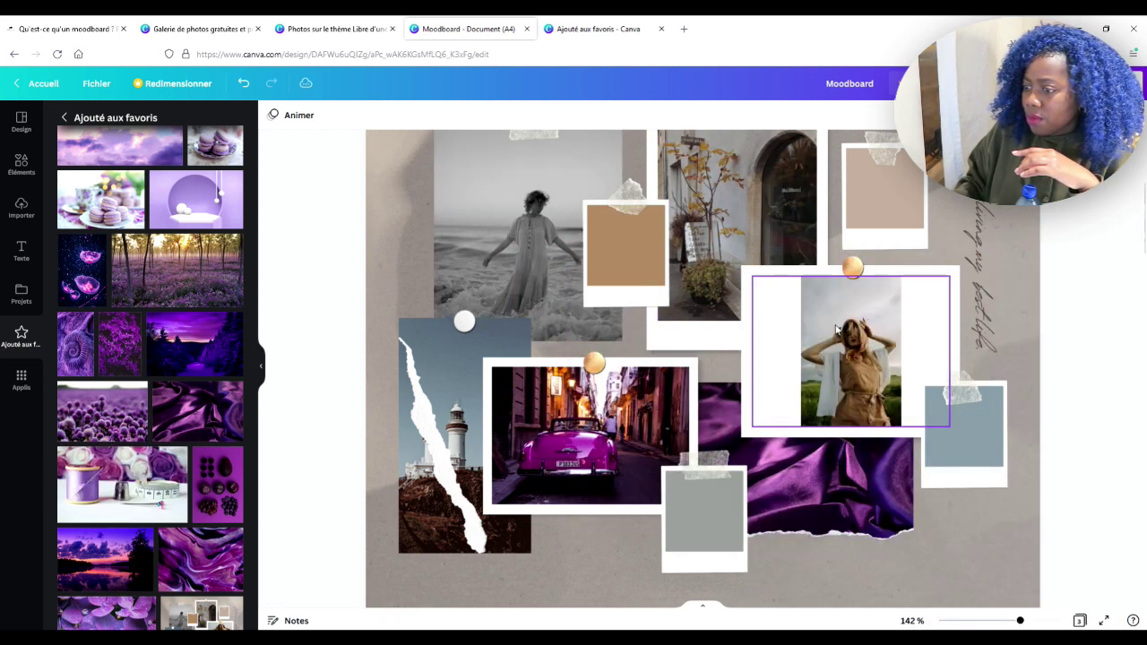
left_click_drag(226, 459, 532, 260)
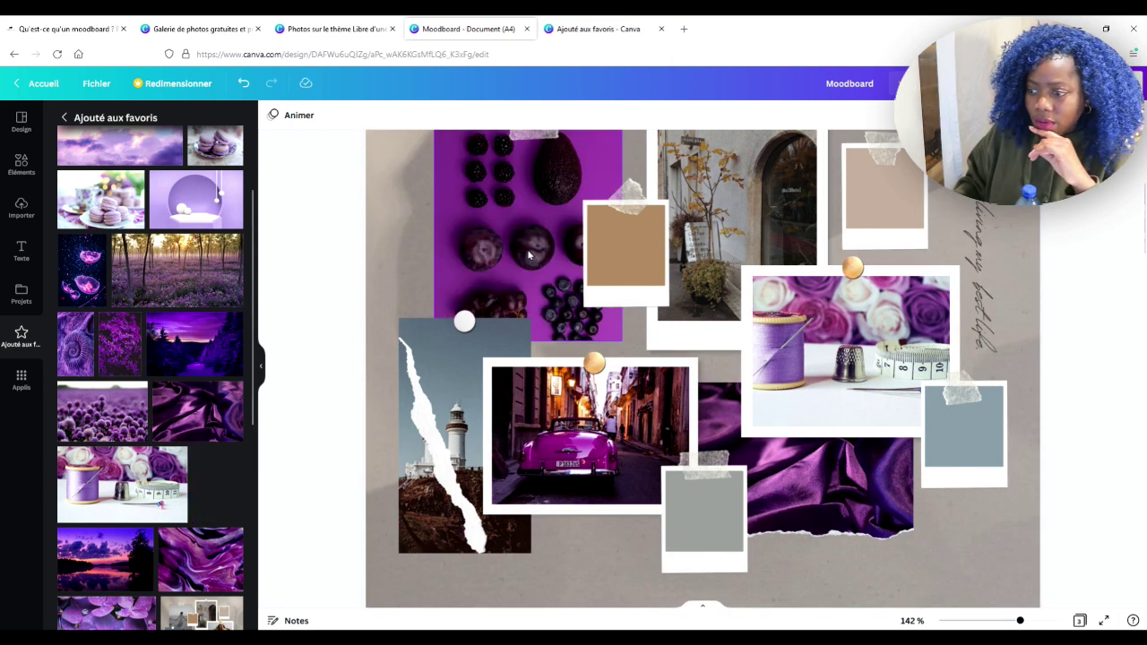
- Replace the arched doorway photo in the tall white frame with the purple ammonite fossil photo
scroll(678, 416, "up", 1)
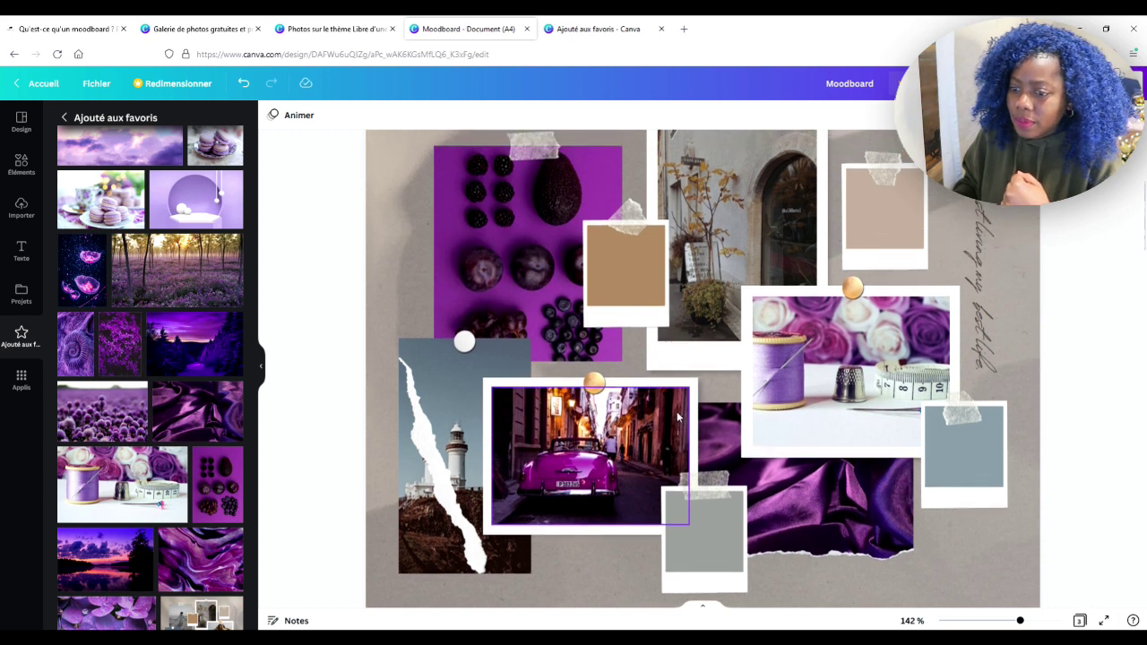
scroll(678, 416, "up", 1)
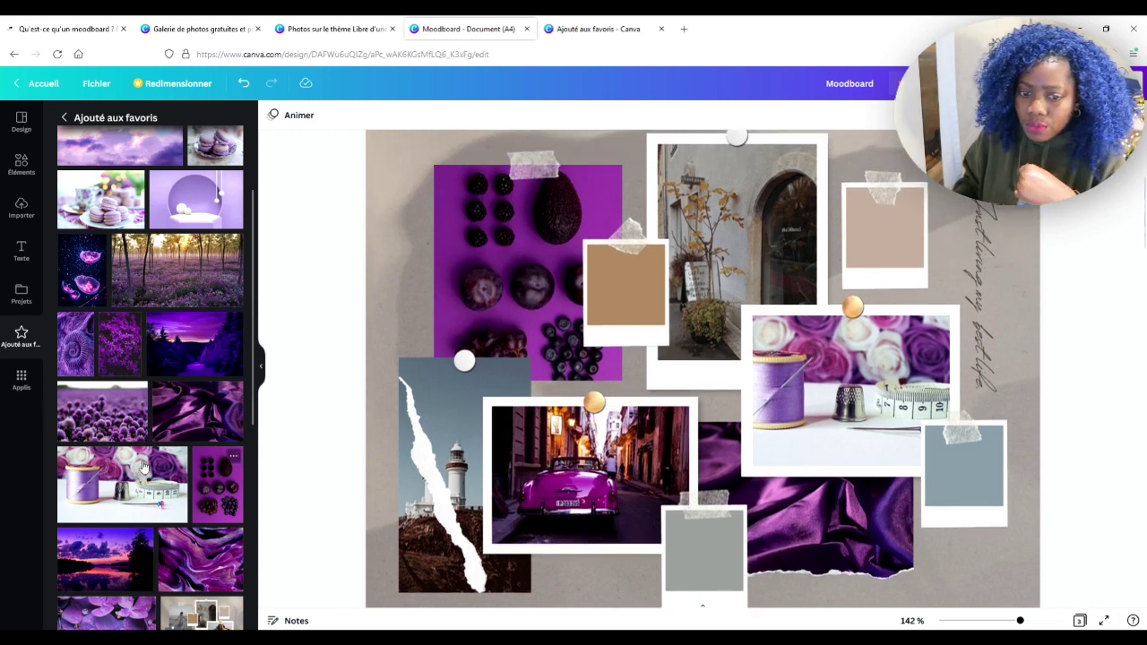
left_click_drag(76, 358, 707, 275)
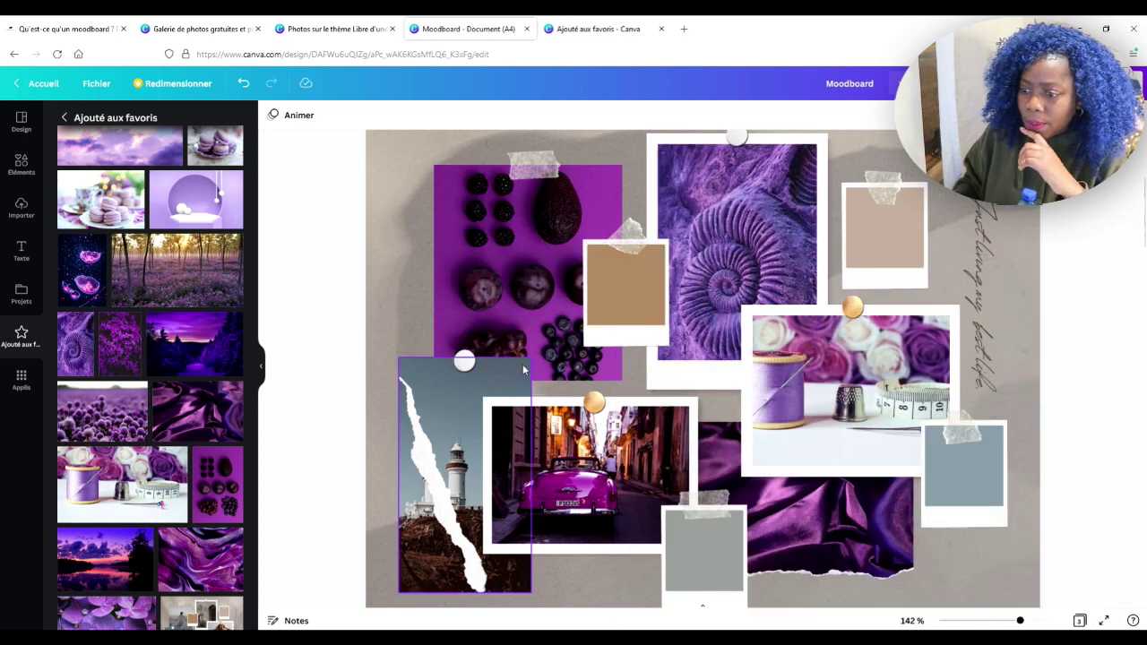
- Try the jellyfish photo in the torn lighthouse frame and the macarons photo in the brown polaroid, undoing each placement
scroll(524, 368, "down", 1)
scroll(524, 367, "down", 1)
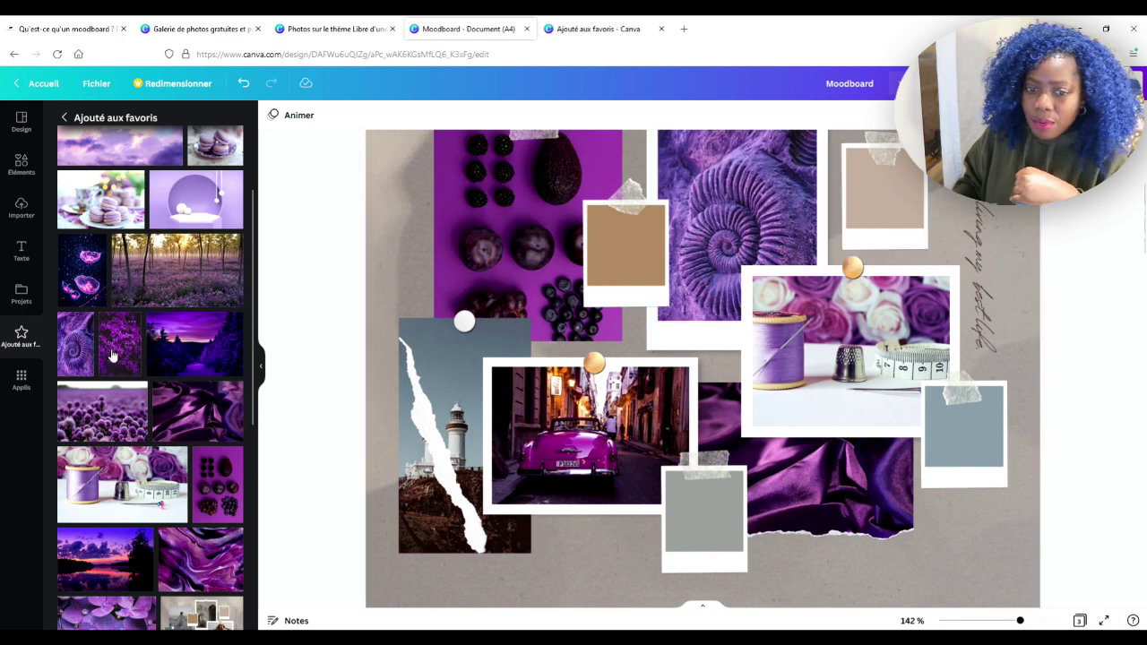
left_click_drag(87, 296, 455, 398)
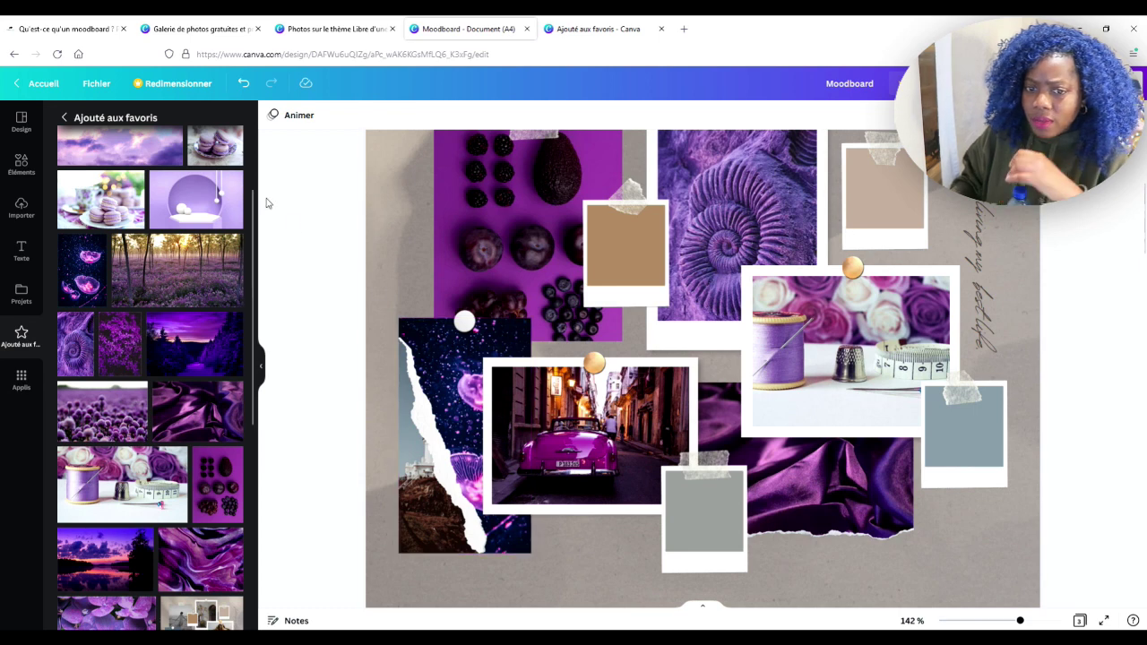
left_click(242, 83)
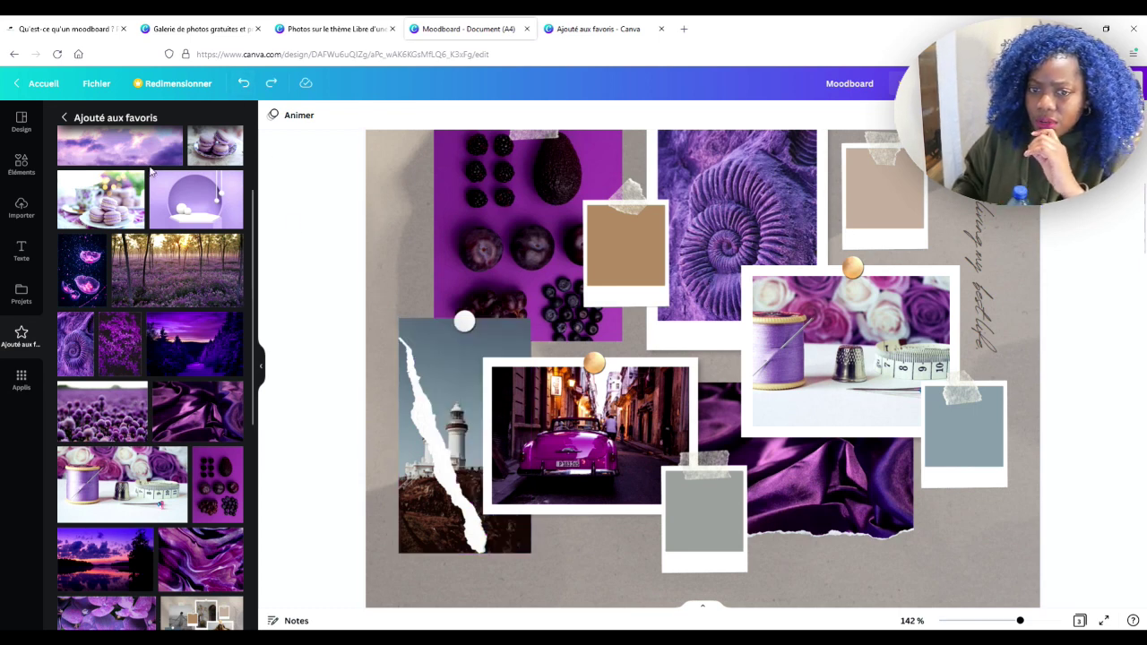
left_click_drag(126, 204, 635, 258)
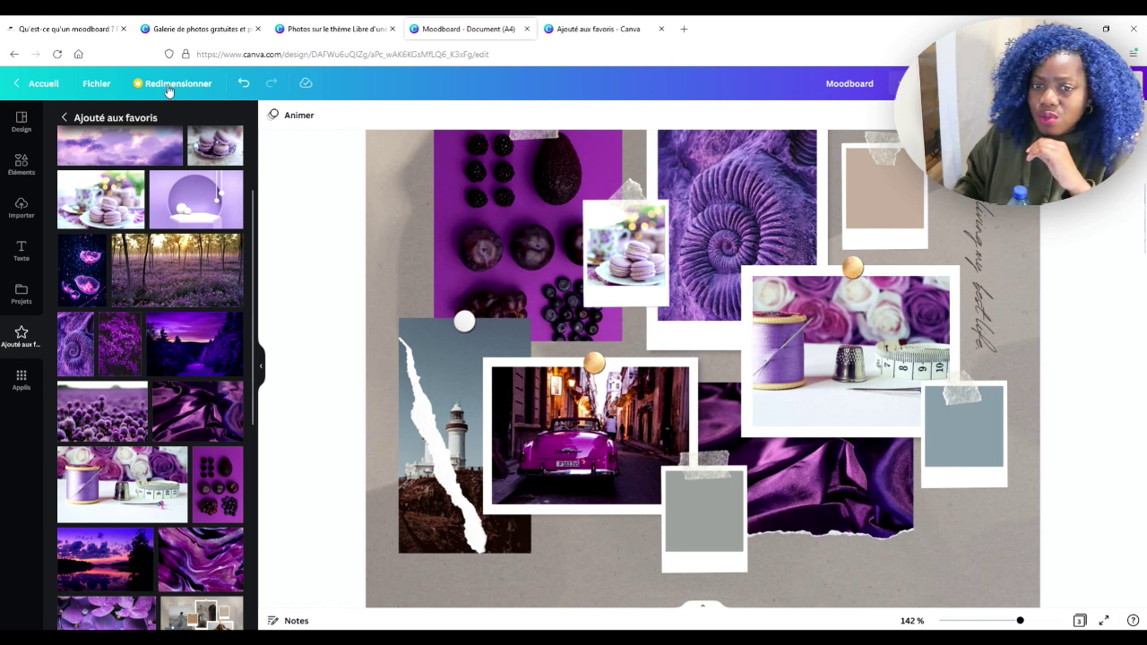
left_click(243, 83)
- Try light purple, pale pink and dark plum photo colours on the brown polaroid, and undo them while keeping the ammonite photo
left_click(634, 269)
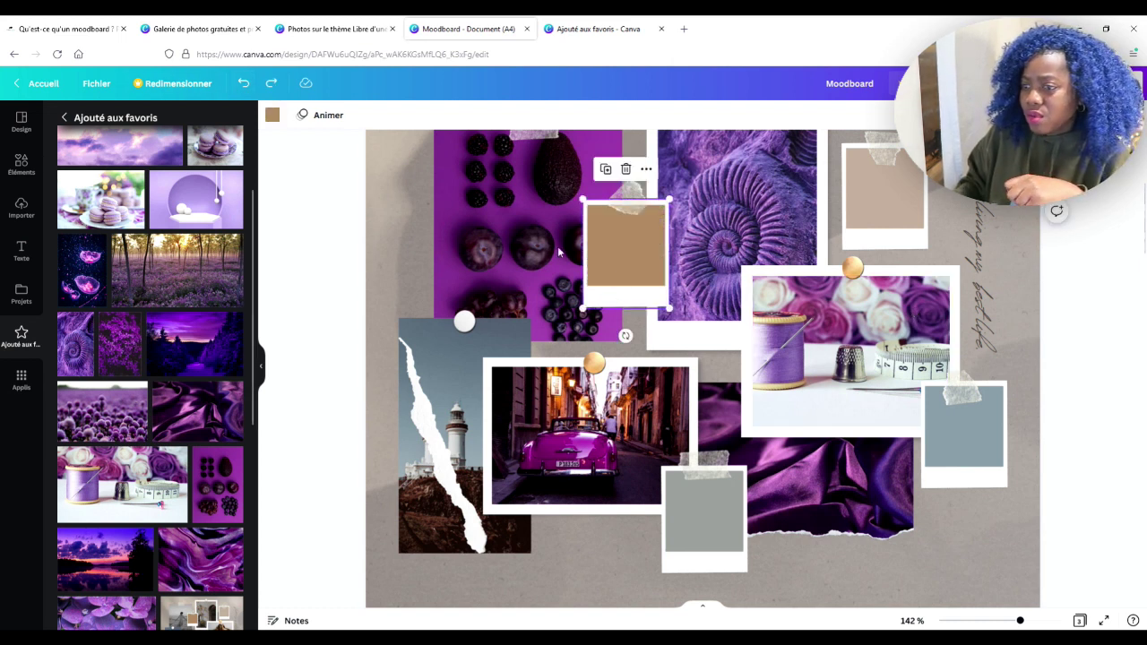
left_click(272, 115)
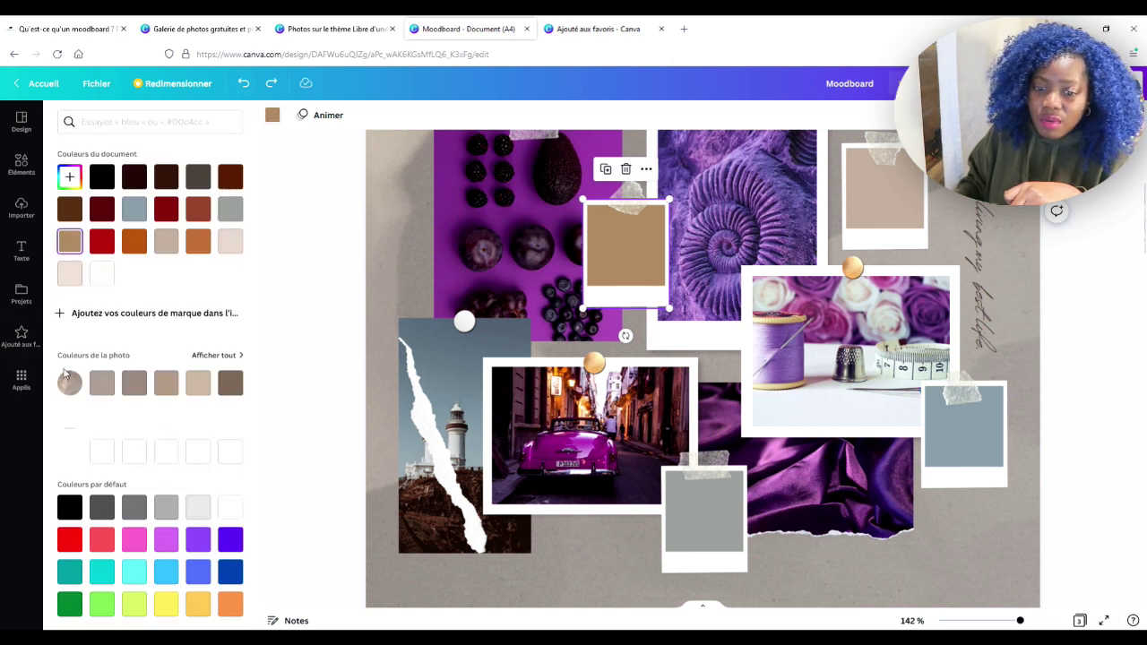
left_click(213, 356)
left_click(199, 468)
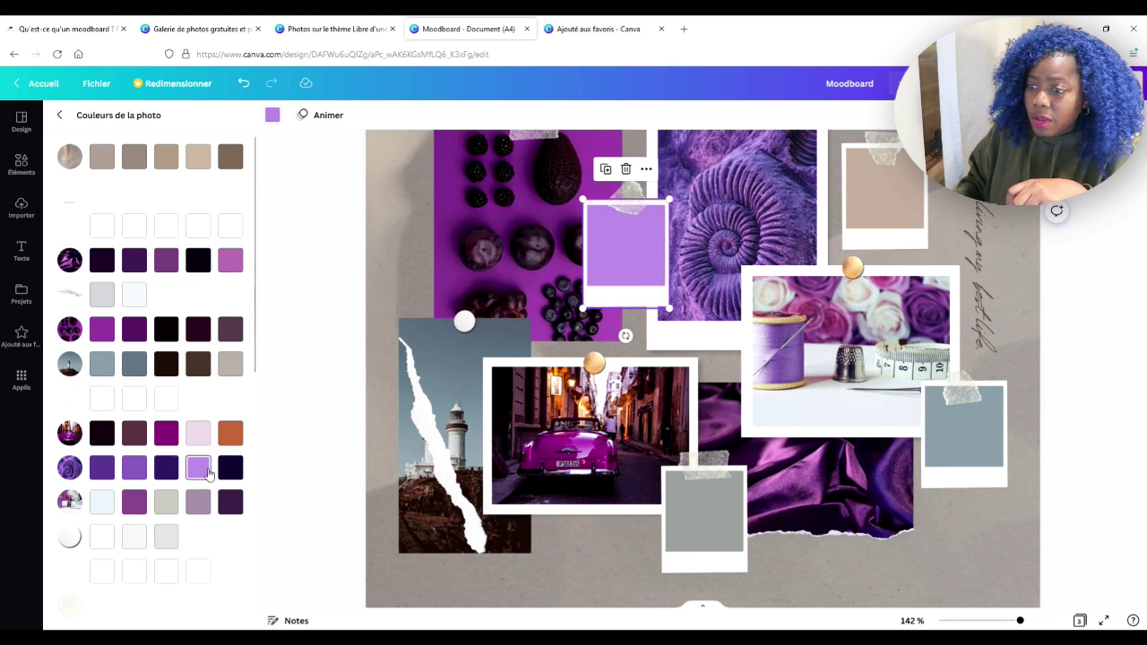
left_click(198, 437)
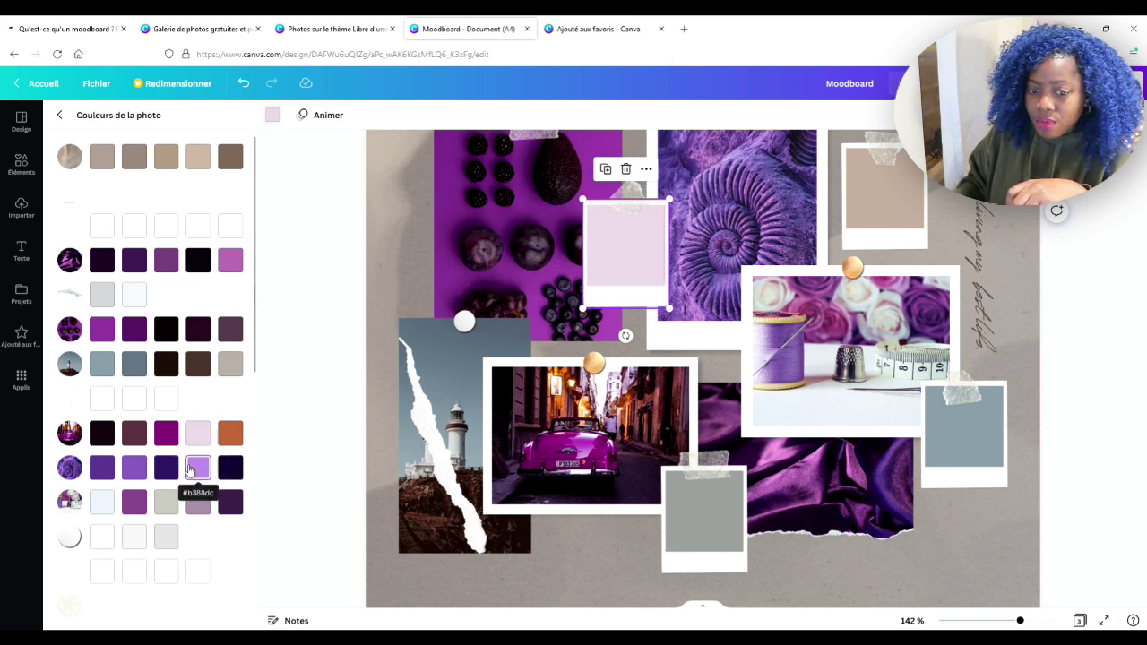
left_click(198, 329)
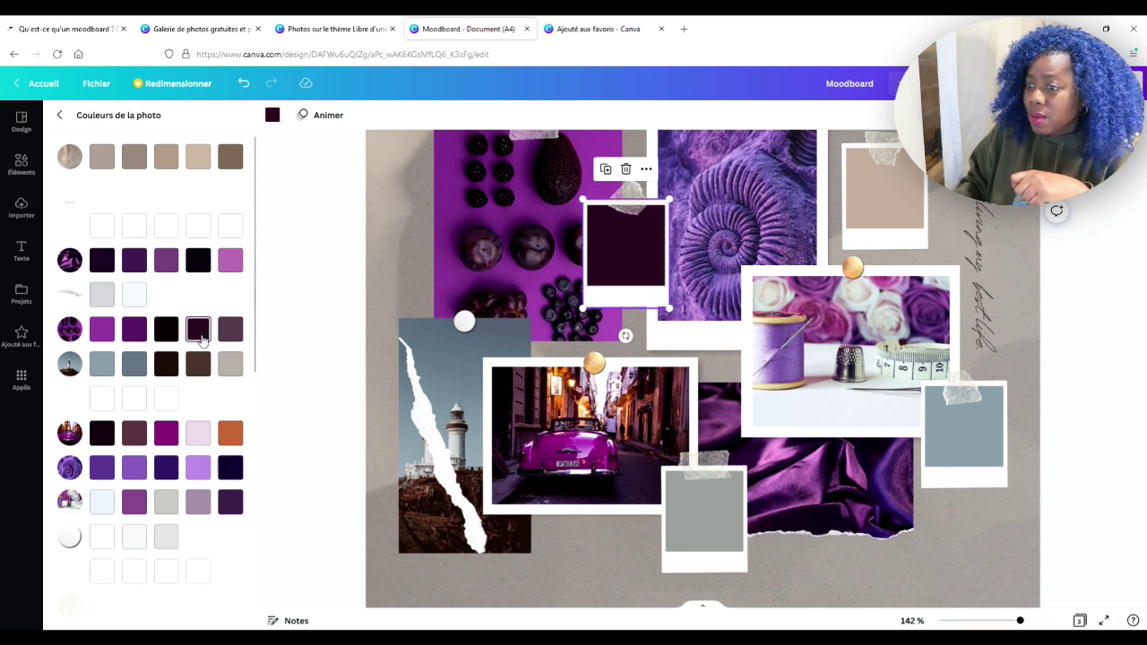
left_click(244, 83)
left_click(243, 84)
left_click(244, 83)
left_click(243, 83)
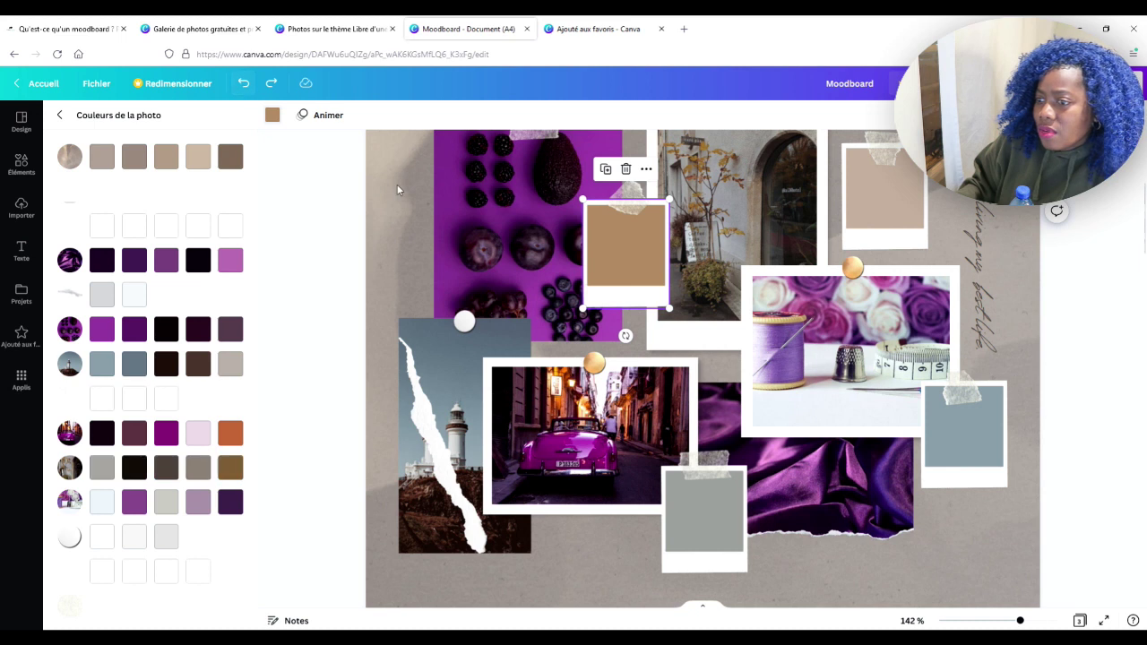
left_click(271, 83)
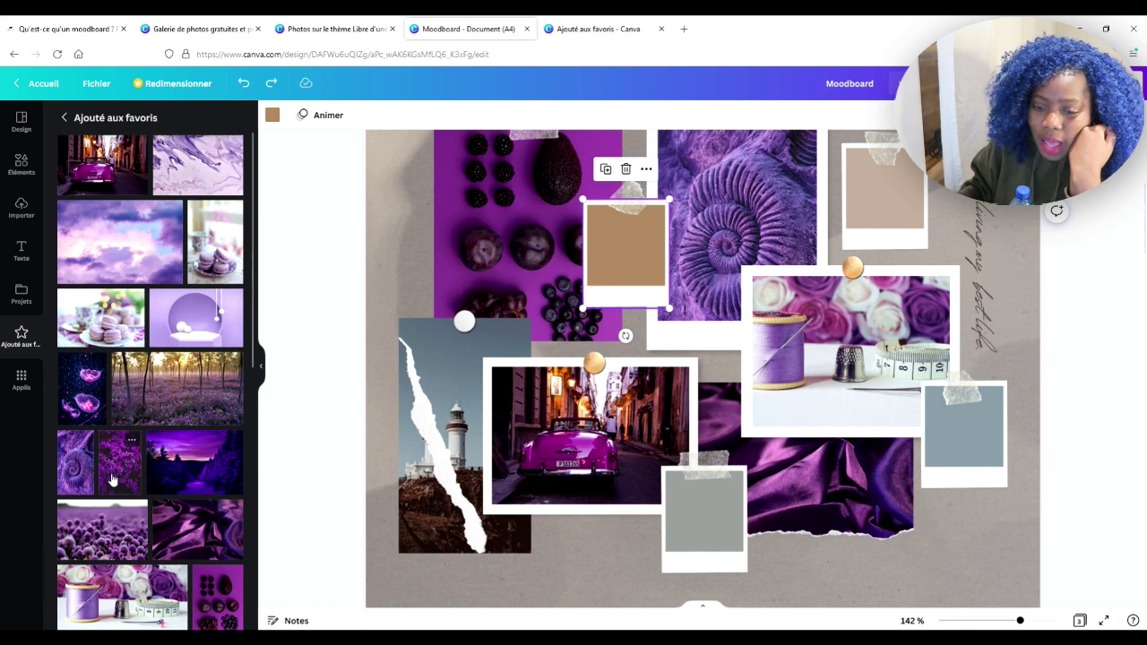
- Fill the torn lighthouse frame's left part with the purple blossoms and try the forest, river sunset and lavender-coloured flower photos in its right part
left_click_drag(112, 481, 410, 503)
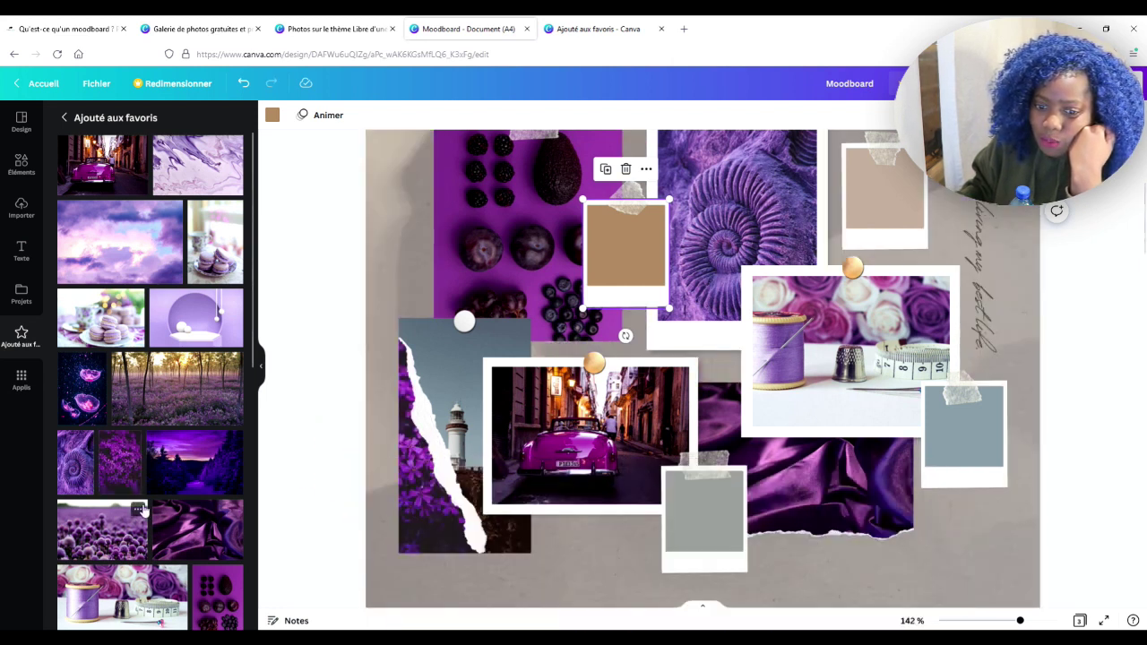
left_click_drag(81, 471, 134, 421)
left_click_drag(198, 393, 470, 443)
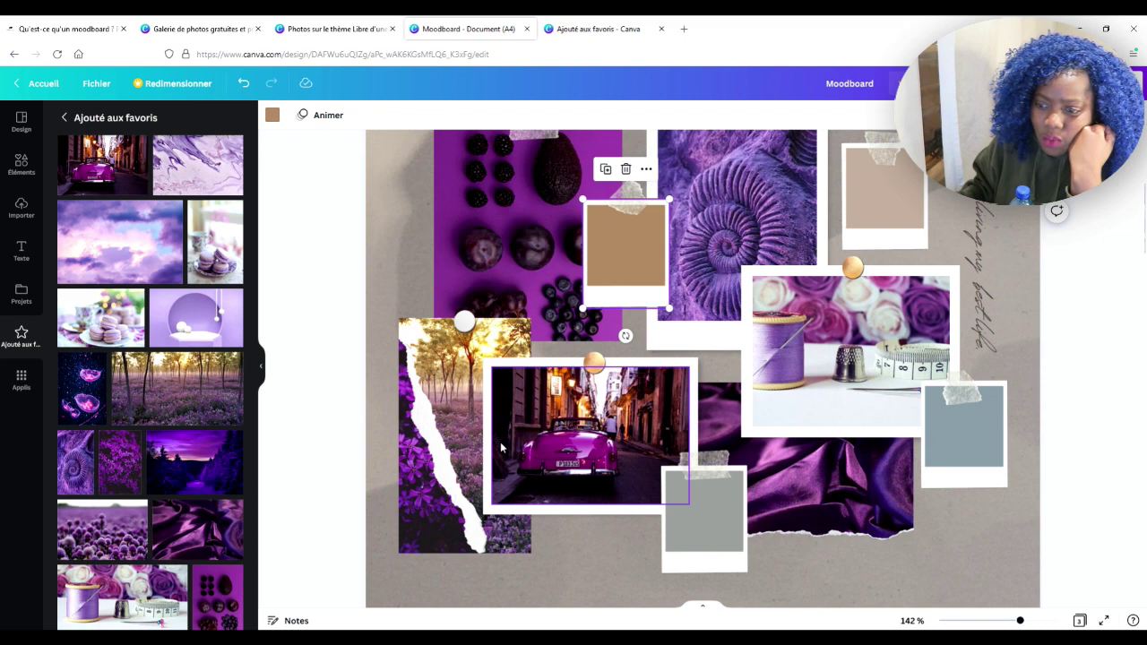
left_click_drag(191, 491, 443, 421)
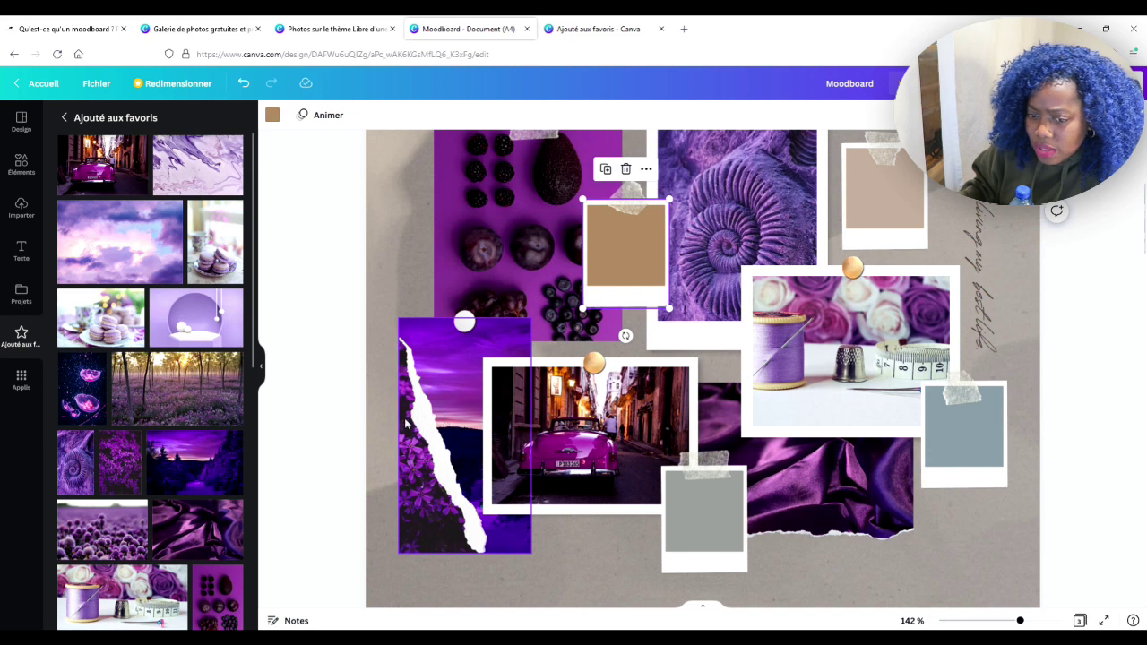
left_click_drag(134, 509, 444, 388)
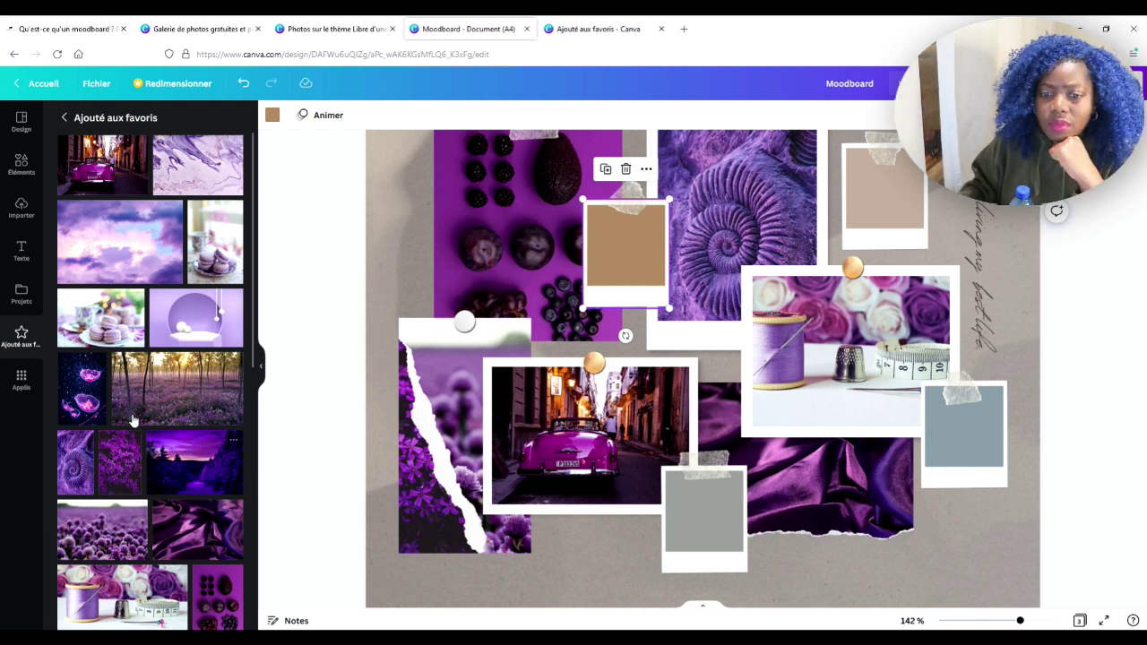
- Fill the blue, brown, beige and grey polaroids with the jellyfish, lilac podium, purple marble and cloud photos respectively
left_click_drag(90, 403, 963, 426)
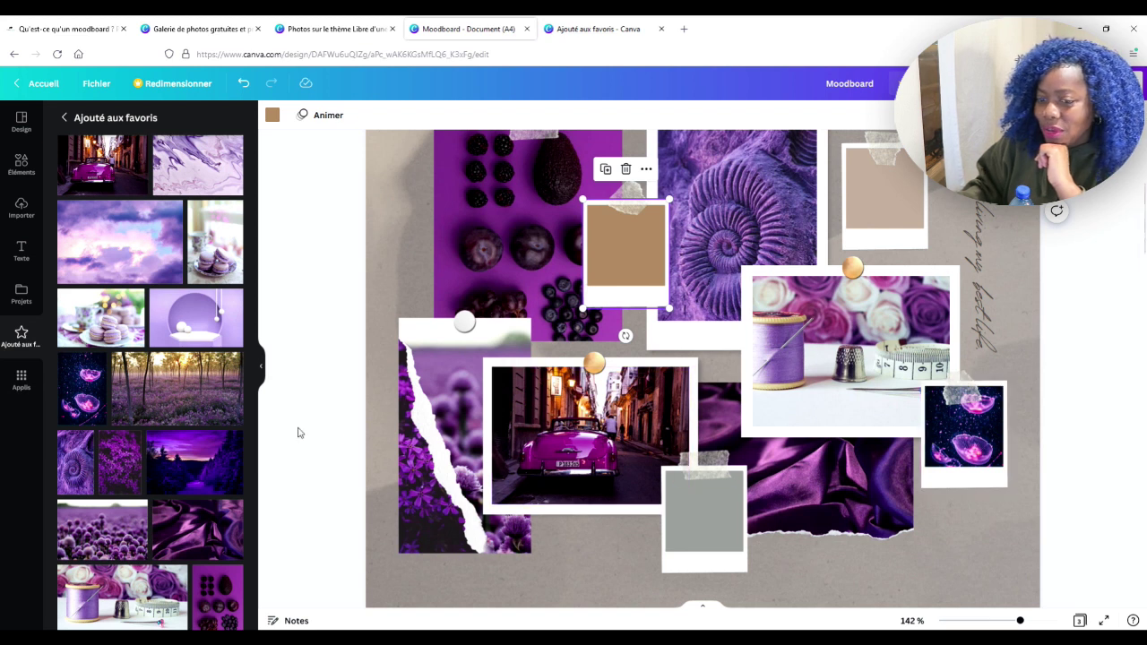
left_click_drag(208, 321, 626, 242)
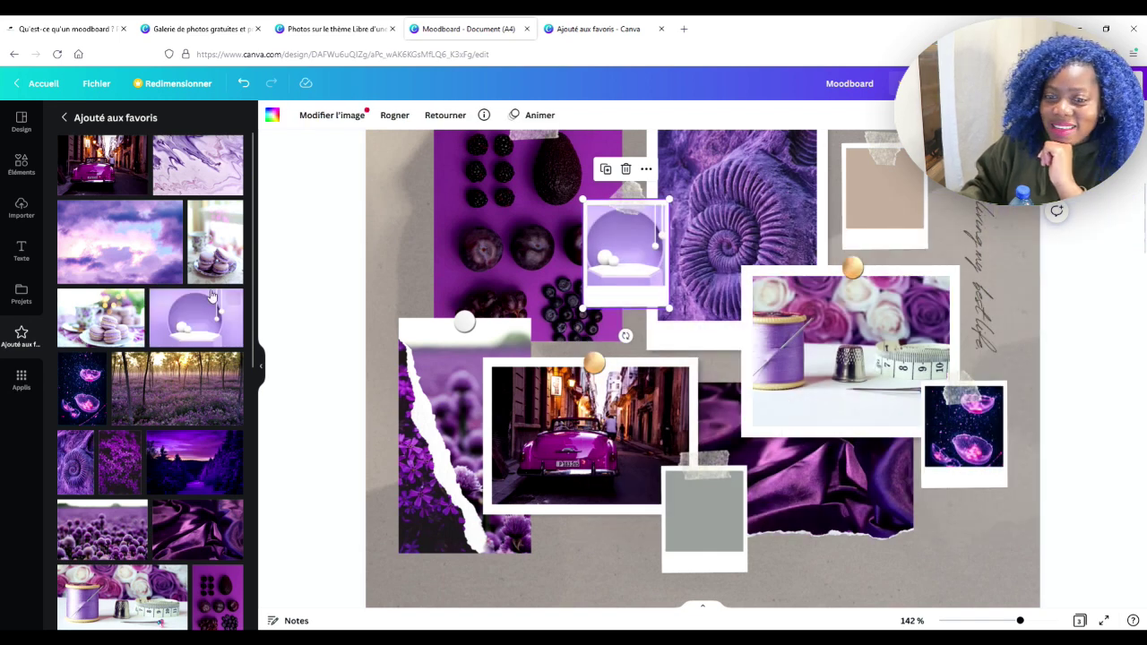
left_click_drag(188, 190, 889, 215)
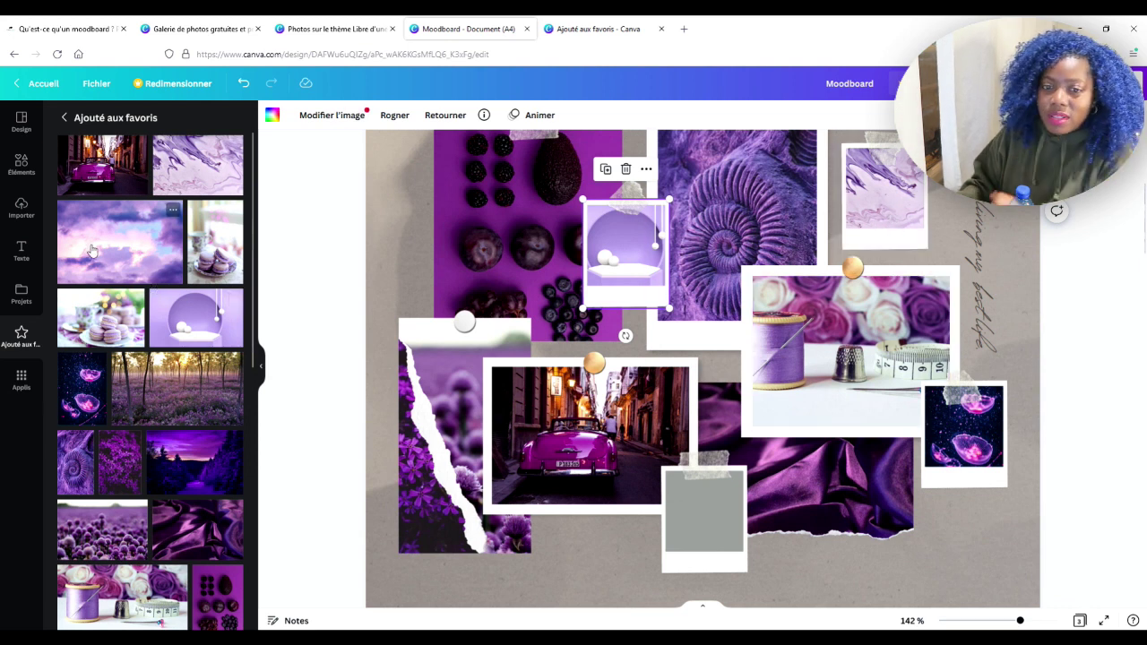
left_click_drag(98, 260, 704, 517)
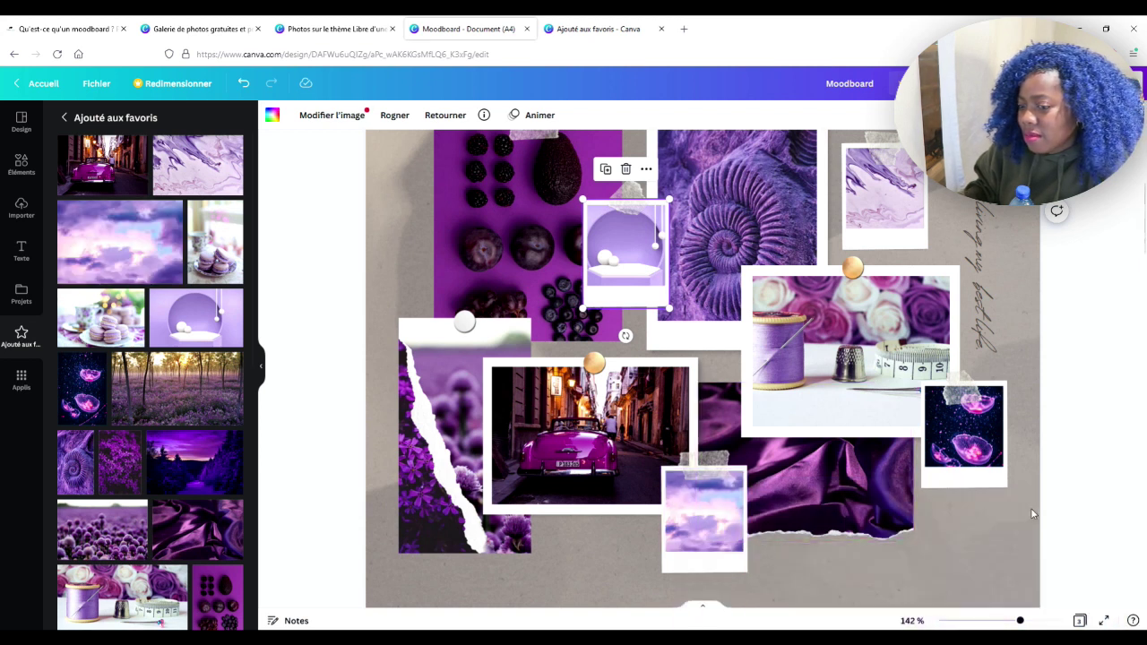
- Put the jellyfish photo in the torn frame's right part and replace it with the purple marble photo in the polaroid beside the satin
scroll(1078, 470, "up", 1)
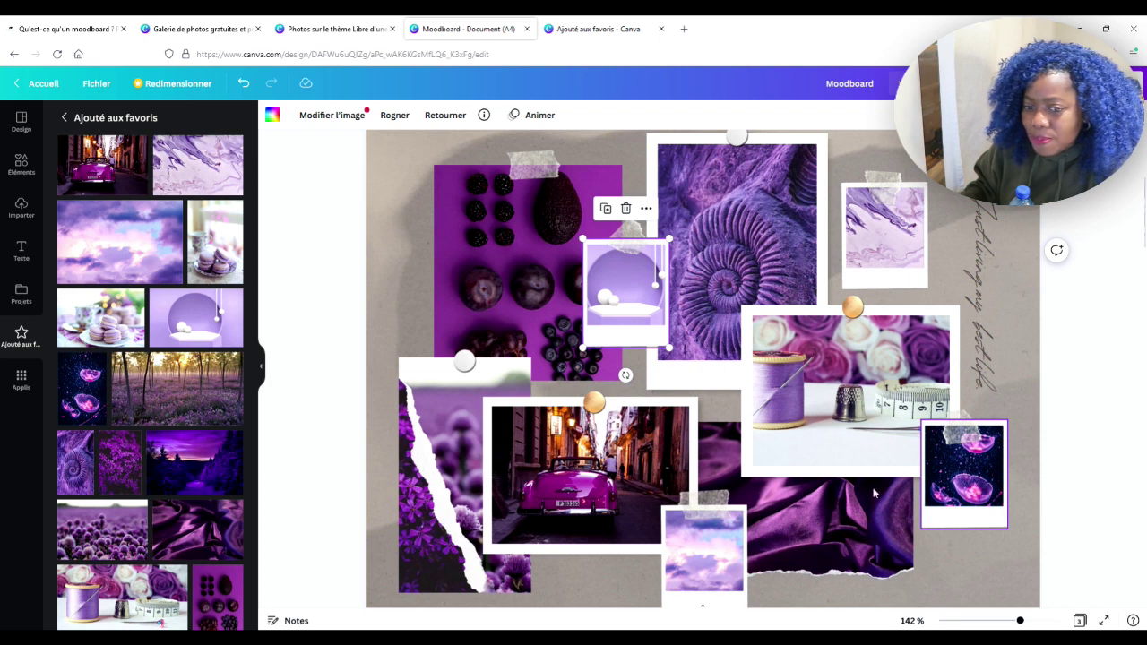
left_click_drag(81, 399, 459, 443)
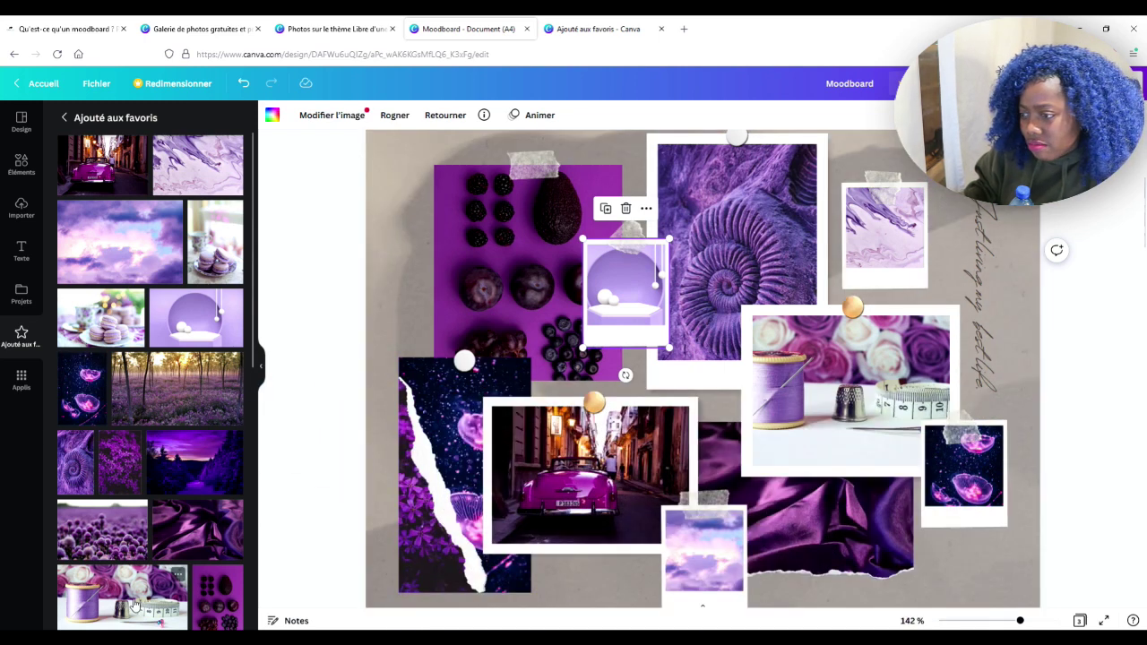
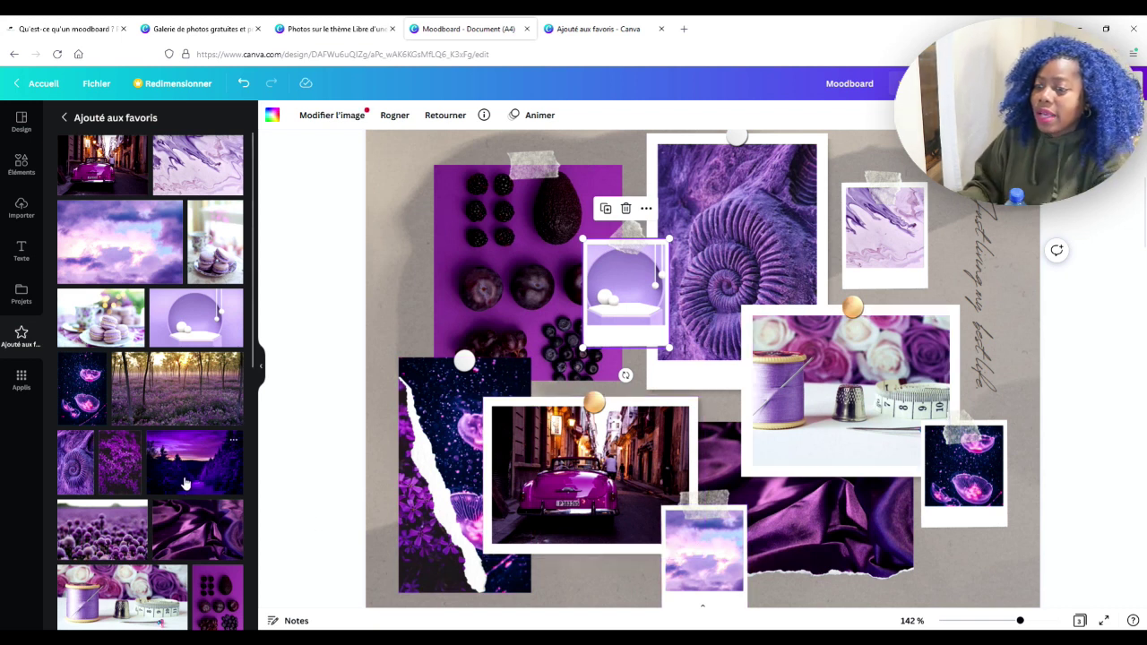
left_click_drag(178, 488, 964, 466)
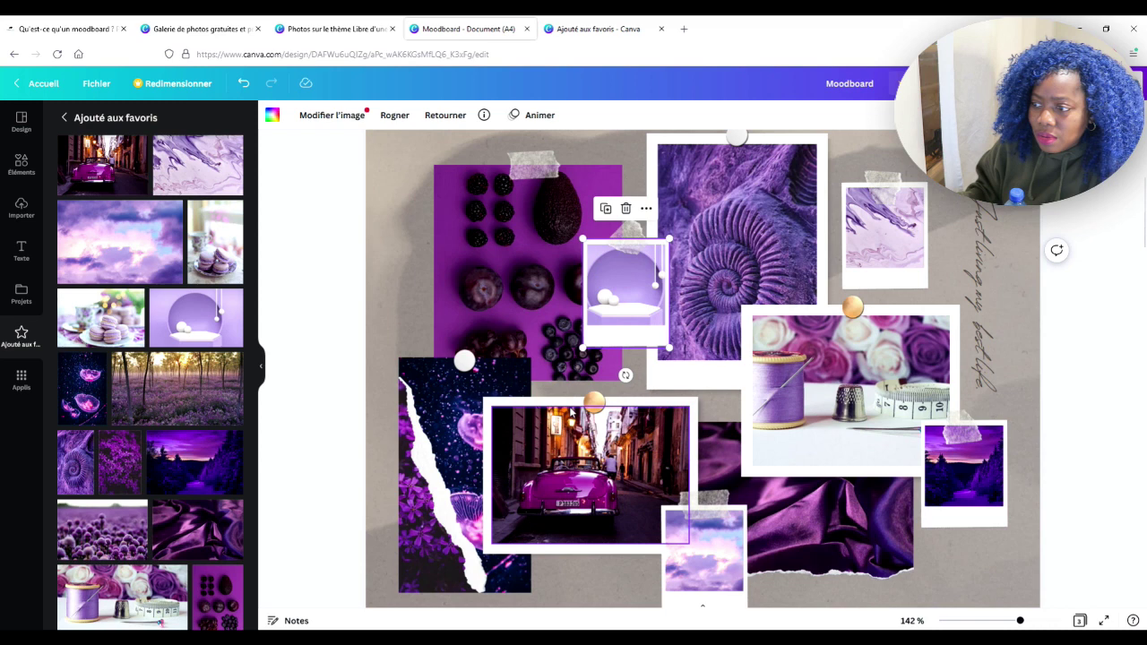
left_click_drag(197, 166, 977, 493)
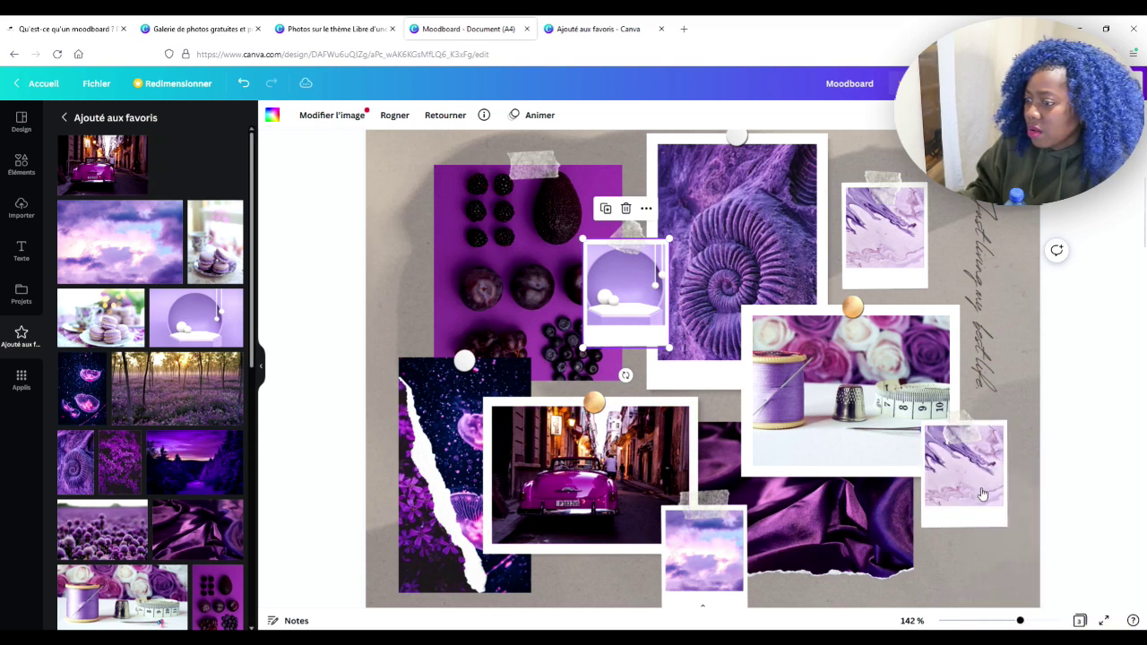
- Replace the marble photo in the upper-right polaroid of the collage with the purple river sunset photo
left_click_drag(190, 448, 919, 219)
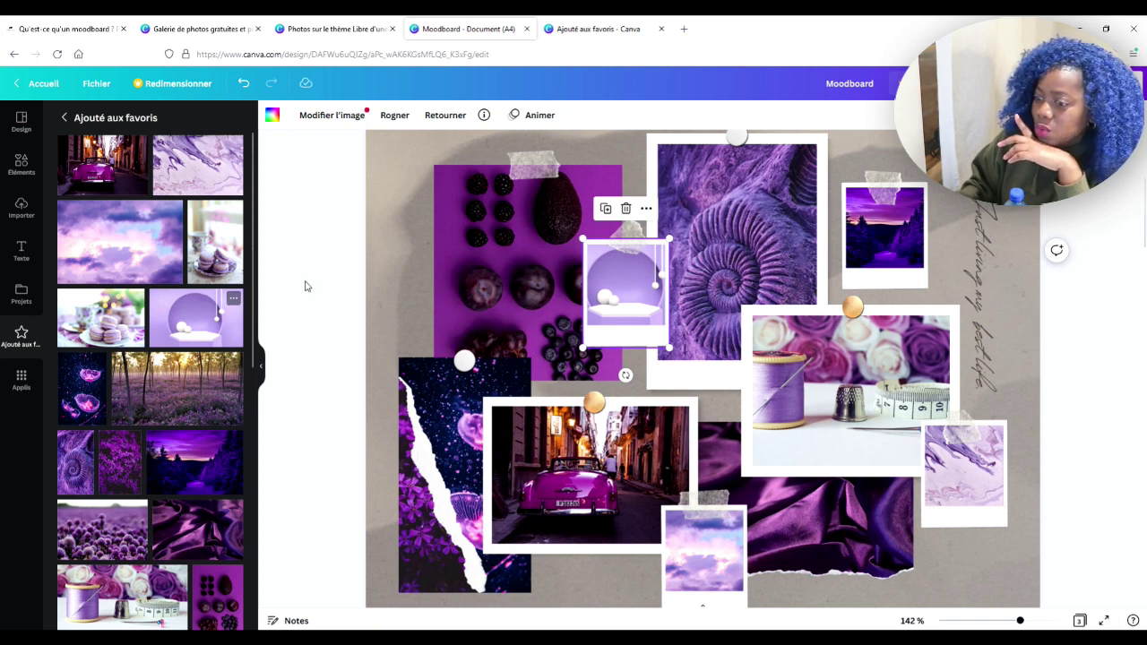
scroll(699, 363, "down", 2)
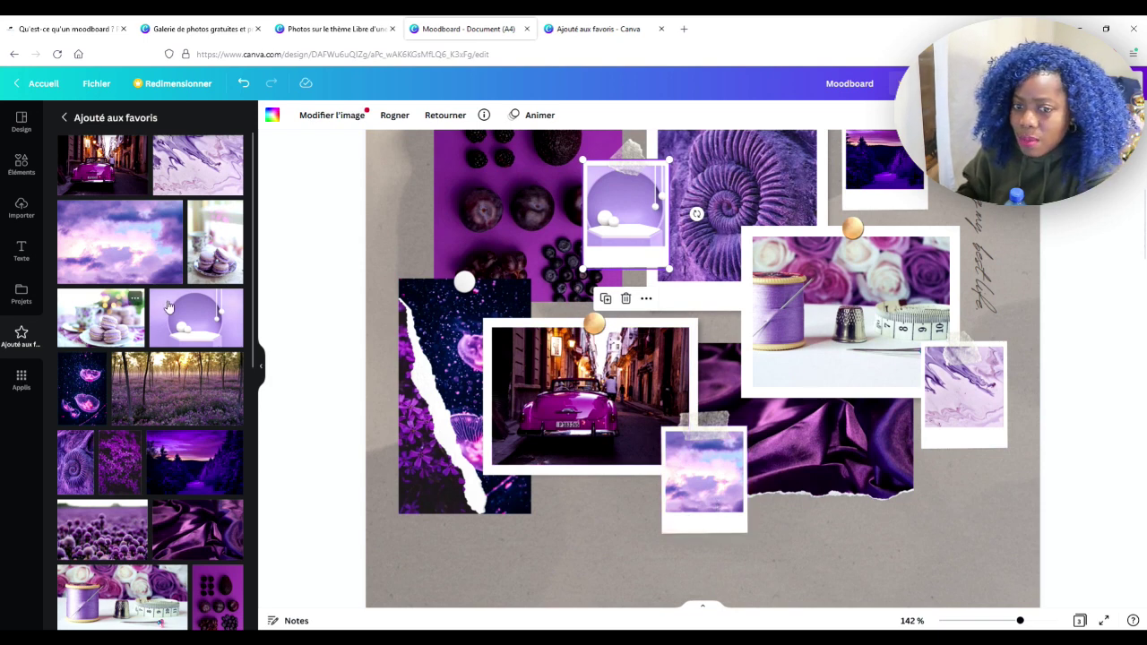
- Try the macarons and the dark purple marble photo in the cloud polaroid beside the satin, and undo both replacements
left_click_drag(115, 336, 701, 472)
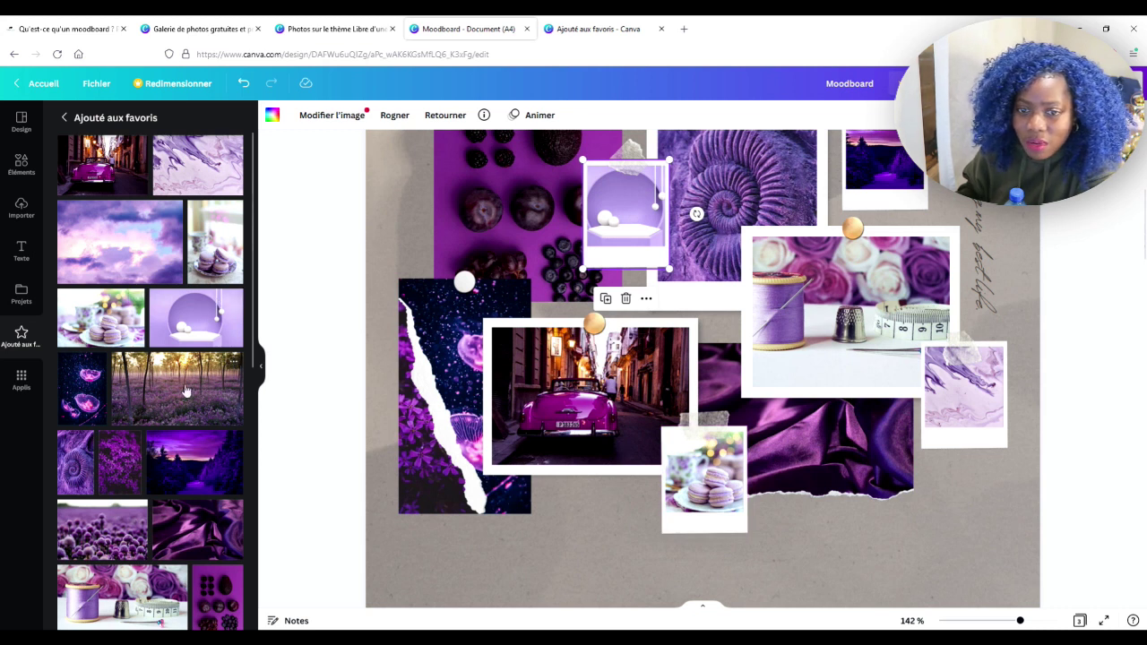
scroll(178, 403, "down", 3)
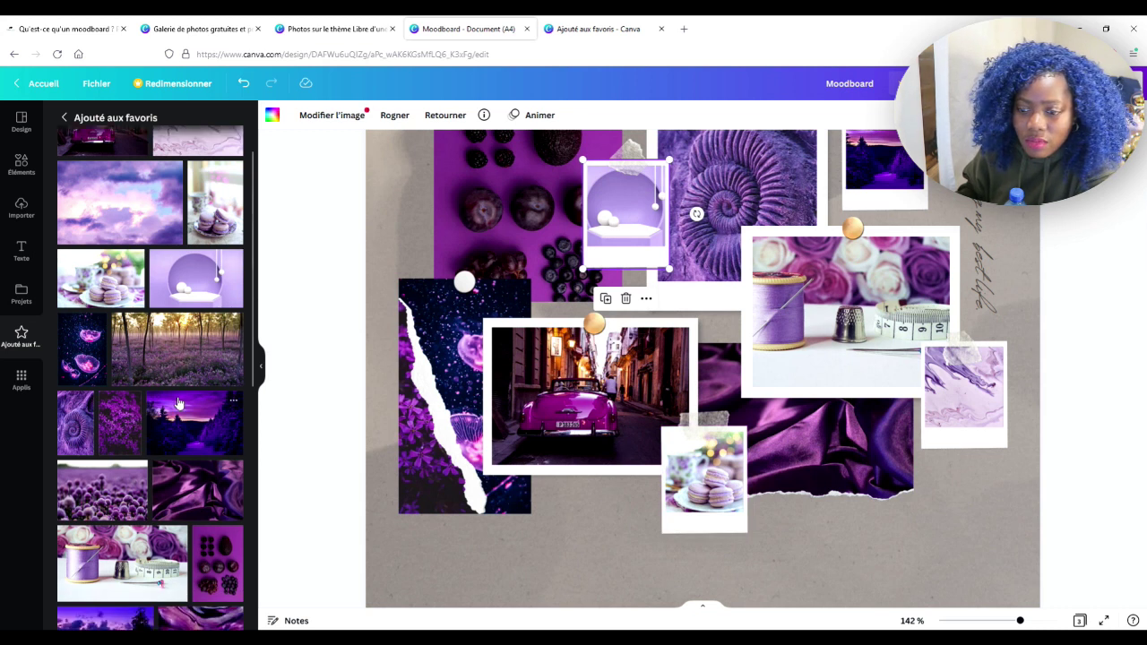
scroll(178, 403, "down", 1)
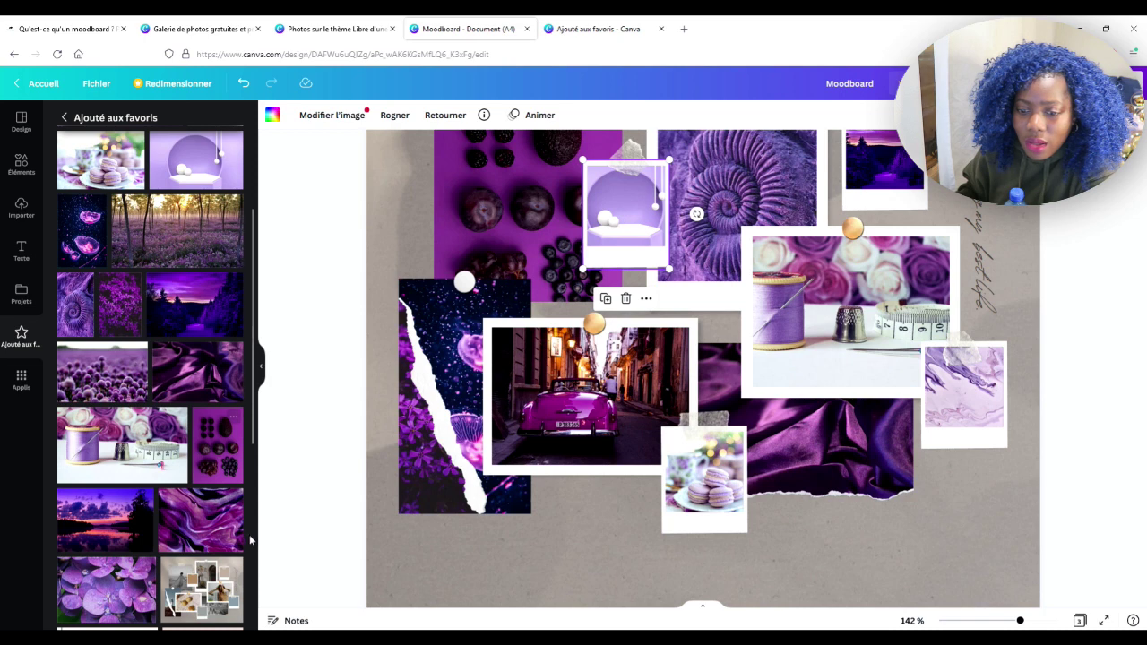
left_click_drag(220, 525, 703, 473)
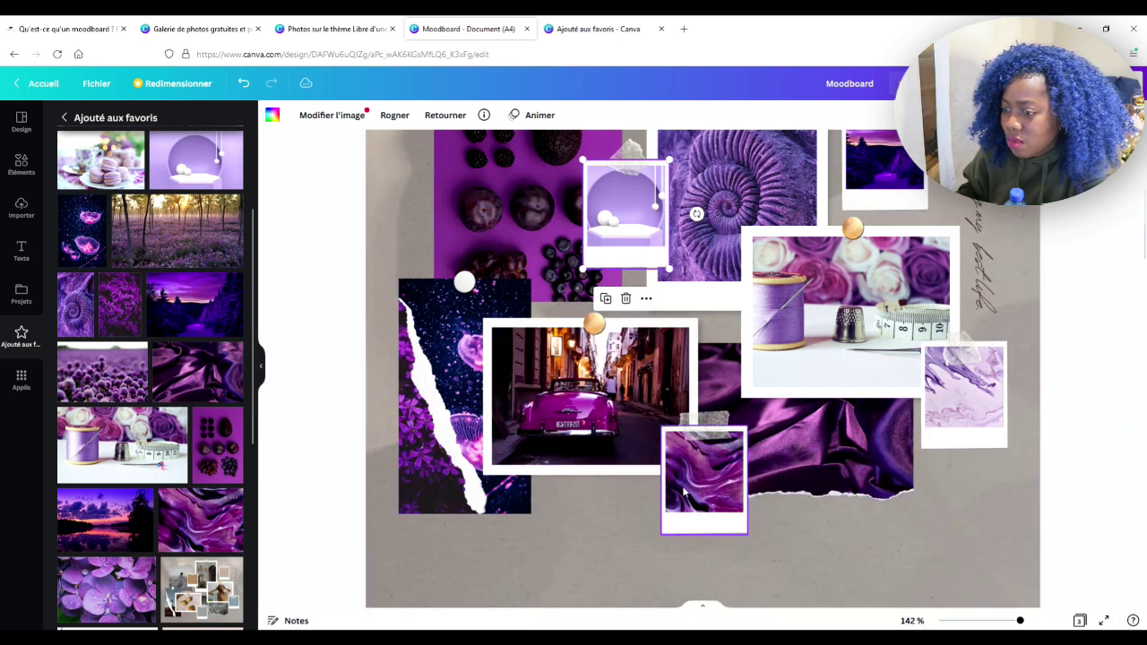
left_click(243, 84)
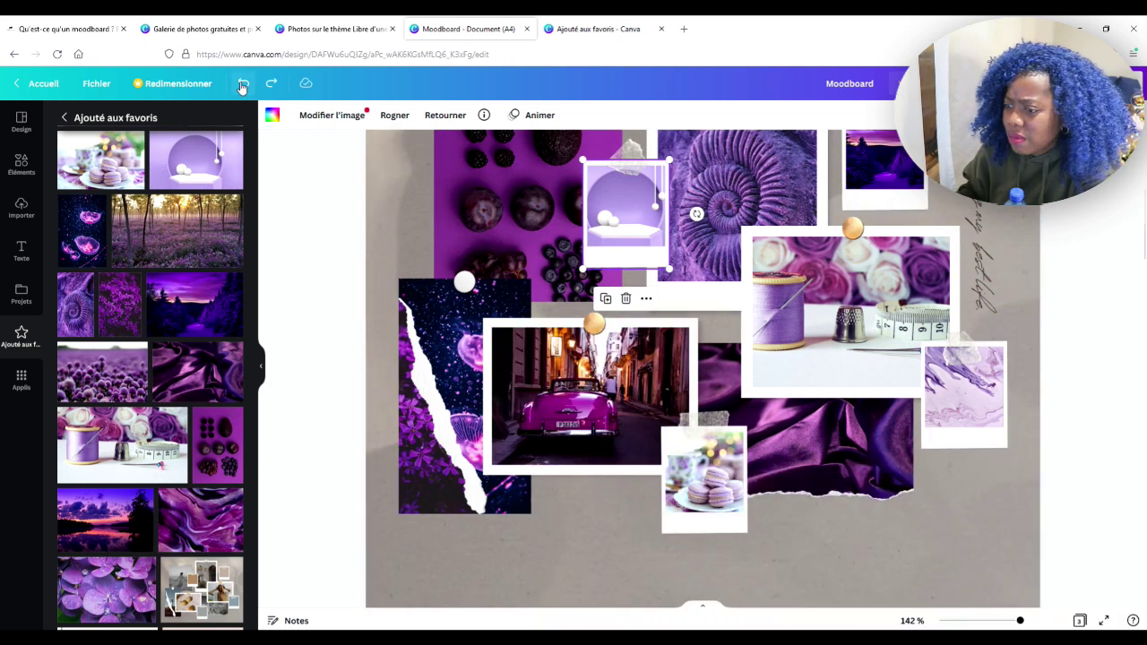
left_click(243, 85)
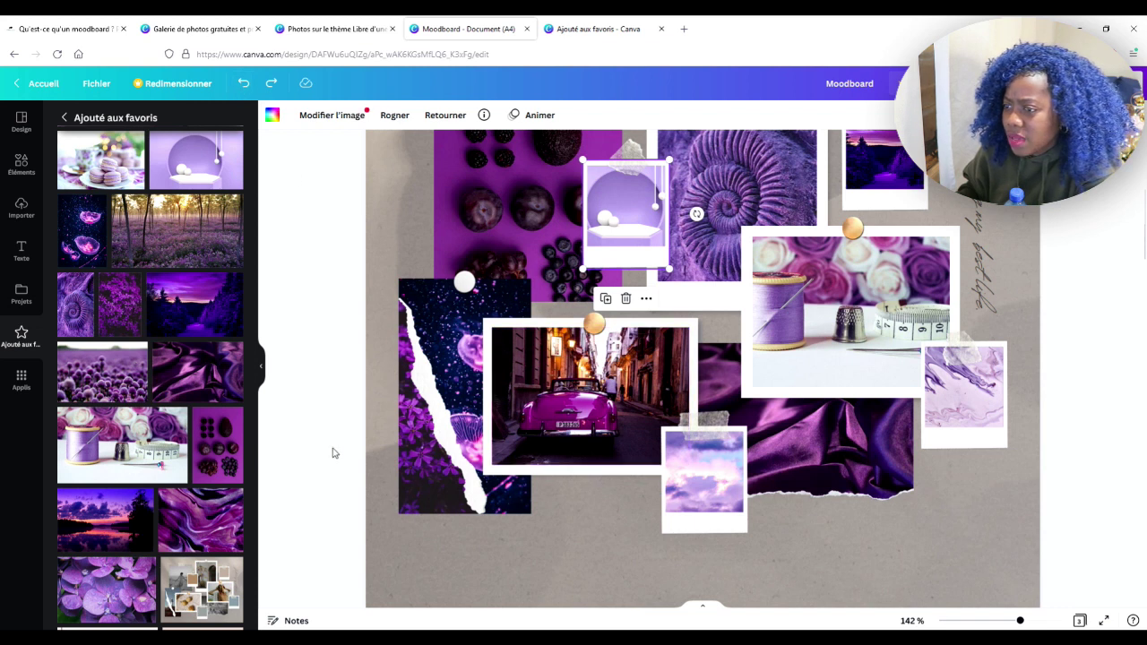
- Try the two starred macaron photos in the lilac podium polaroid near the top of the collage, and undo the replacements
scroll(179, 365, "up", 1)
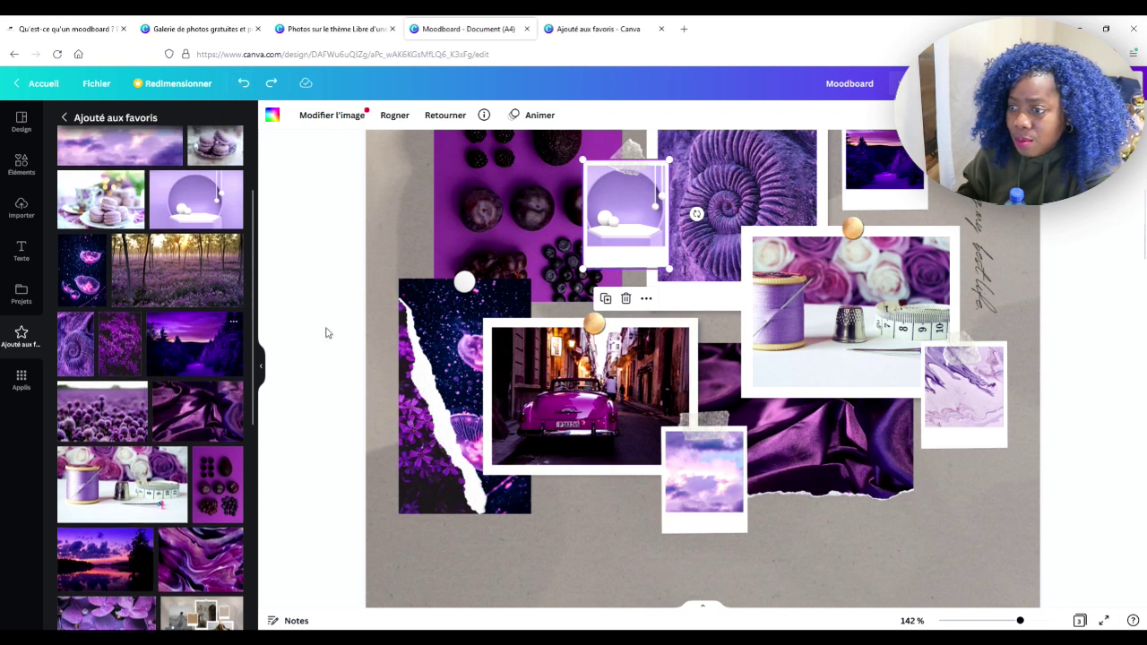
left_click(420, 211)
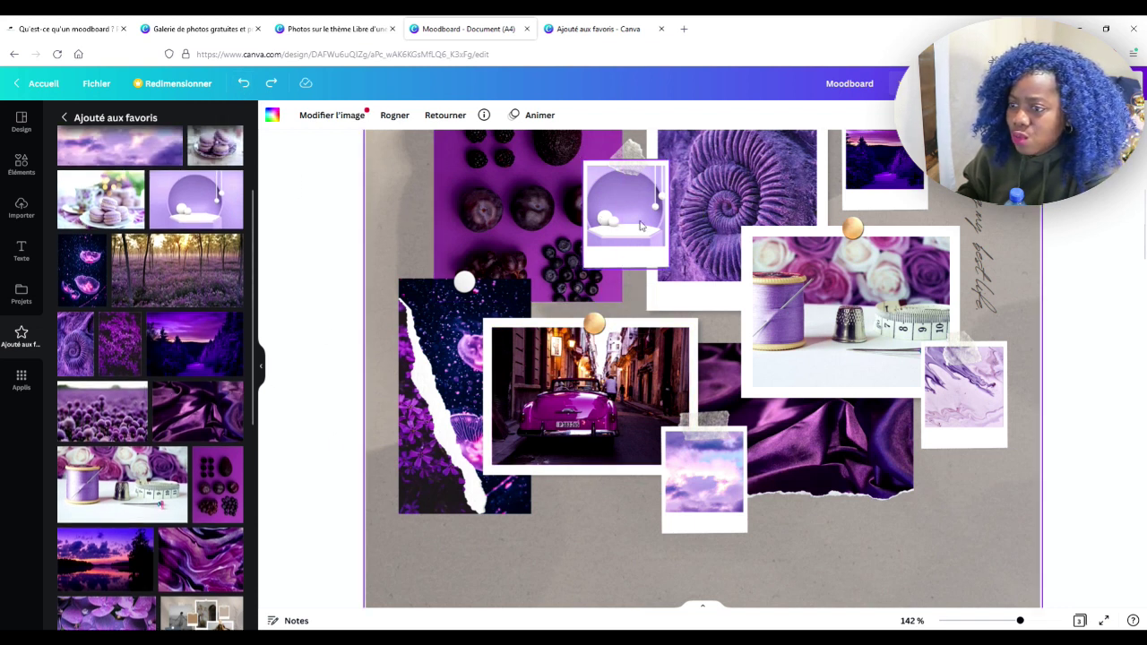
left_click_drag(101, 199, 641, 236)
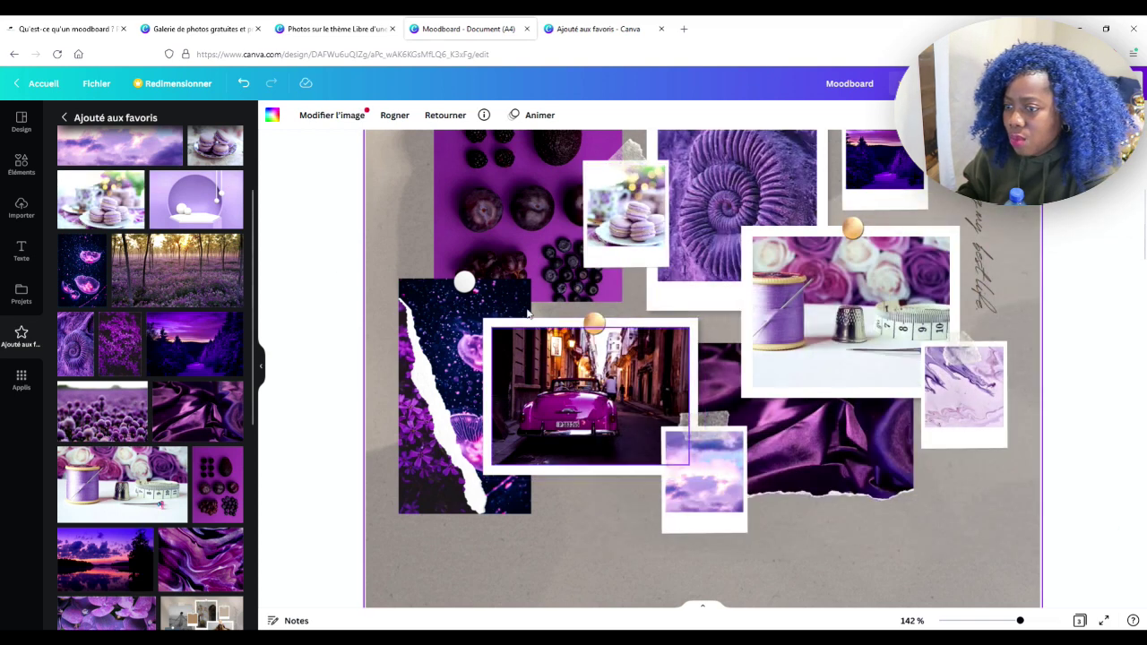
scroll(555, 307, "up", 1)
scroll(554, 302, "up", 1)
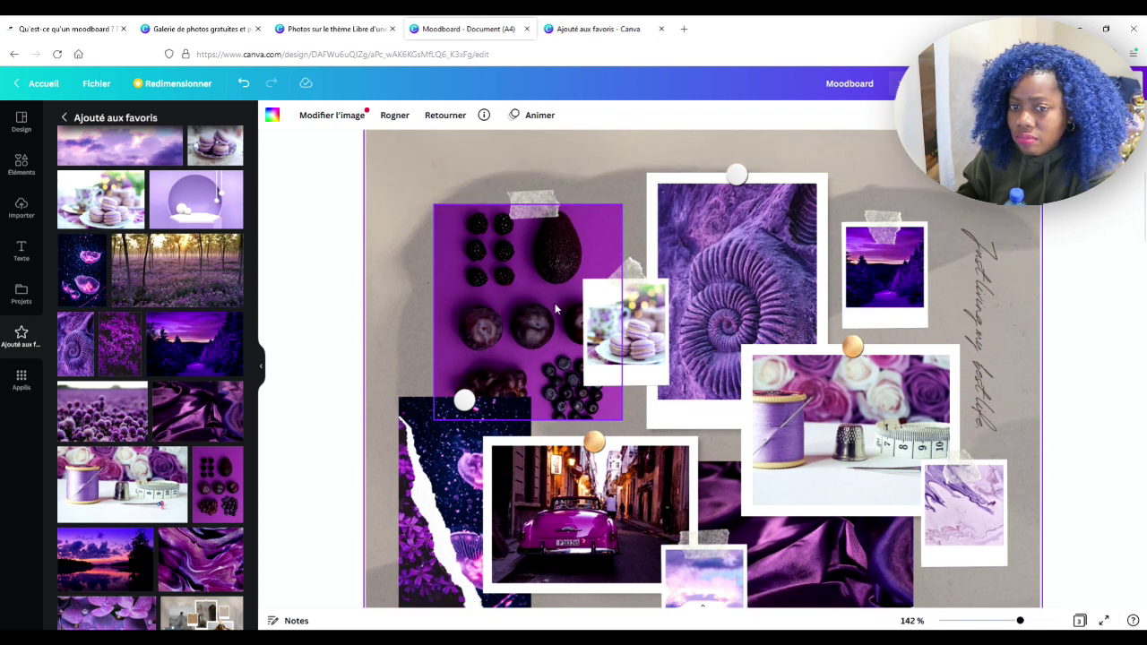
left_click(243, 82)
left_click_drag(229, 152, 623, 358)
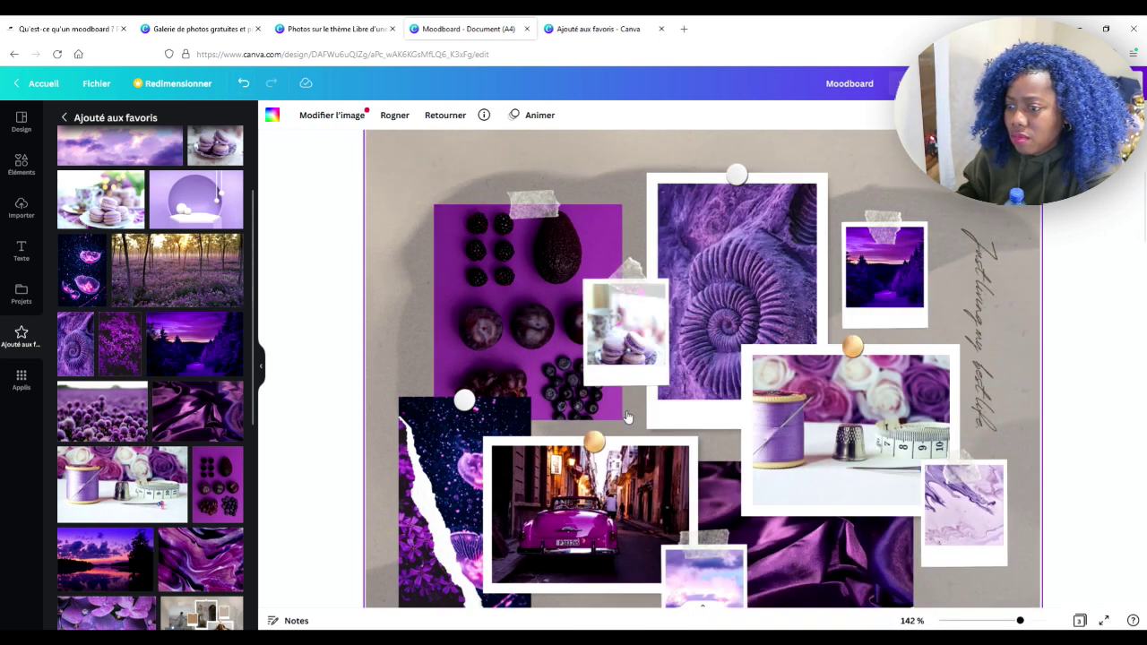
left_click(243, 83)
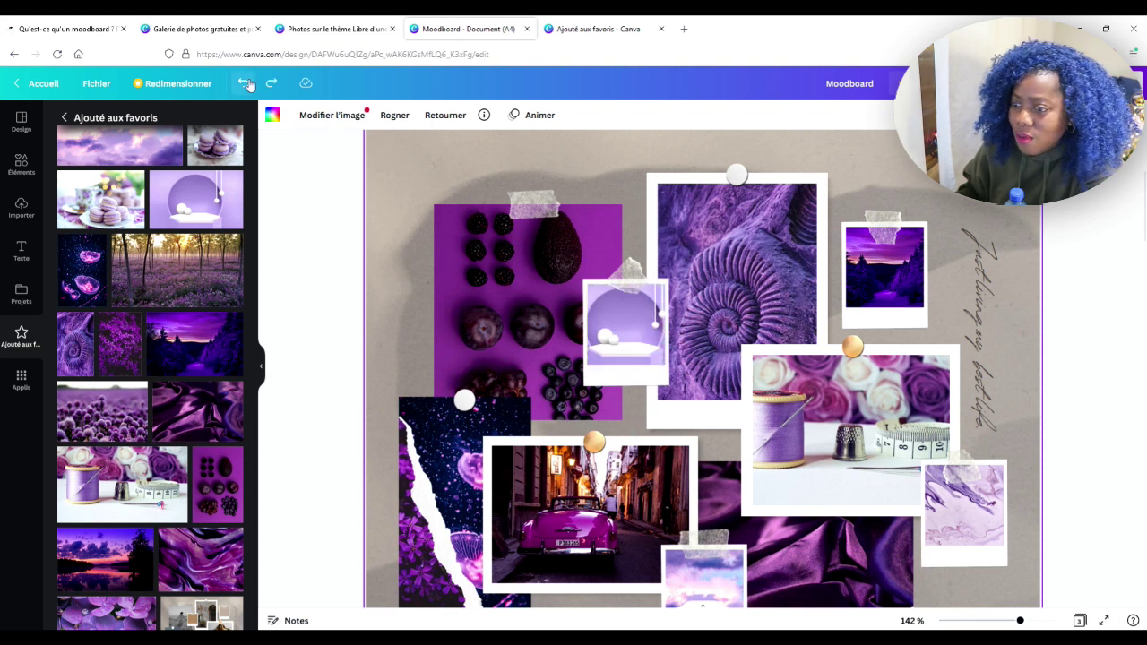
- Open the vertical handwritten caption beside the collage for text editing
left_click(999, 445)
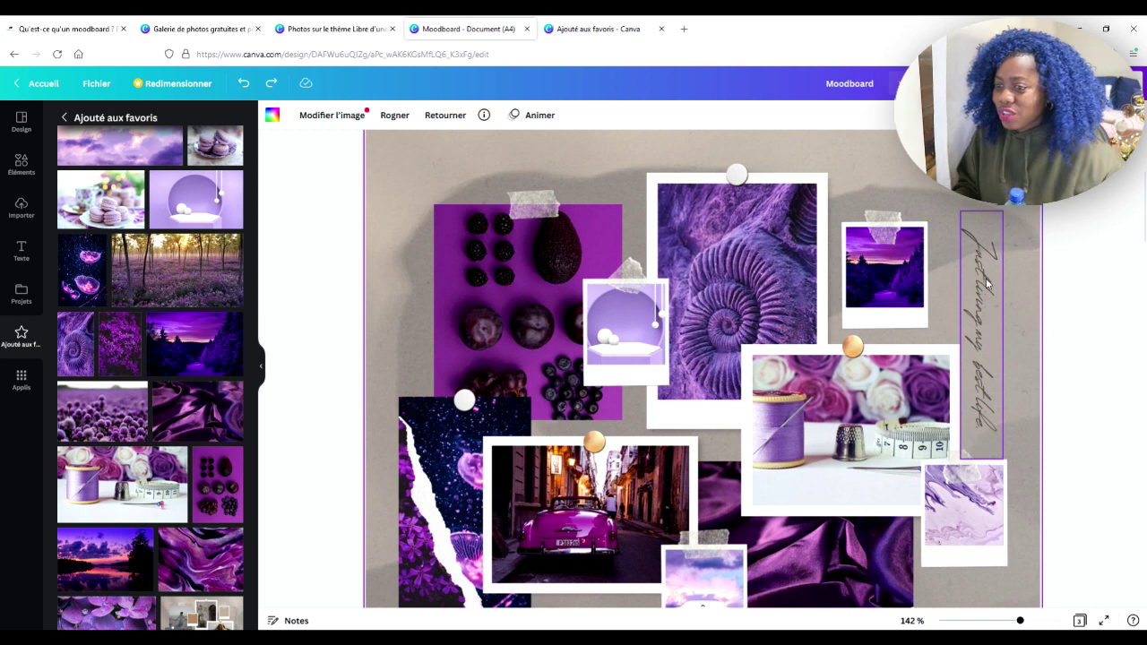
double_click(988, 293)
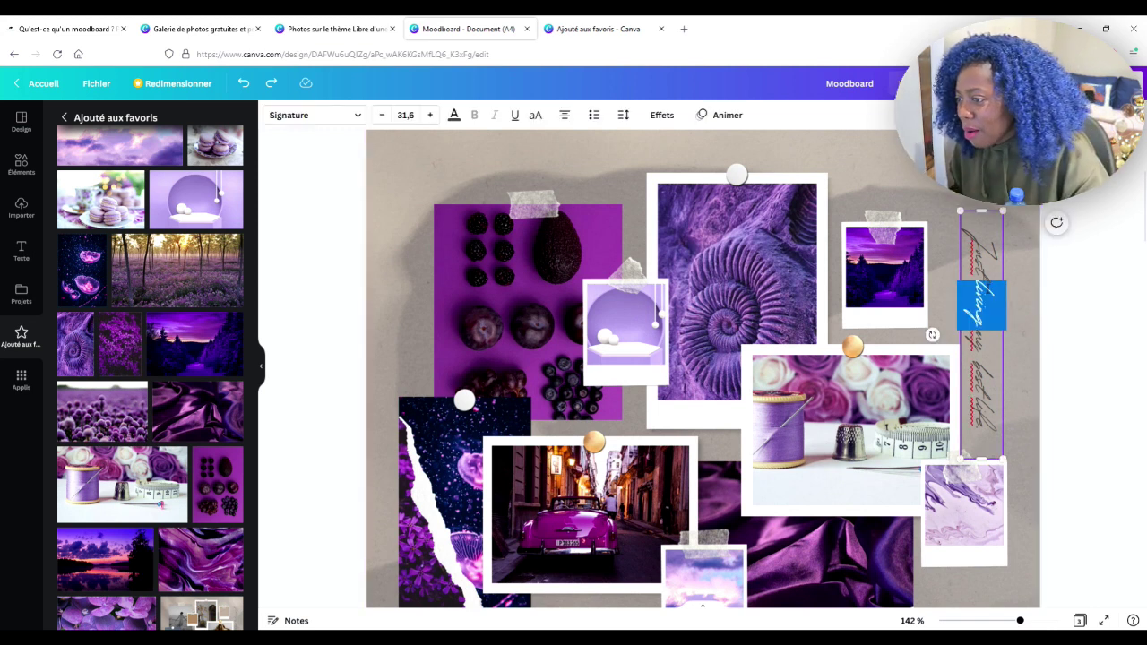
left_click(981, 412)
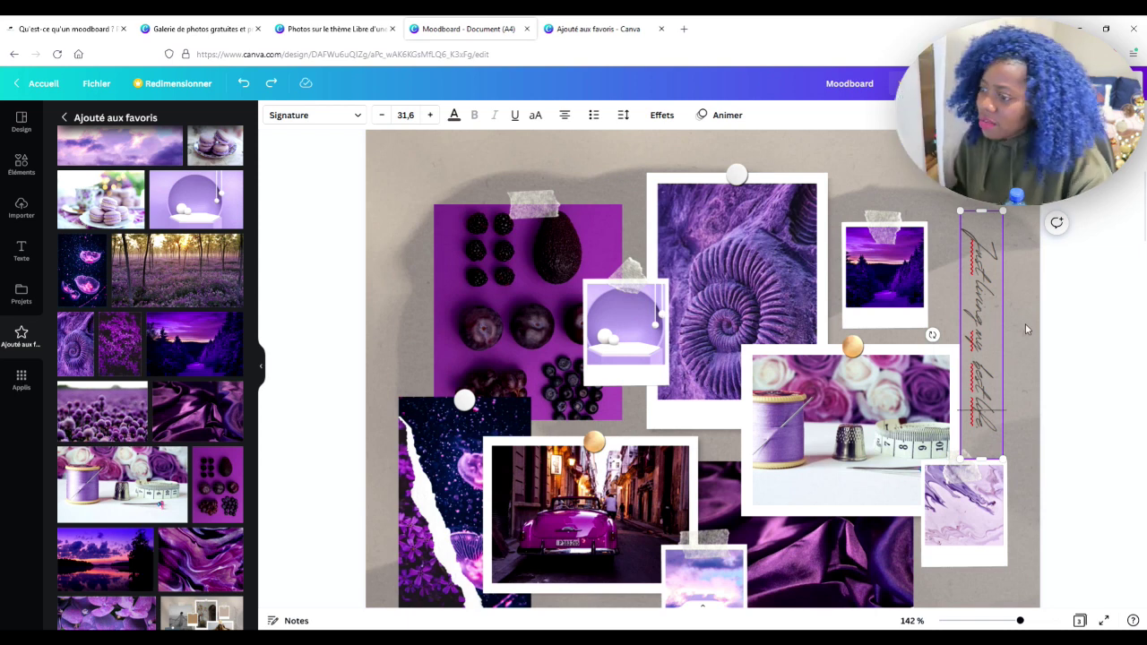
- Try a colour palette from the design styles on the collage page's background, and undo it
scroll(1025, 324, "down", 1)
scroll(901, 480, "down", 5)
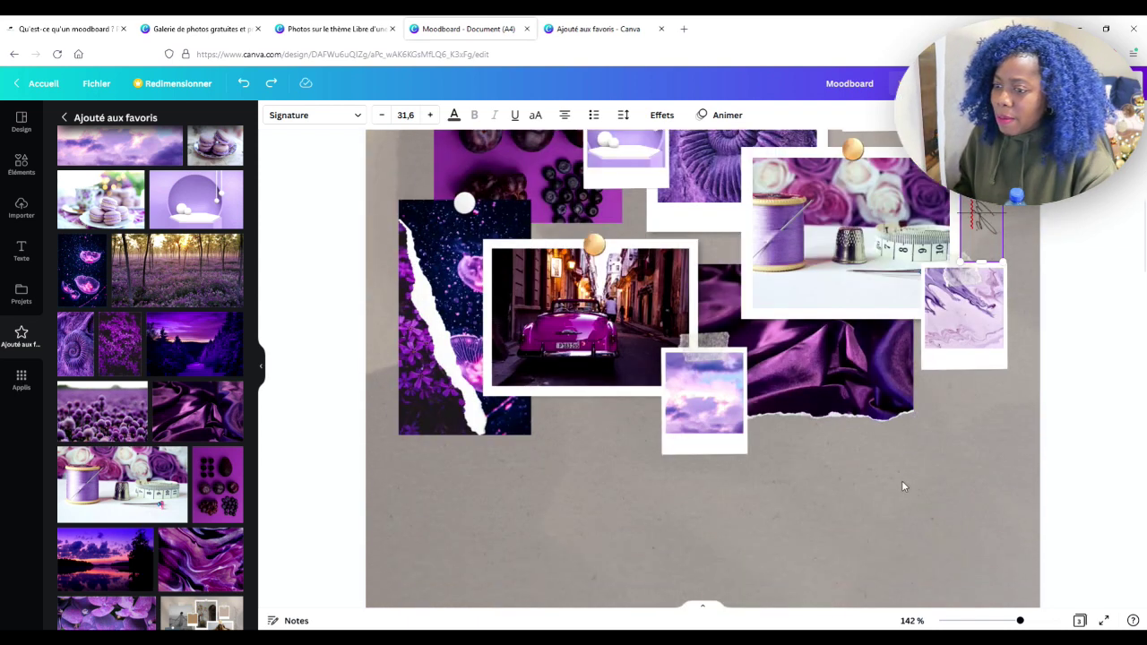
left_click(725, 448)
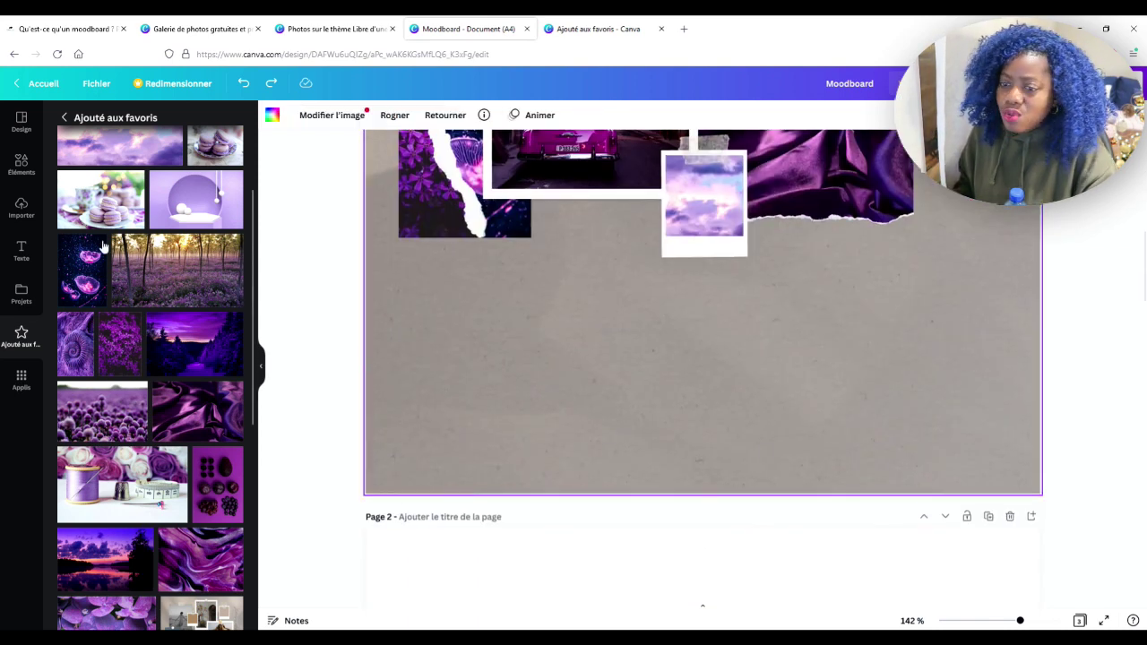
left_click(21, 121)
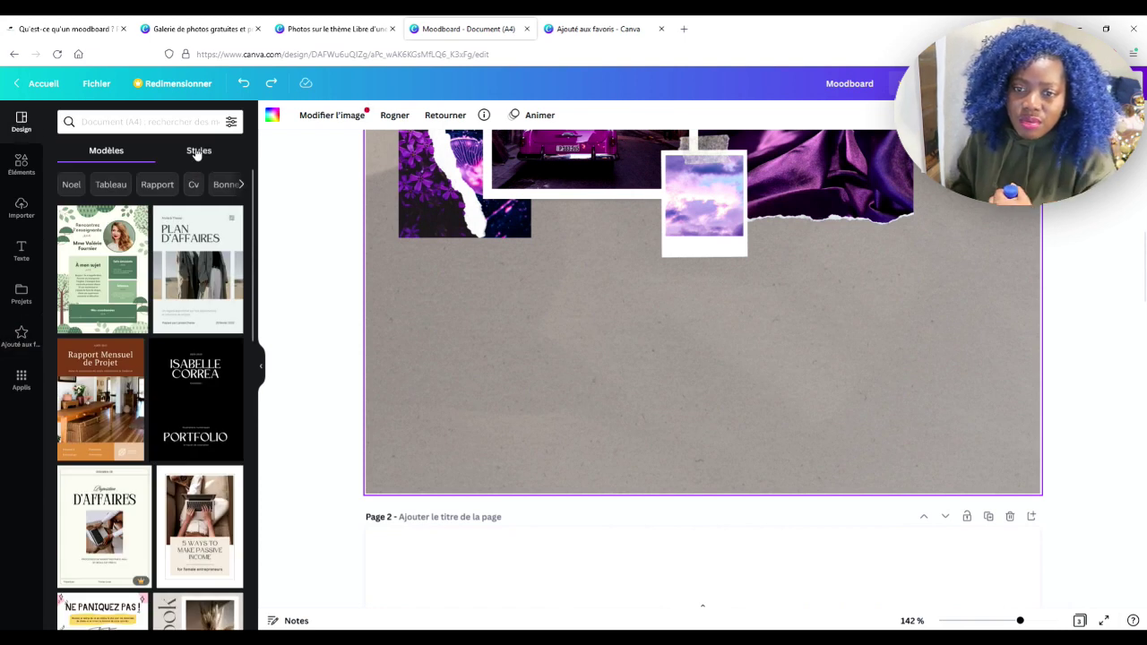
left_click(198, 151)
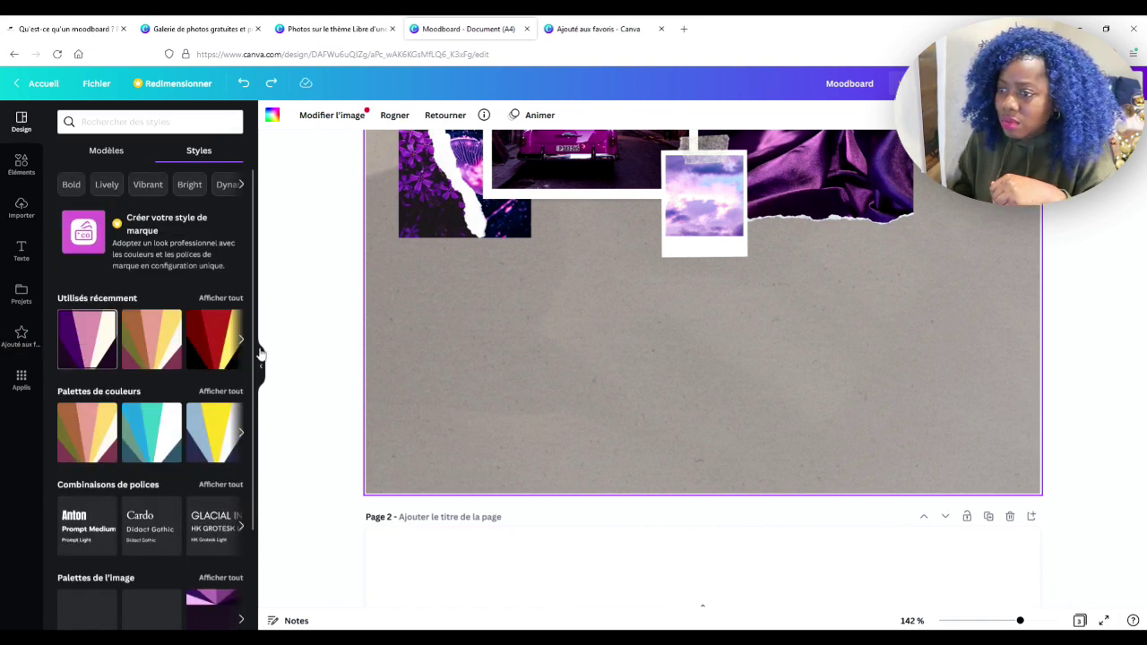
scroll(860, 329, "up", 3)
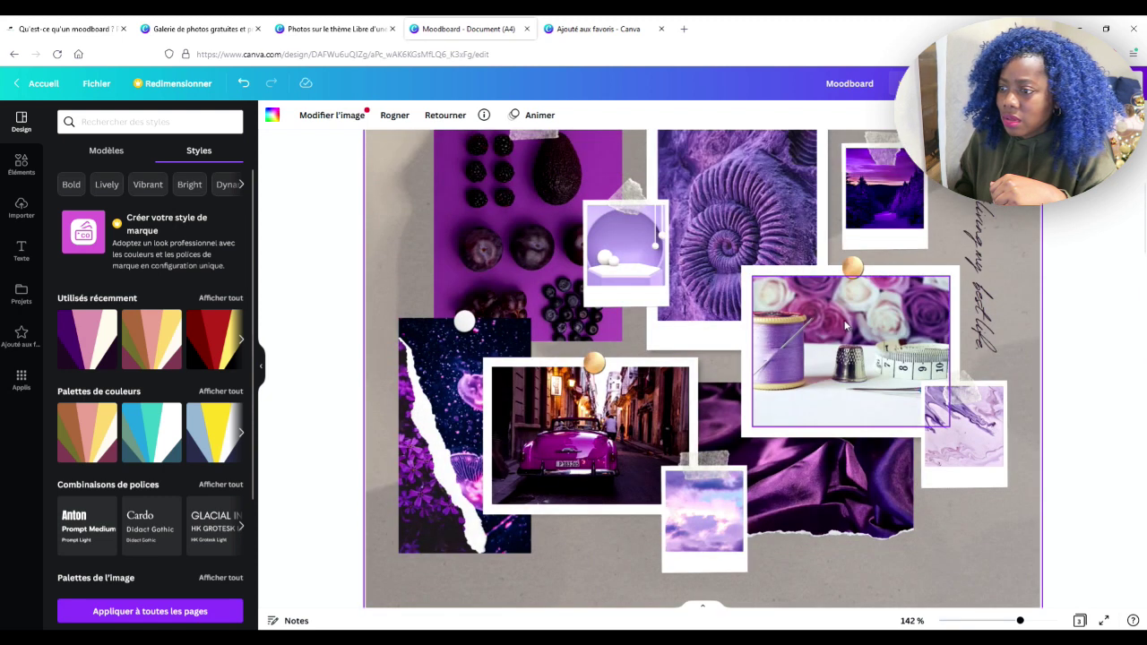
scroll(845, 326, "up", 2)
left_click(242, 85)
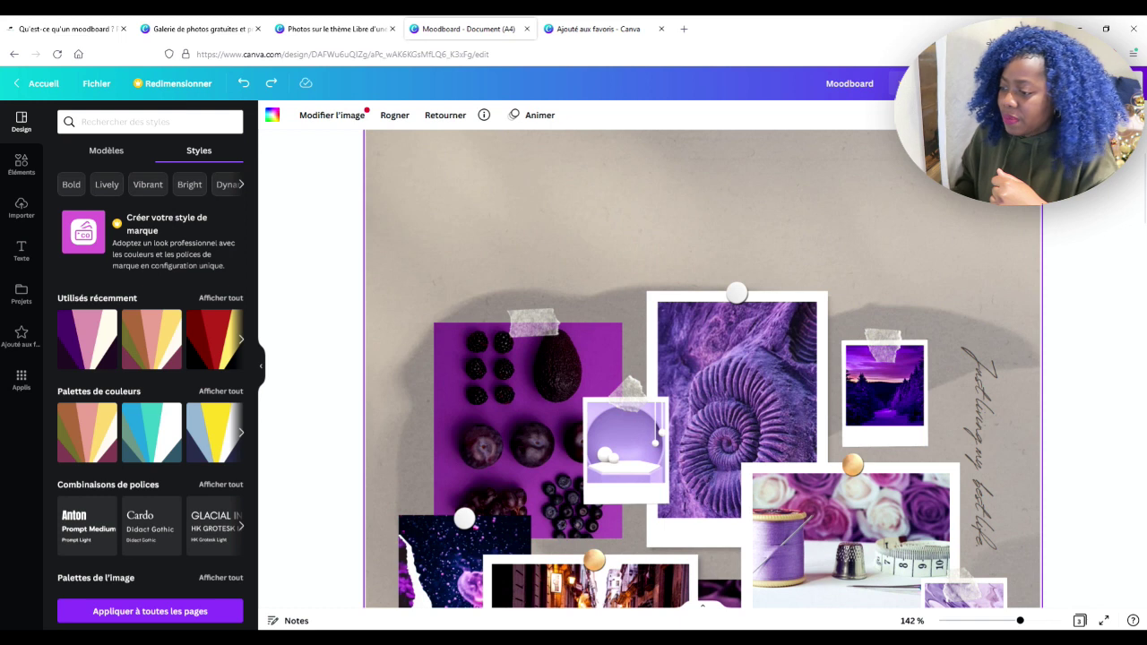
- Reopen page 1 from the page overview, try a dark red document colour as its background, and undo the change
left_click_drag(291, 280, 285, 283)
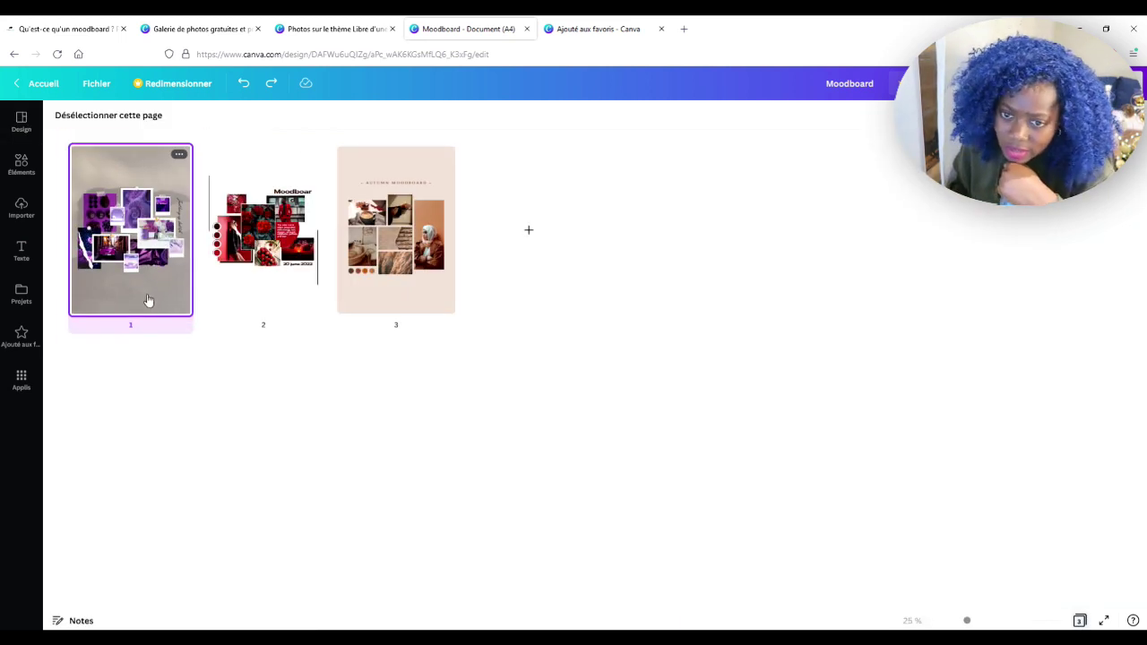
double_click(148, 300)
left_click(399, 223)
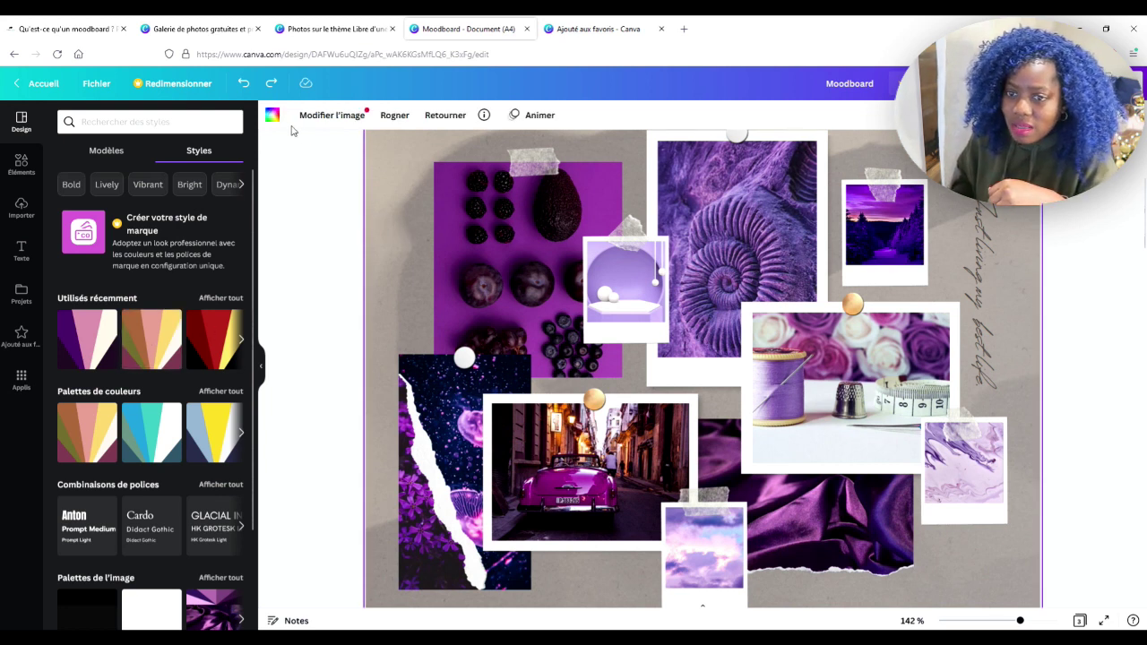
left_click(270, 118)
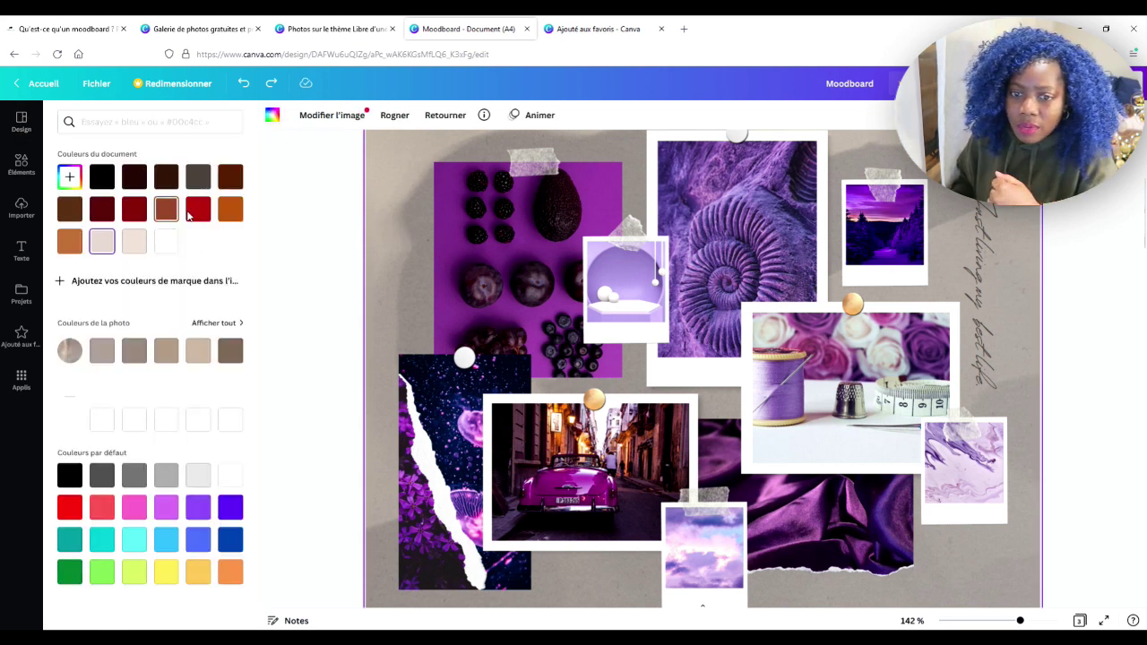
left_click(141, 217)
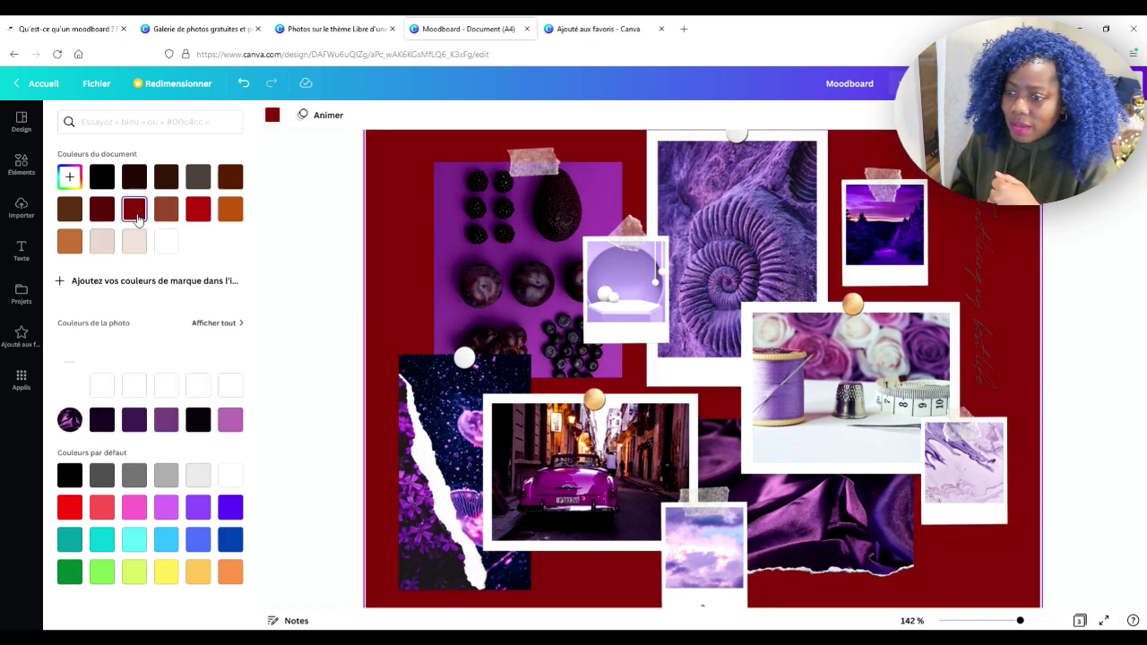
left_click(242, 82)
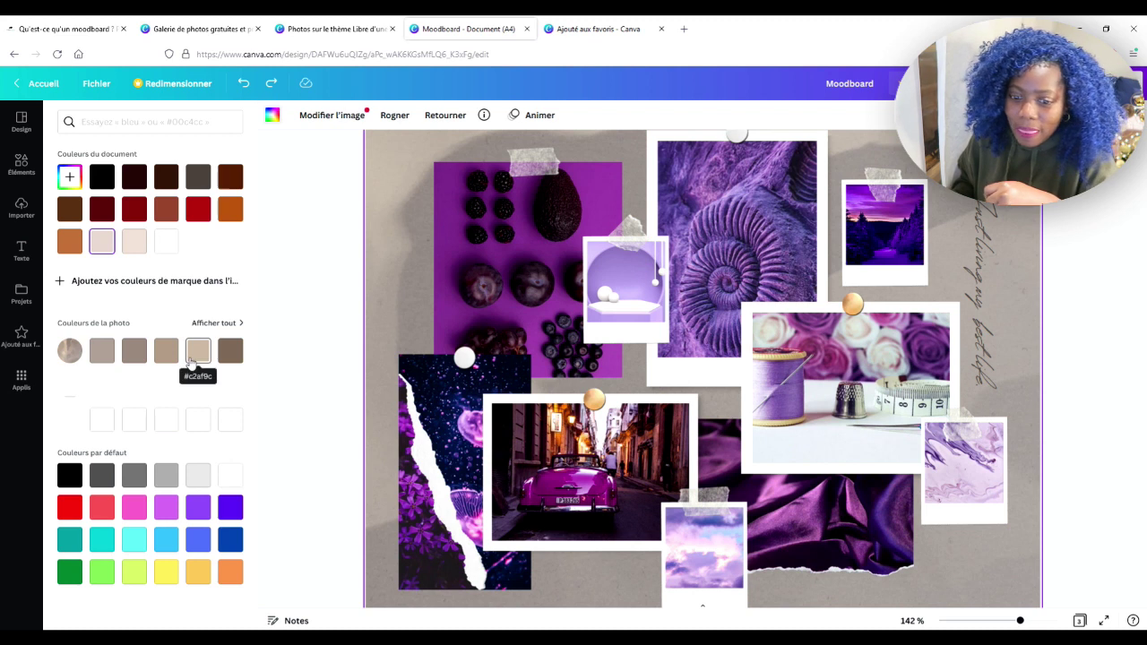
- Try the orange from the car photo's colours as the page background, and undo the change
left_click(213, 324)
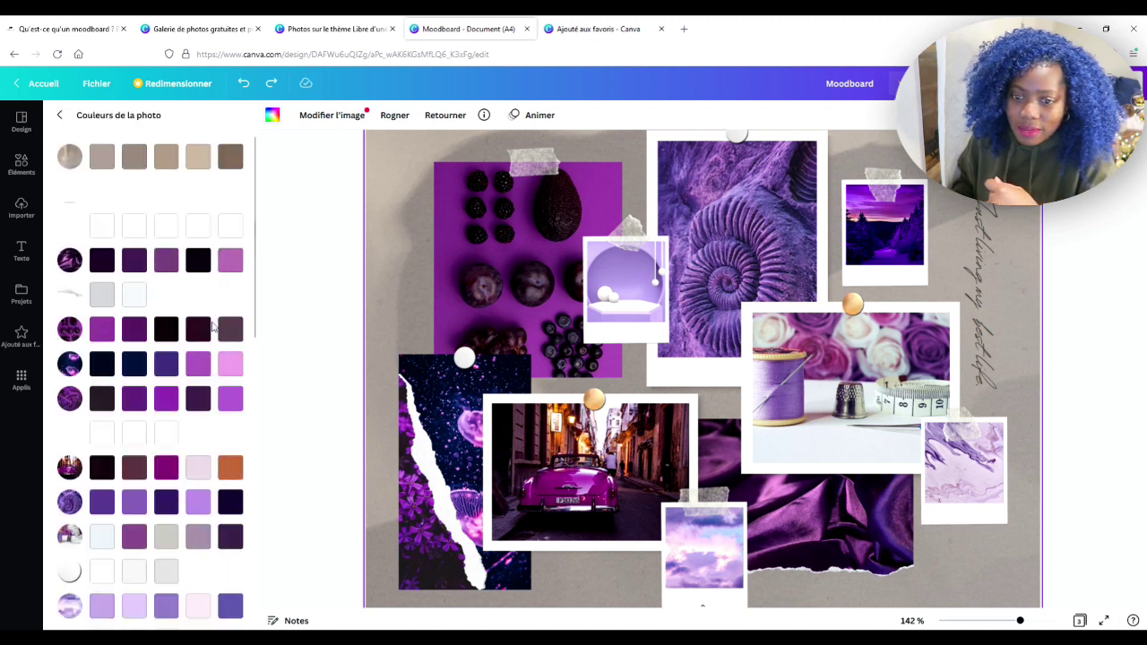
left_click(233, 467)
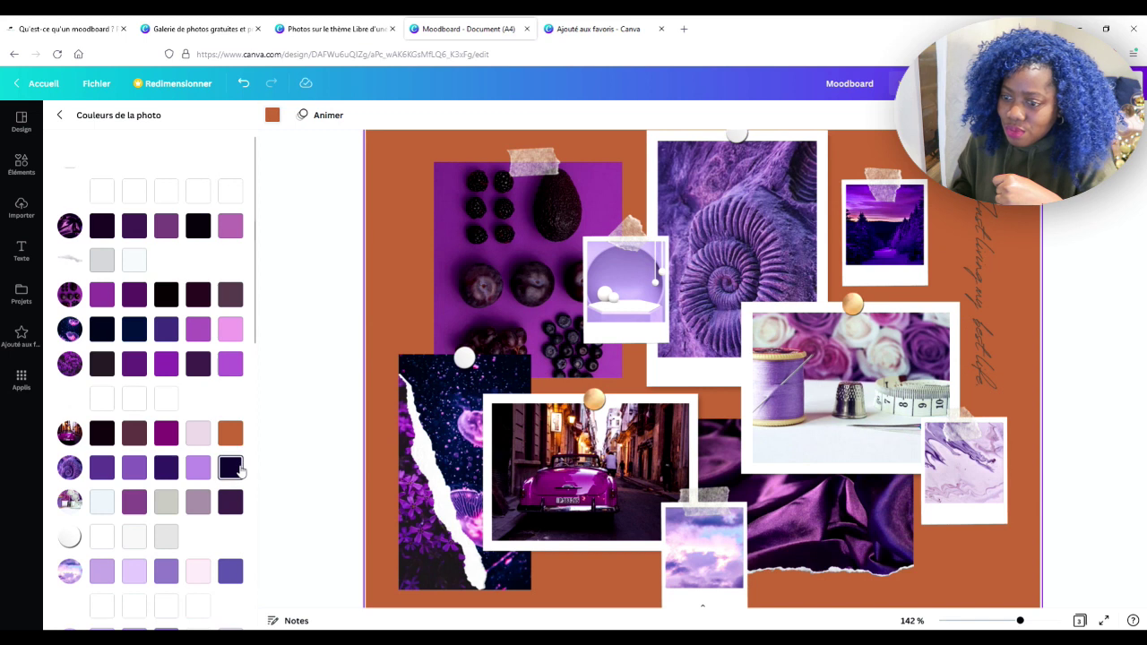
left_click(92, 115)
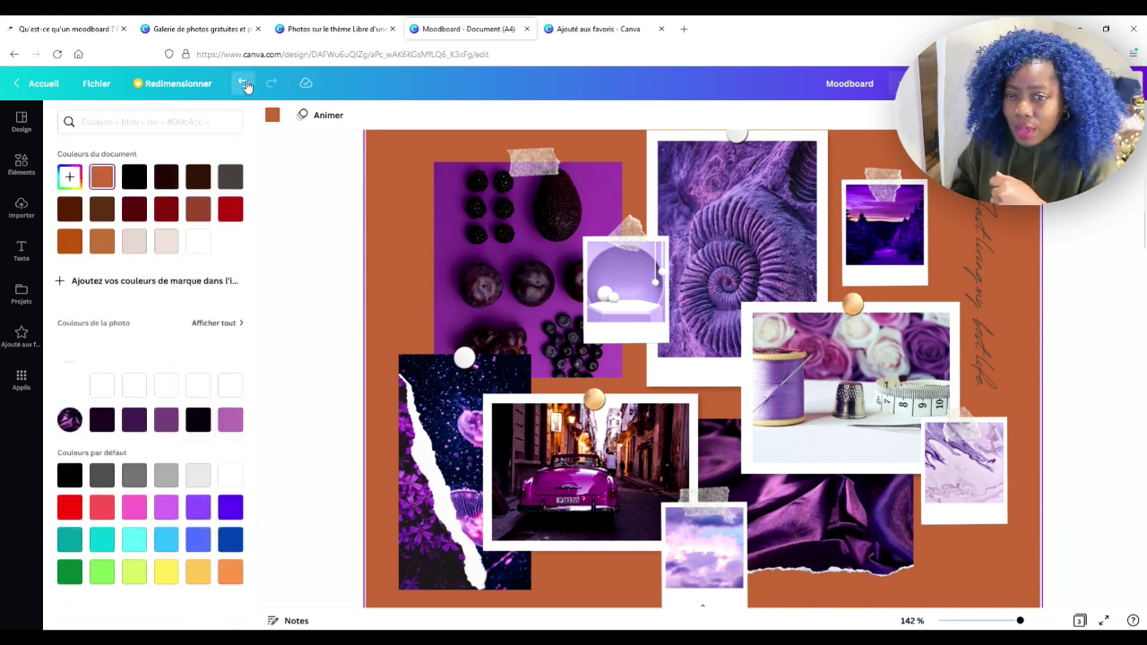
left_click(242, 82)
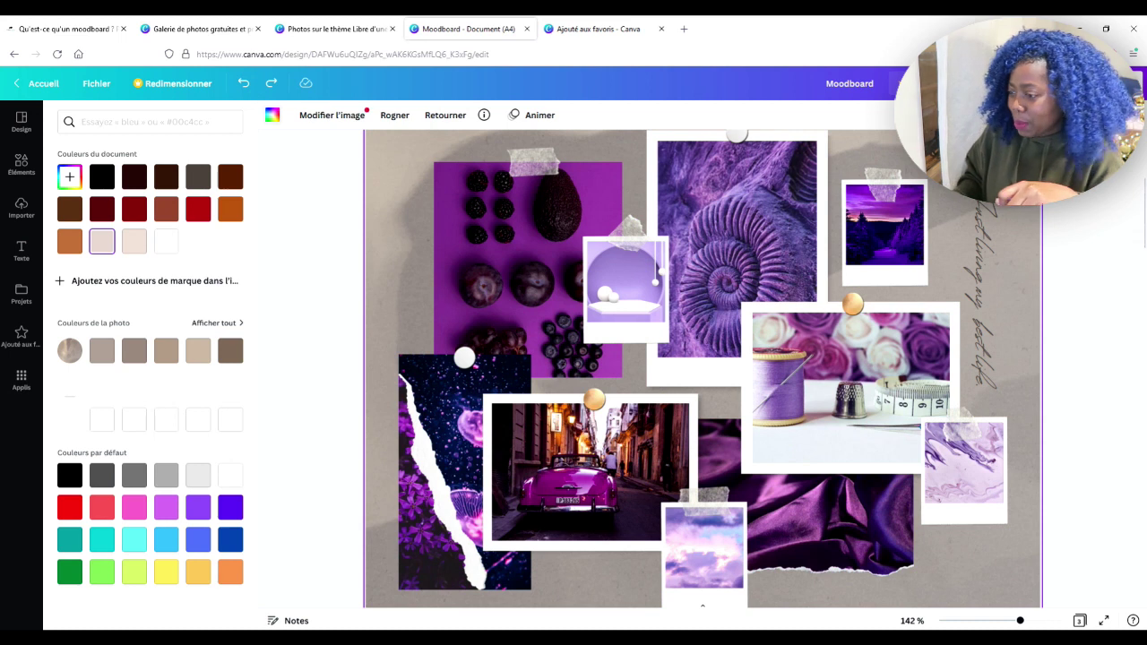
- Open page 2 from the page overview and replace its central red roses photo with the starred purple river sunset photo
left_click(1079, 621)
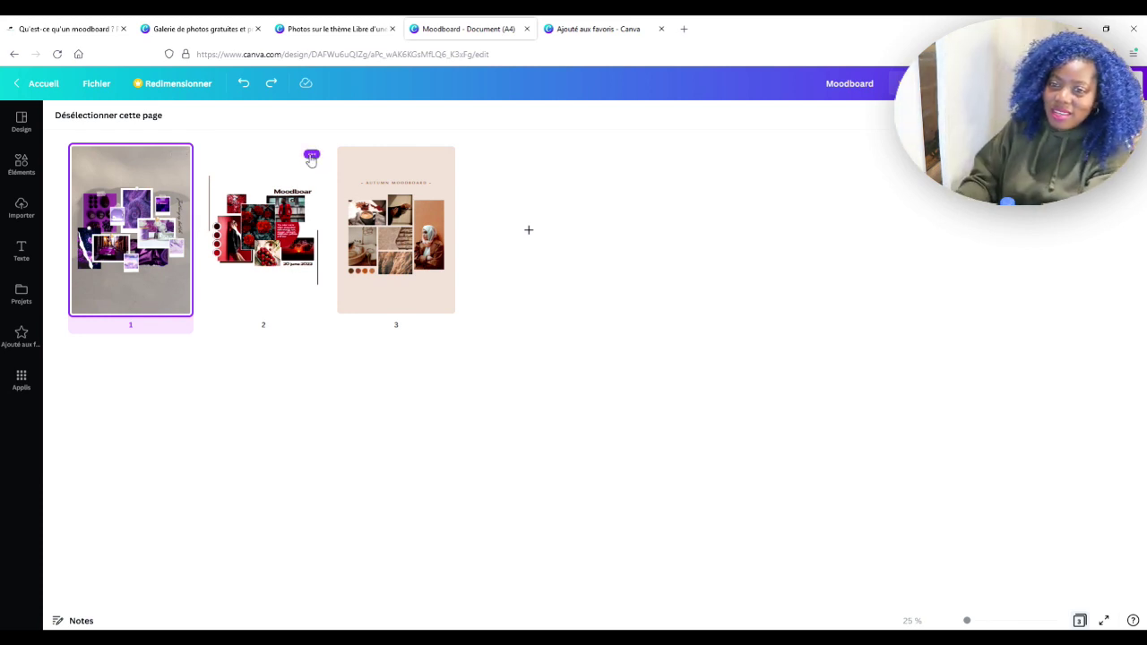
left_click(311, 156)
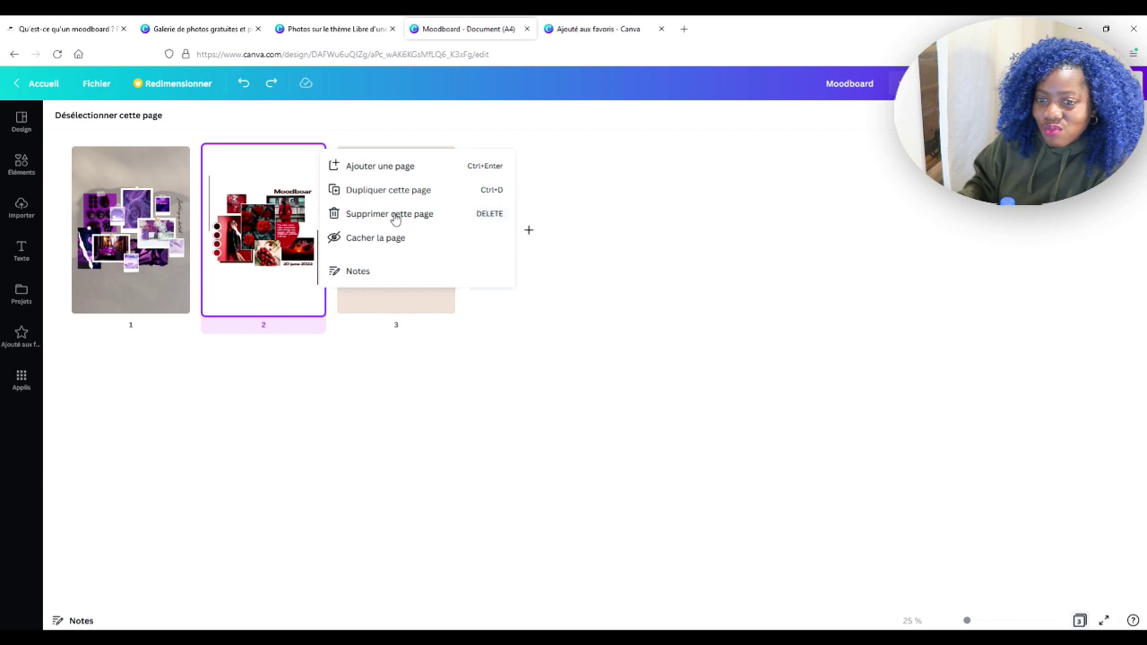
left_click(224, 274)
double_click(225, 274)
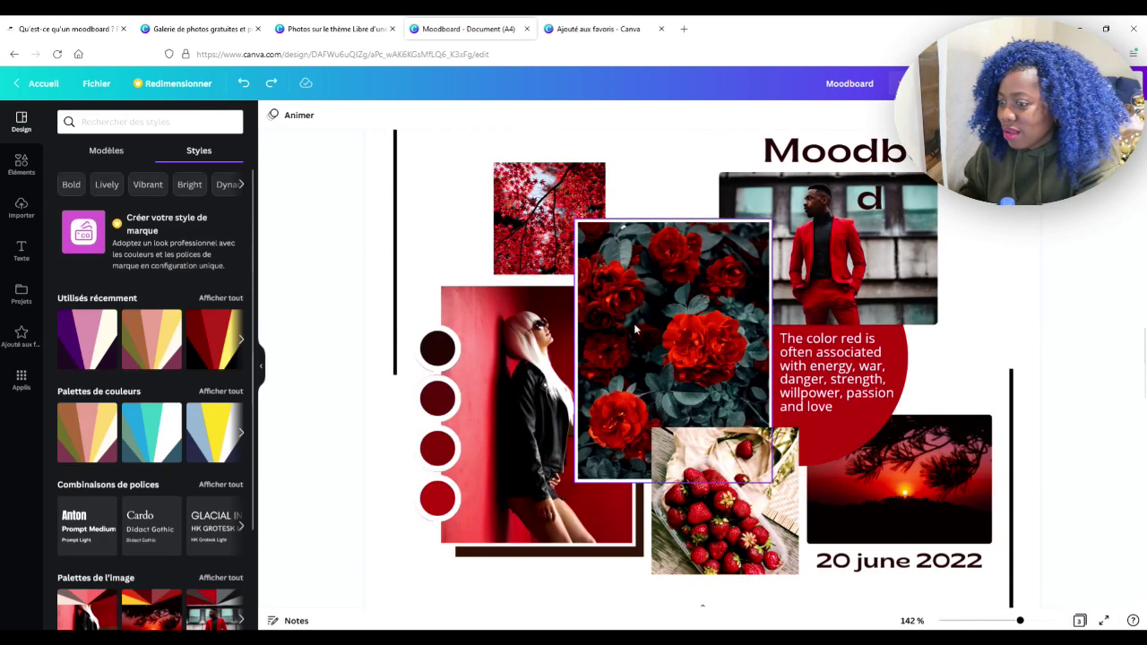
left_click(22, 338)
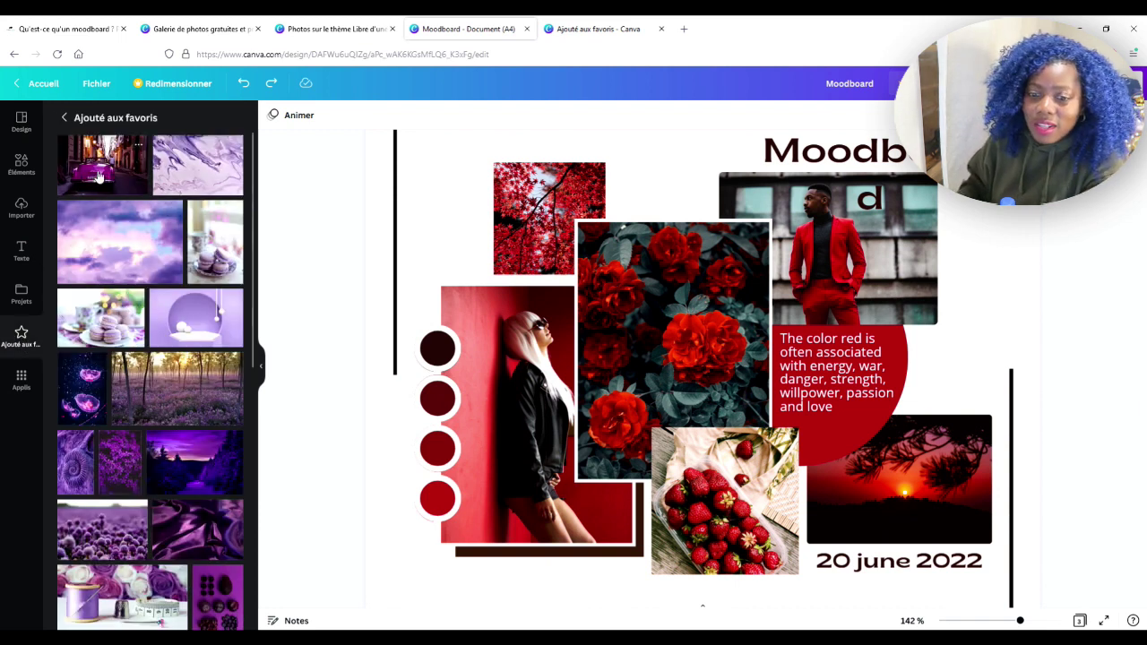
left_click_drag(240, 468, 654, 358)
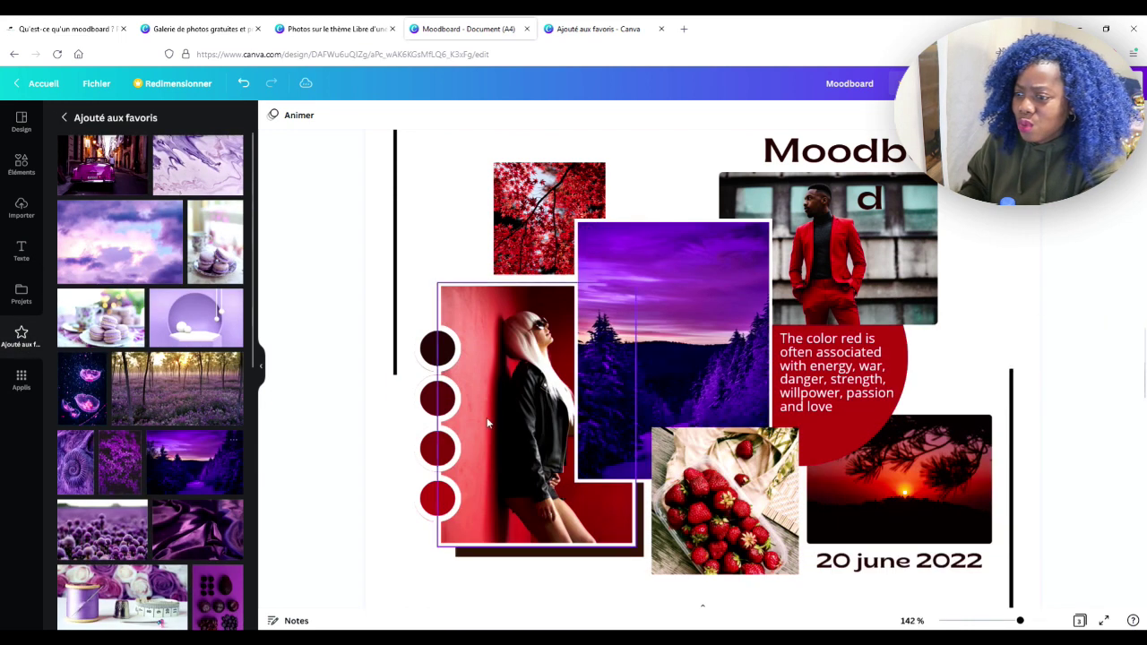
- Replace page 2's red sunset, leaning woman and strawberries photos with the starred purple satin, purple fruit and sewing thread photos
left_click_drag(197, 529, 816, 507)
scroll(191, 497, "down", 2)
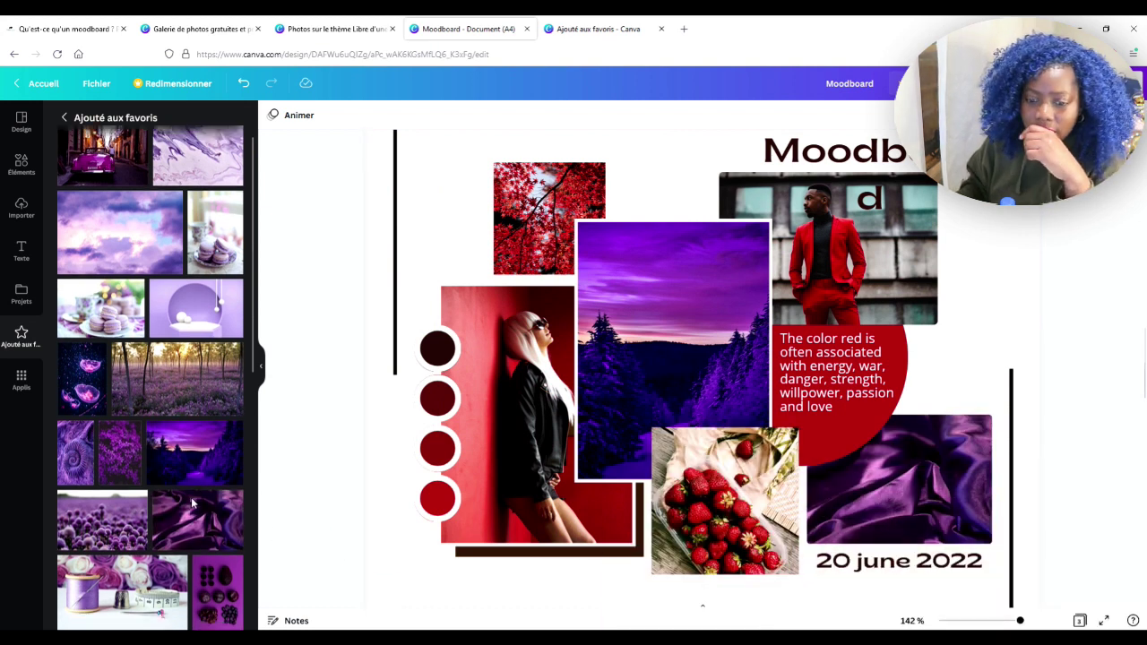
left_click_drag(222, 527, 506, 463)
left_click_drag(137, 510, 660, 514)
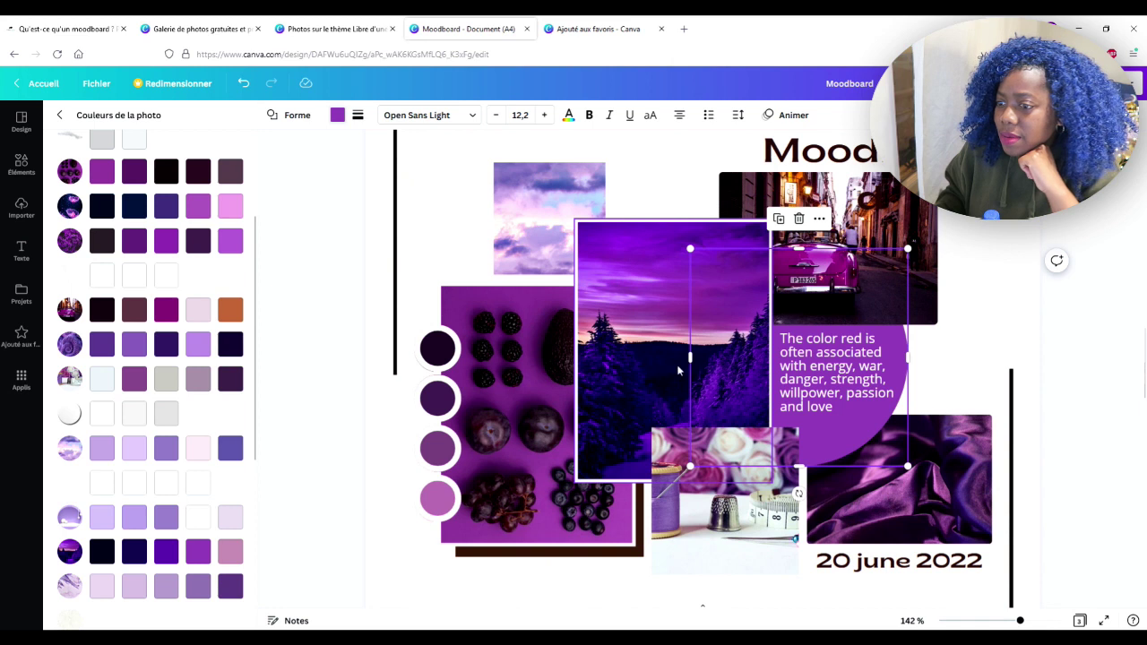
- Recolour the circle behind the description text with the dusty pink from the river sunset photo's colours
left_click(844, 423)
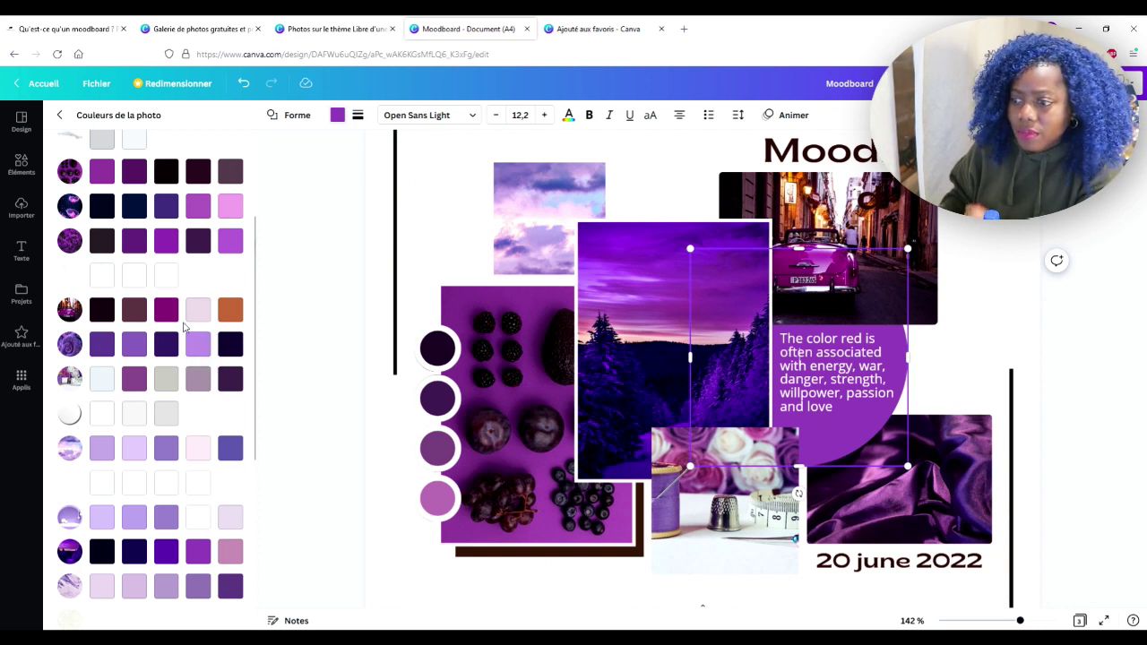
left_click(167, 552)
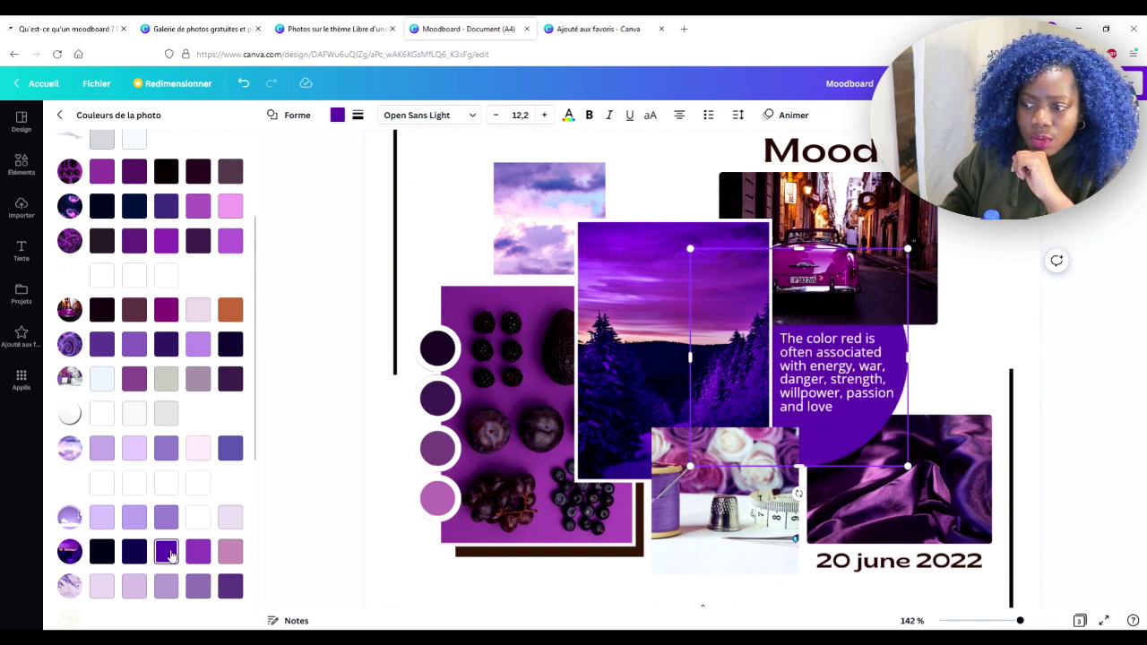
left_click(198, 552)
left_click(230, 552)
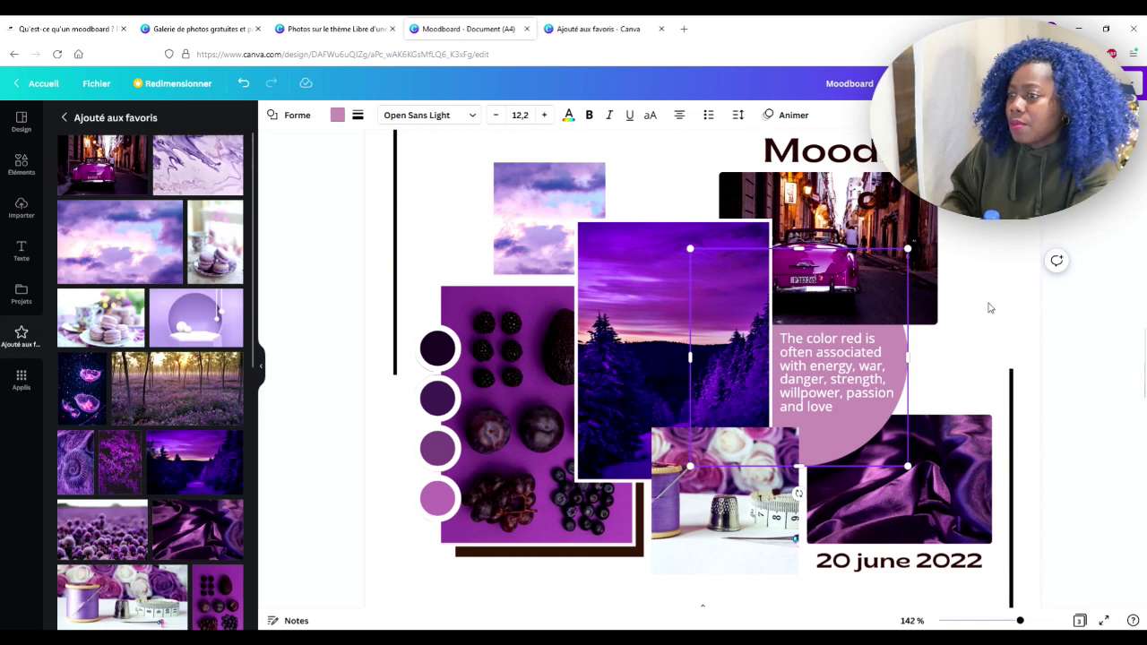
- Delete the "20 june 2022" date text from page 2
scroll(865, 247, "up", 2)
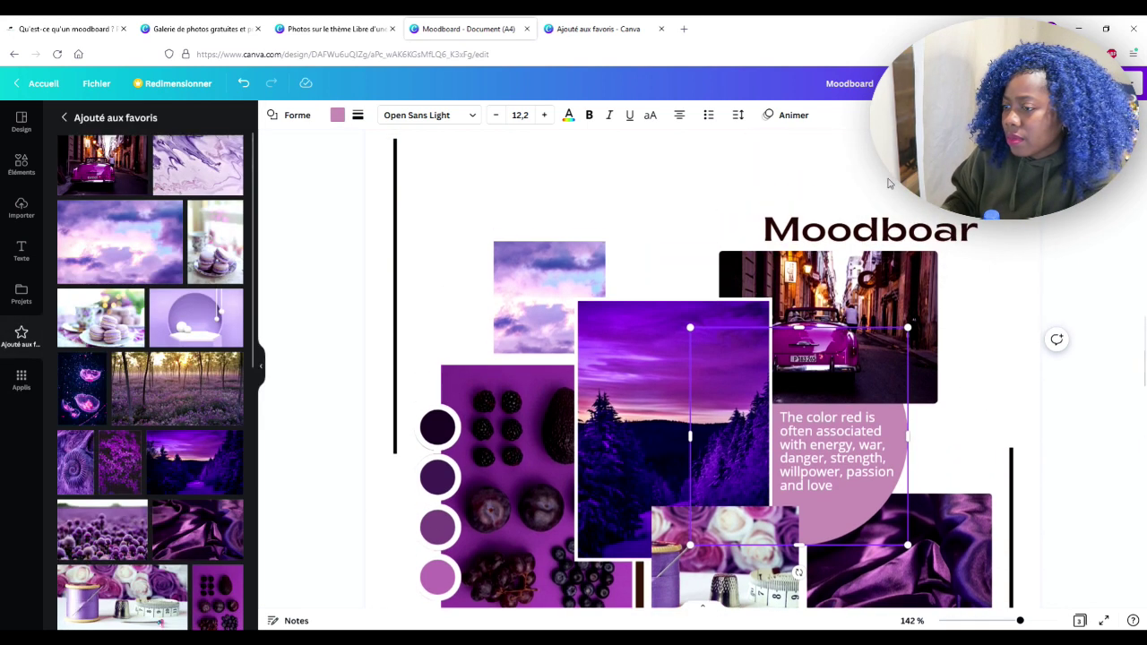
double_click(867, 234)
left_click(947, 328)
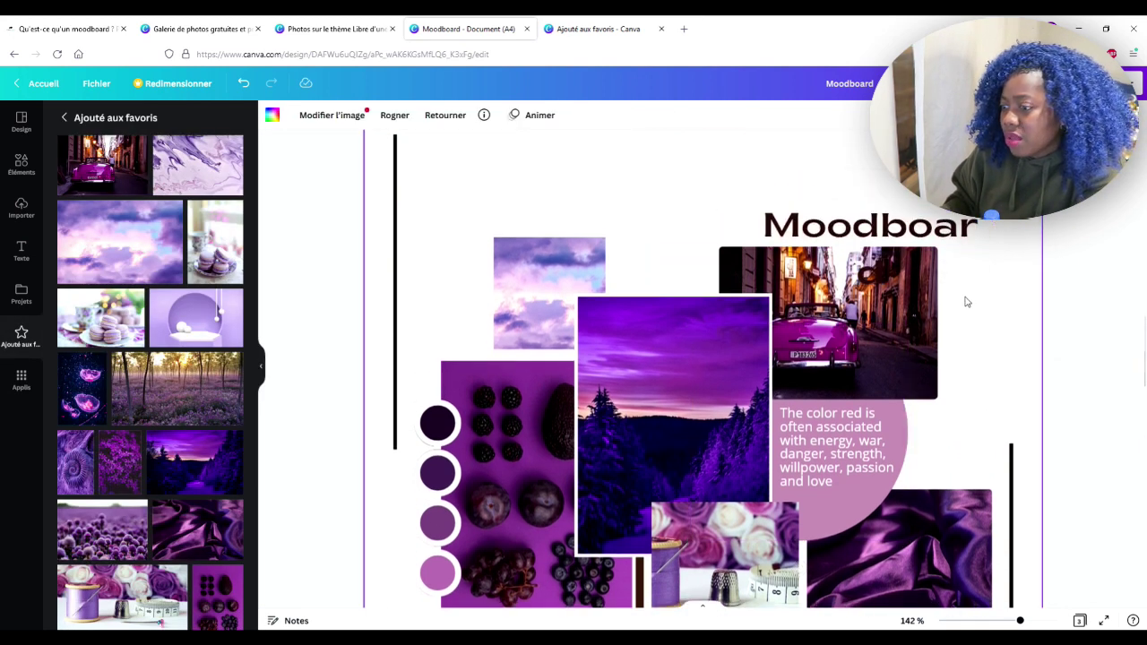
scroll(958, 313, "down", 5)
left_click(921, 370)
key("Delete")
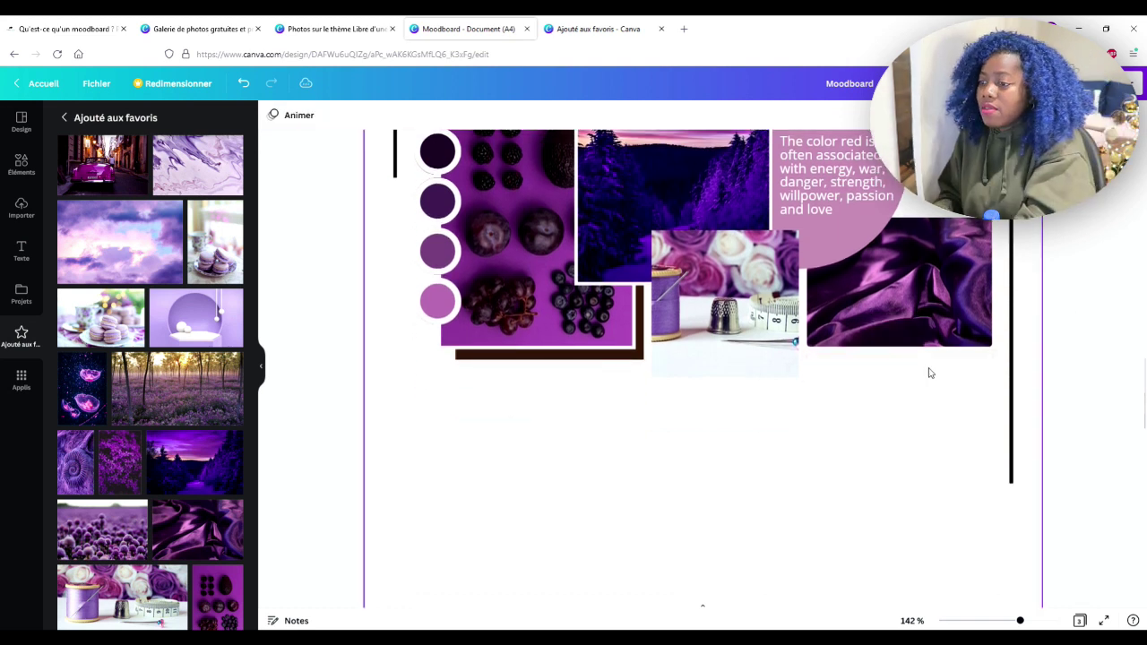
scroll(923, 350, "up", 6)
scroll(920, 321, "up", 2)
left_click(879, 346)
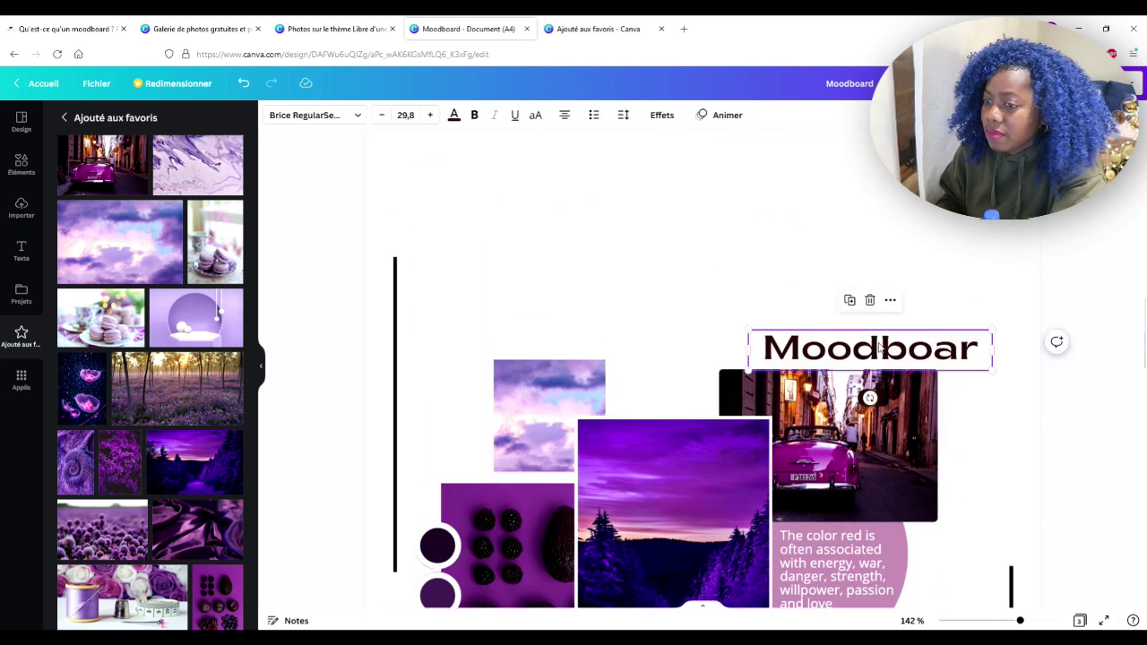
left_click(875, 353)
left_click(880, 350)
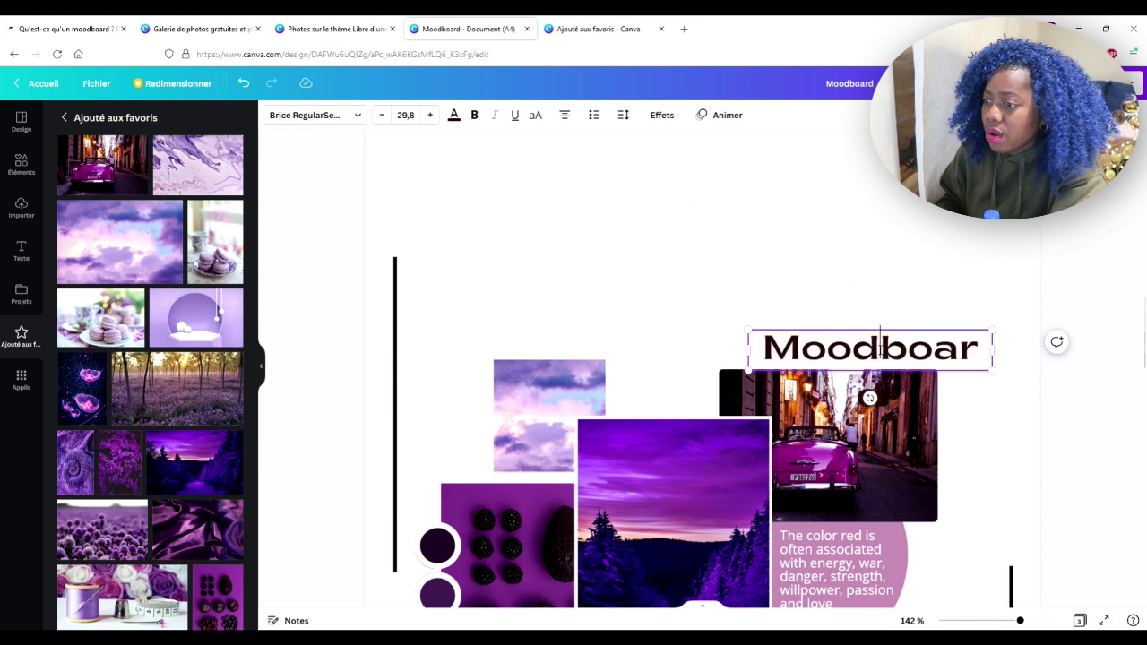
double_click(825, 357)
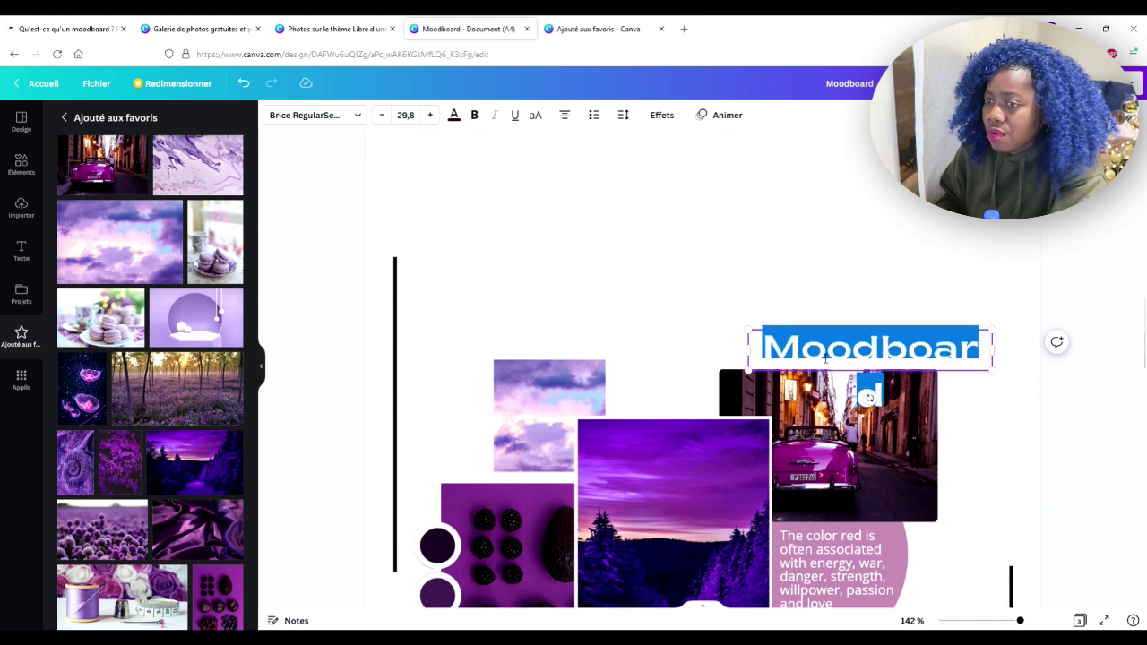
left_click(583, 271)
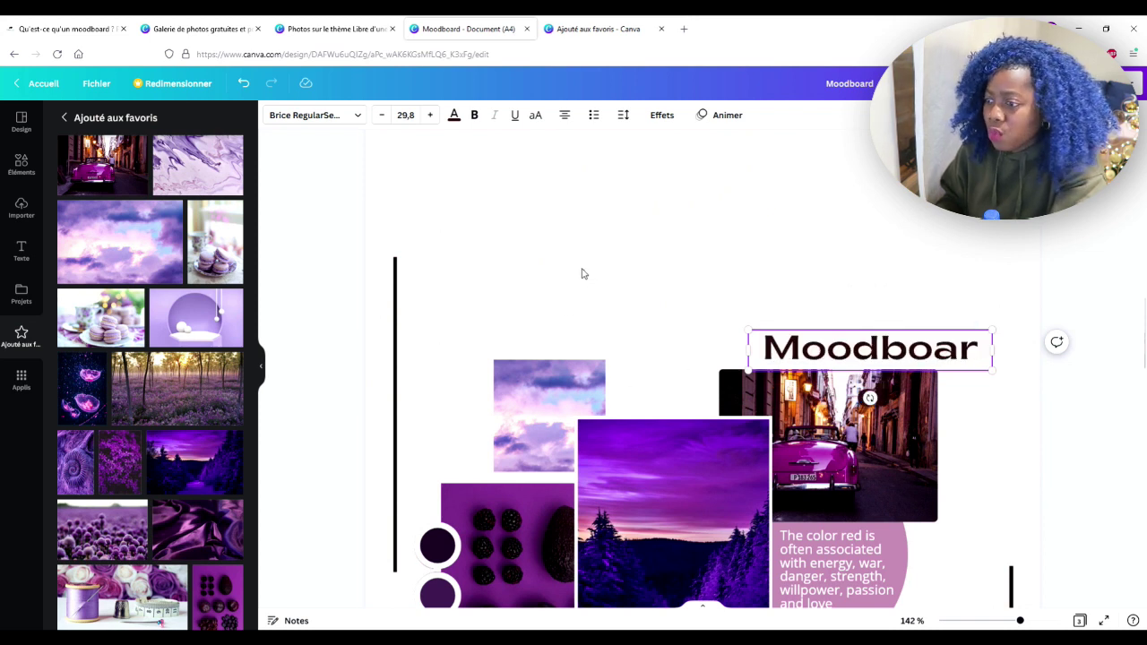
- Reopen page 2 from the page overview and delete its "Moodboard" title
left_click(1080, 619)
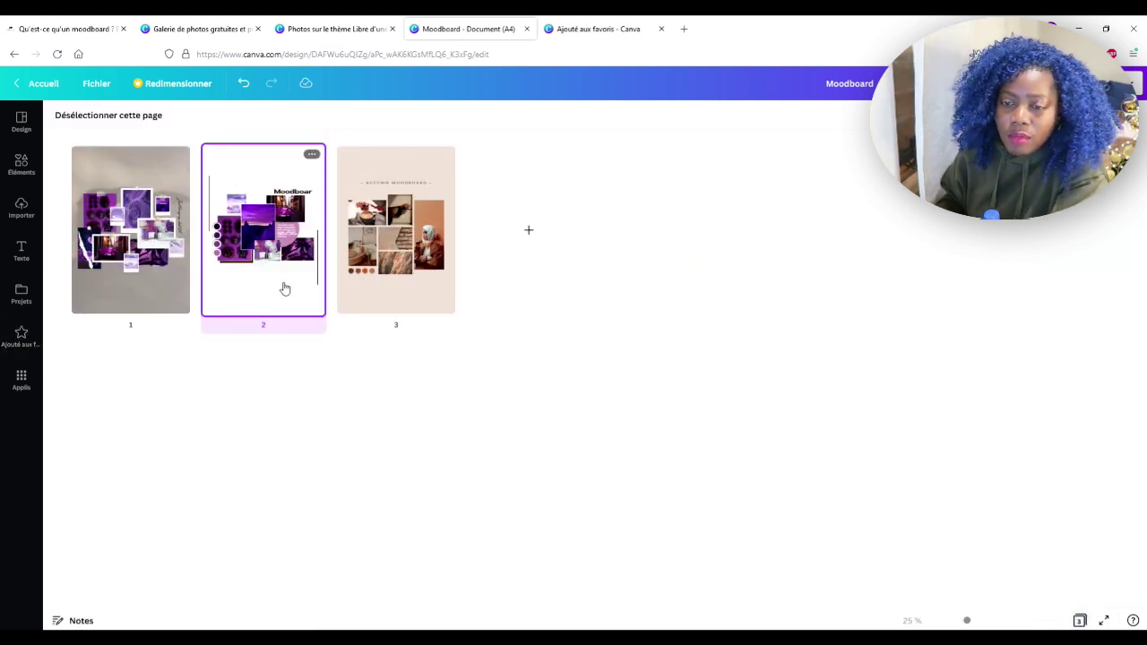
double_click(284, 195)
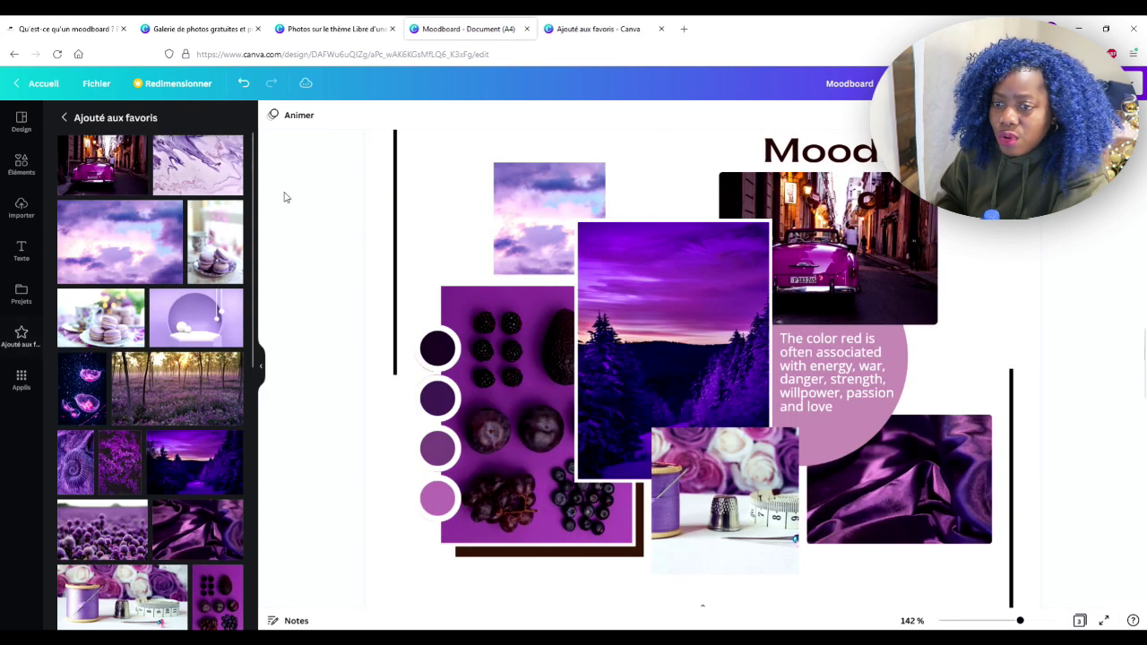
left_click(842, 150)
key("Delete")
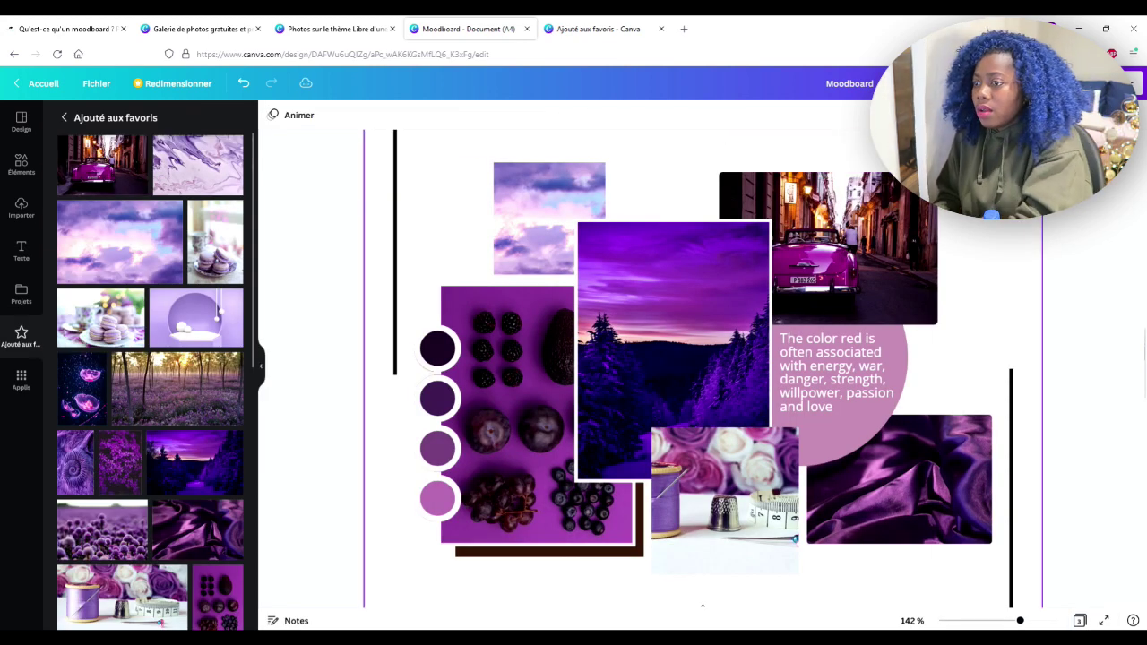
- Delete page 3, the autumn moodboard, from the page overview
left_click(1080, 620)
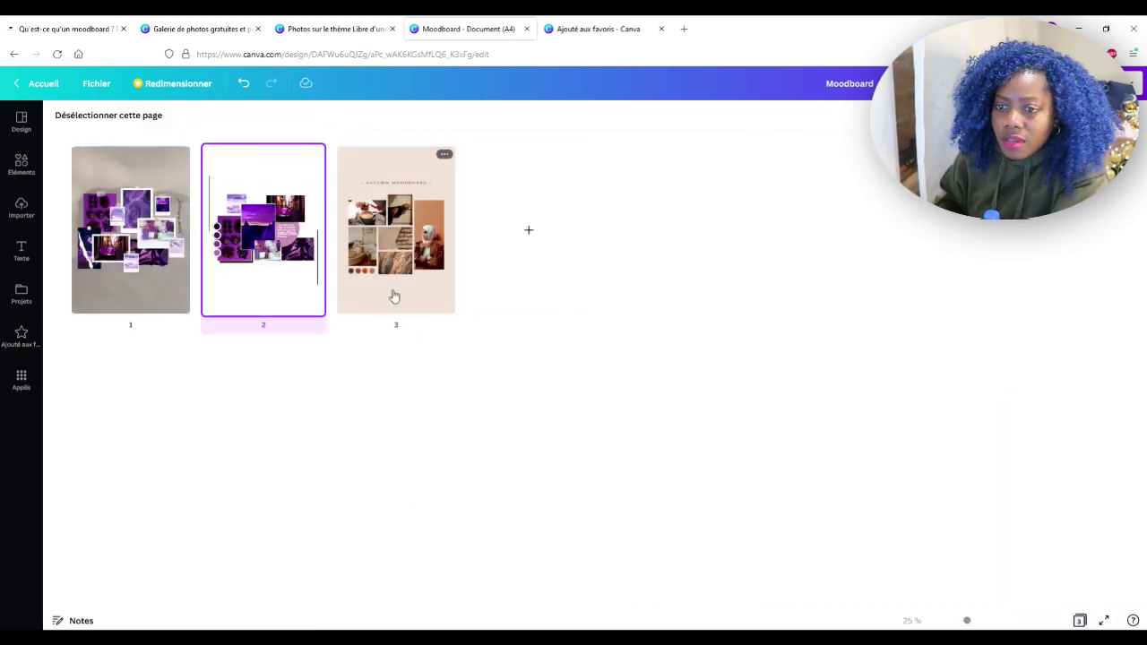
left_click(445, 154)
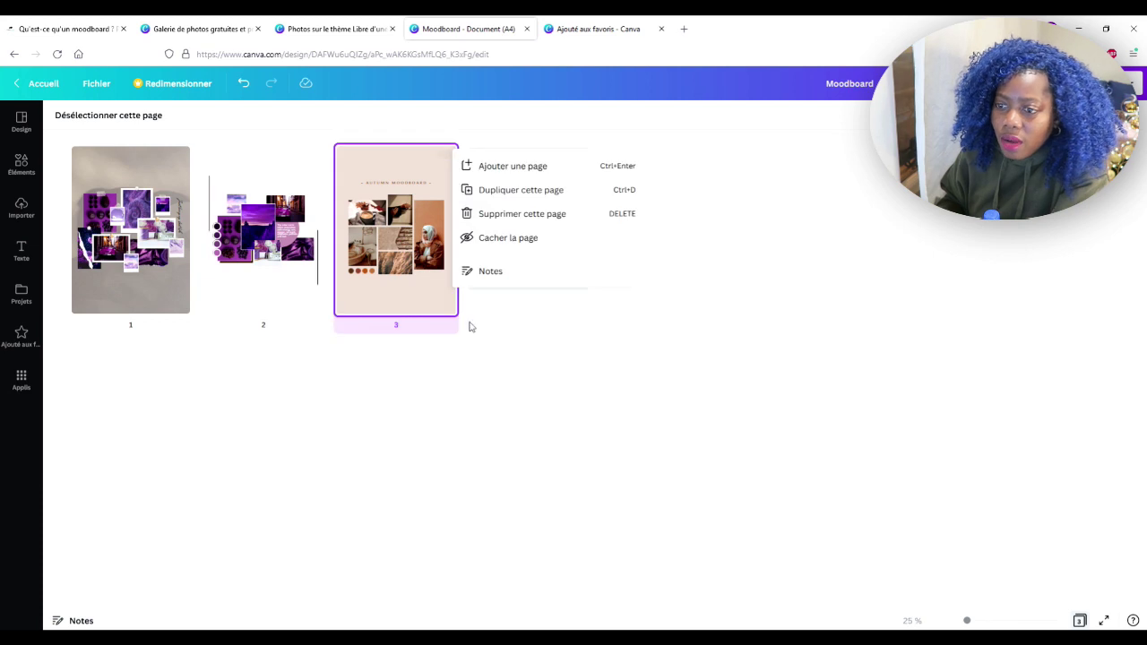
left_click(517, 219)
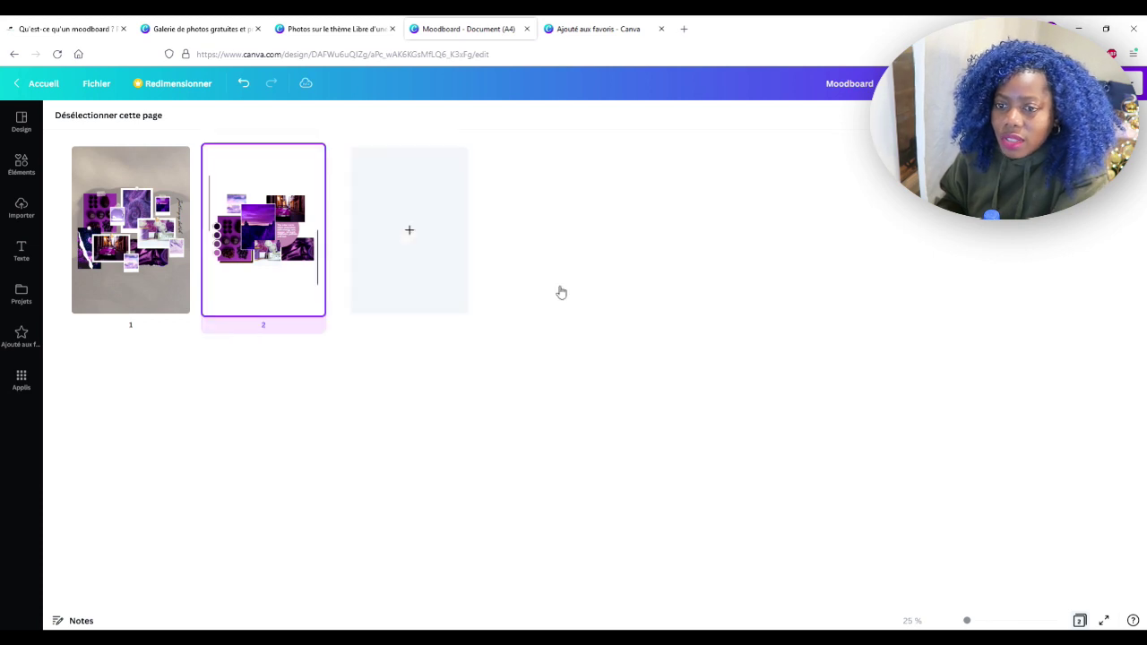
- Open page 1 from the page overview, try white as its background colour, and undo the change
double_click(146, 289)
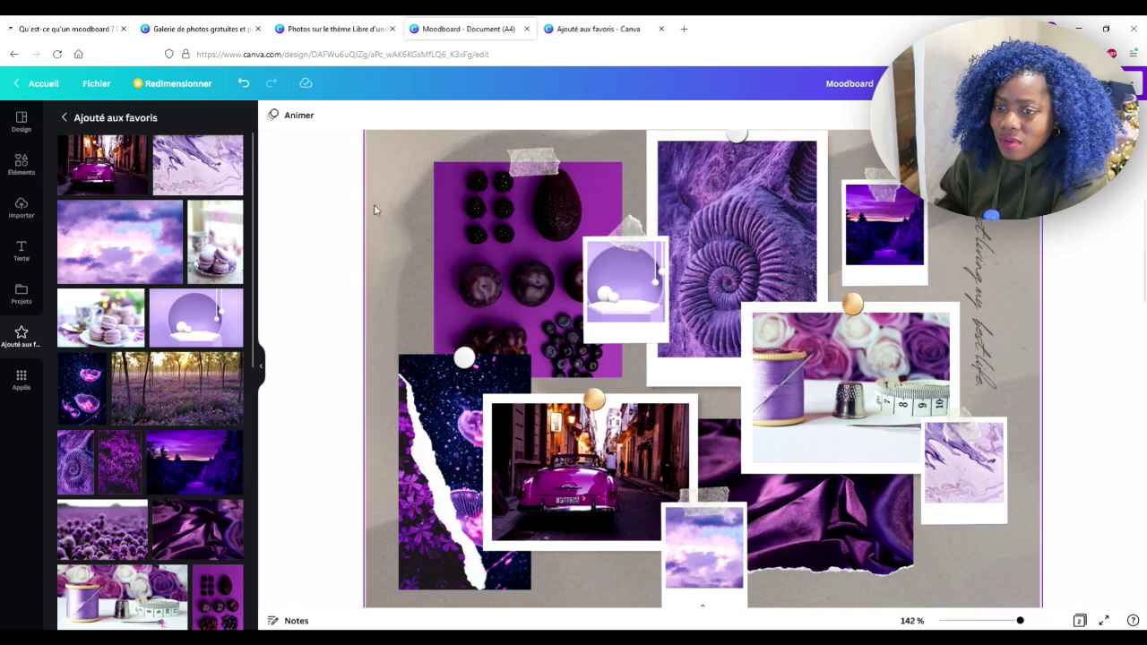
left_click(374, 209)
left_click(271, 115)
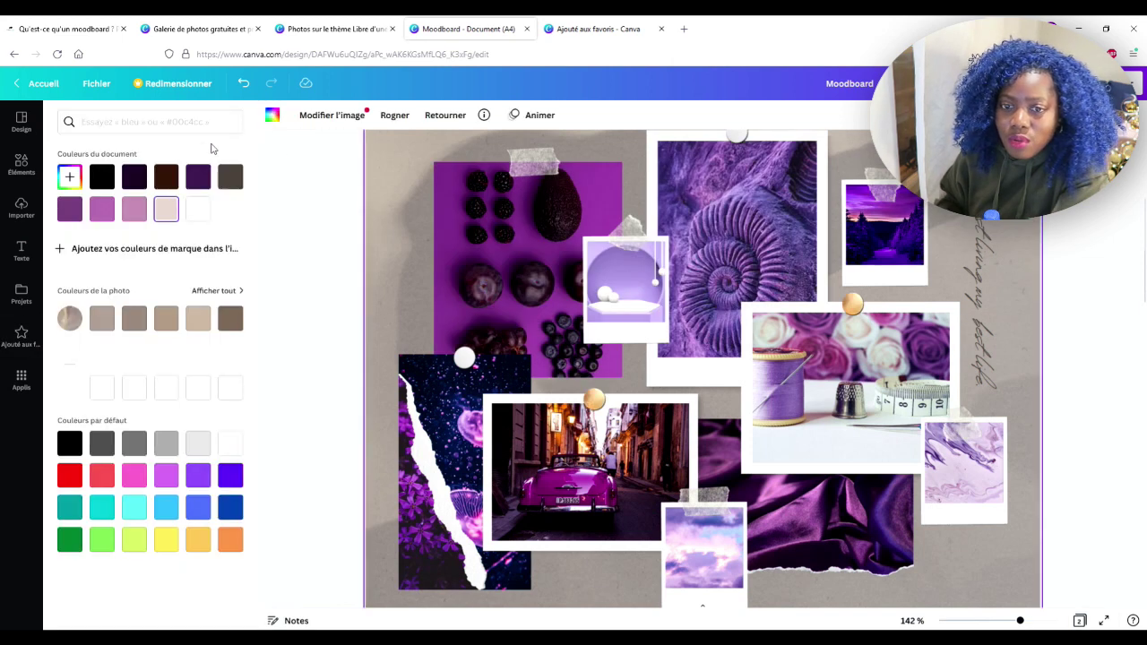
scroll(701, 466, "down", 5)
left_click(518, 478)
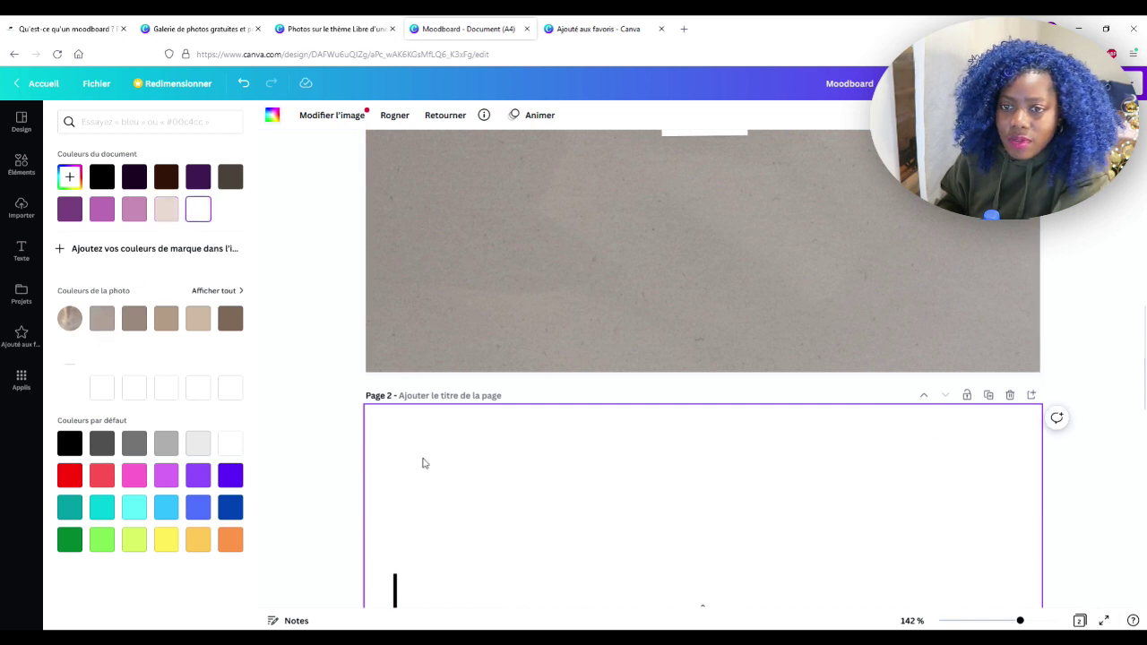
left_click(272, 119)
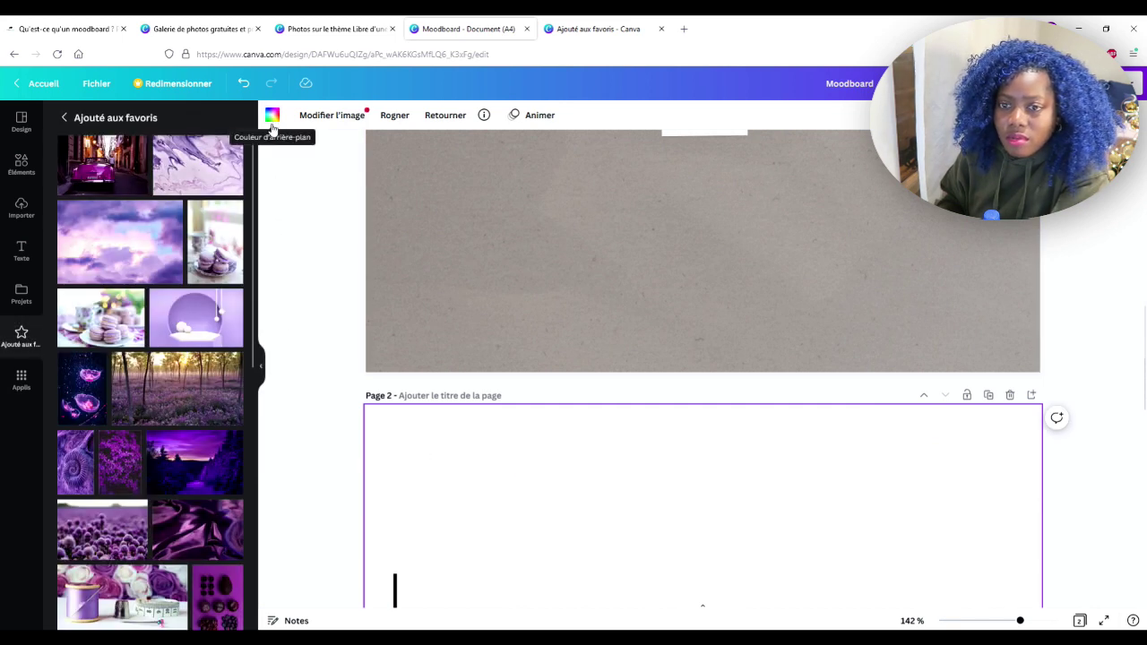
left_click(272, 118)
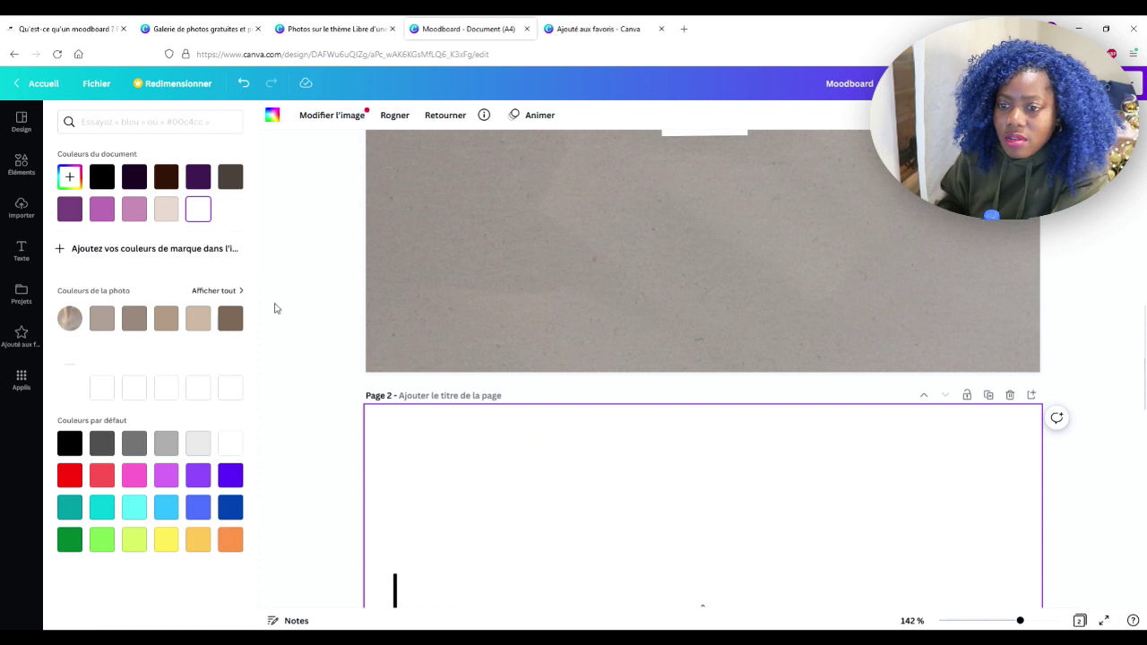
scroll(275, 308, "up", 3)
left_click(198, 209)
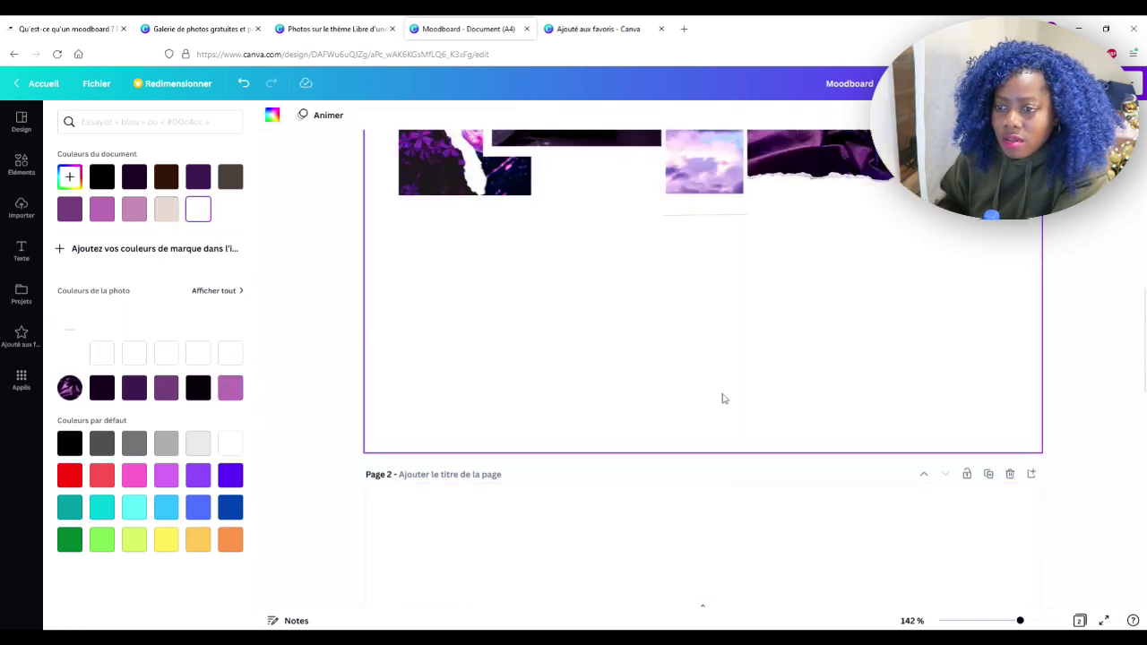
left_click(242, 84)
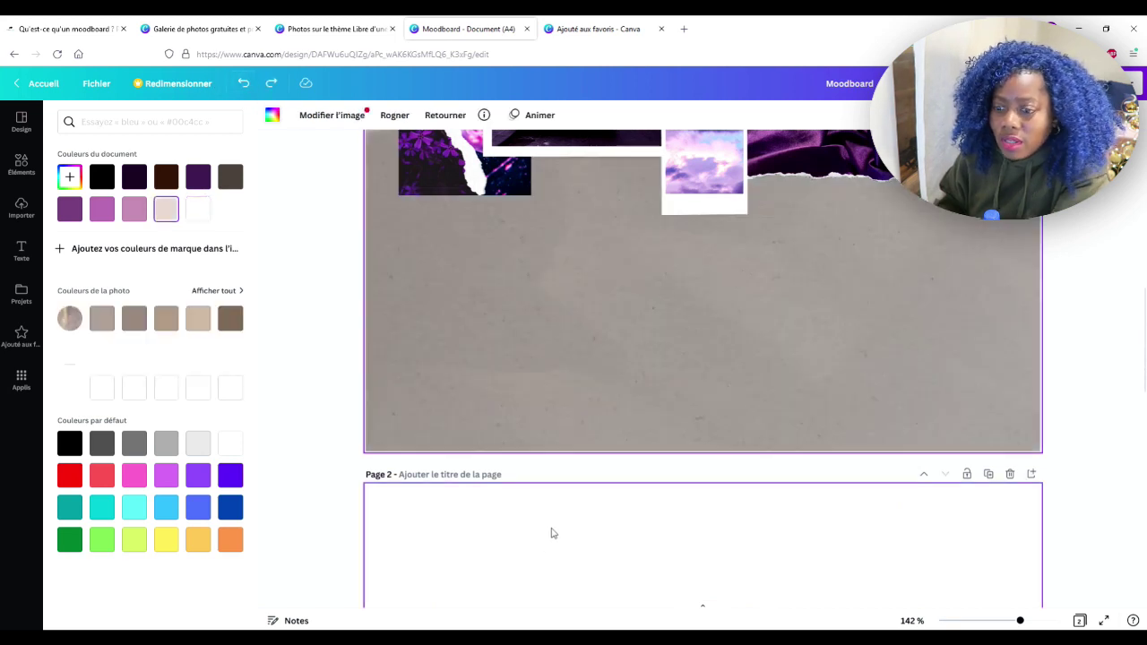
scroll(530, 562, "down", 5)
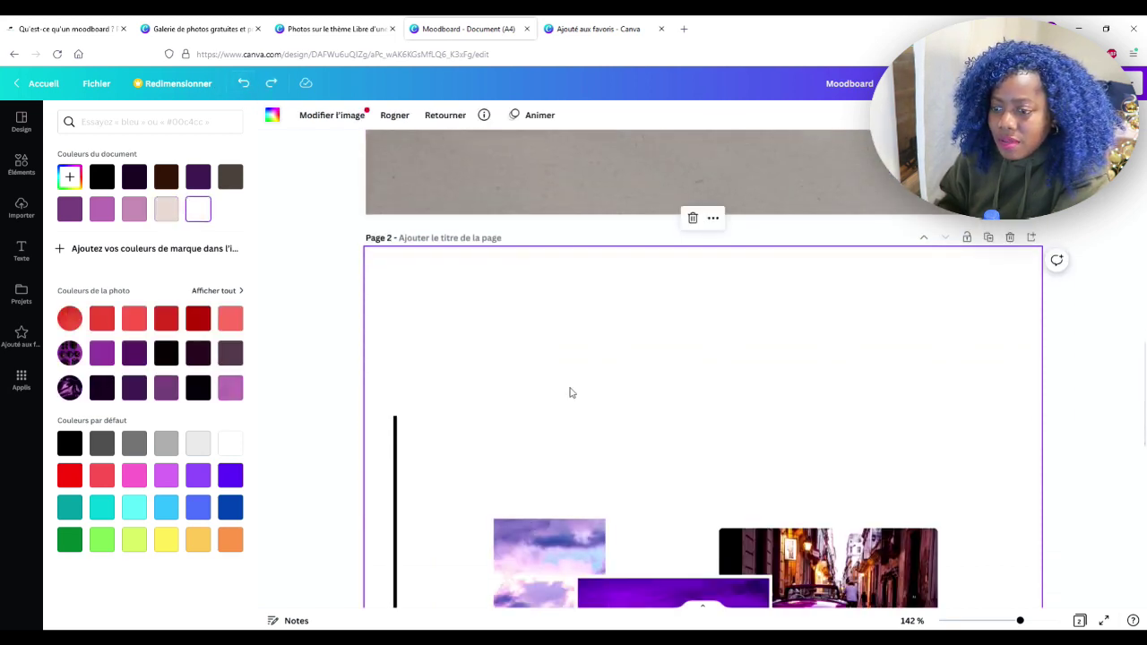
double_click(572, 438)
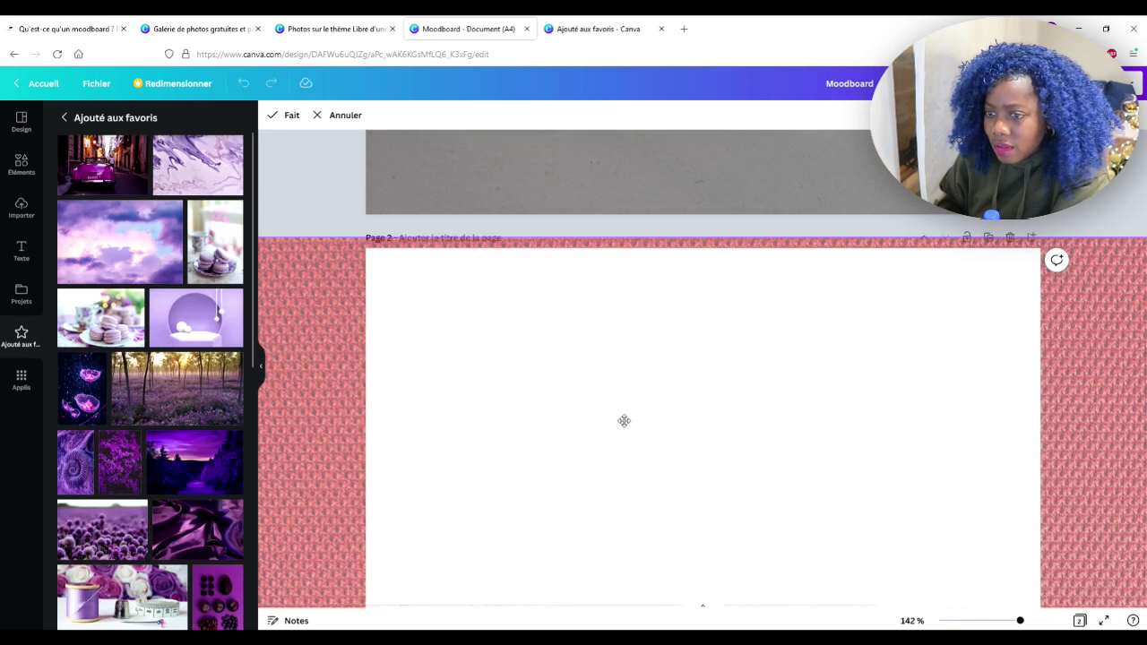
left_click(310, 228)
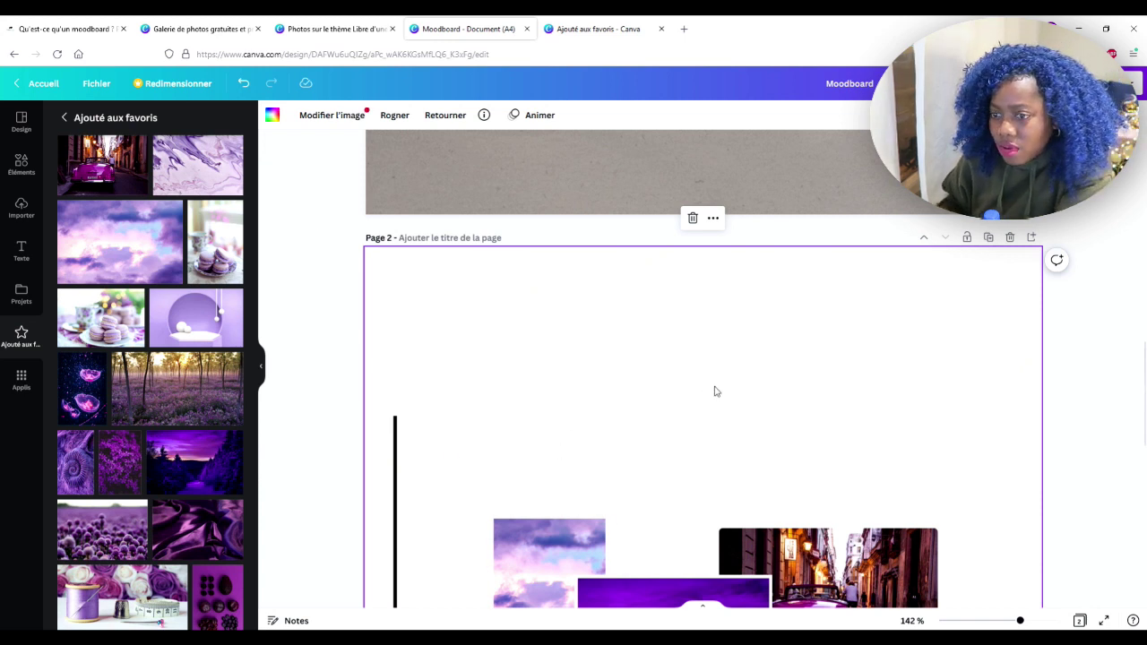
- Set page 1's background to the pale pink from the purple clouds photo's colours, and reopen the page from the page overview
scroll(714, 397, "up", 5)
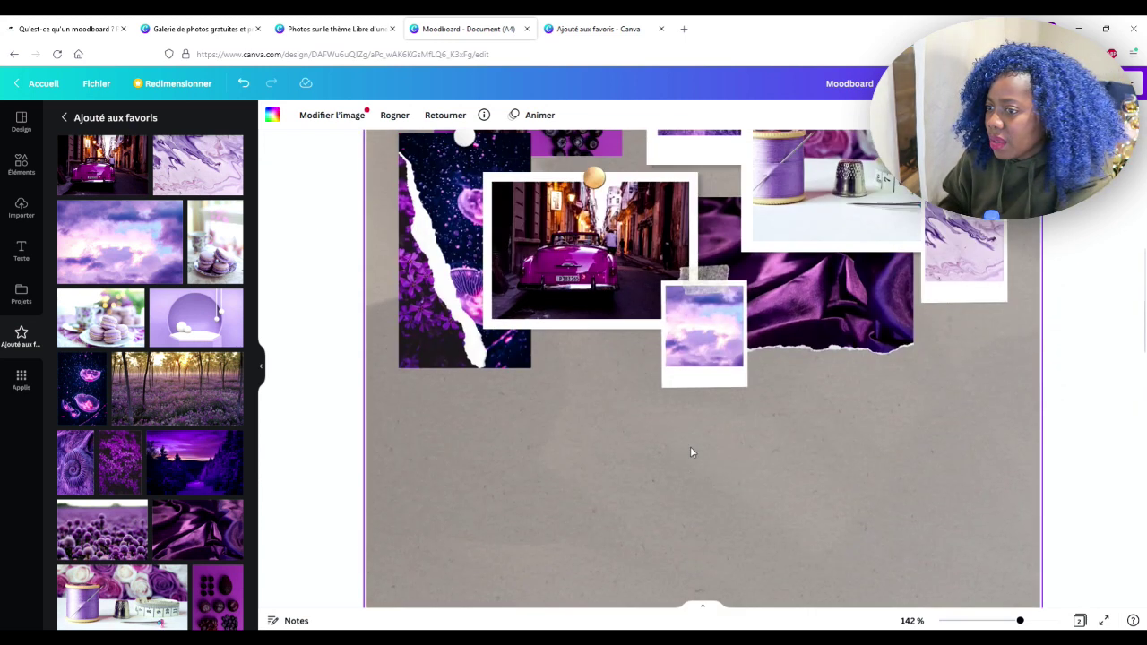
scroll(617, 472, "up", 5)
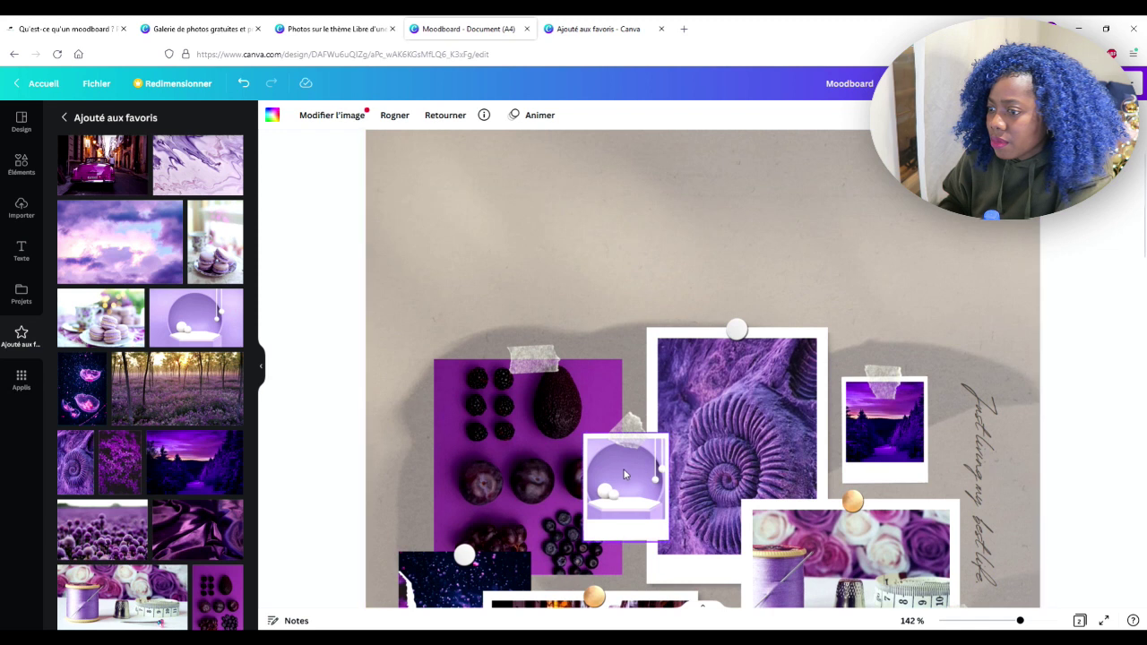
left_click(271, 115)
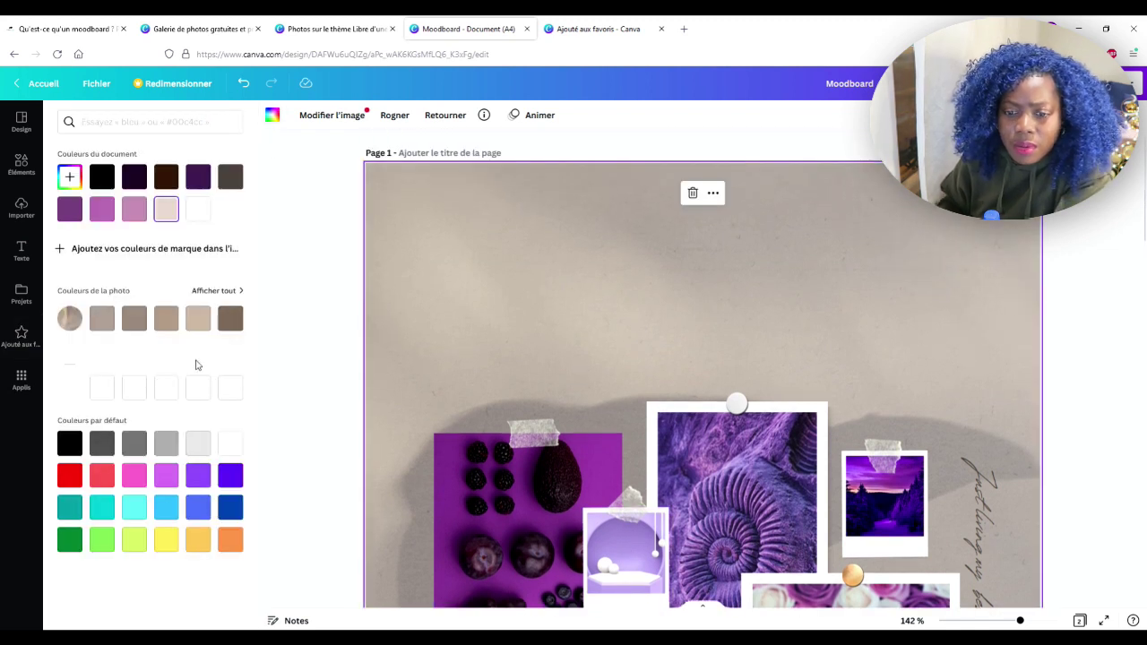
left_click(215, 291)
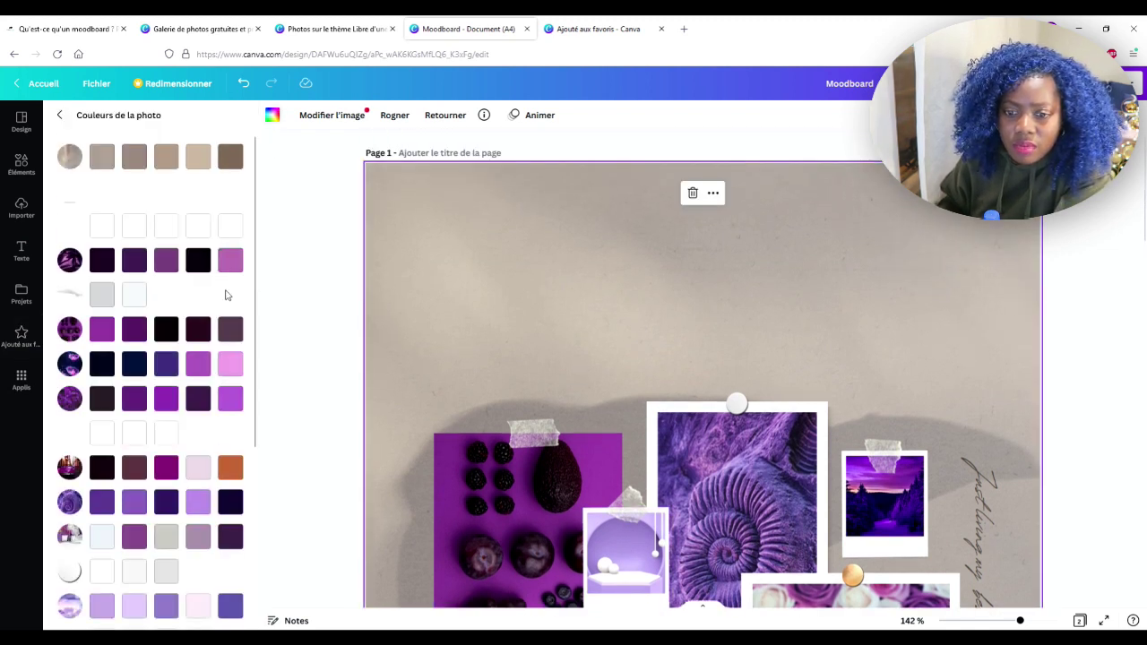
scroll(216, 520, "down", 1)
left_click(199, 528)
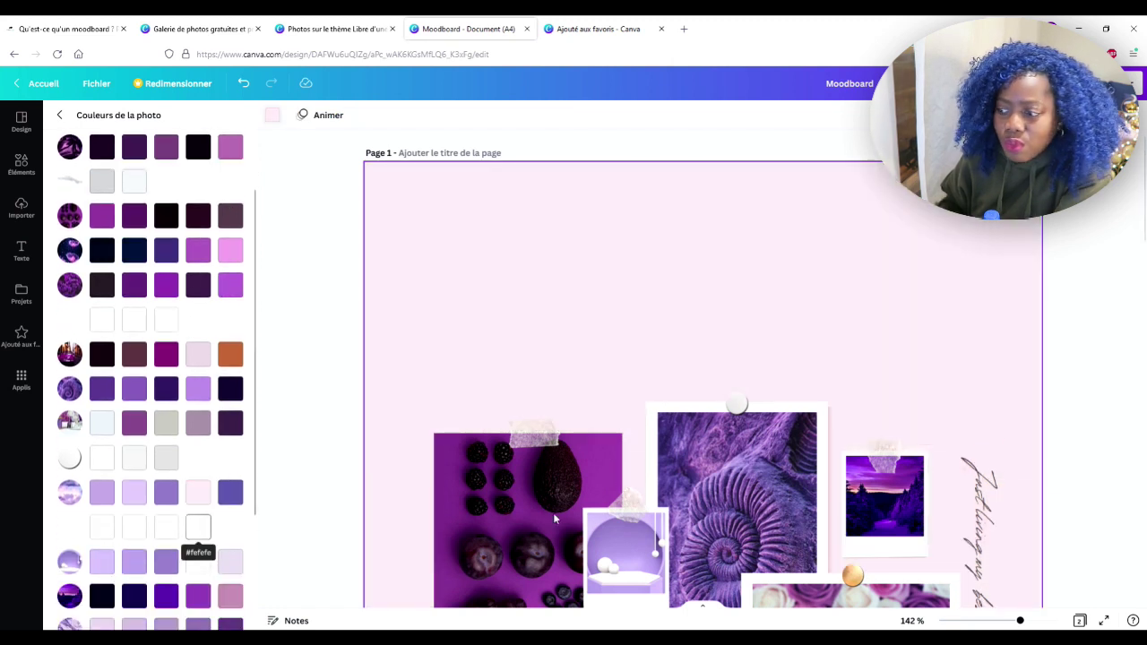
left_click(1080, 620)
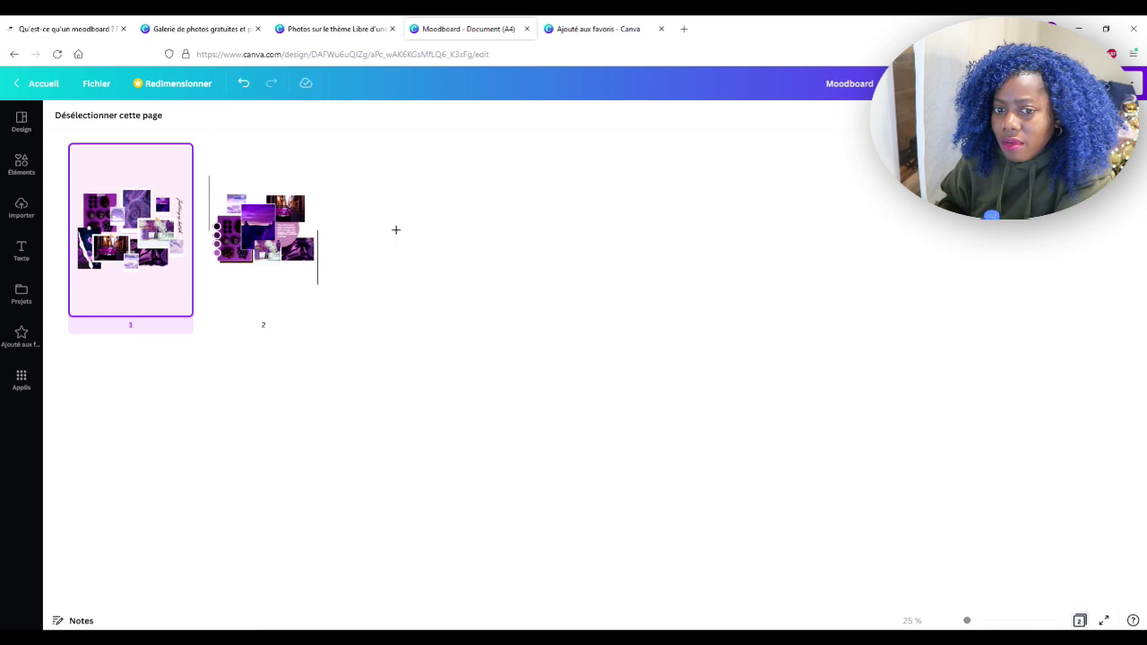
double_click(175, 300)
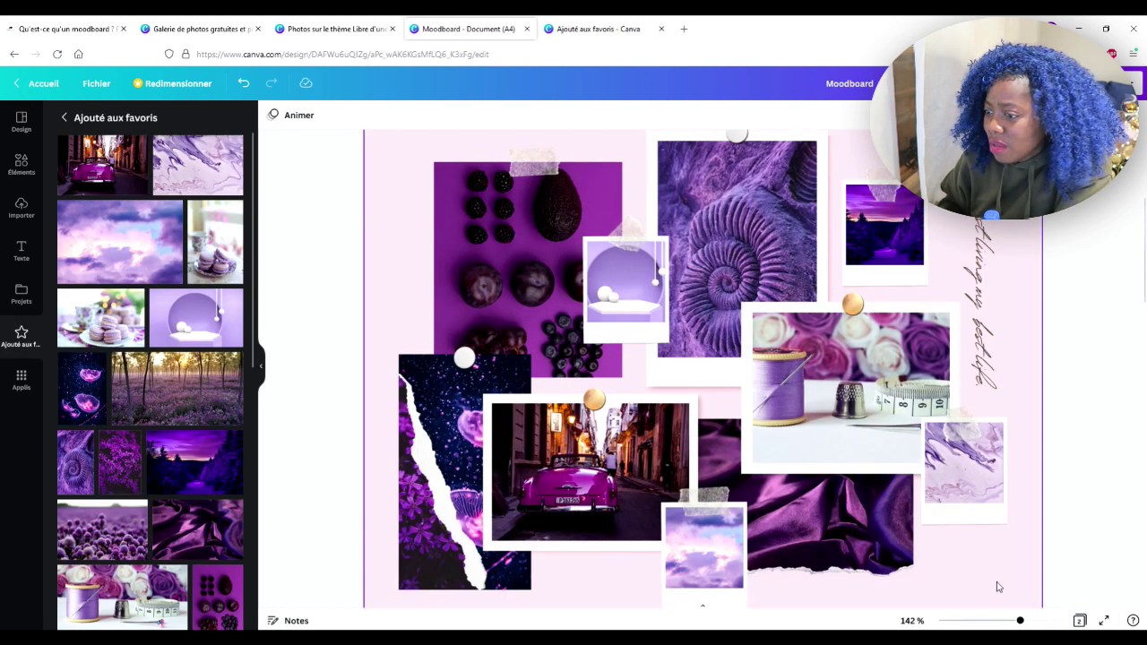
- Undo page 1's pale pink background colour and duplicate the page
left_click(1079, 620)
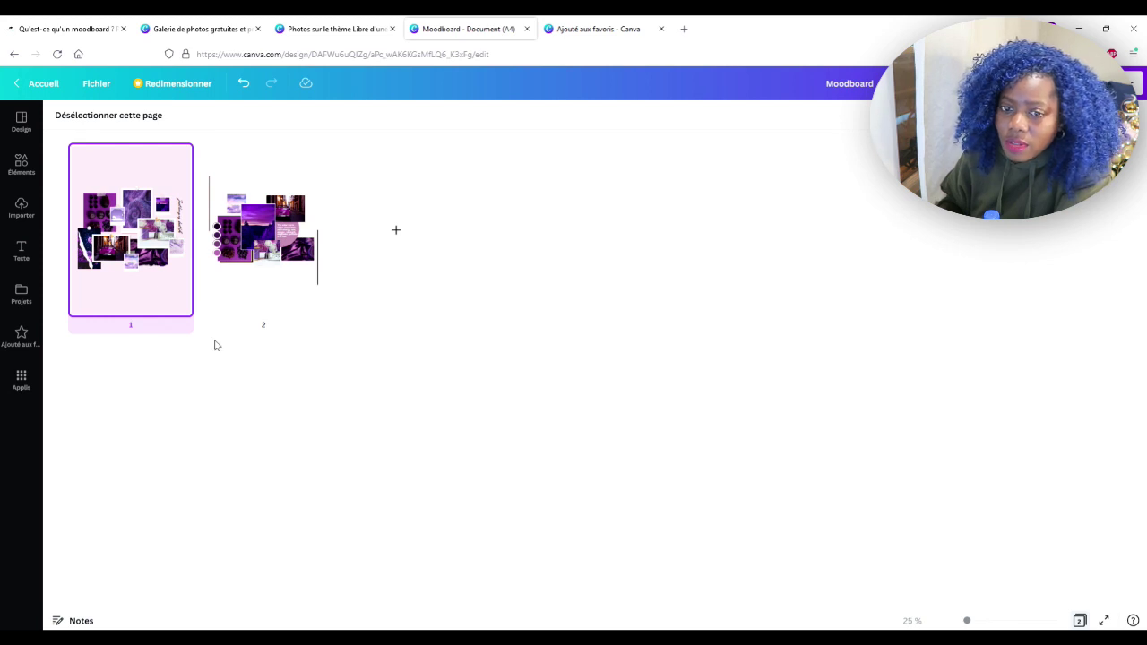
double_click(170, 304)
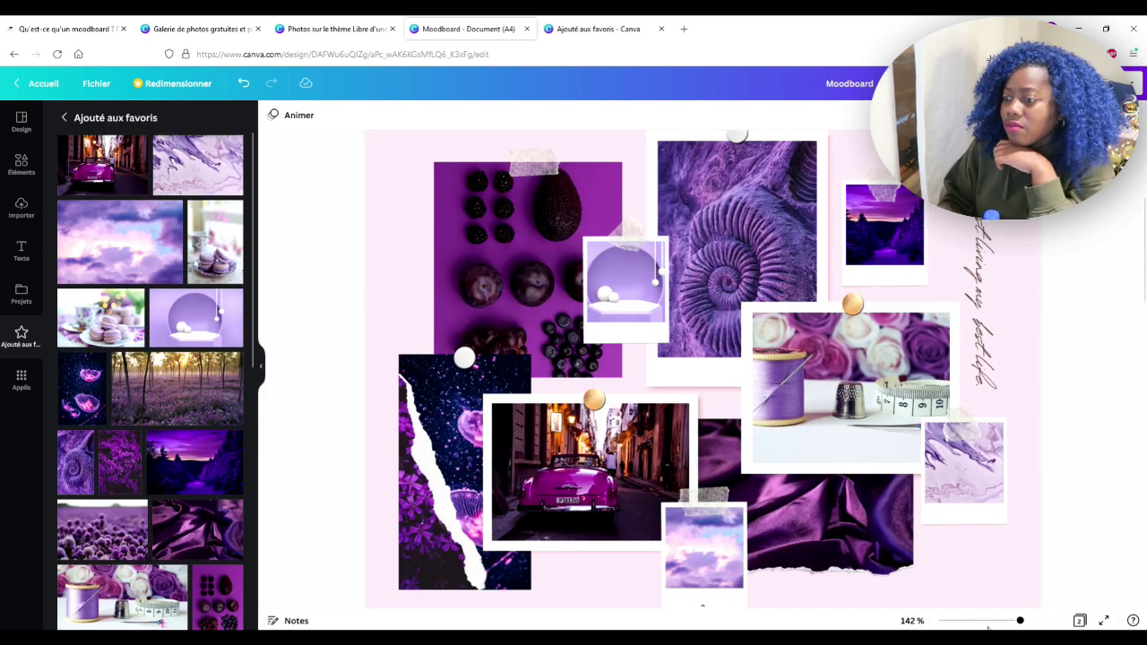
left_click(242, 82)
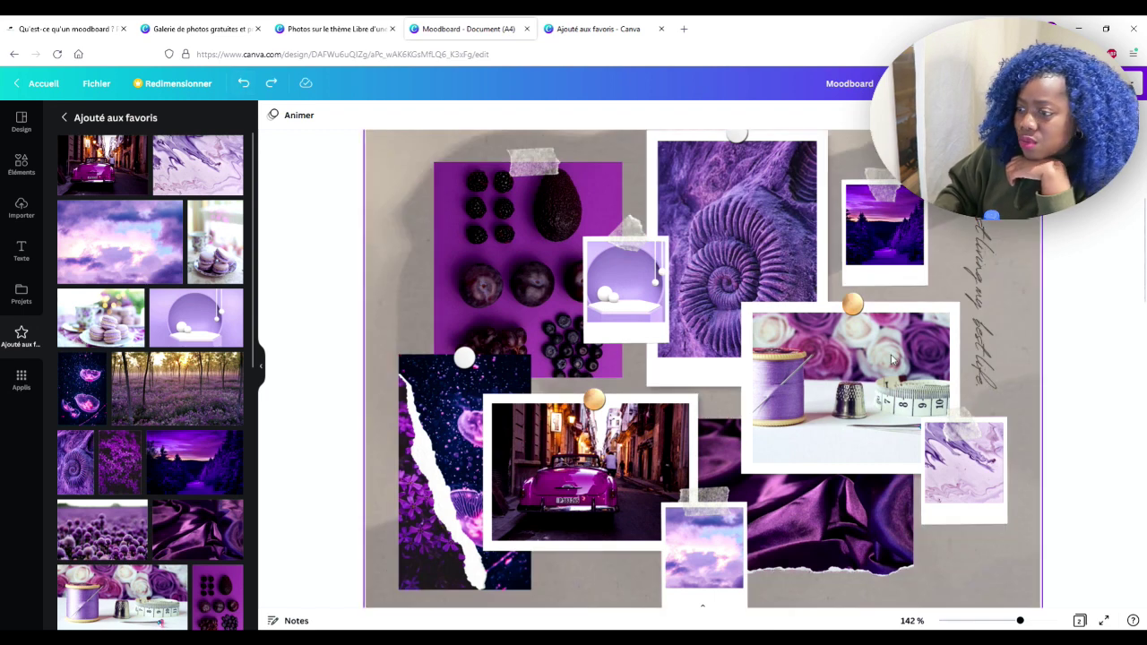
scroll(892, 359, "down", 2)
scroll(927, 359, "up", 5)
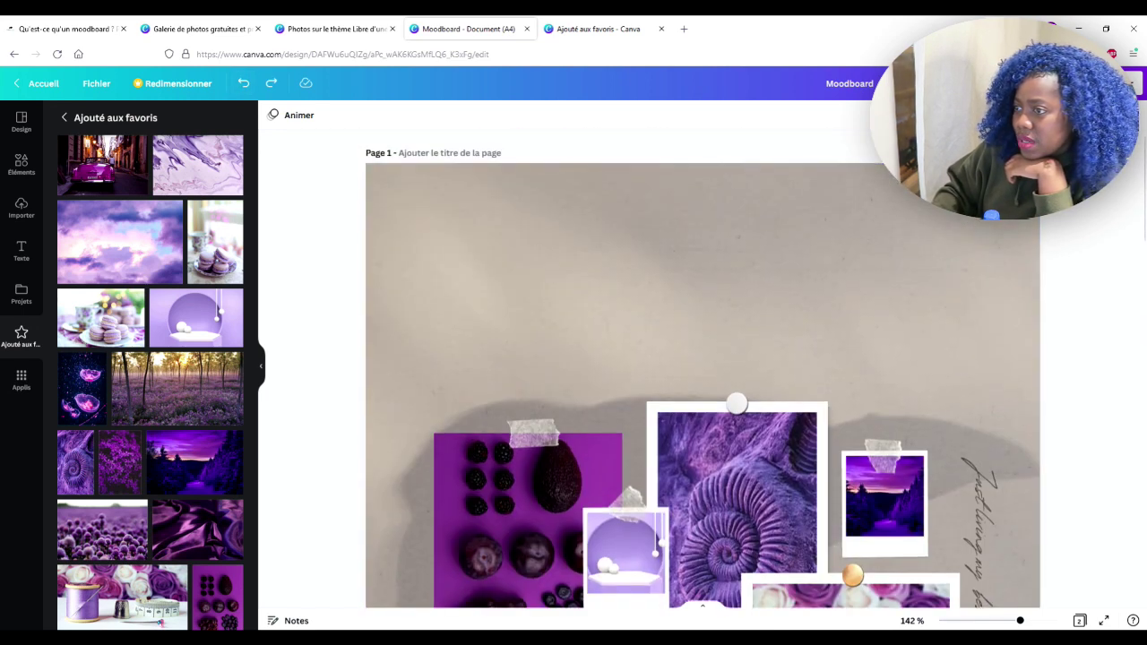
left_click(985, 152)
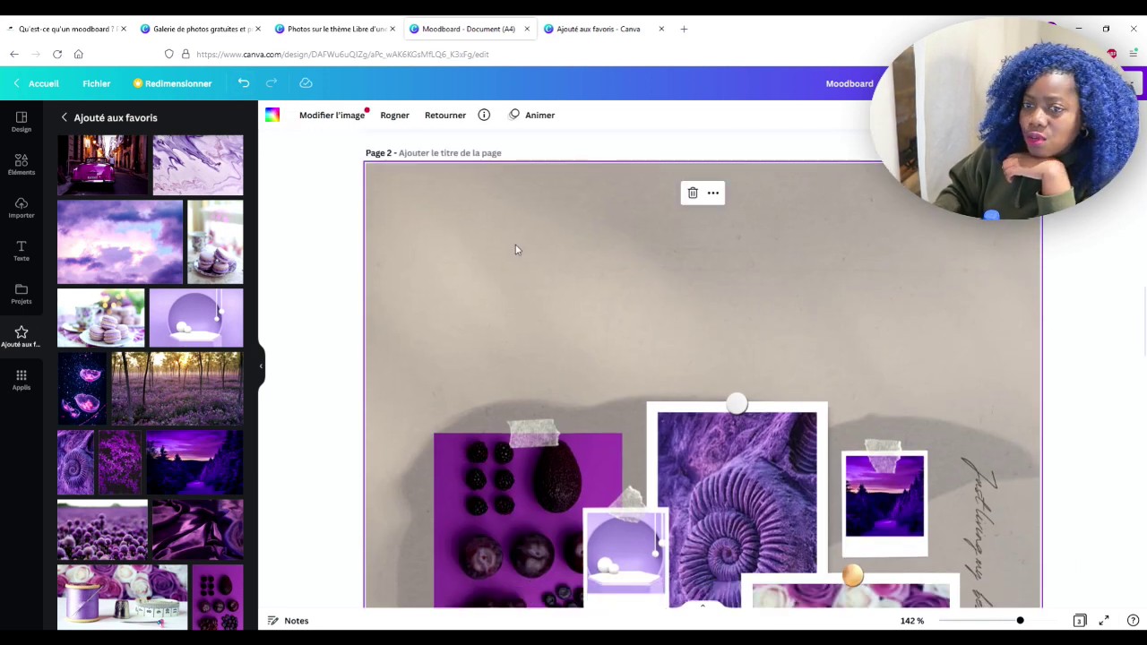
- Set page 2's background to the pale pink from the purple clouds photo's colours, and review all pages in the page overview
left_click(272, 115)
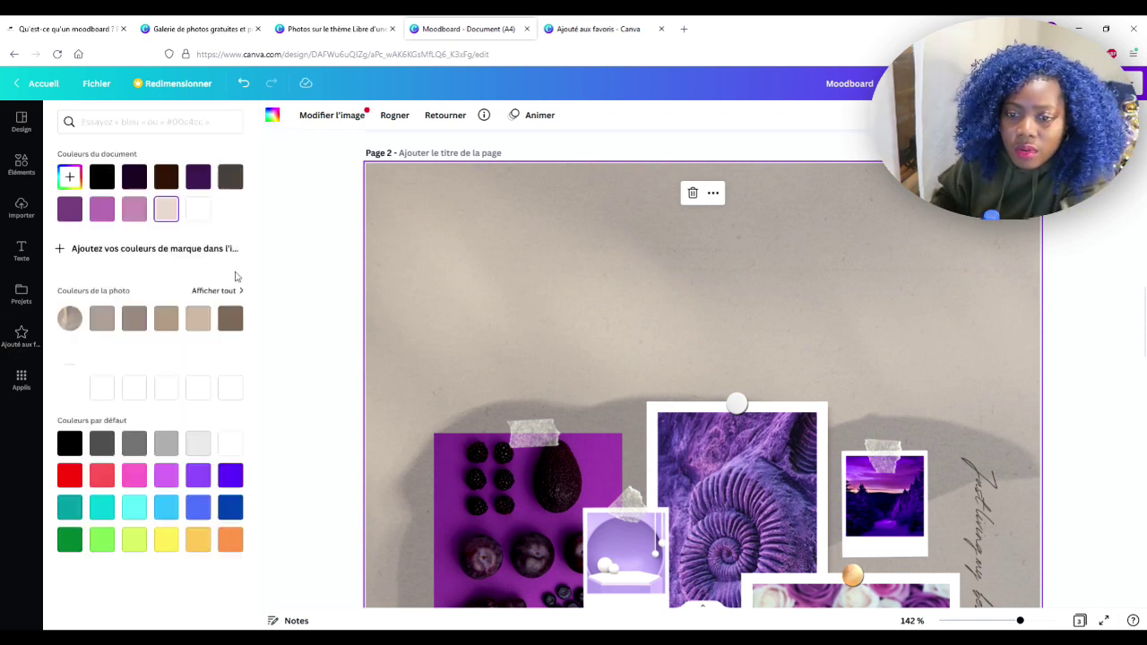
left_click(215, 291)
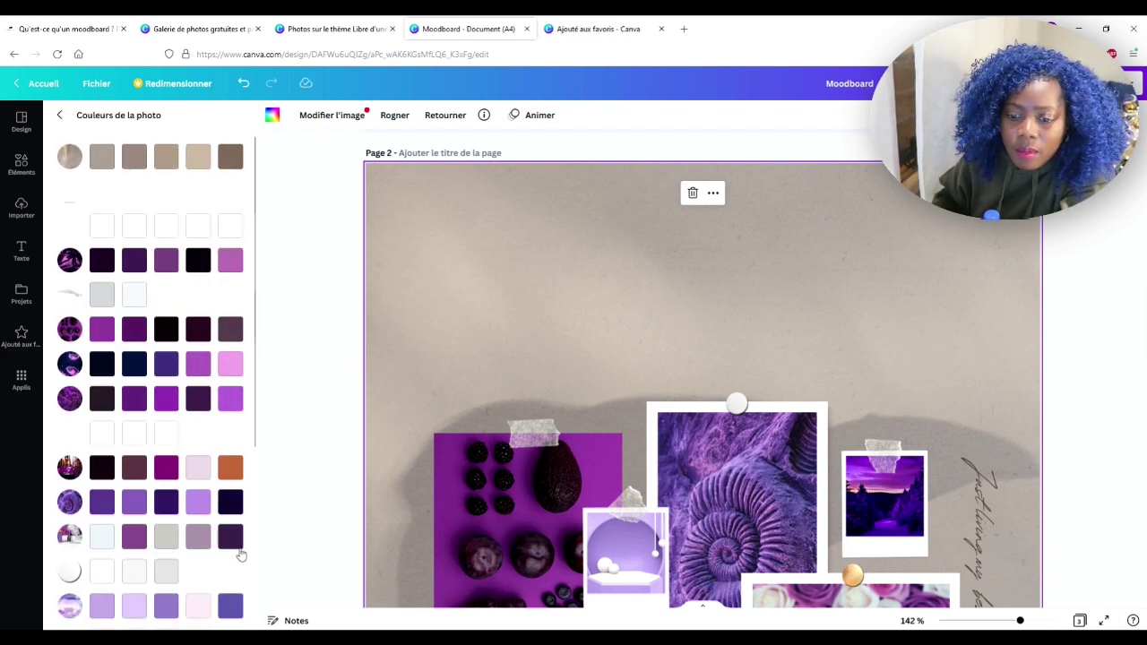
left_click(200, 615)
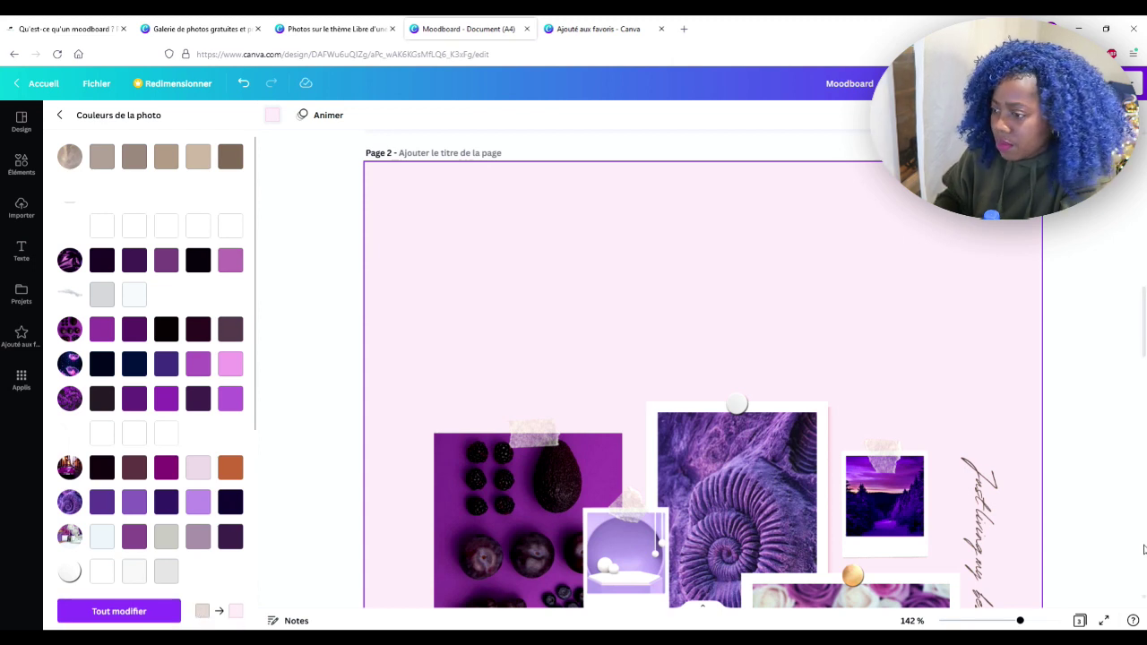
left_click(1078, 620)
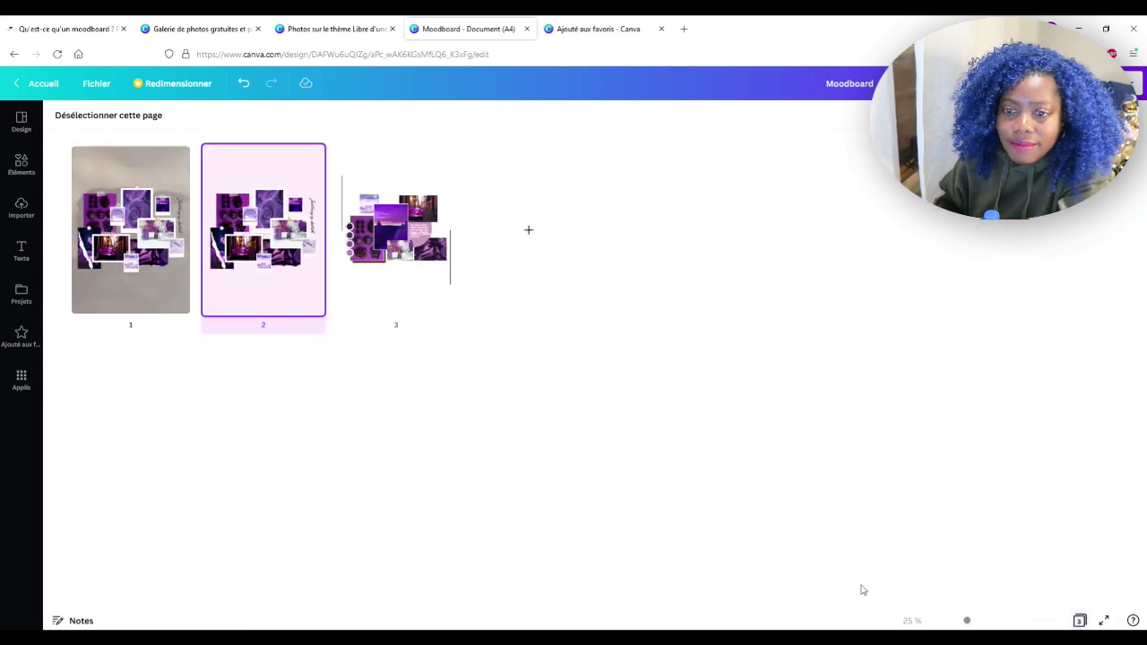
left_click(335, 472)
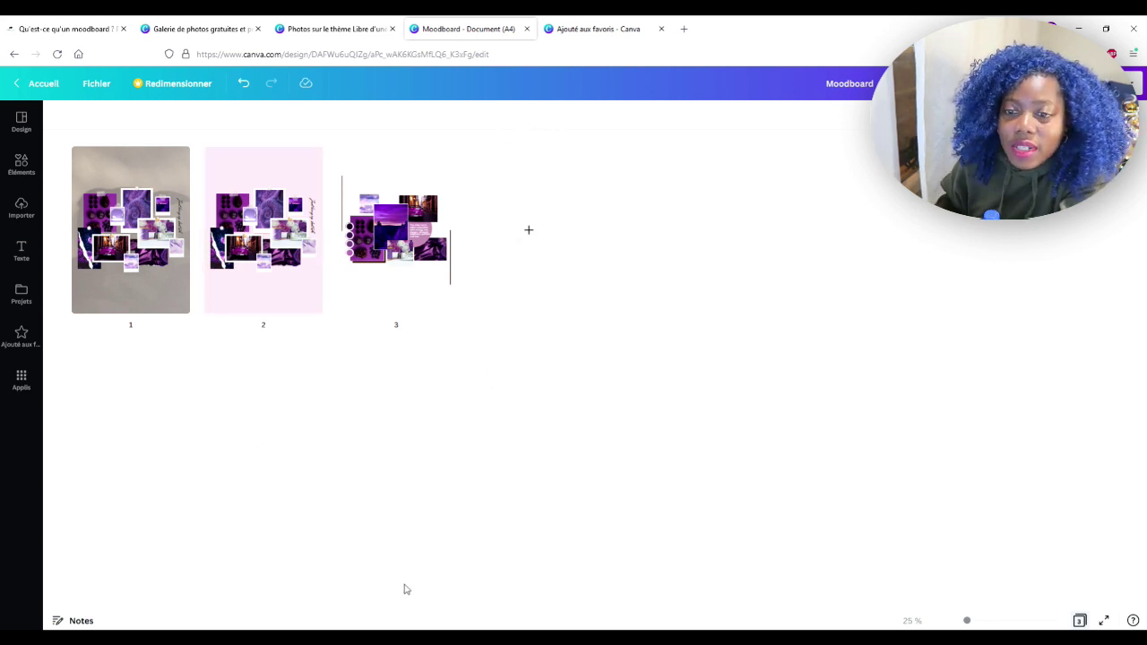
- Reopen page 1 from the page overview and preview the moodboard pages one after another in full screen
left_click(165, 284)
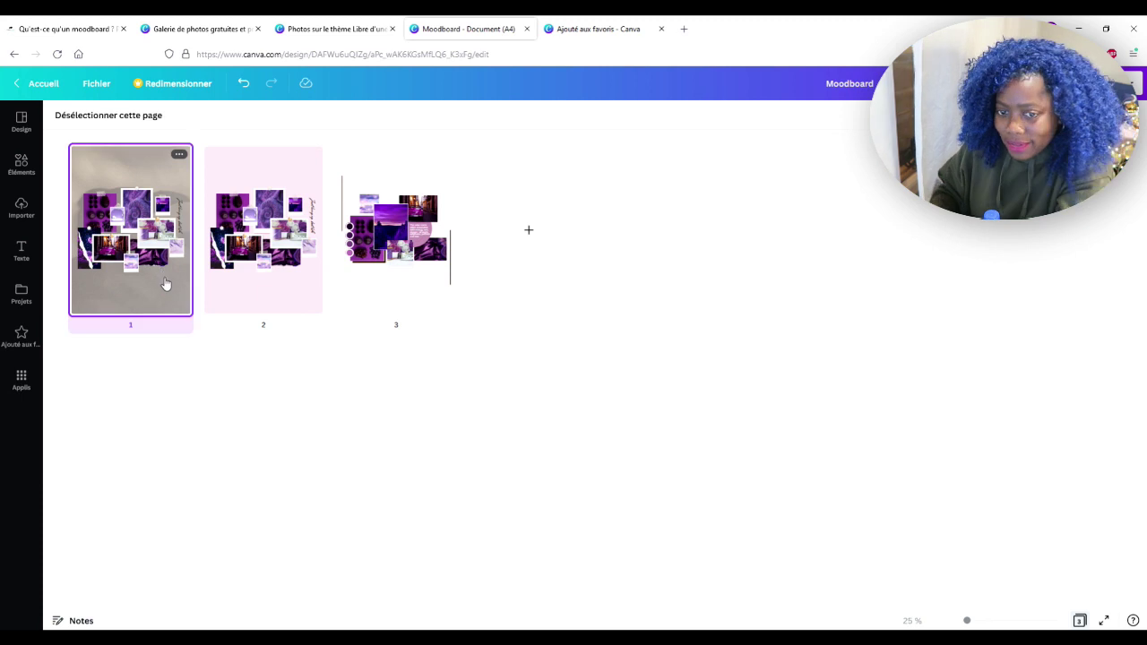
double_click(160, 278)
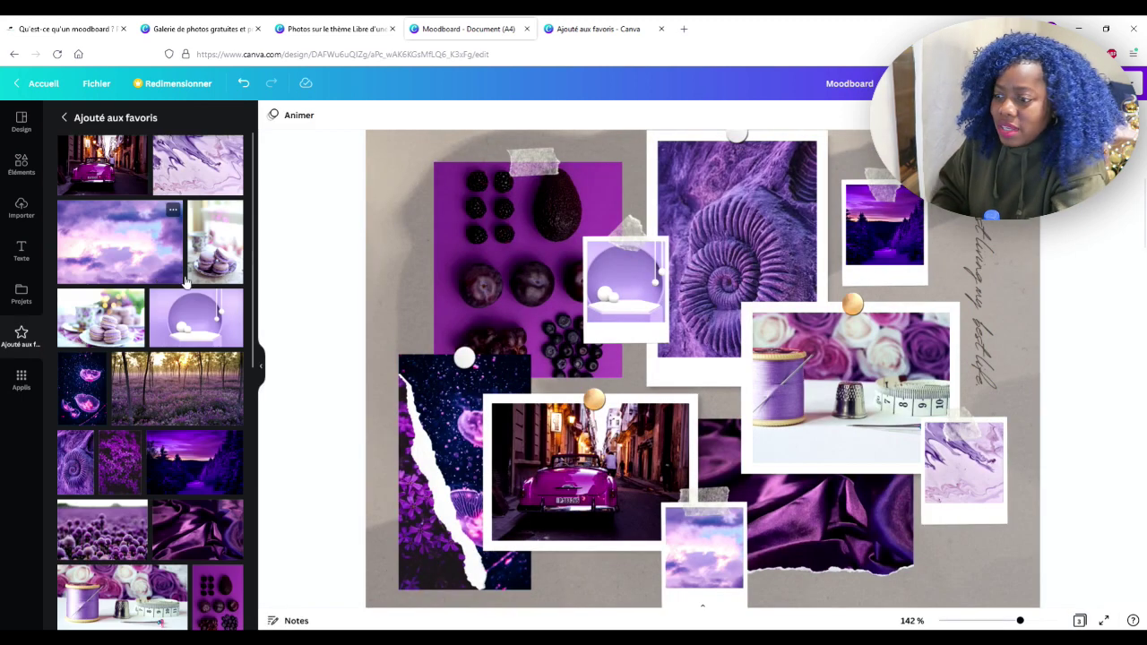
left_click(1104, 621)
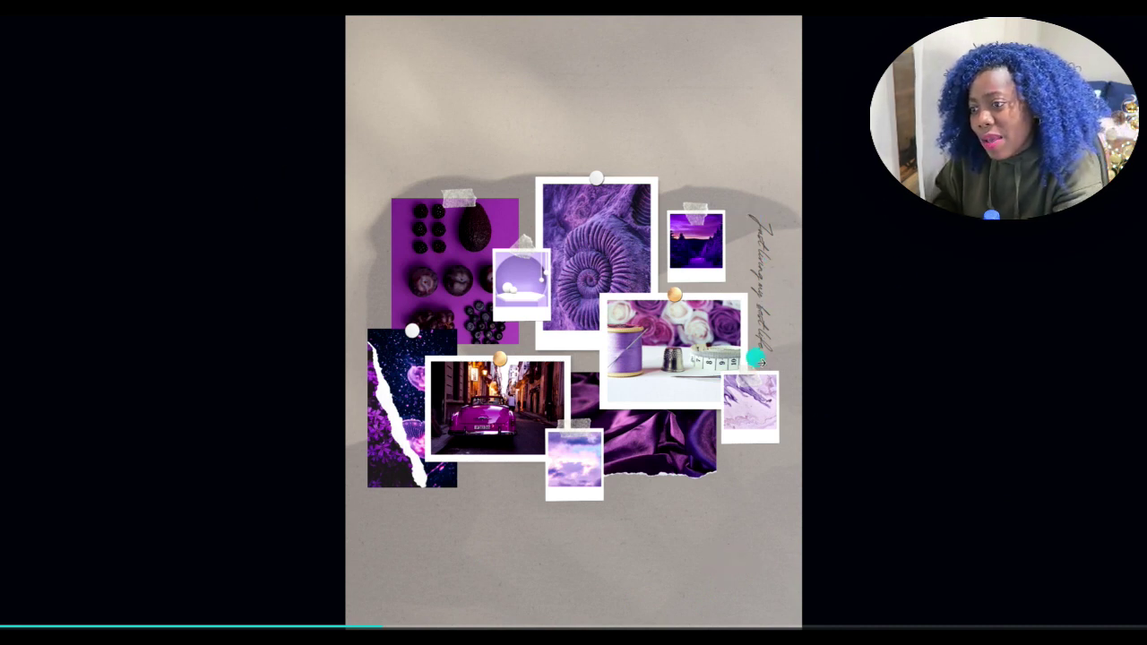
left_click(725, 467)
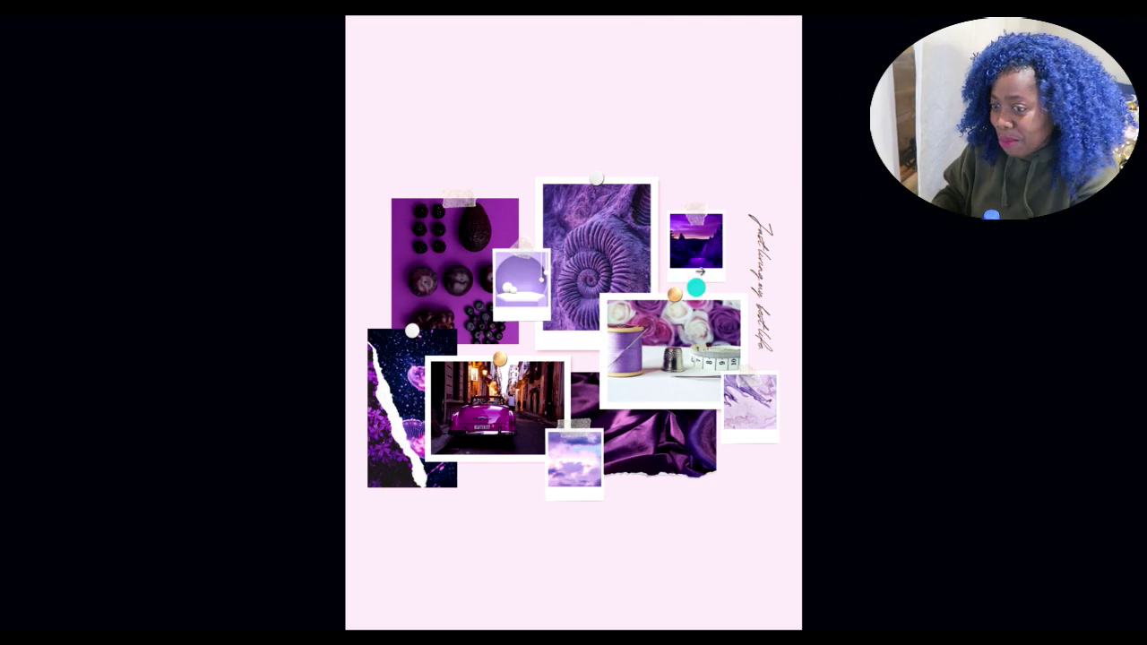
left_click(843, 421)
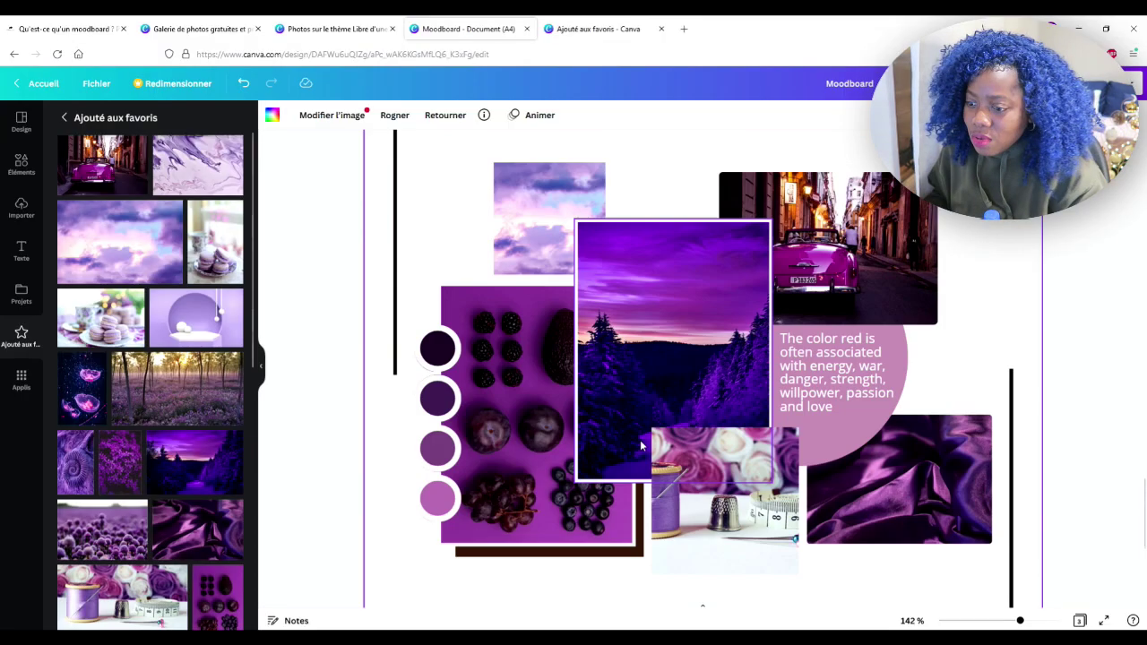
- Recolour the brown rectangle behind page 3's fruit photo to the darkest purple document colour, and preview the page in full screen
left_click_drag(583, 528, 550, 562)
left_click(550, 557)
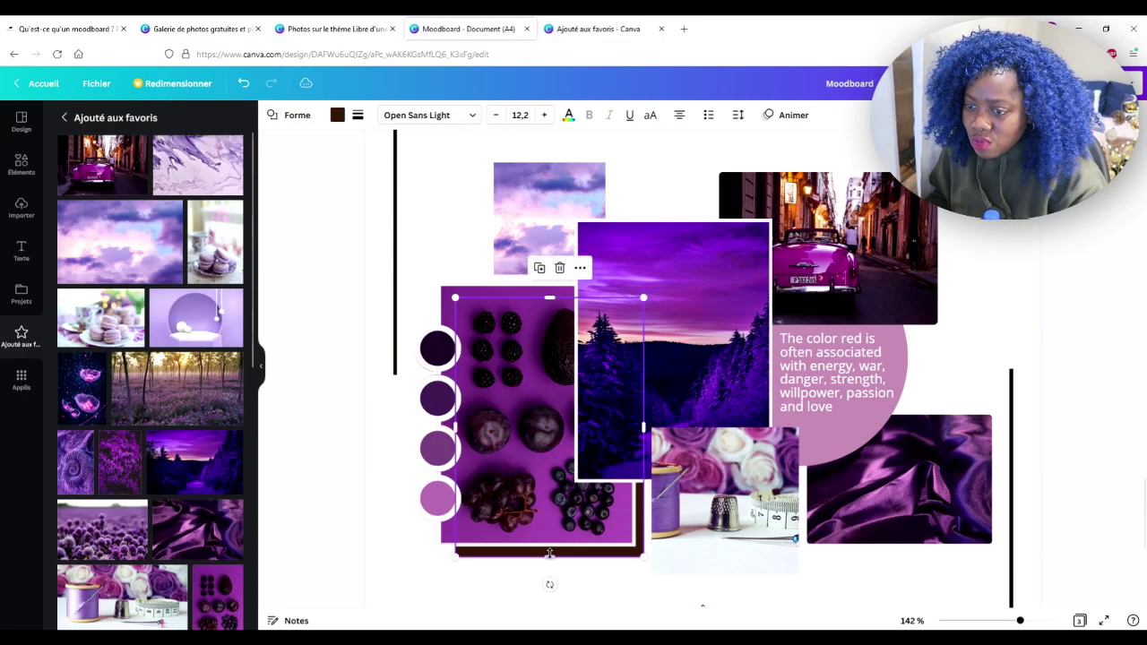
left_click(338, 120)
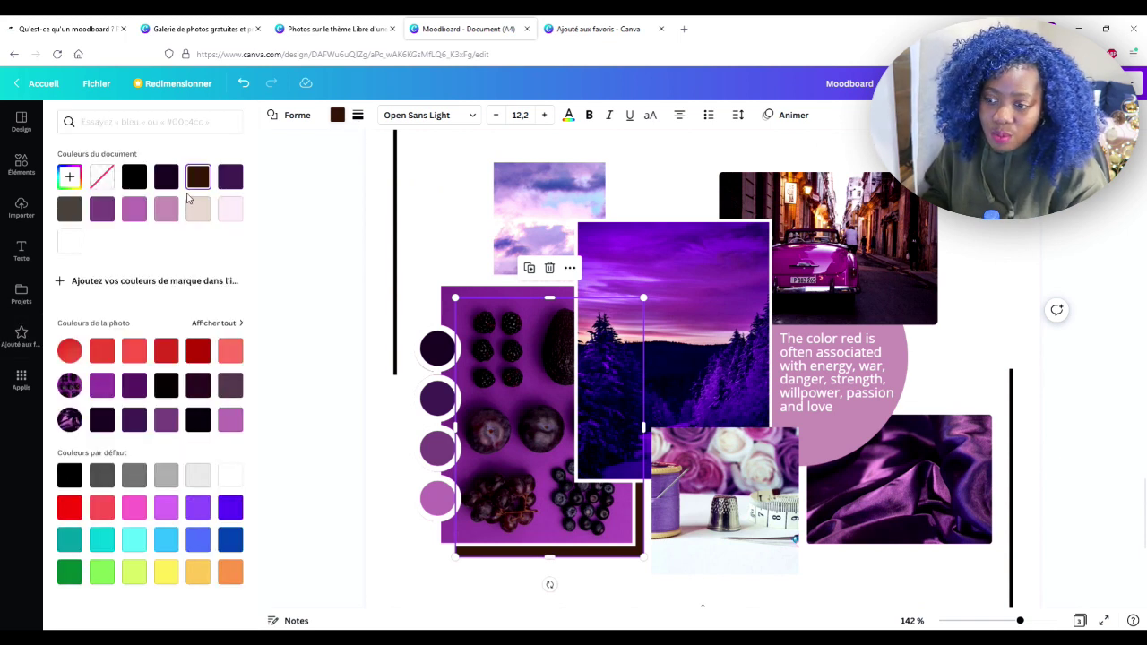
left_click(167, 182)
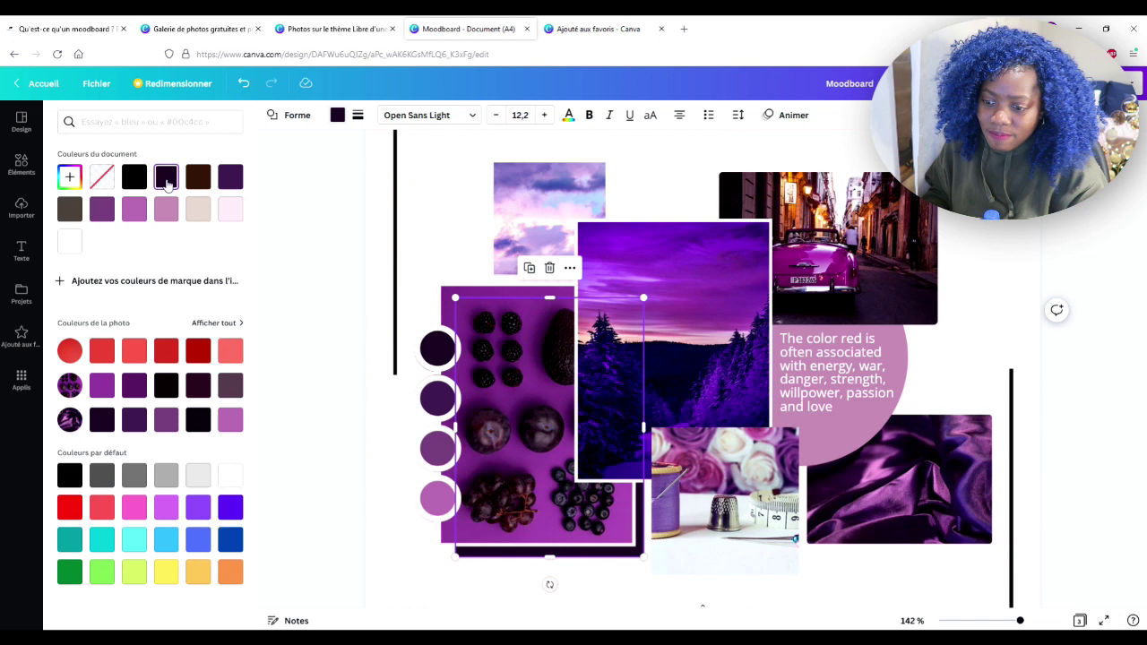
left_click(342, 228)
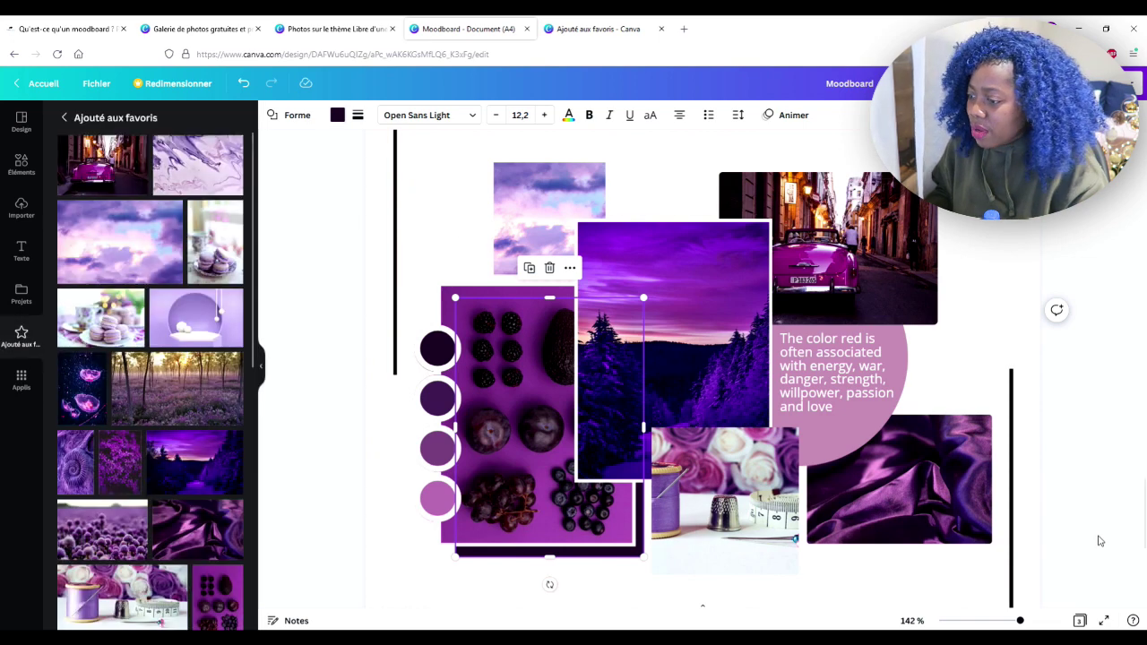
left_click(1107, 621)
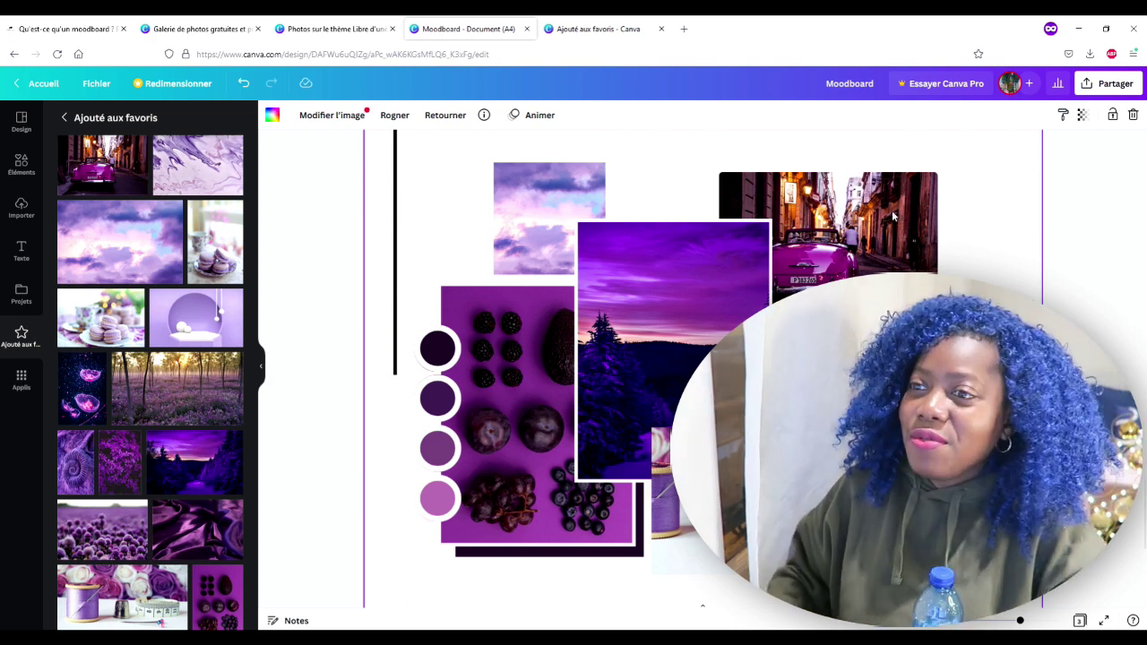
- Open goodreads.com in a new browser tab and sign in with the existing Google account
left_click(685, 29)
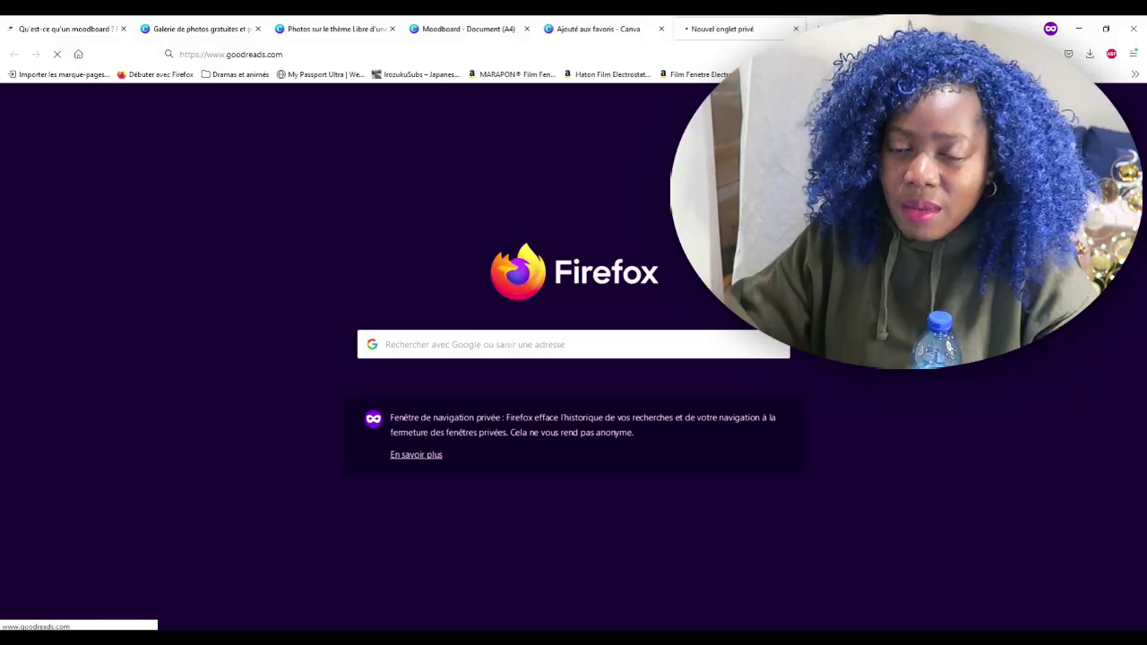
key("Return")
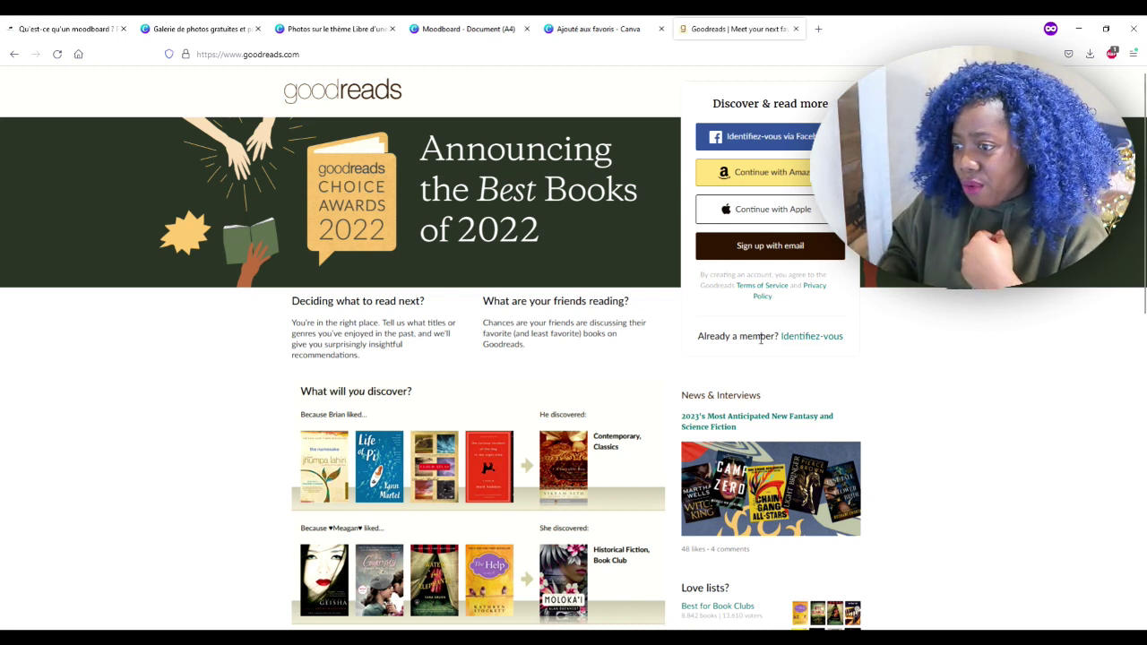
left_click(817, 341)
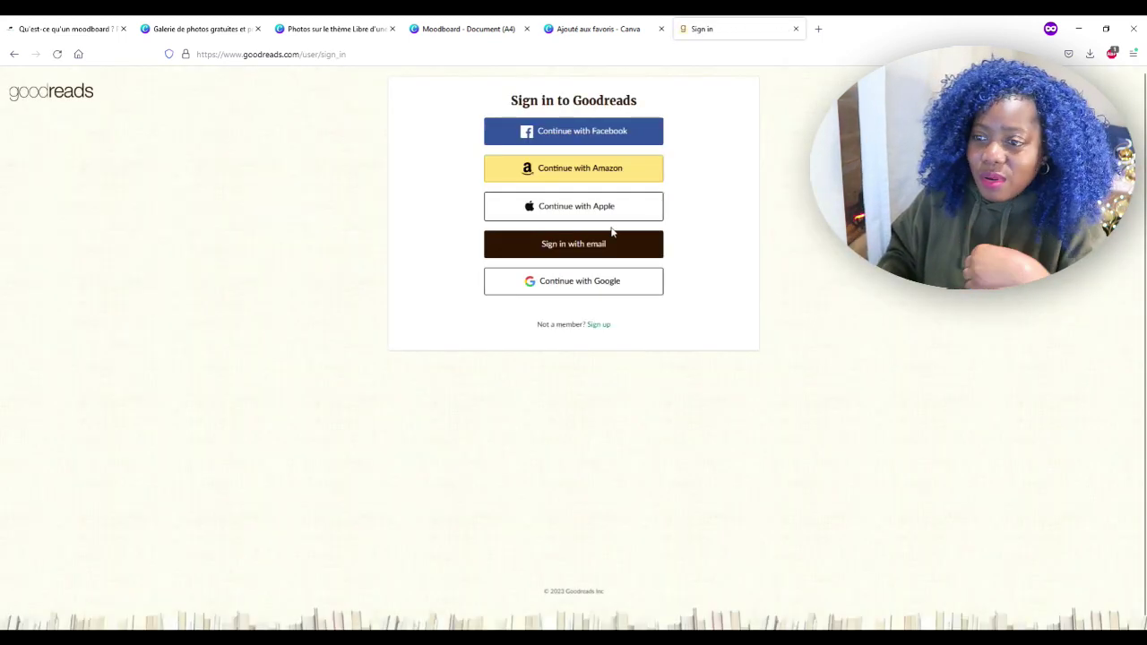
left_click(571, 285)
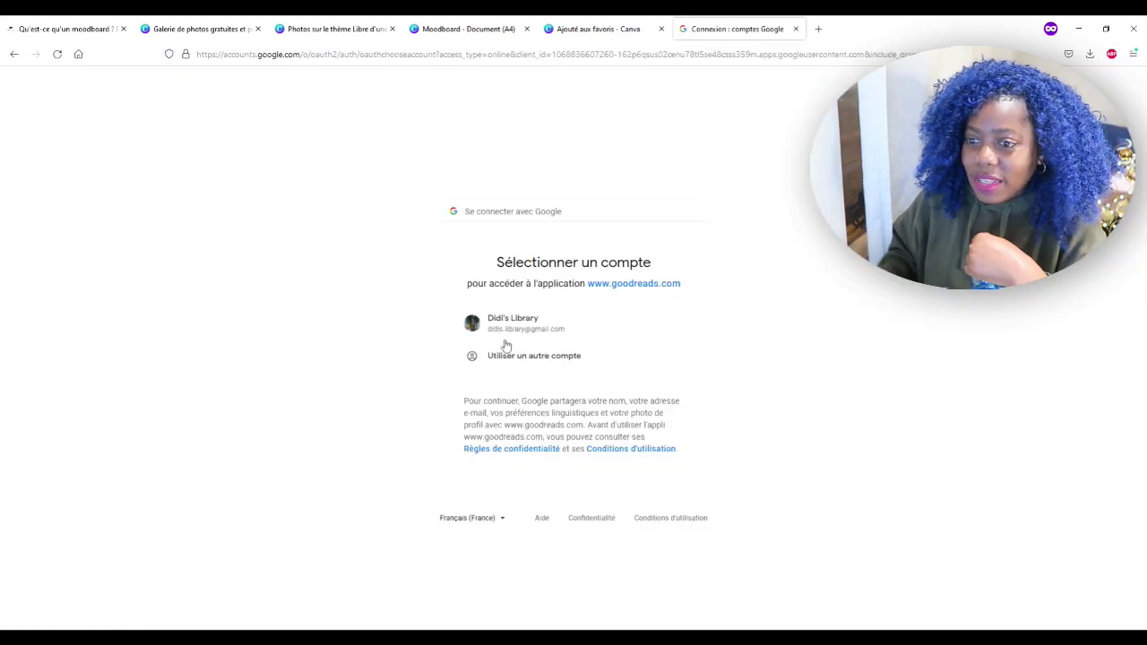
left_click(521, 327)
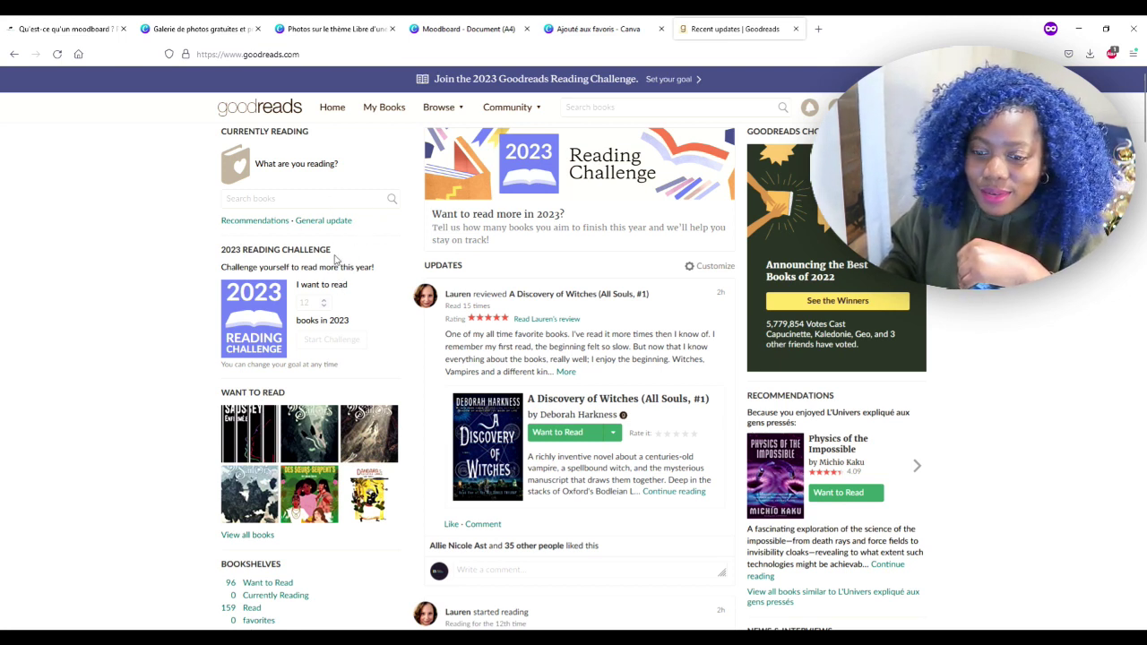
- Look over the Goodreads home page's reading challenge and bookshelves, and open the My Books list
scroll(339, 257, "down", 3)
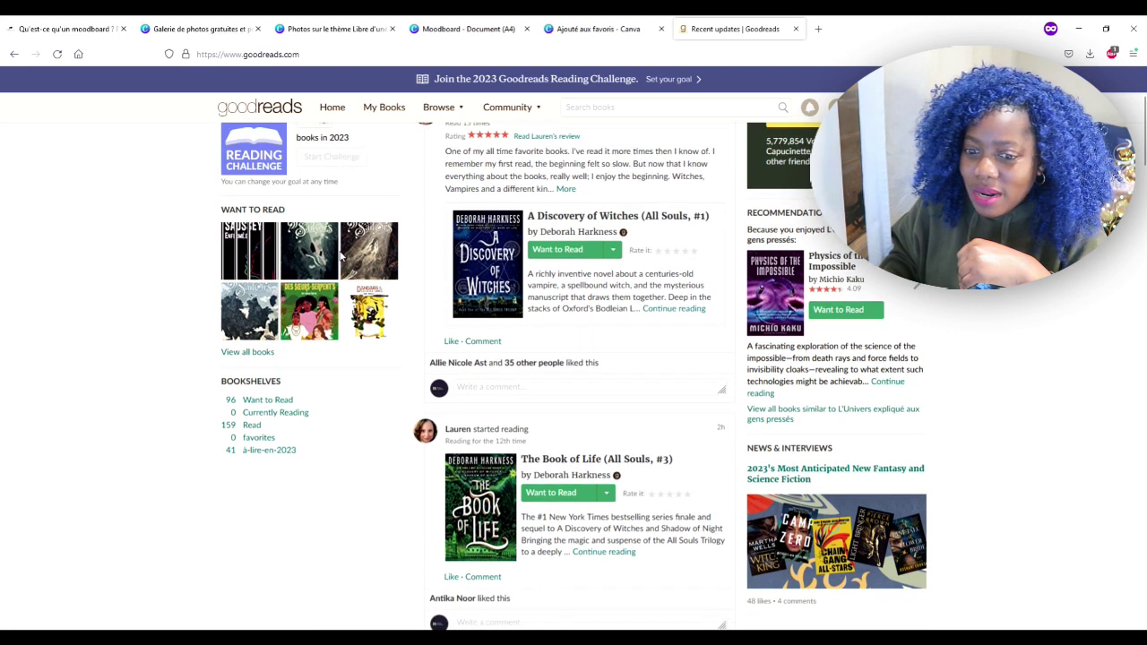
scroll(340, 251, "up", 3)
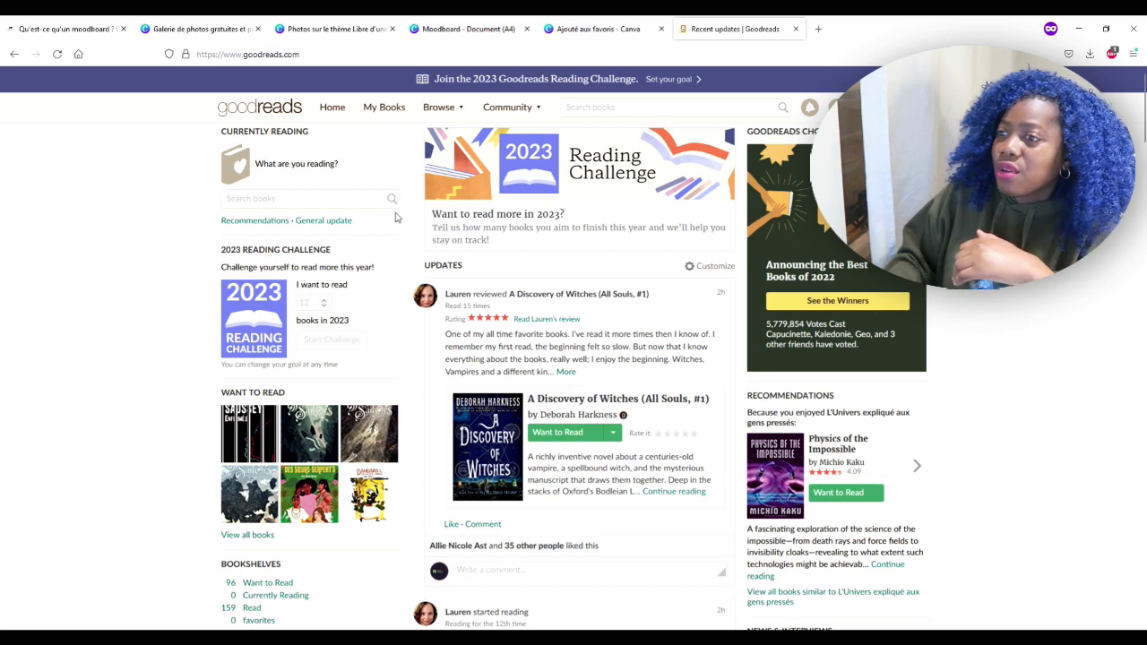
scroll(522, 269, "down", 4)
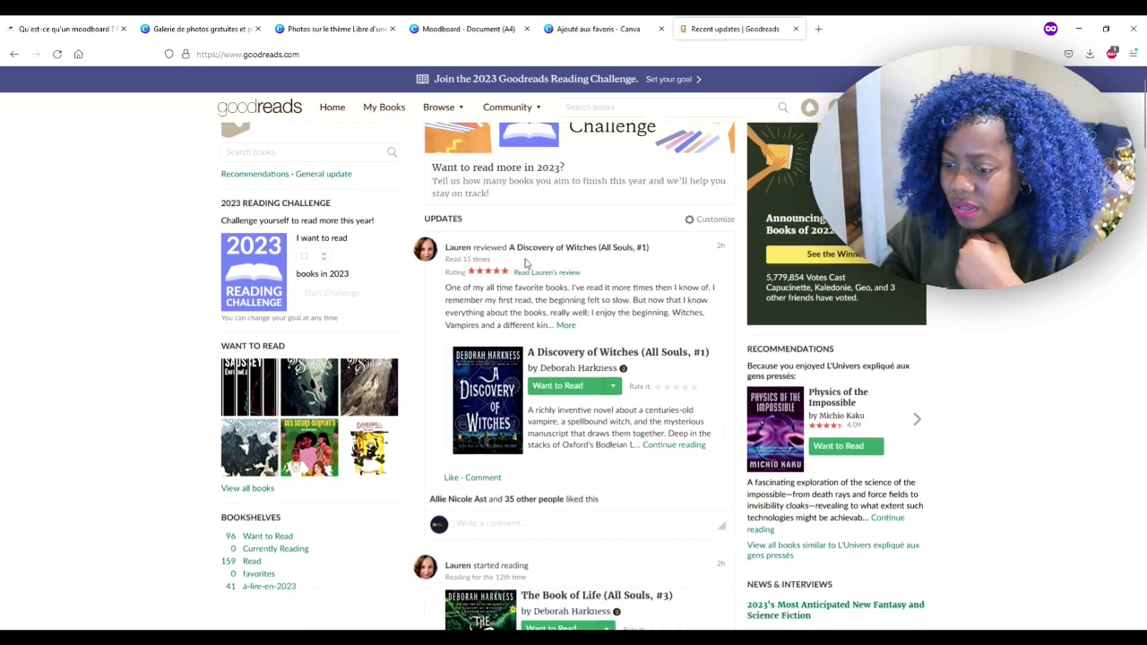
scroll(526, 263, "up", 1)
scroll(526, 263, "up", 3)
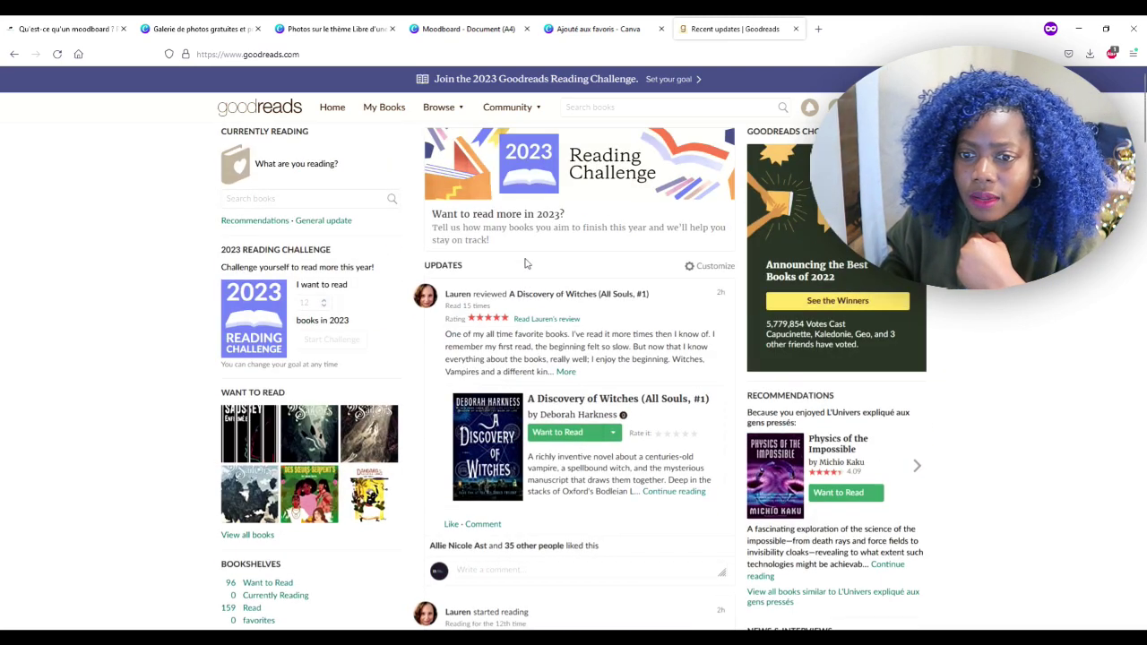
left_click(387, 109)
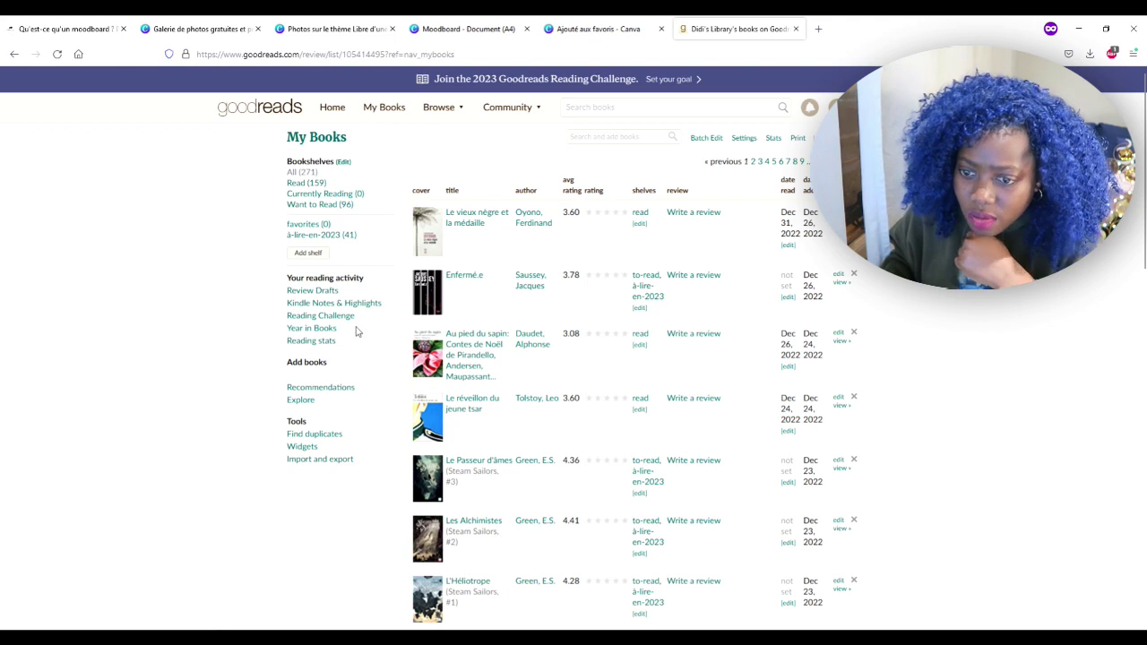
- Open the Year in Books and Reading Challenge pages in separate new tabs, and switch to the Reading Challenge page
right_click(300, 333)
left_click(339, 348)
right_click(314, 322)
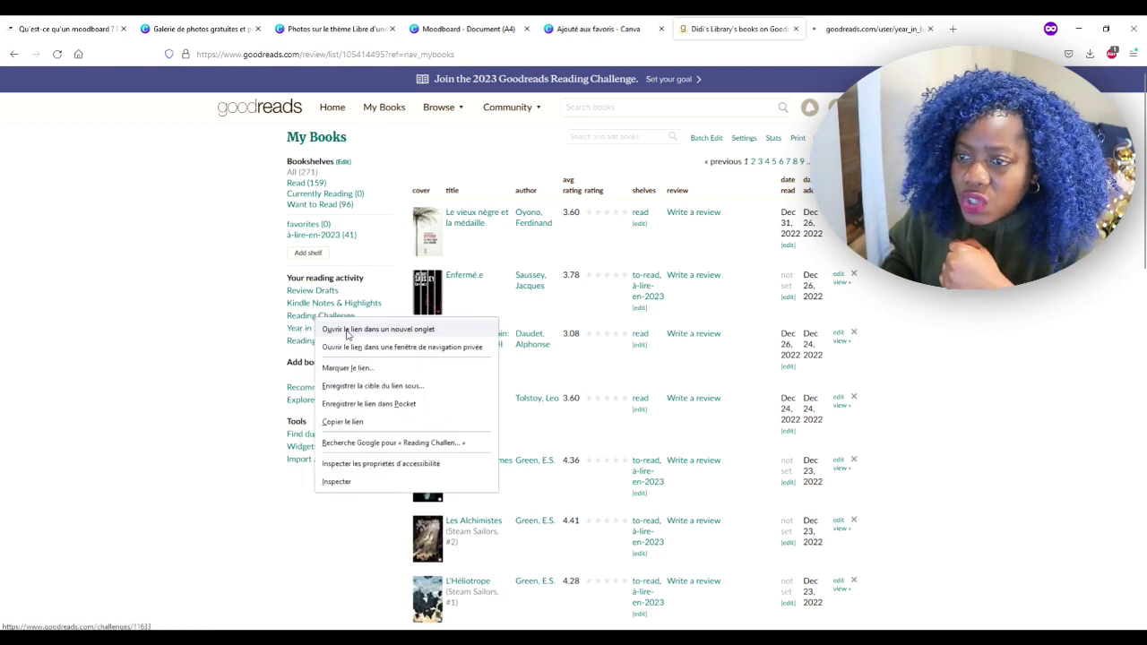
left_click(351, 333)
left_click(914, 28)
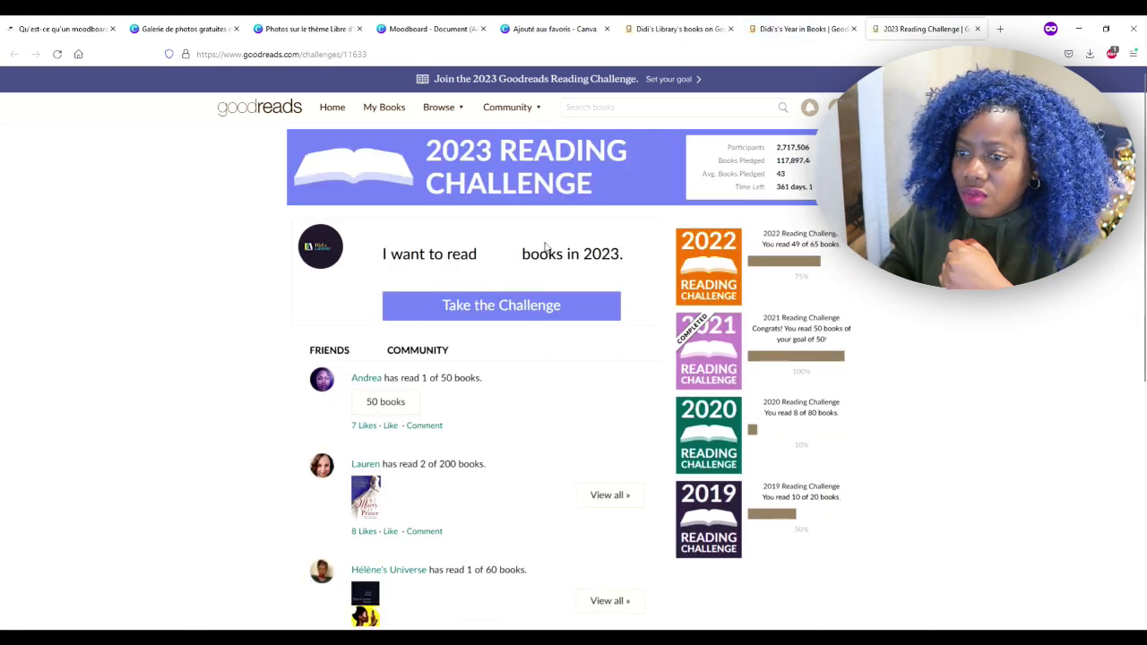
- Look over the 2023 Reading Challenge page and open the 2022 Reading Challenge
scroll(548, 246, "down", 1)
scroll(543, 247, "up", 1)
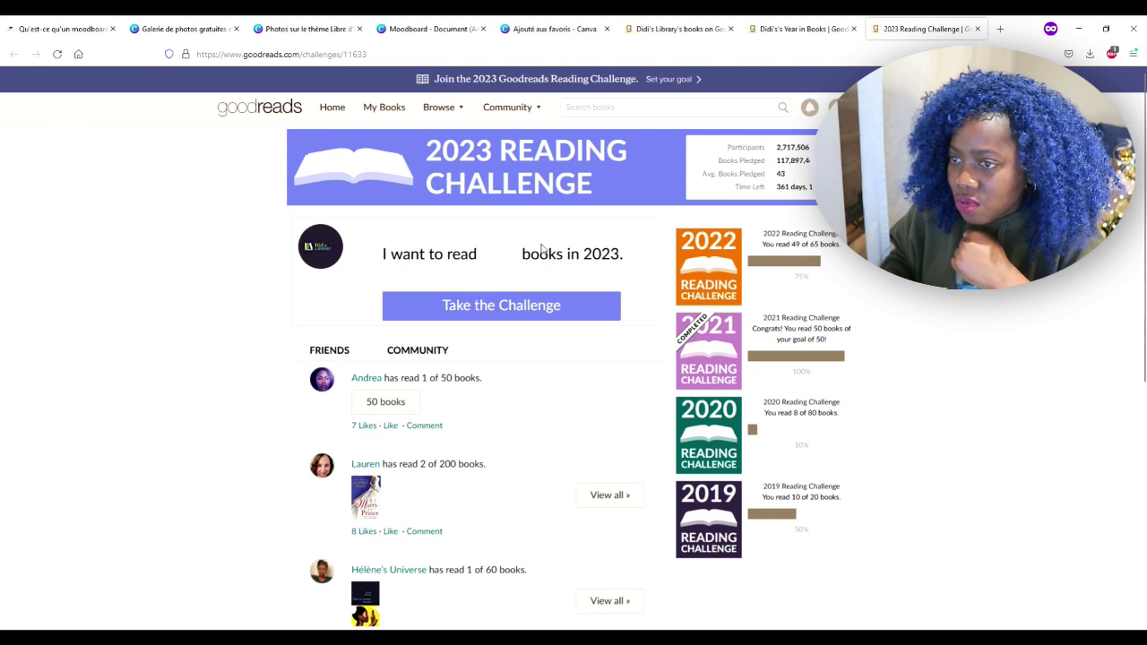
scroll(540, 251, "down", 3)
scroll(533, 253, "up", 3)
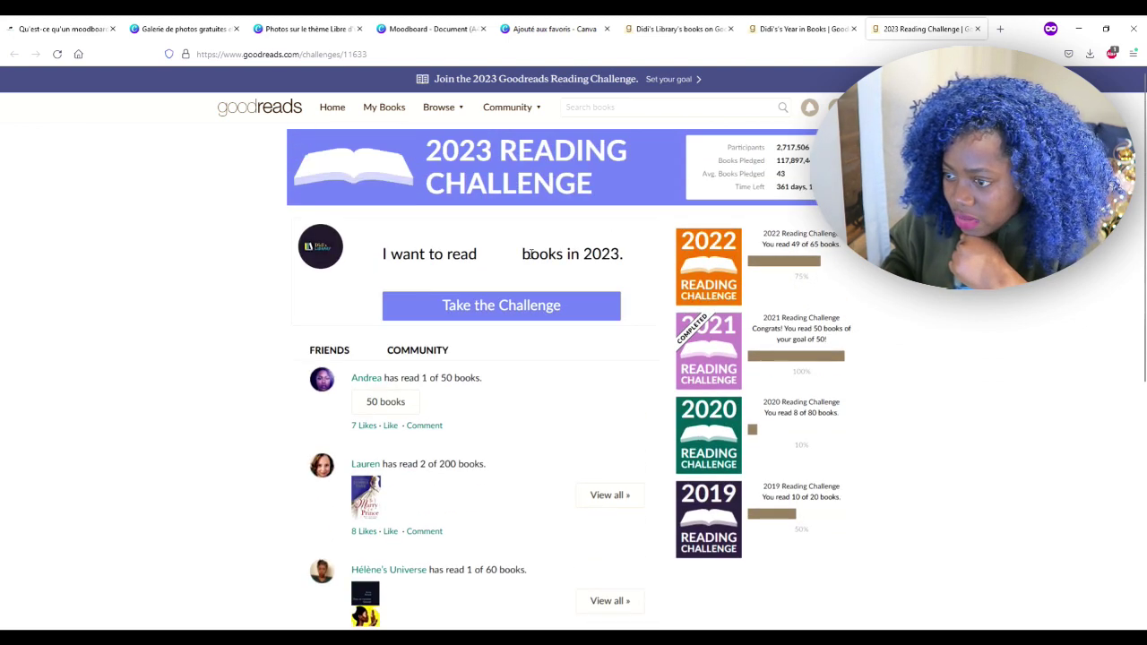
left_click(728, 277)
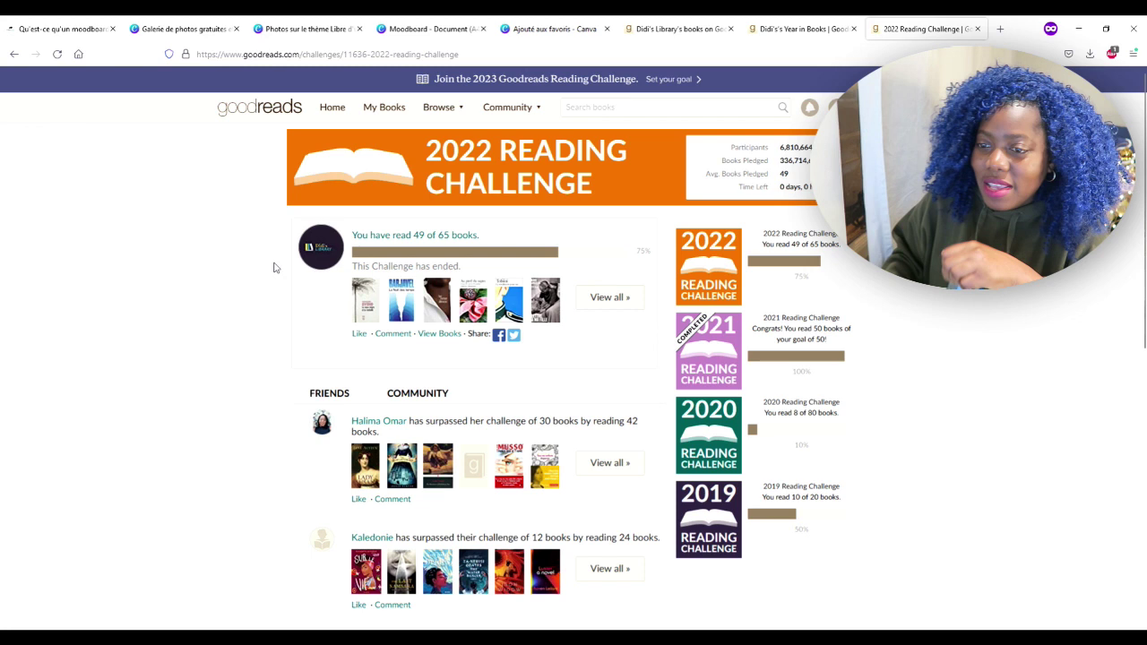
- Switch to the Year in Books page and look through the 2022 reading statistics
left_click(813, 31)
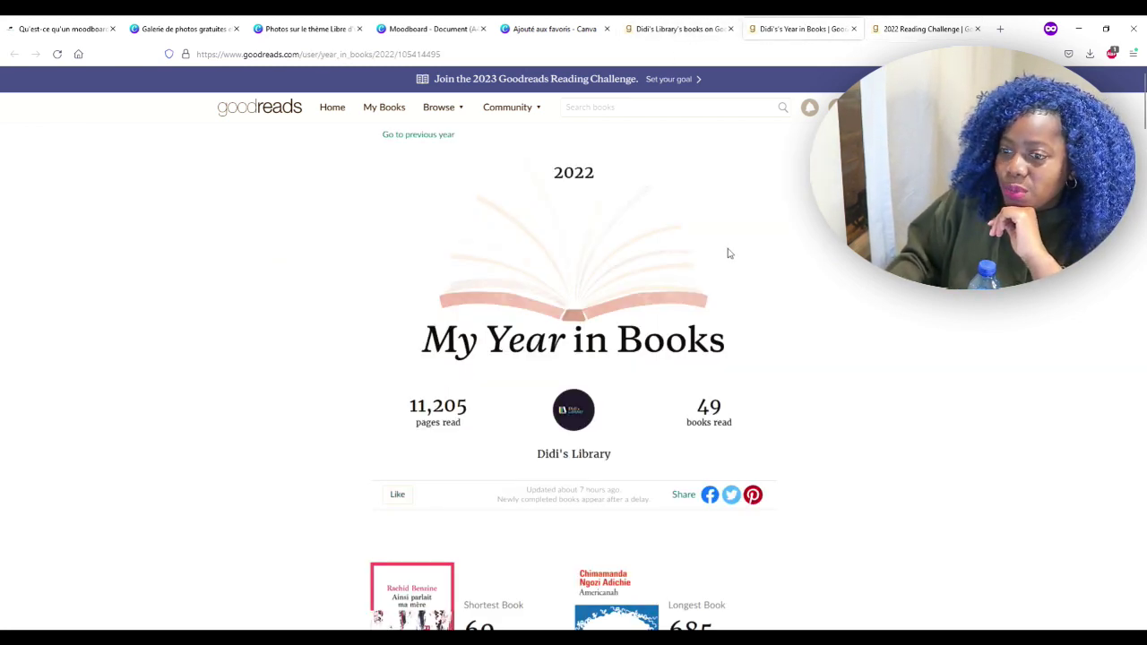
scroll(728, 254, "down", 6)
scroll(812, 267, "down", 2)
scroll(815, 267, "up", 8)
scroll(822, 271, "down", 3)
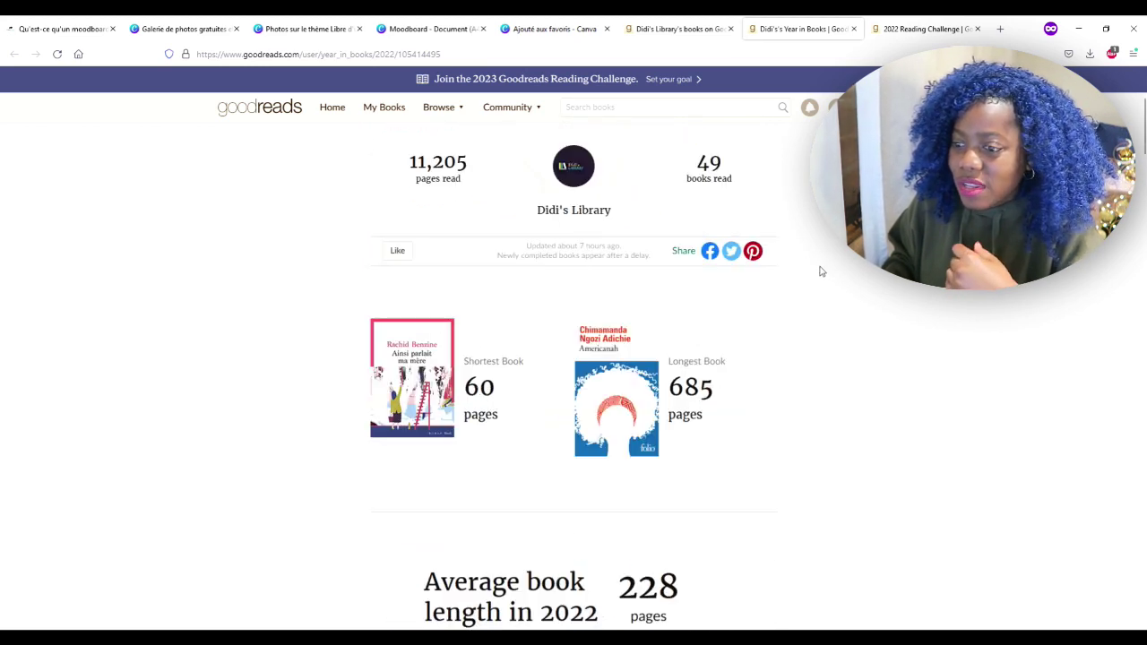